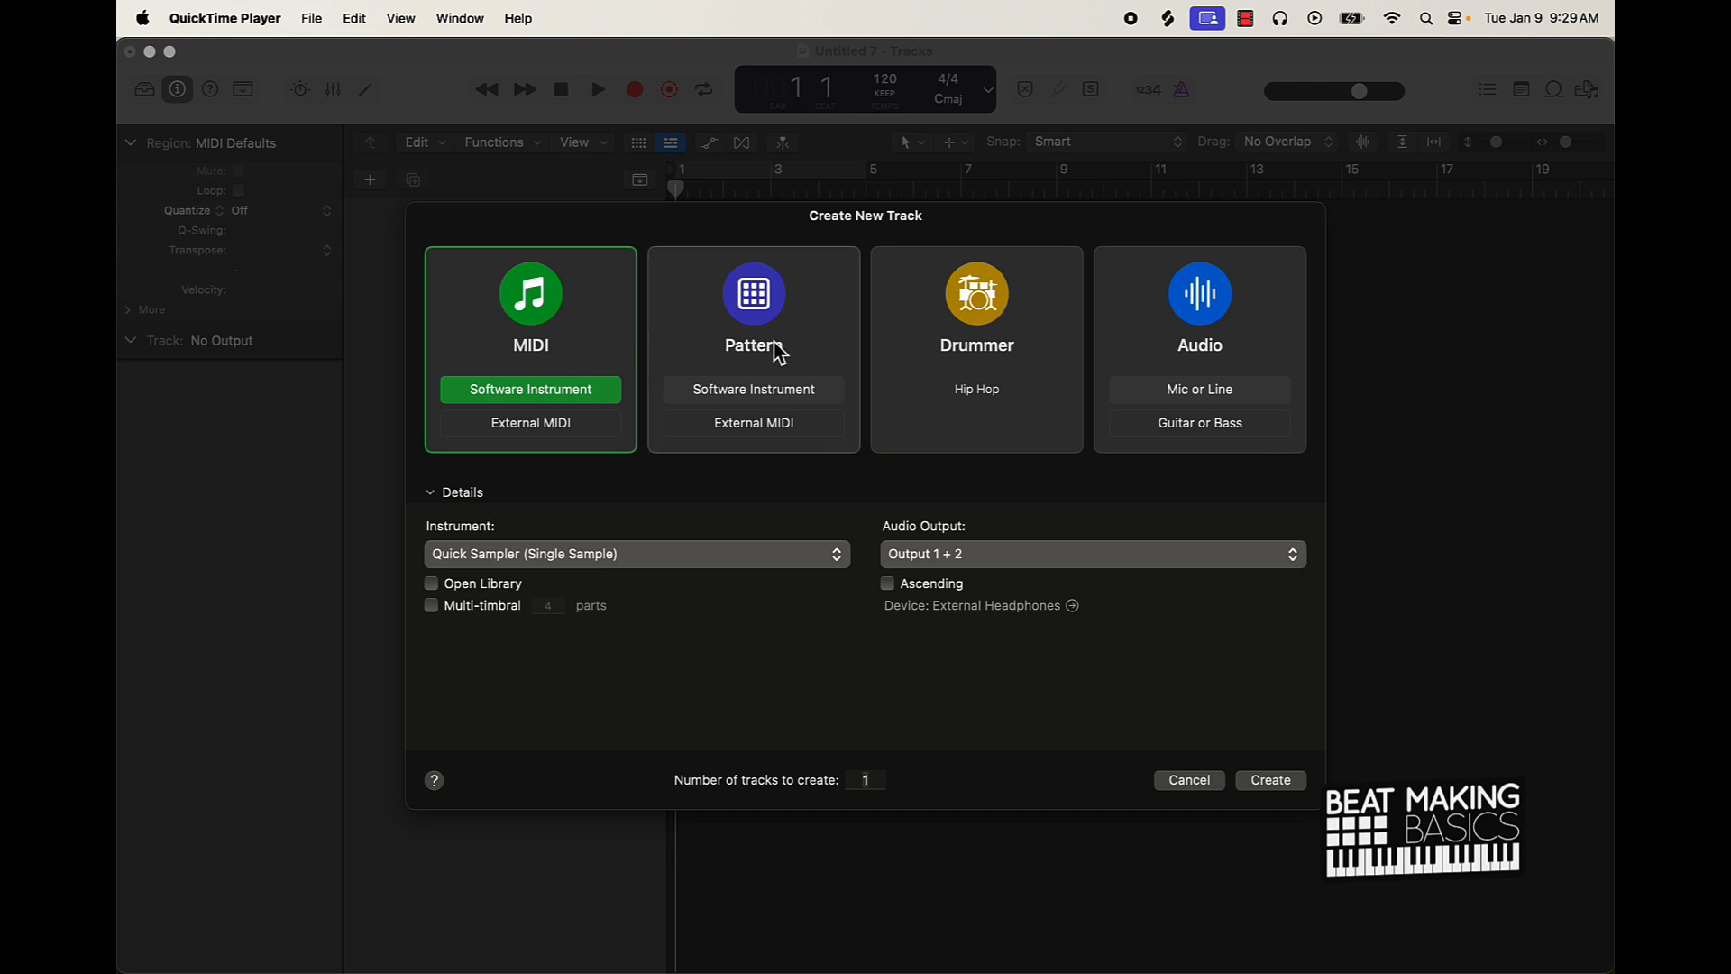
# - Create one Pattern software instrument track using Quick Sampler (Single Sample) in stereo
pyautogui.click(735, 350)
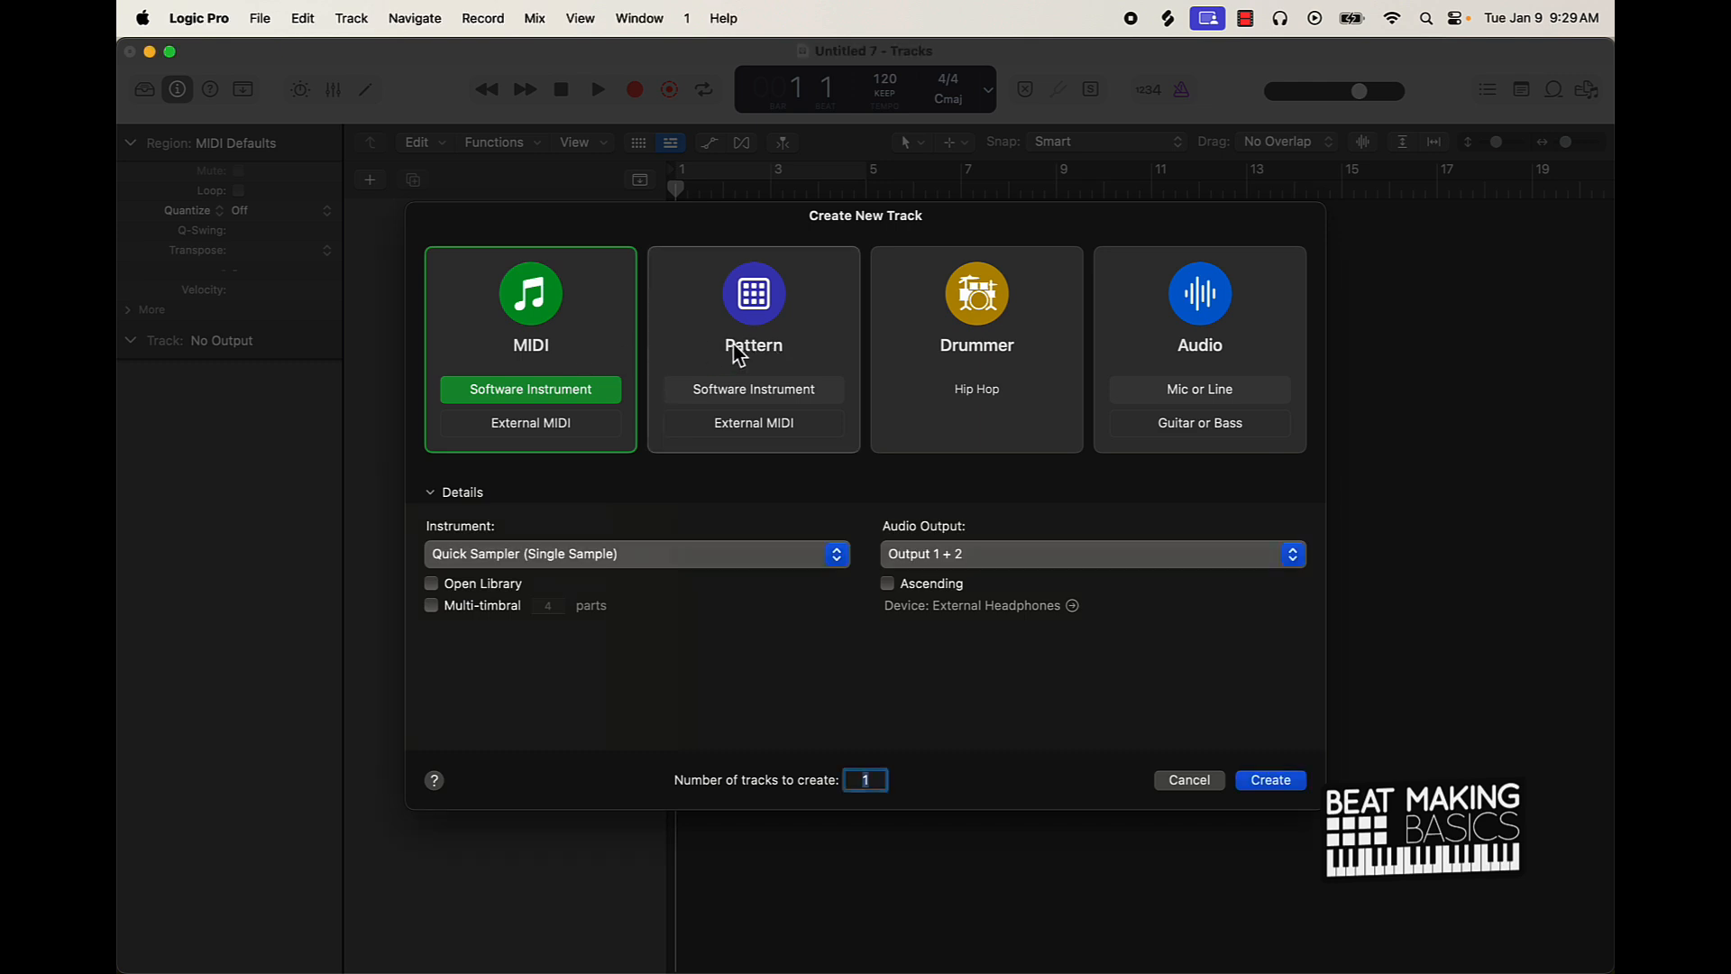
pyautogui.click(747, 346)
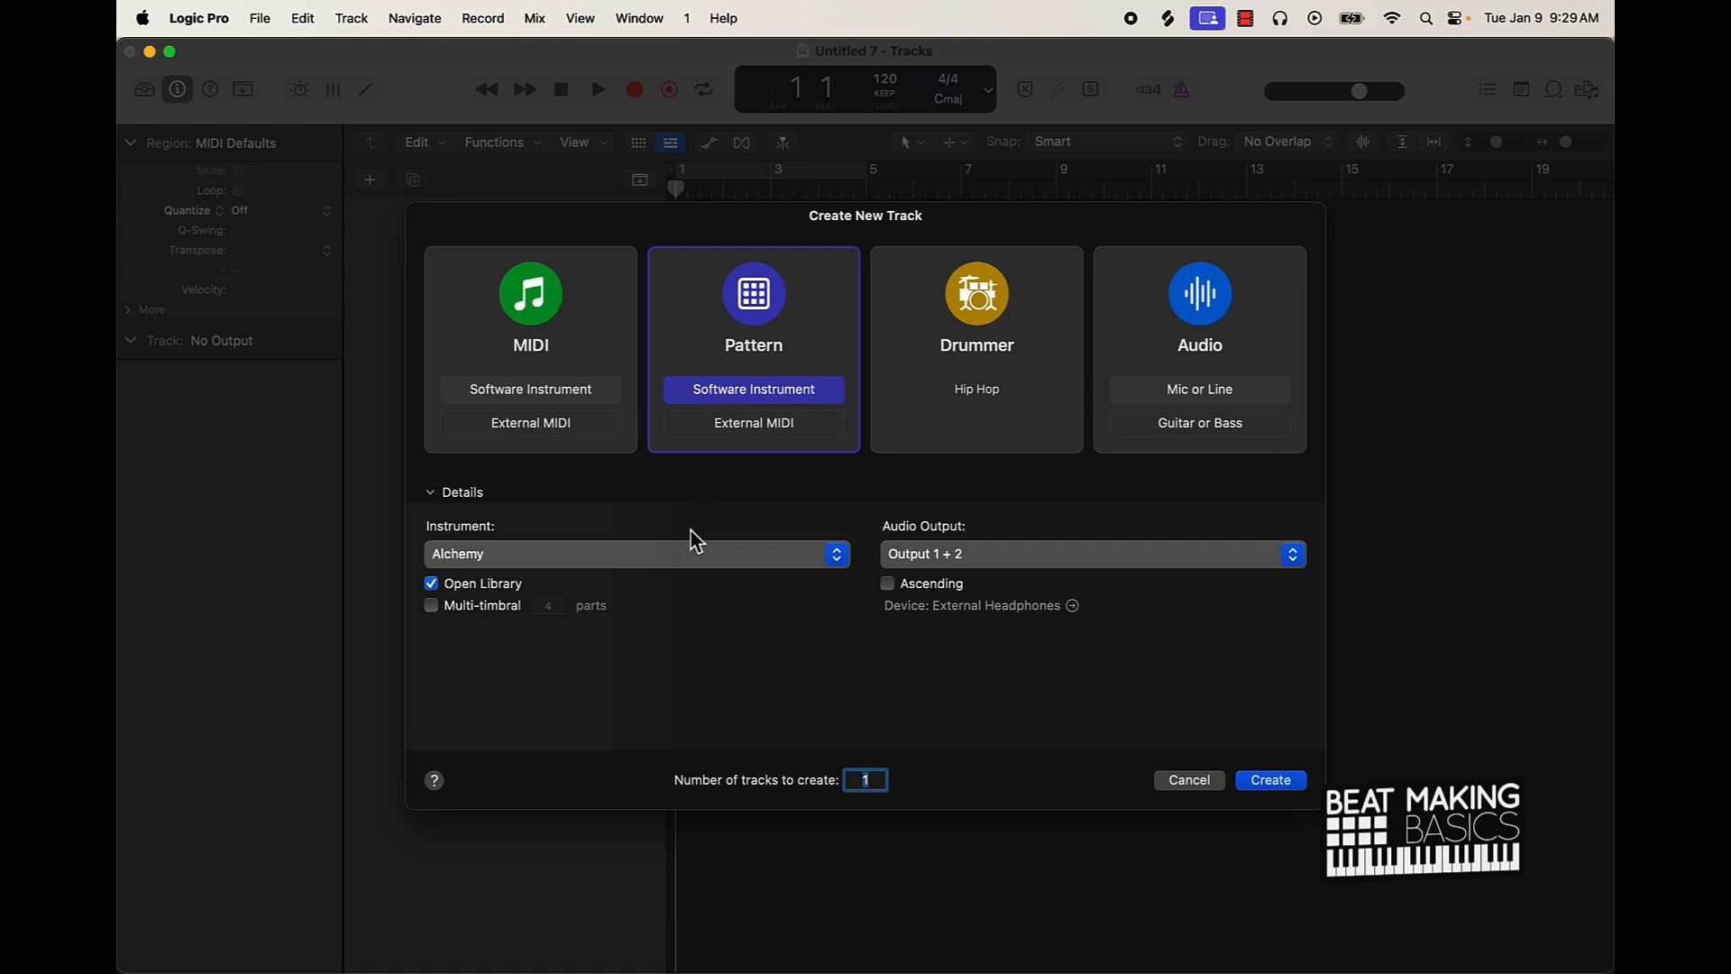
pyautogui.click(671, 556)
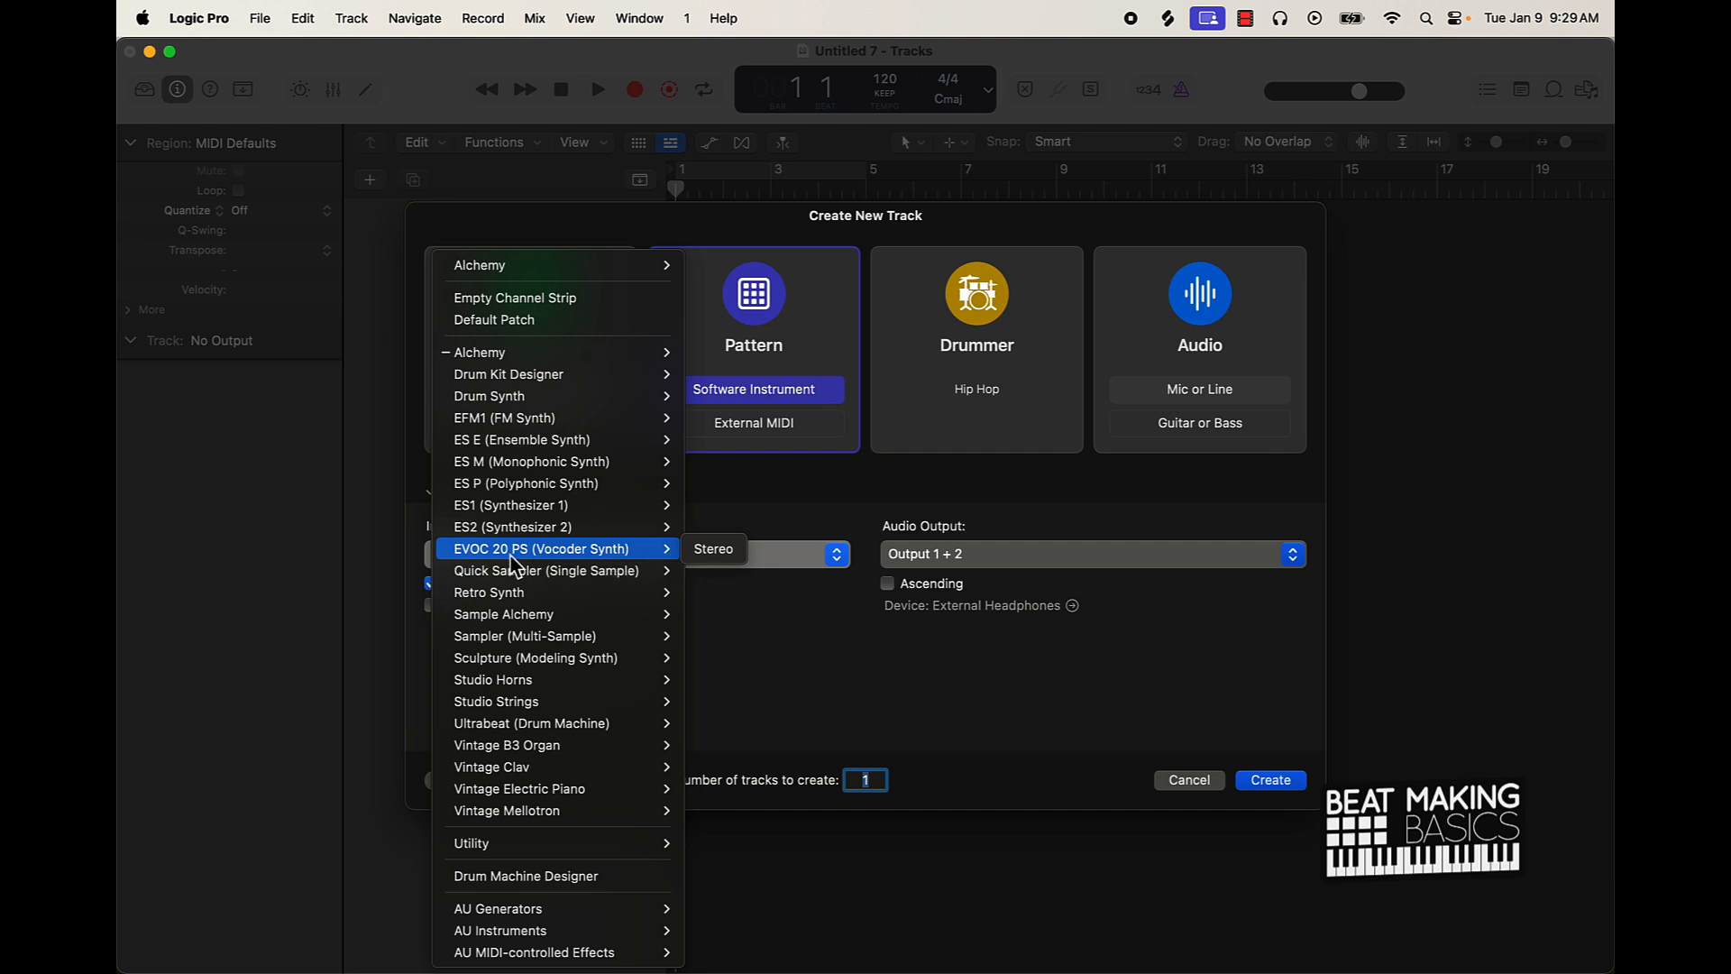
pyautogui.click(717, 521)
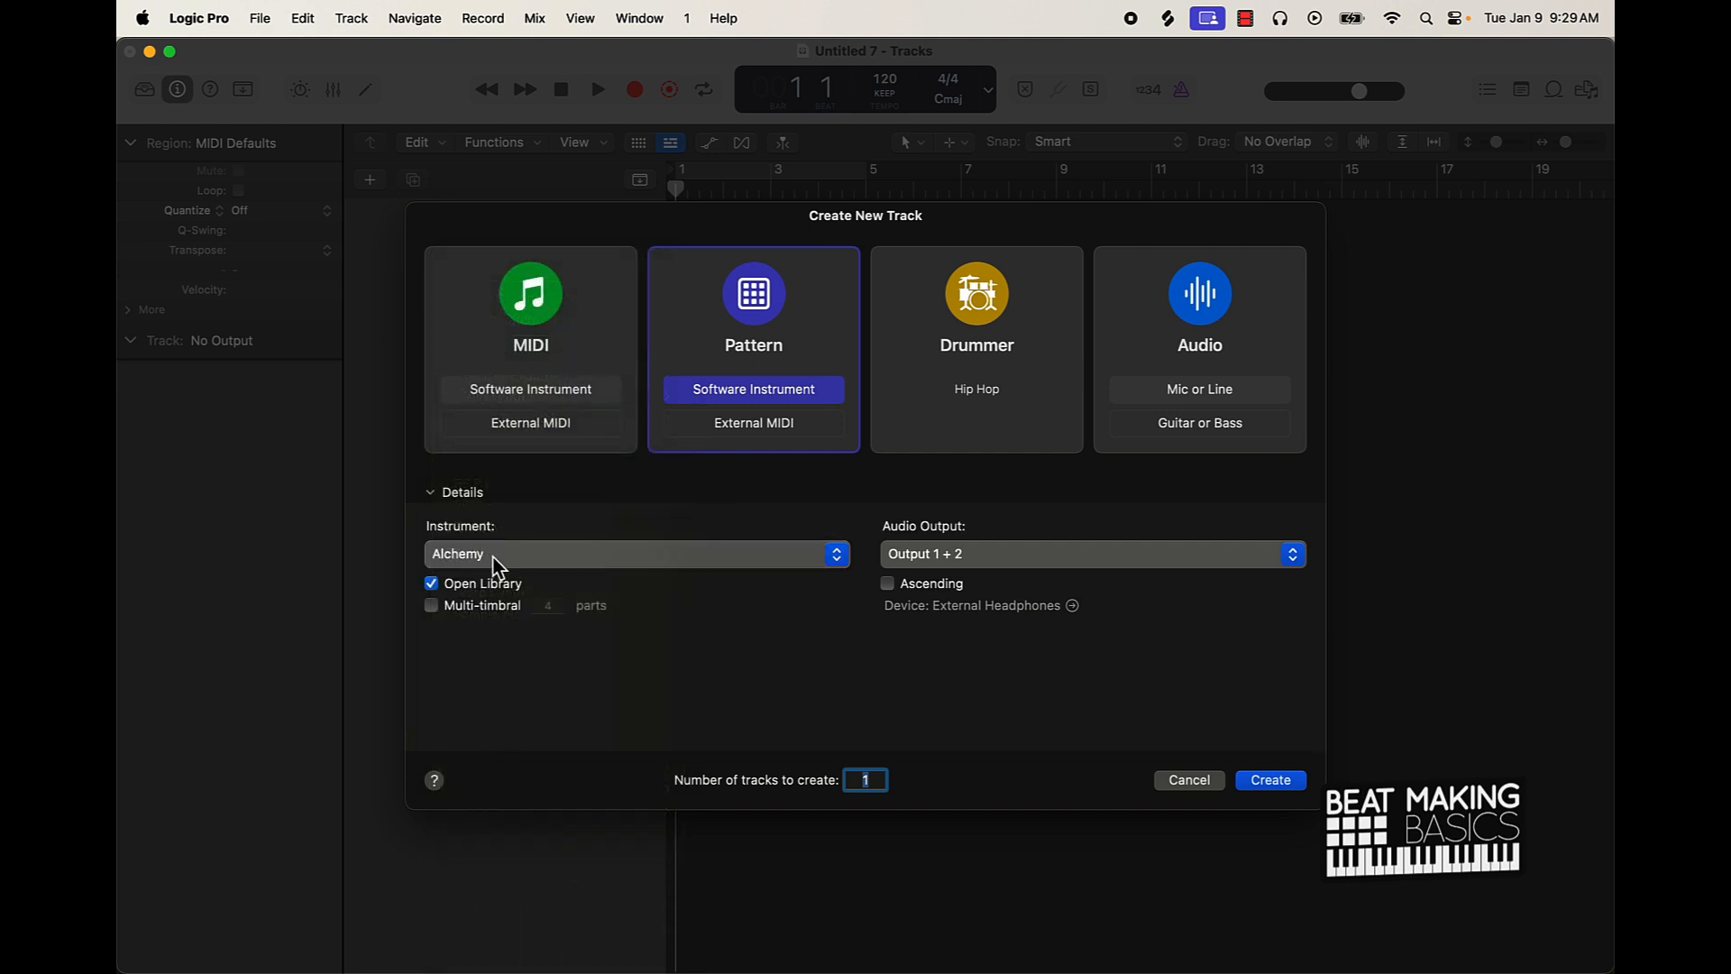
pyautogui.click(494, 555)
pyautogui.moveTo(525, 579)
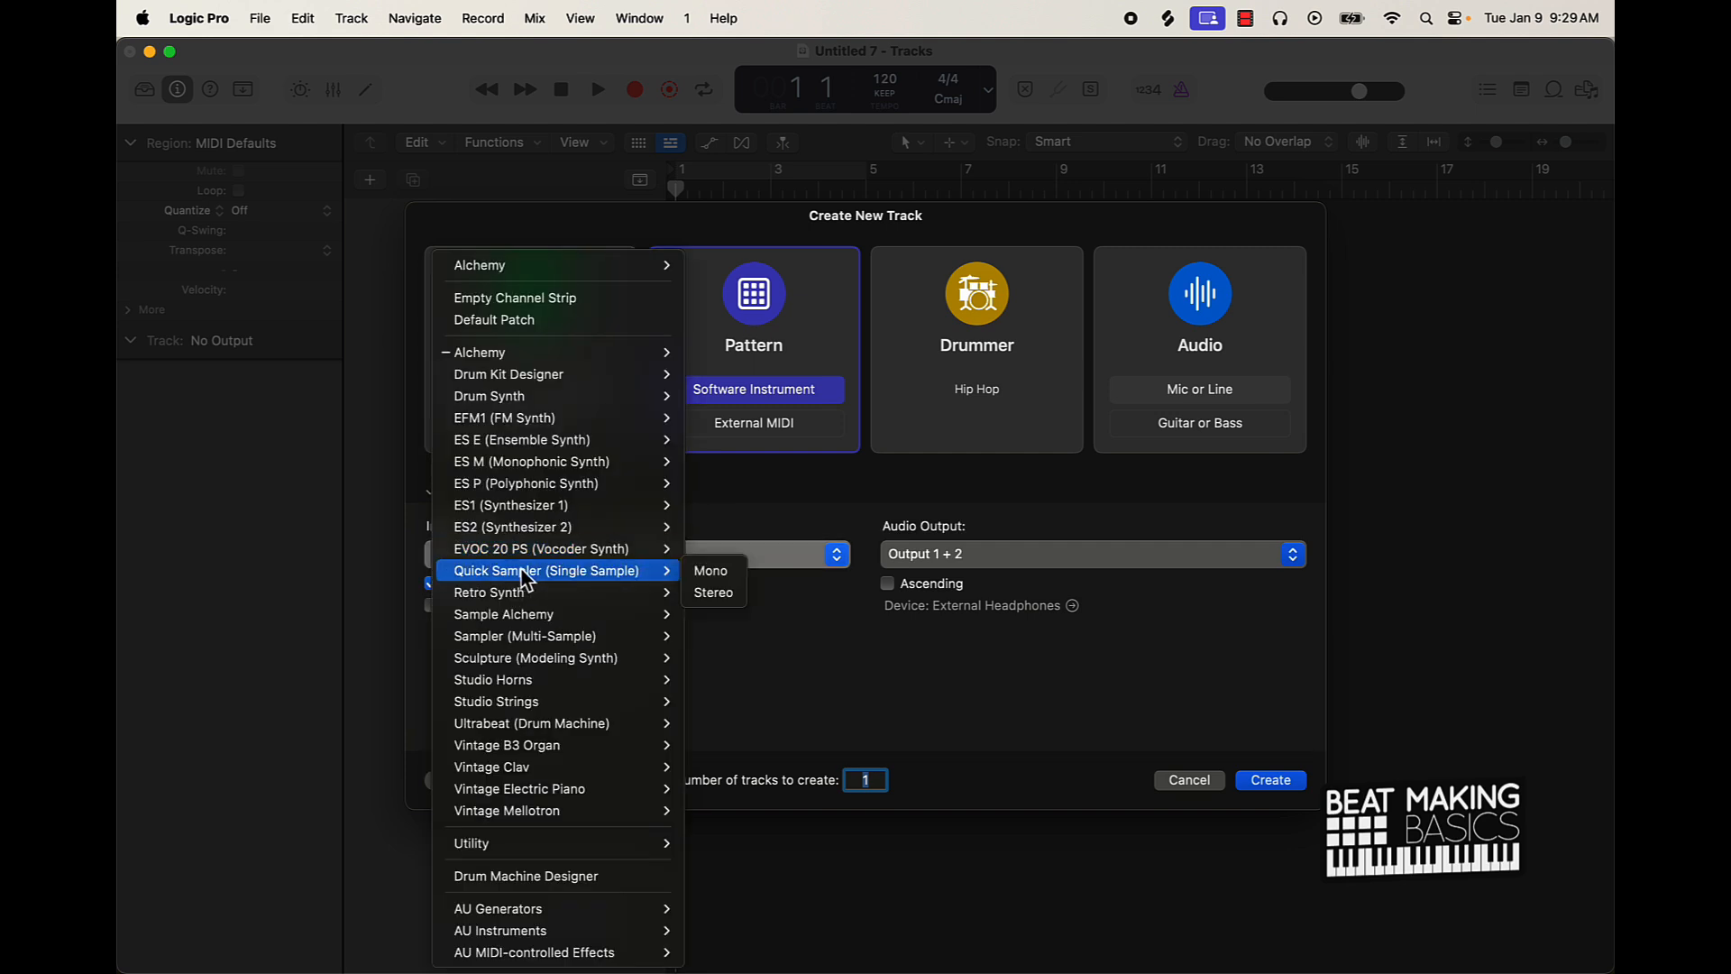
pyautogui.click(713, 592)
pyautogui.click(1268, 781)
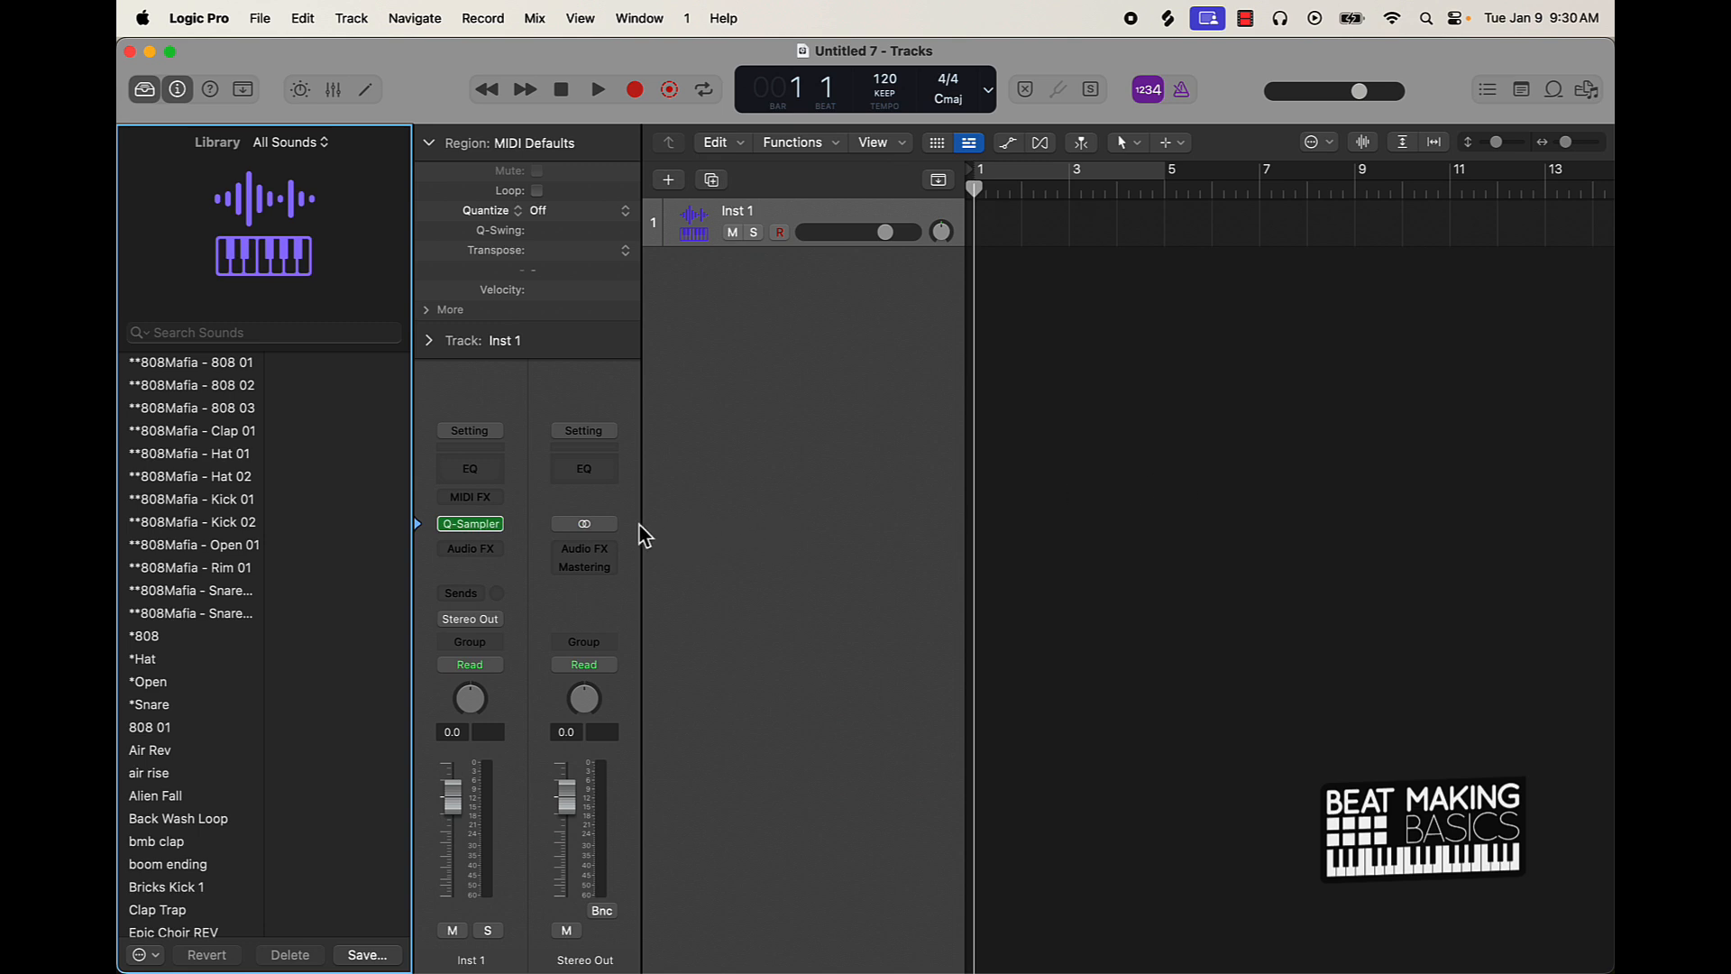
# - Open the Quick Sampler plug-in of the Inst 1 track and move its window clear of the channel strips
pyautogui.moveTo(478, 529)
pyautogui.click(478, 528)
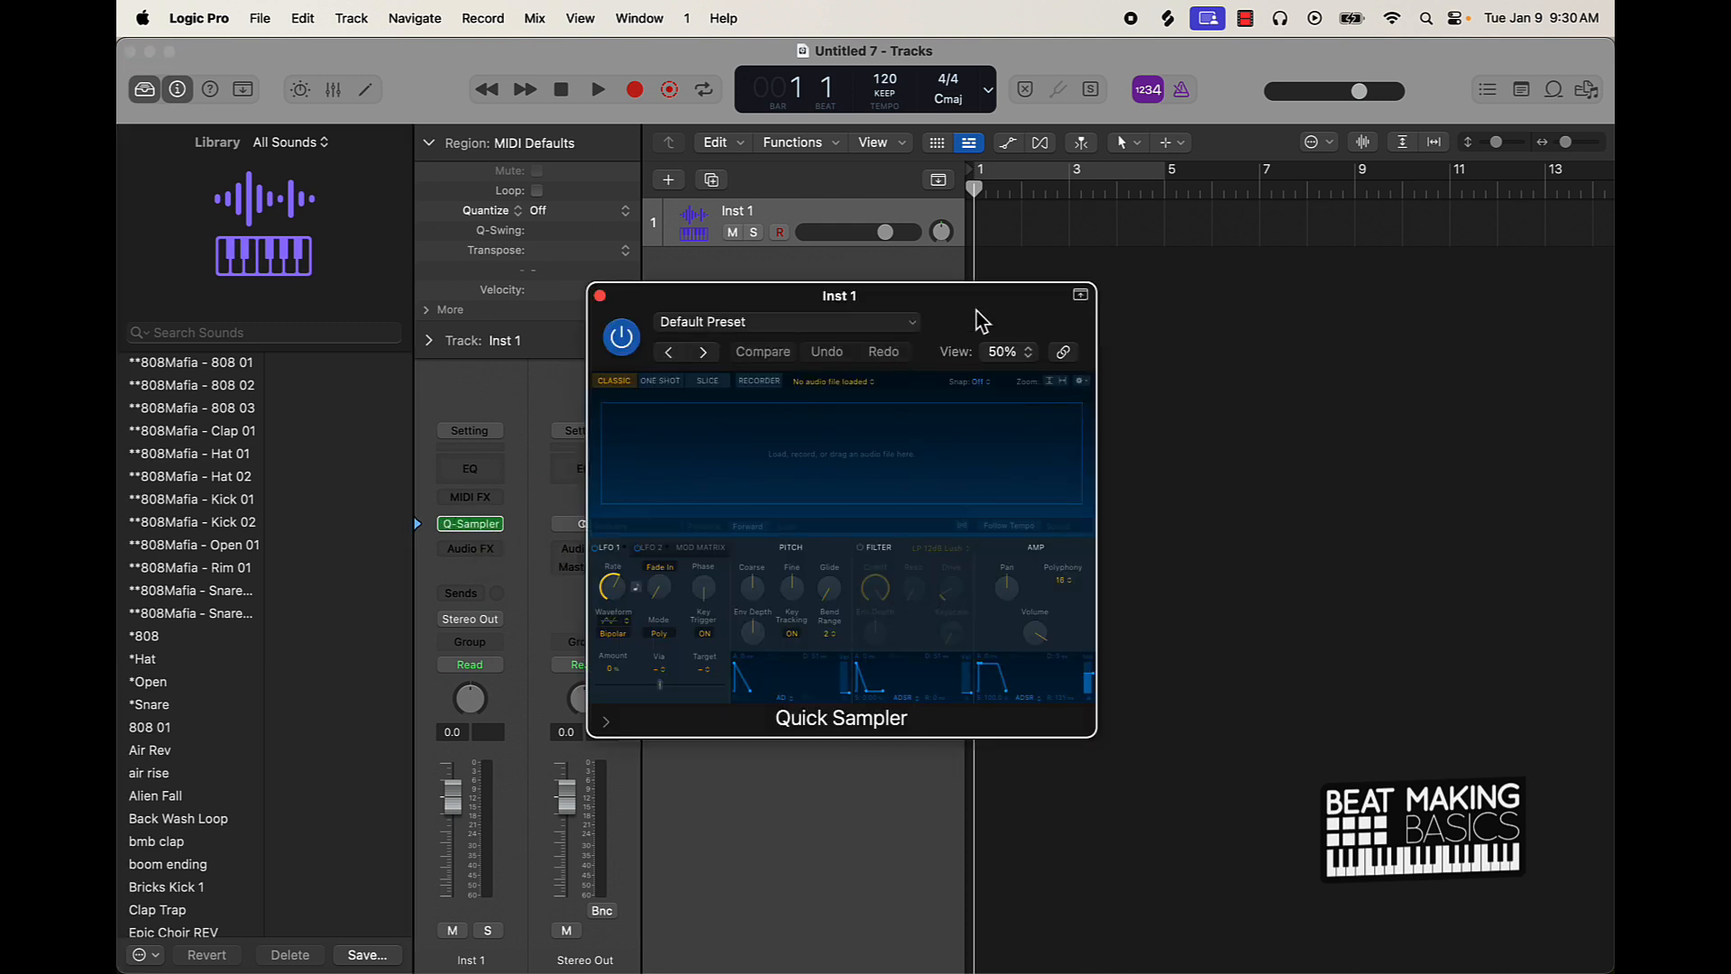
pyautogui.moveTo(979, 322); pyautogui.dragTo(1067, 338)
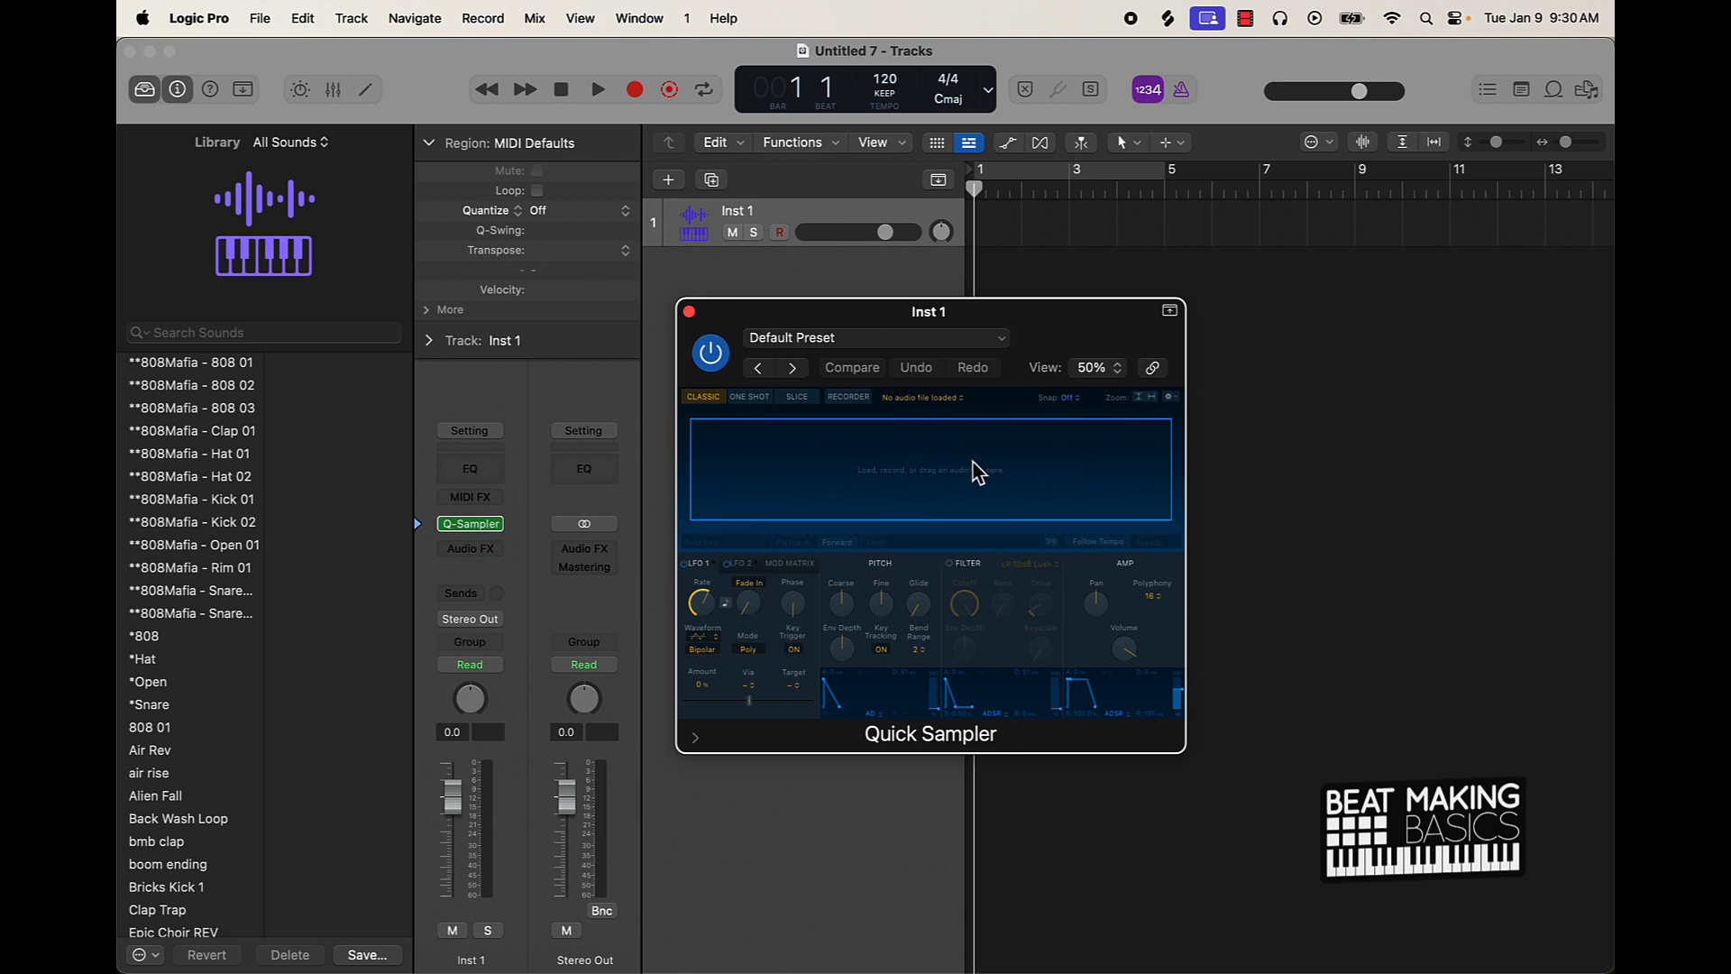
# - Look through Quick Sampler's setting commands and saved presets, and move the plug-in window aside
pyautogui.click(787, 342)
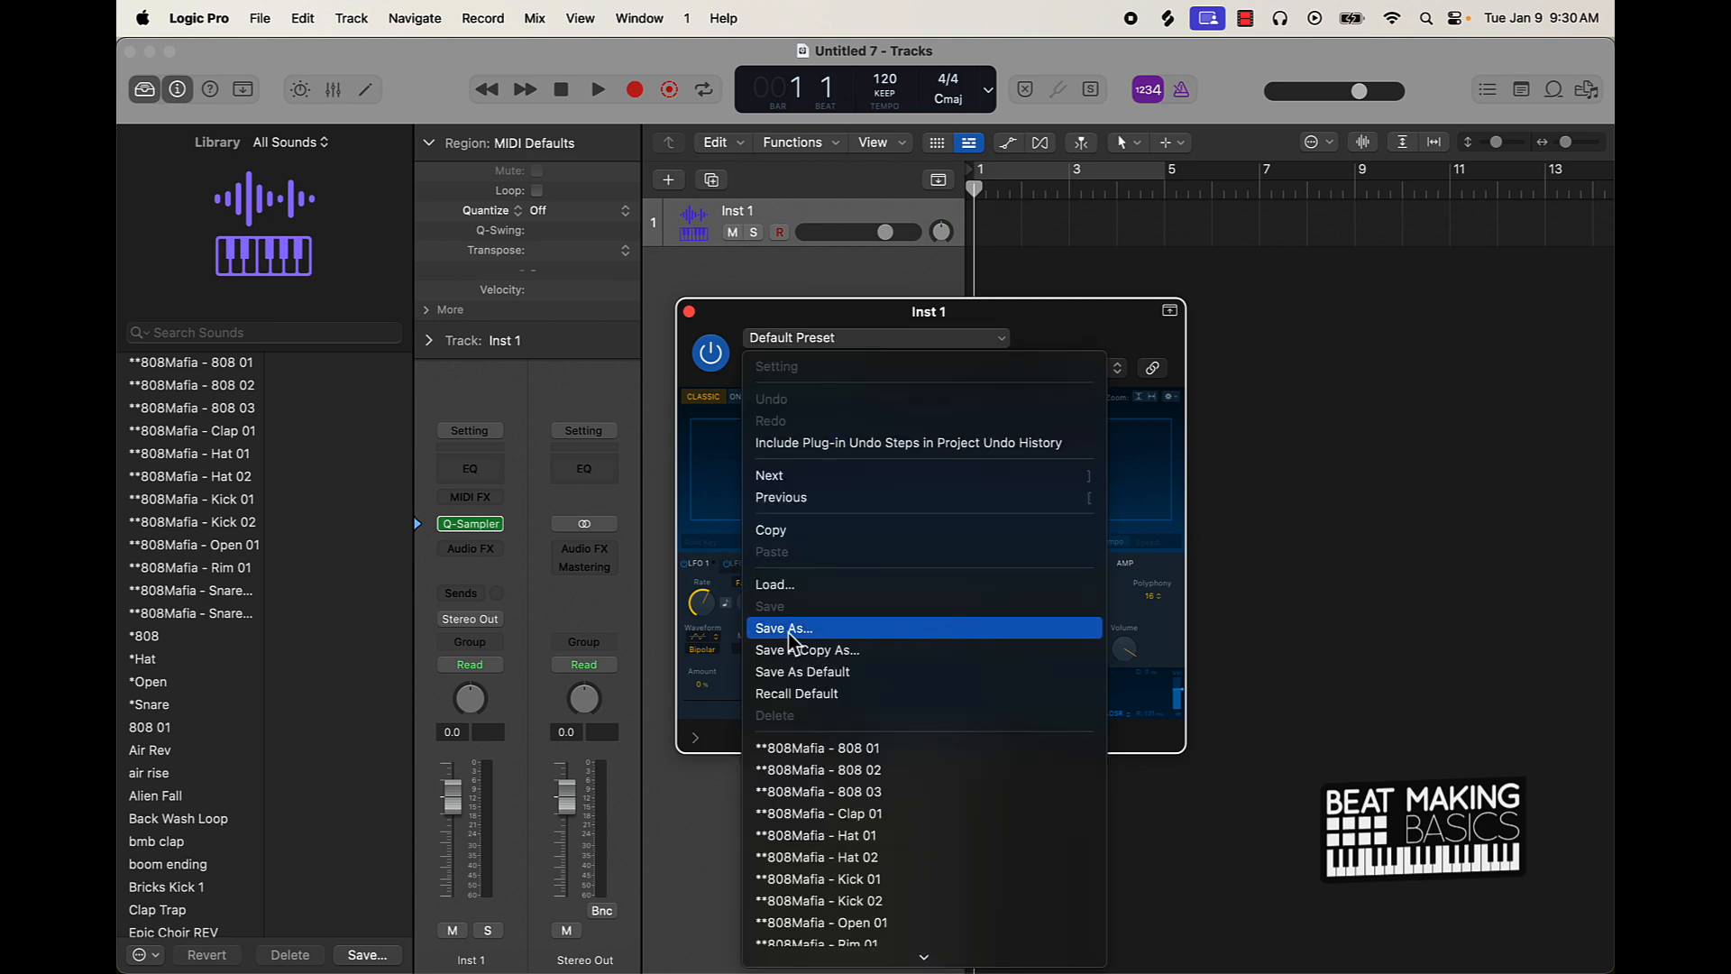
pyautogui.scroll(-15, 841, 769)
pyautogui.scroll(-4, 842, 769)
pyautogui.scroll(20, 843, 739)
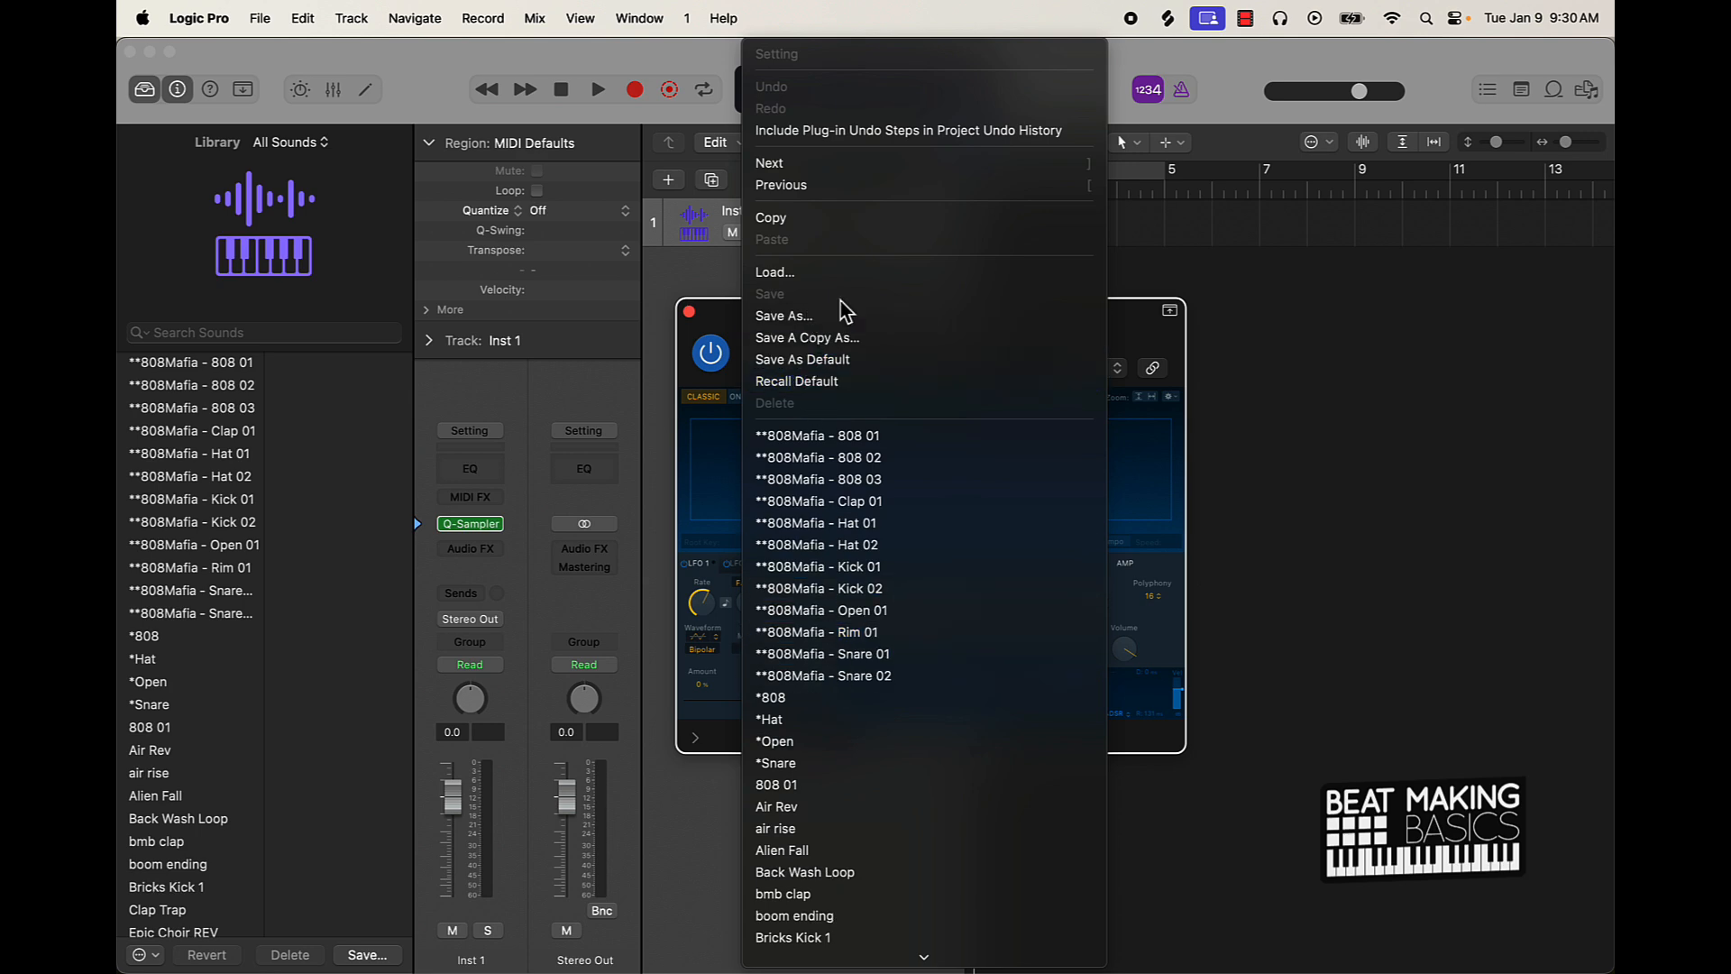
pyautogui.click(1141, 338)
pyautogui.moveTo(1083, 325); pyautogui.dragTo(772, 280)
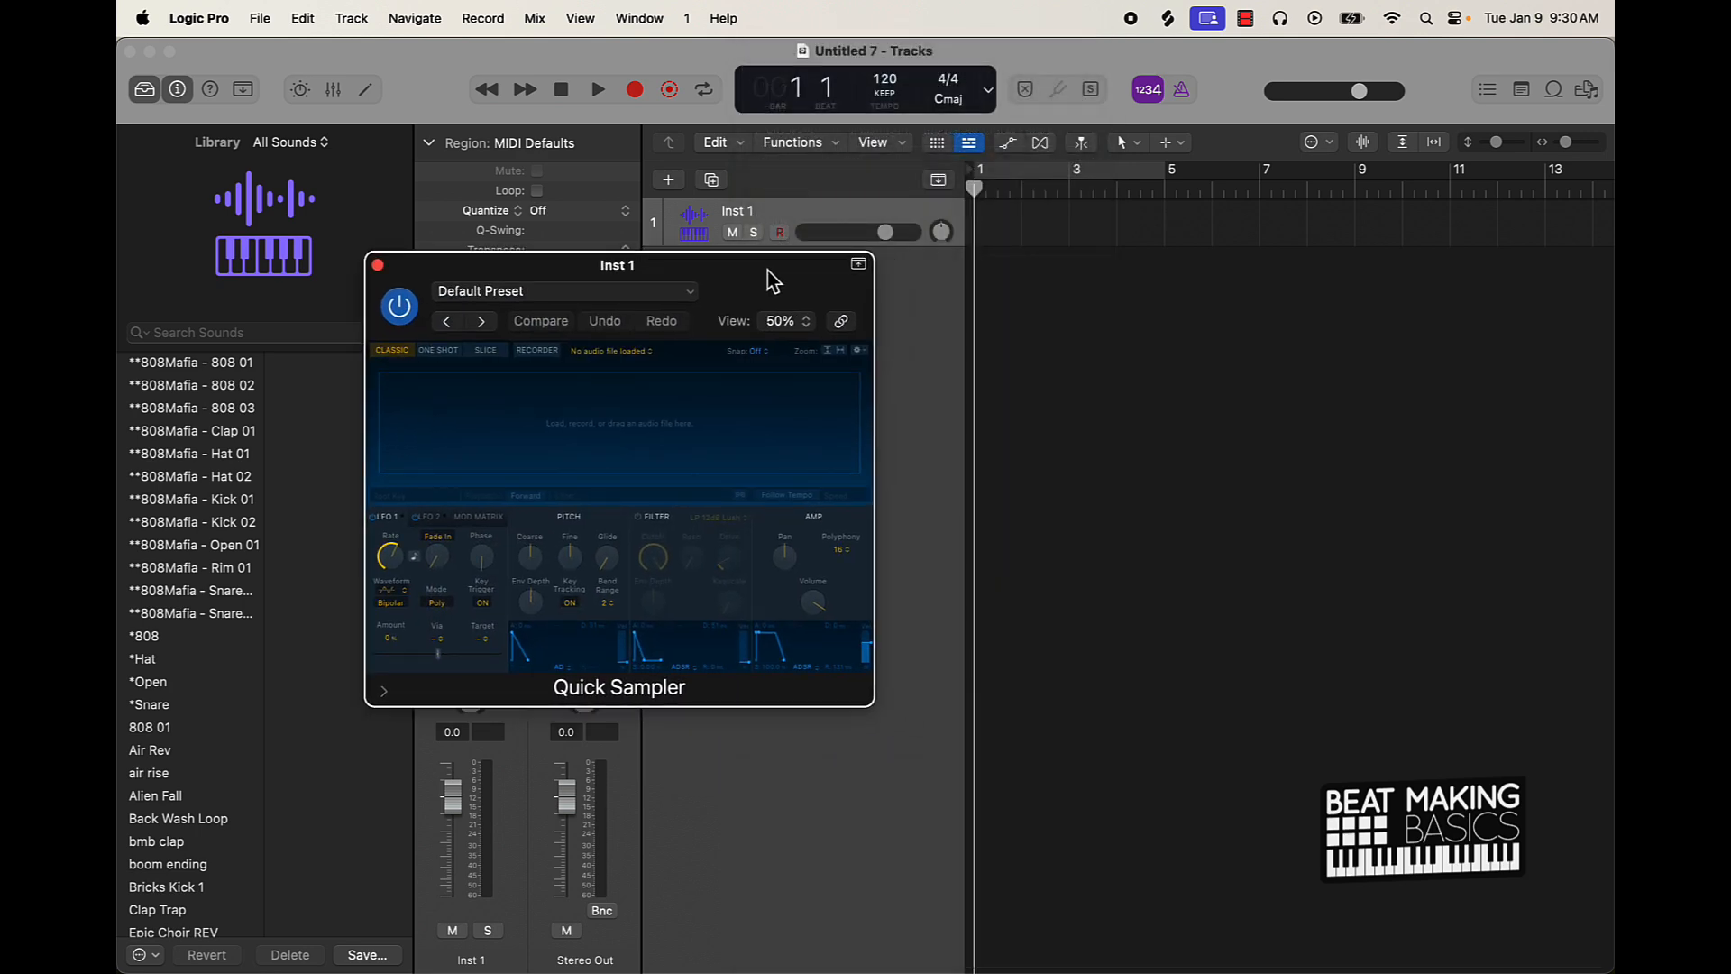
# - Switch to Splice and filter the library's samples by the trap genre and One-Shots
pyautogui.moveTo(816, 963)
pyautogui.click(869, 934)
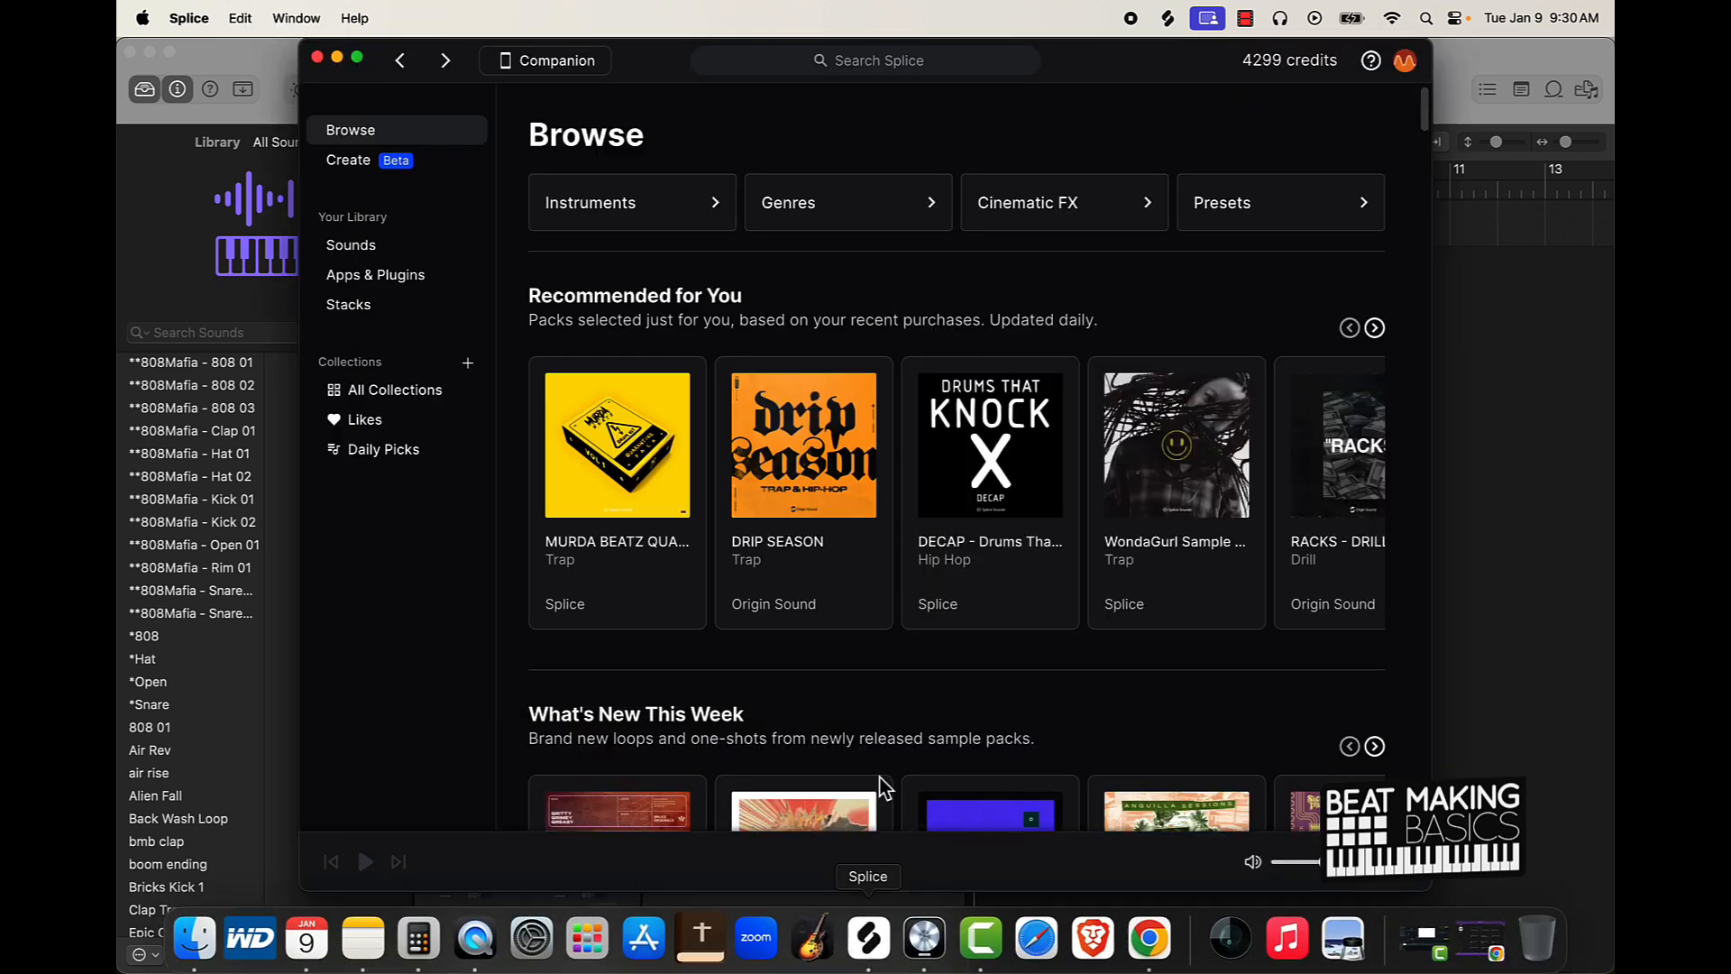
pyautogui.click(363, 252)
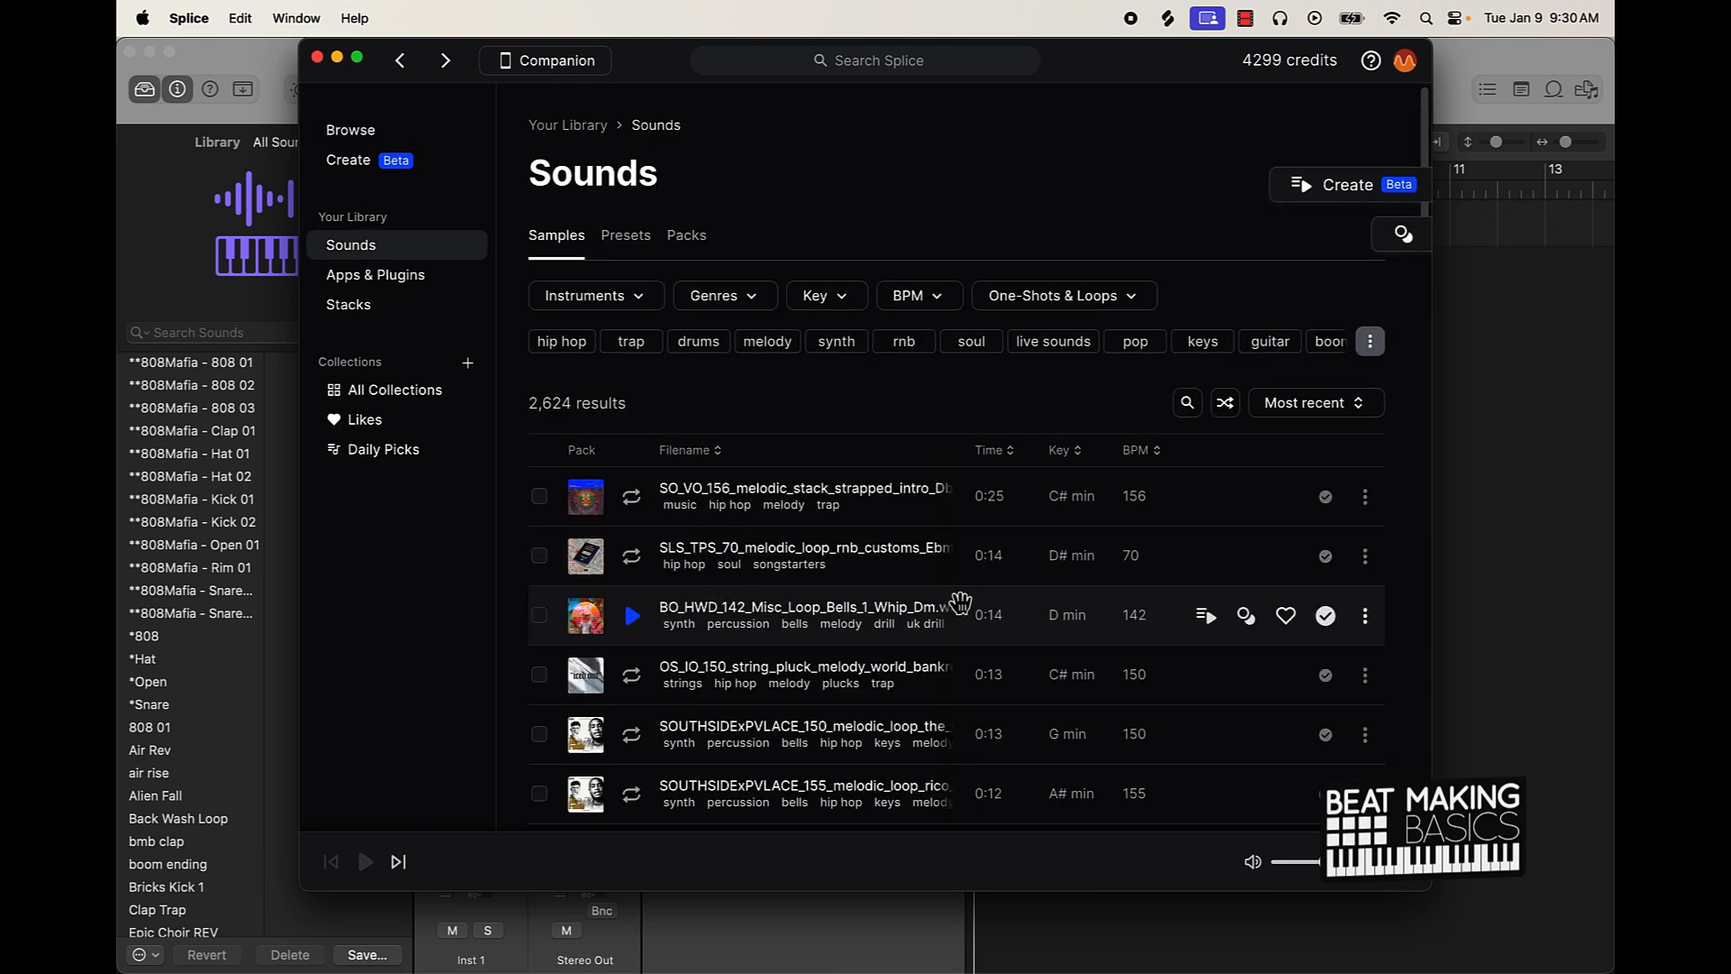
pyautogui.click(641, 354)
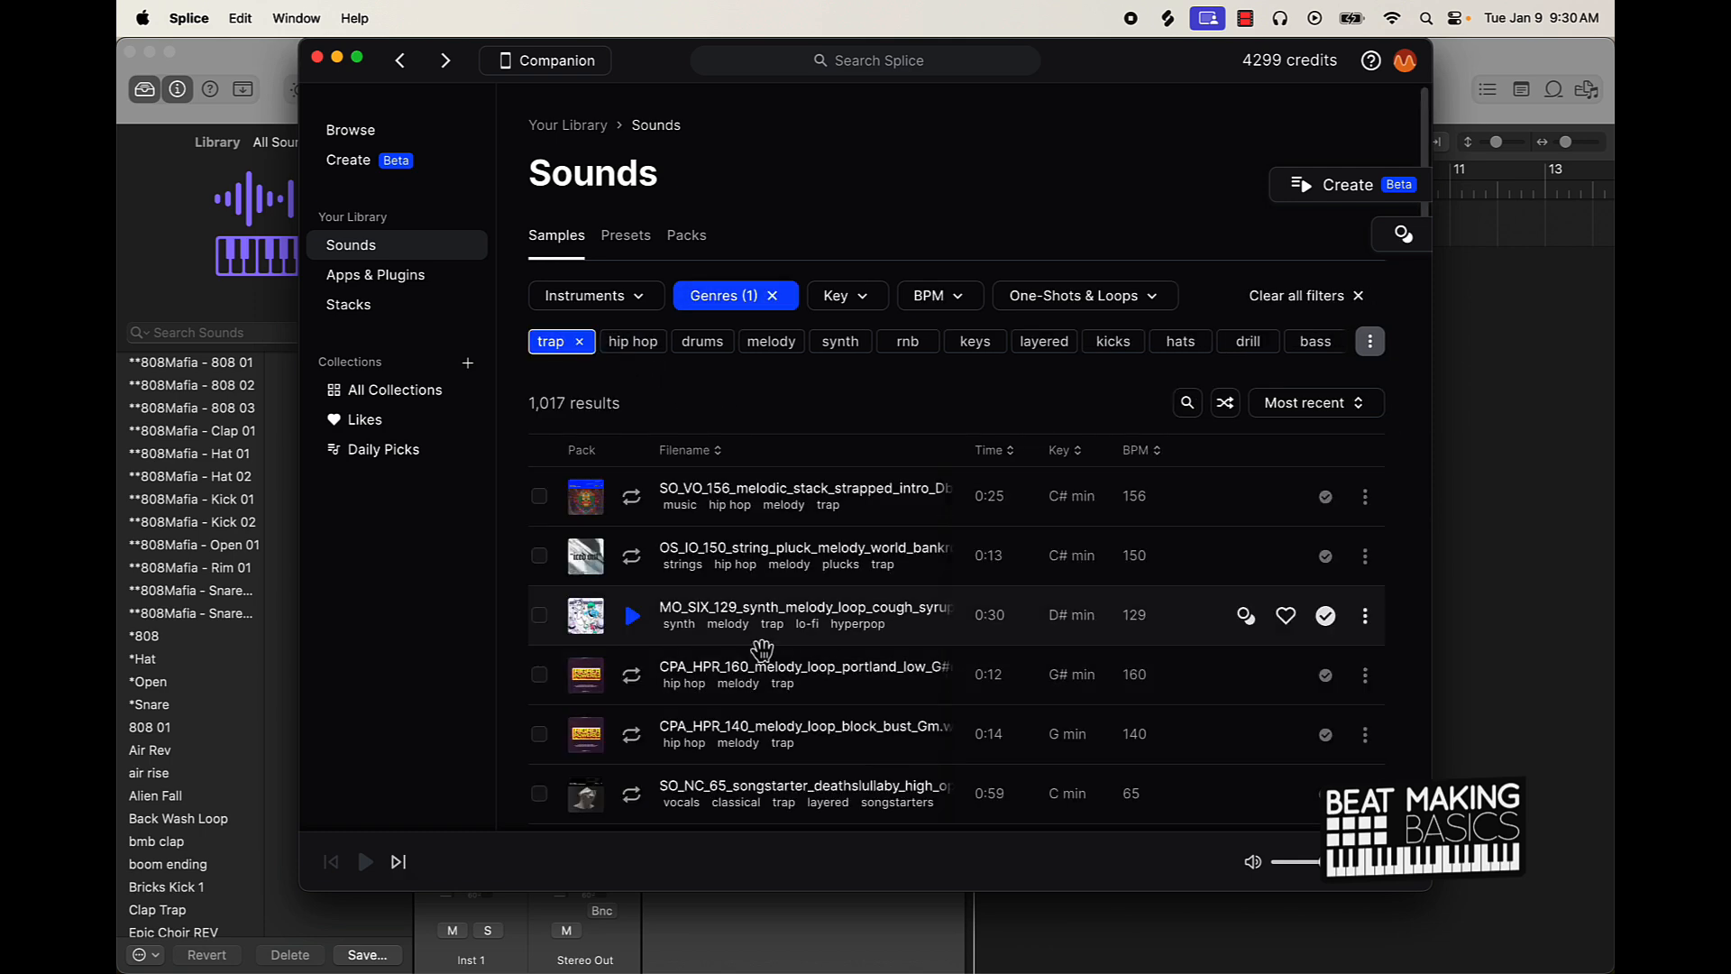
pyautogui.scroll(-5, 762, 650)
pyautogui.scroll(5, 686, 451)
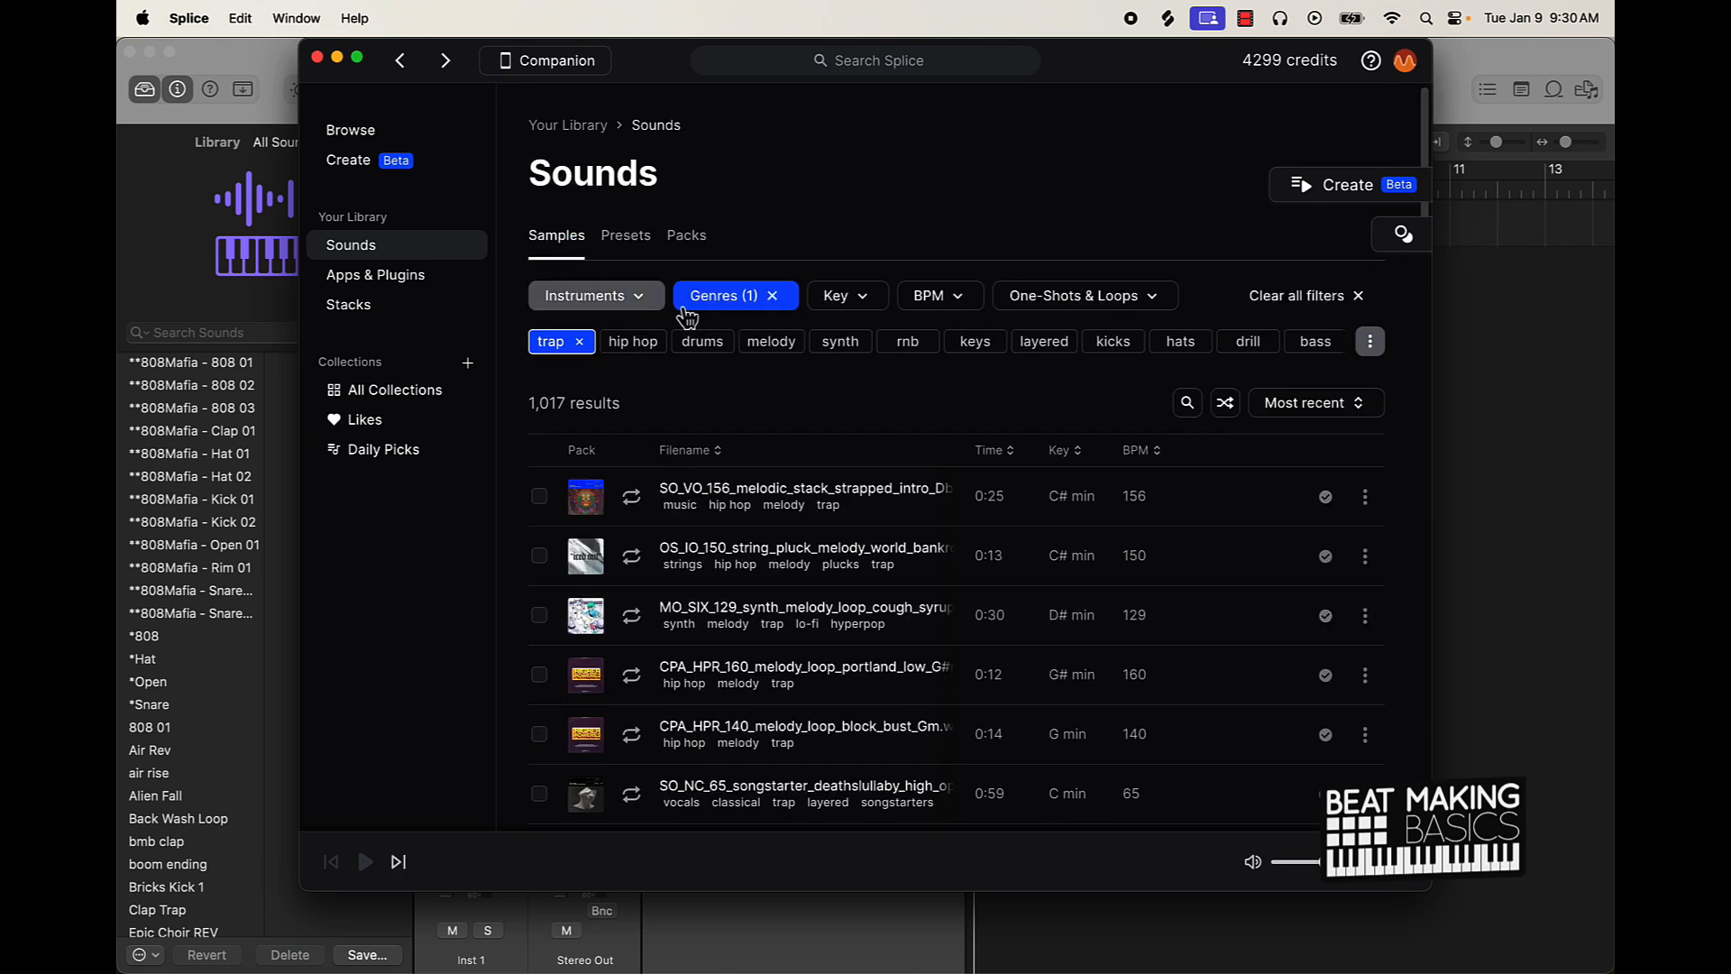
pyautogui.click(1109, 297)
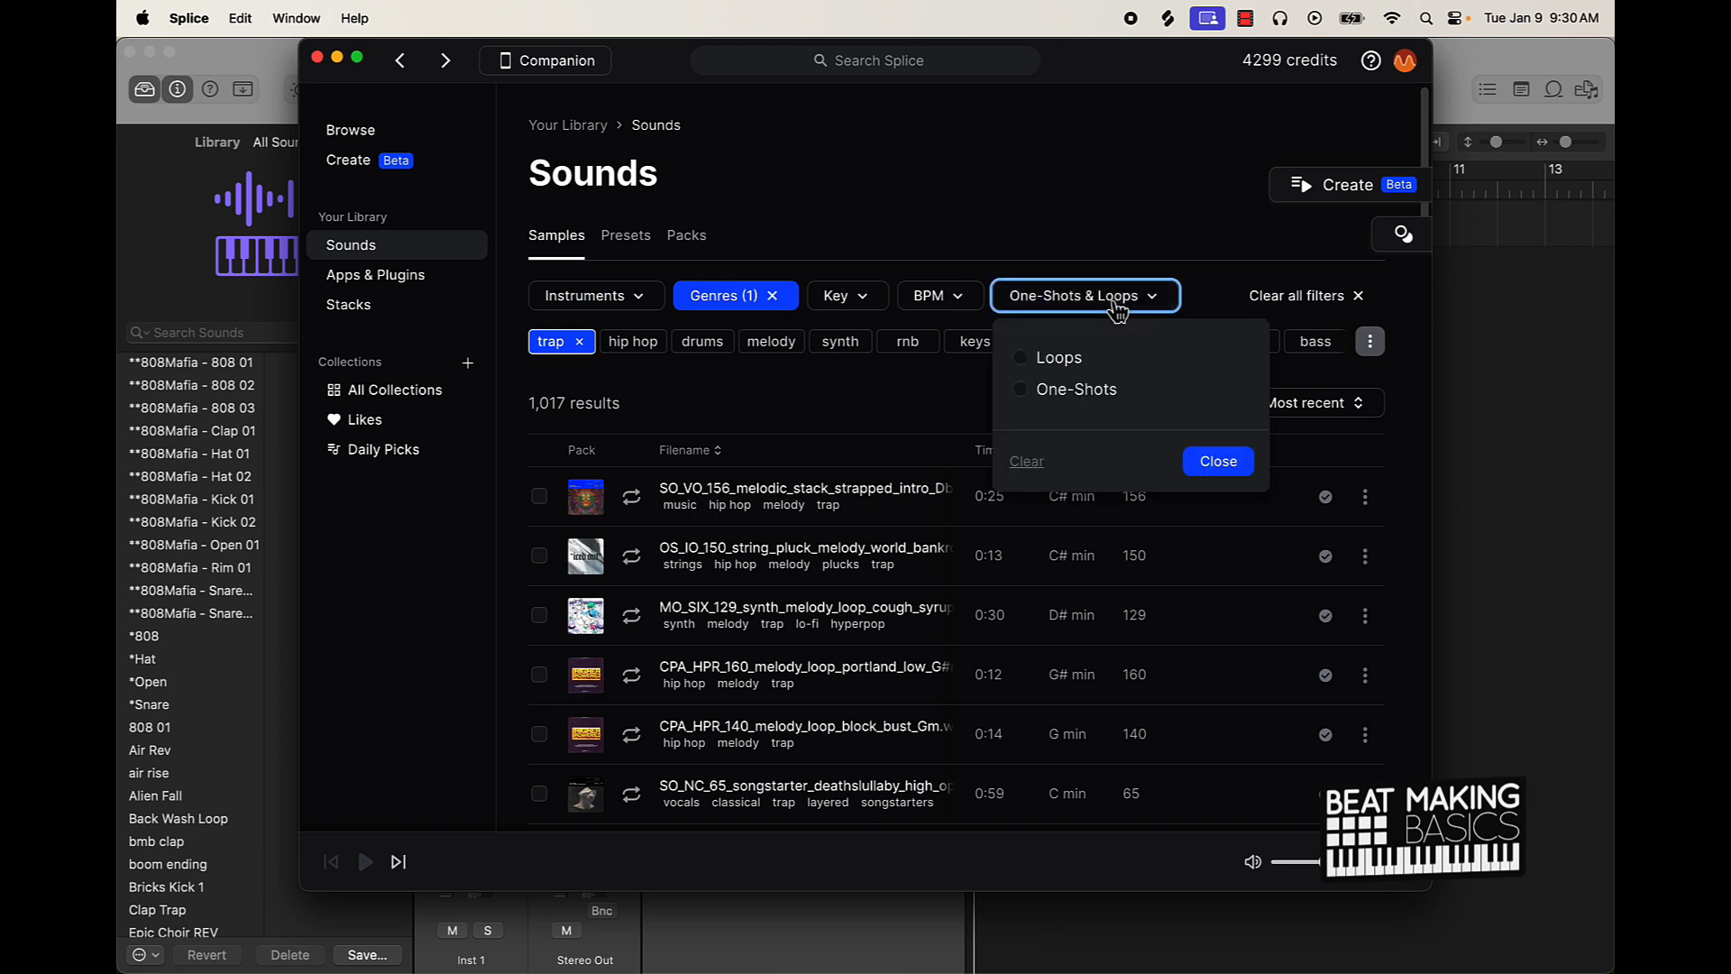
pyautogui.click(1051, 395)
pyautogui.click(1218, 462)
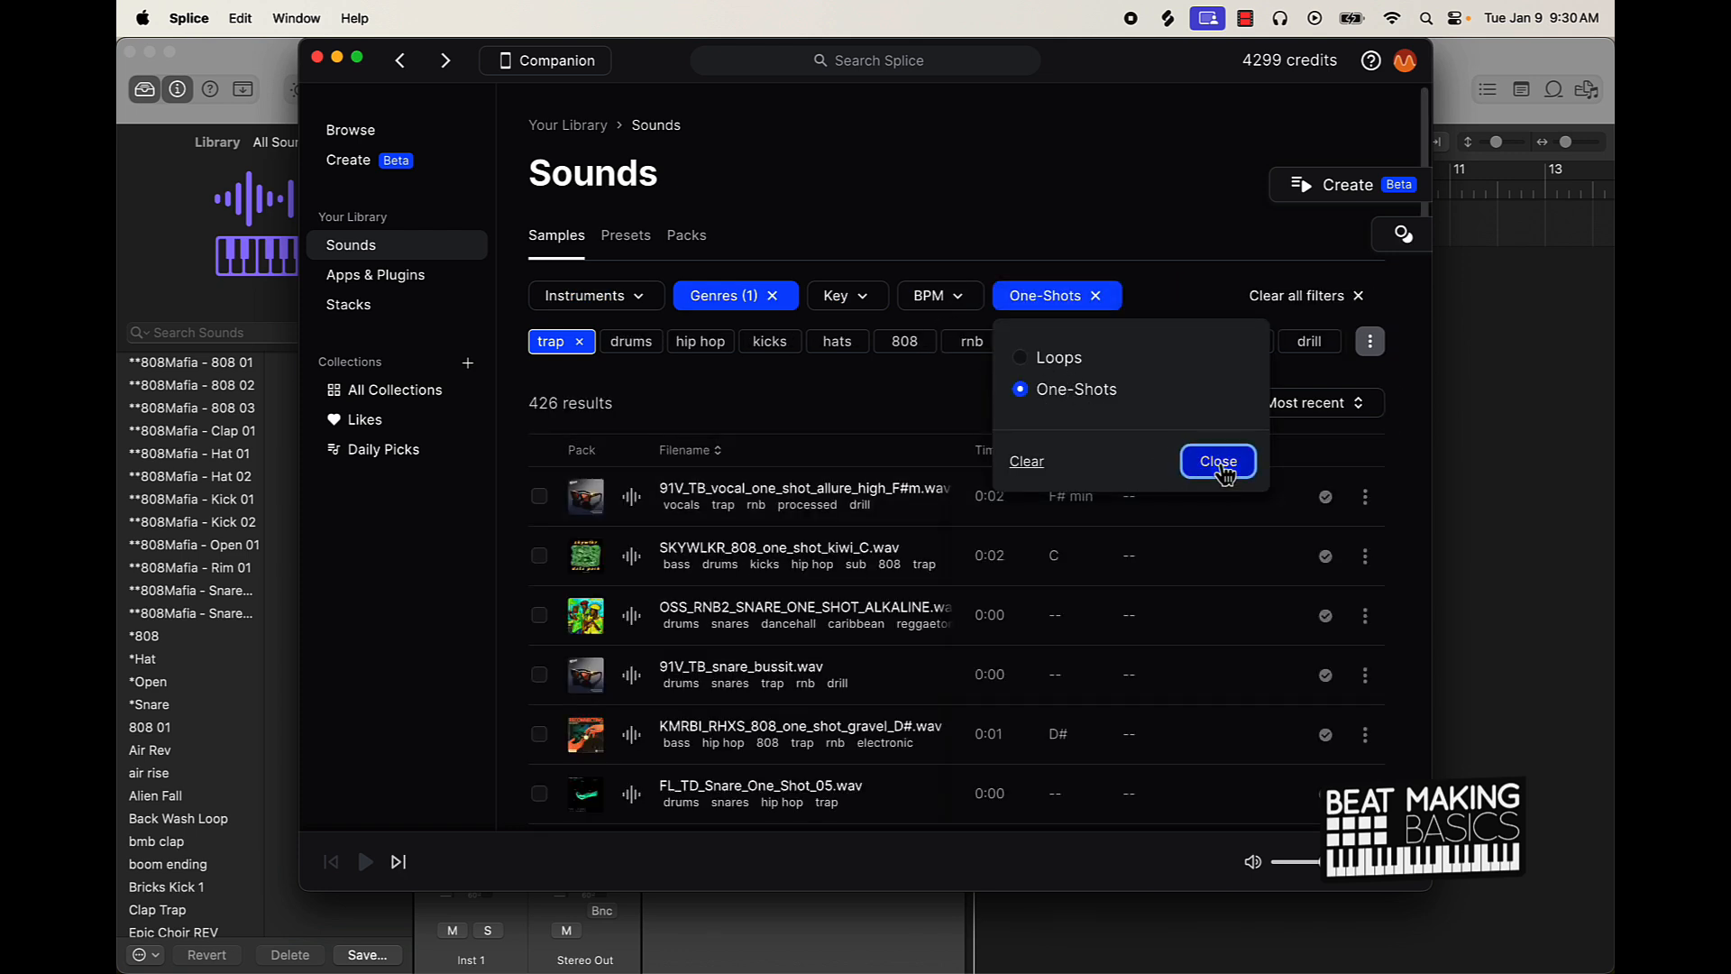
# - Preview the OSS_RNB2_SNARE_ONE_SHOT_ALKALINE sample and load it from Splice into Quick Sampler's waveform area
pyautogui.click(632, 615)
pyautogui.moveTo(643, 65); pyautogui.dragTo(1155, 31)
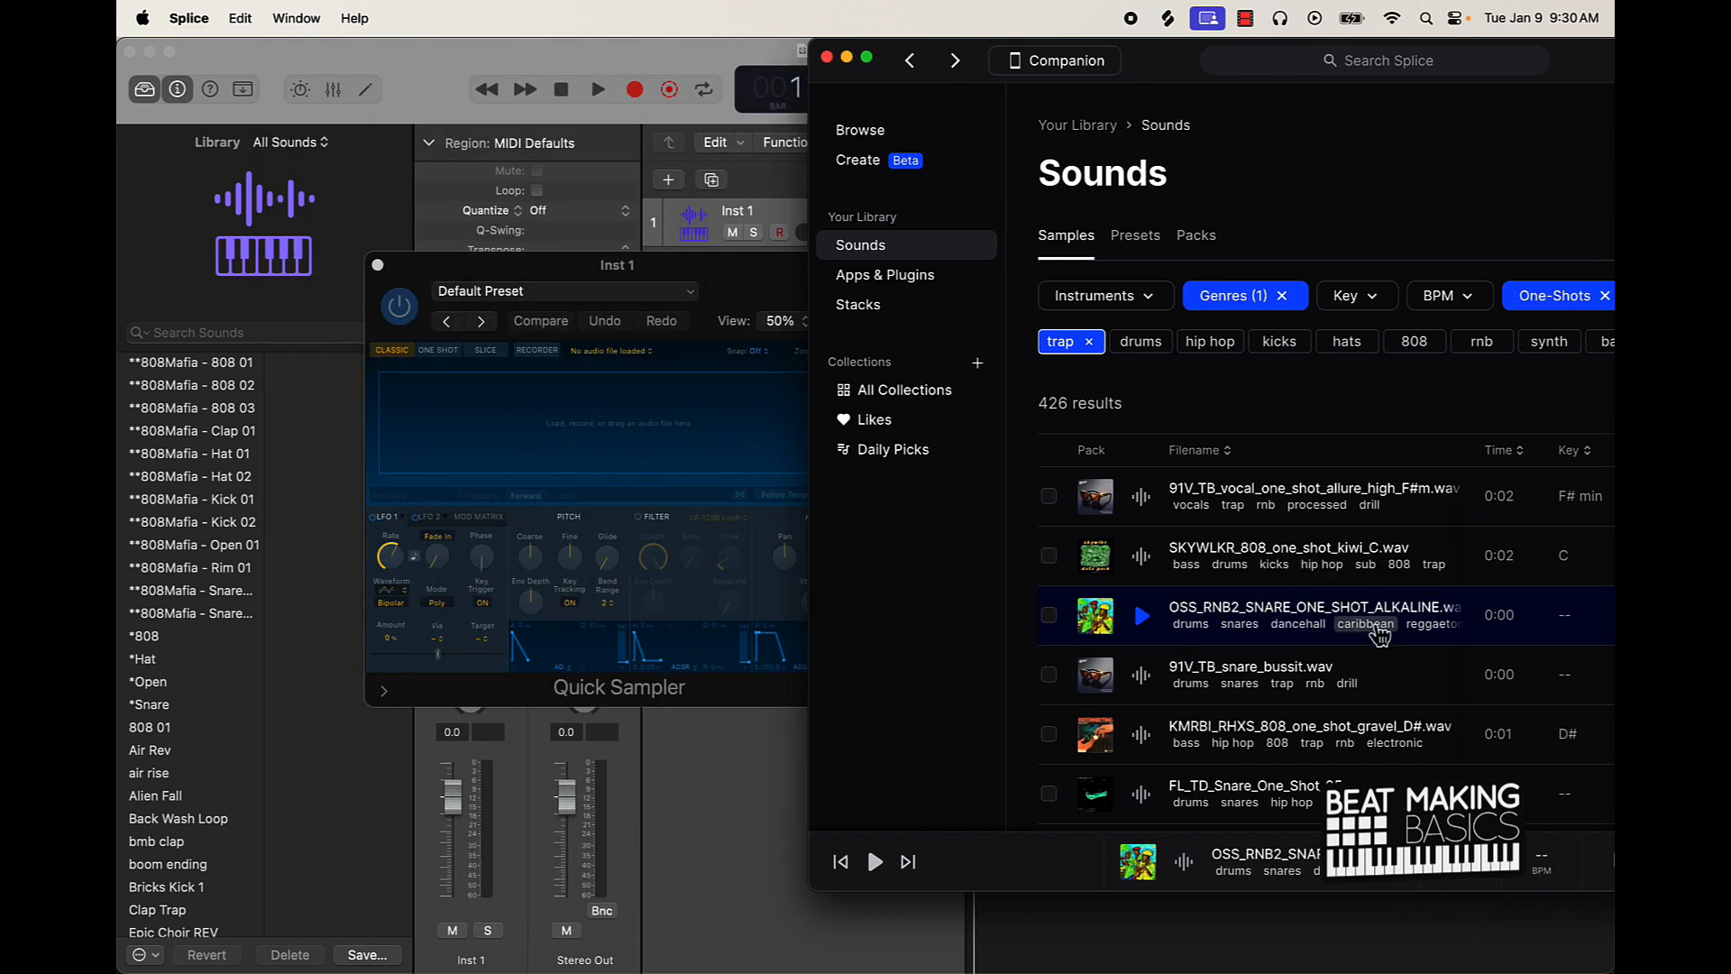
pyautogui.moveTo(1380, 636); pyautogui.dragTo(580, 409)
# - Save the Quick Sampler setting as a preset named "trap rim 2000" and close the plug-in window
pyautogui.click(505, 292)
pyautogui.click(526, 581)
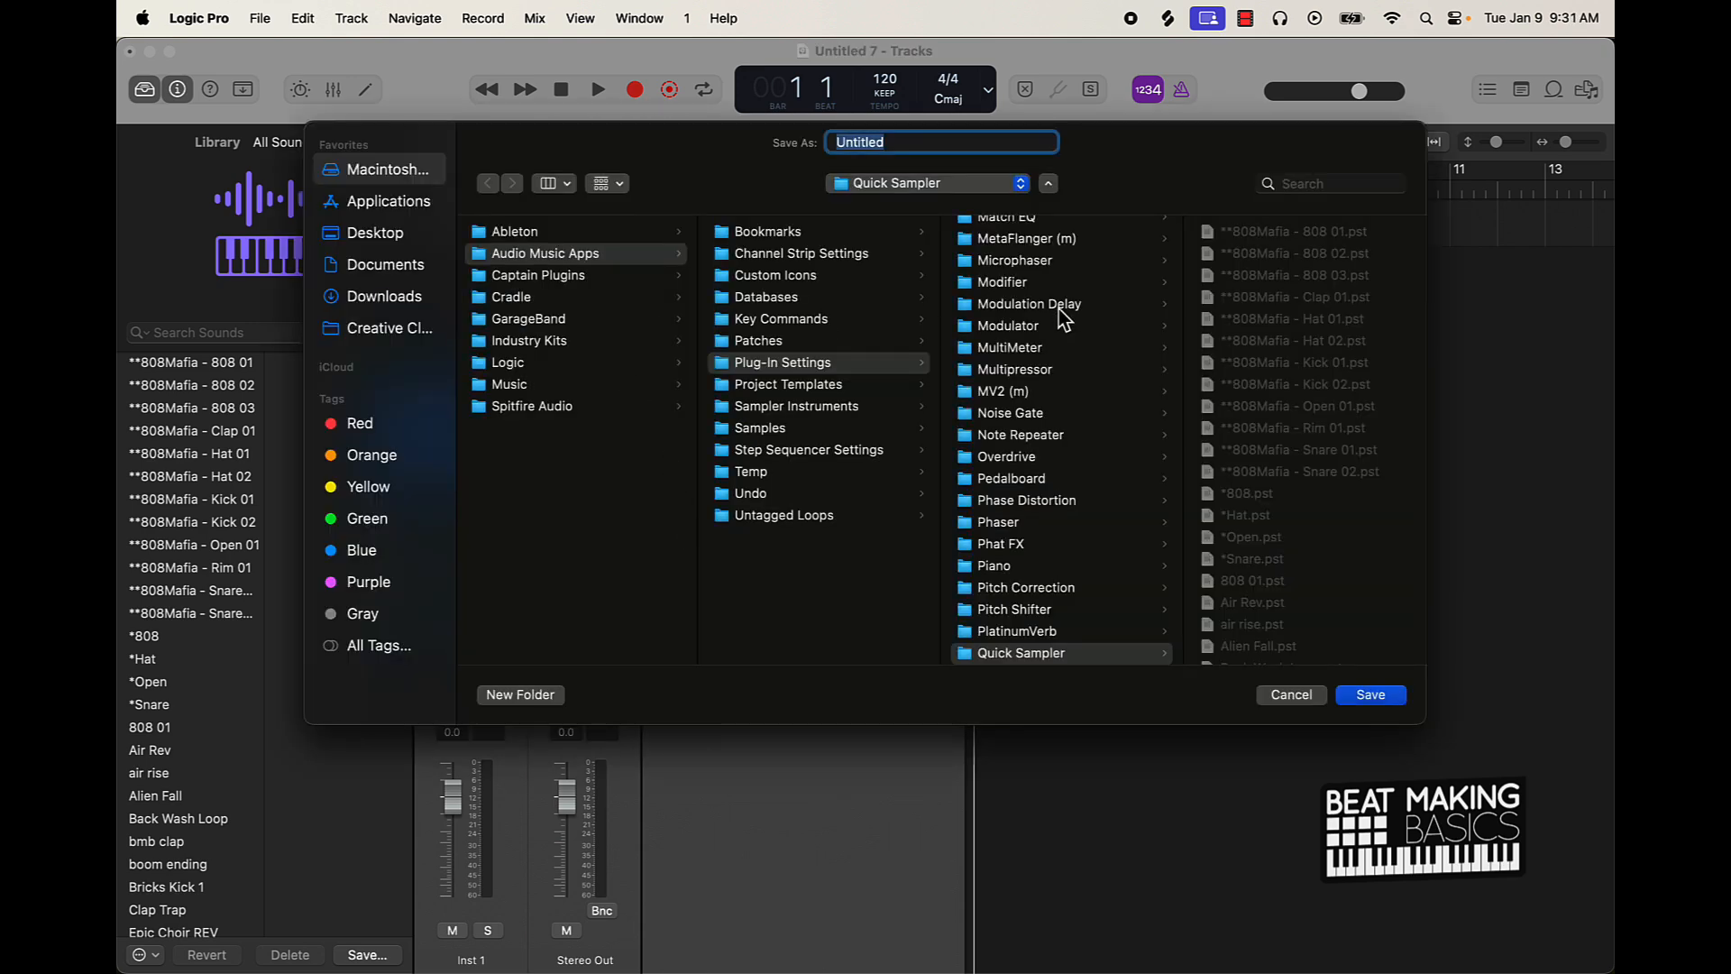
pyautogui.write('bmb')
pyautogui.press('BackSpace')
pyautogui.press('BackSpace')
pyautogui.press('BackSpace')
pyautogui.write('trap rim 2000')
pyautogui.press('Return')
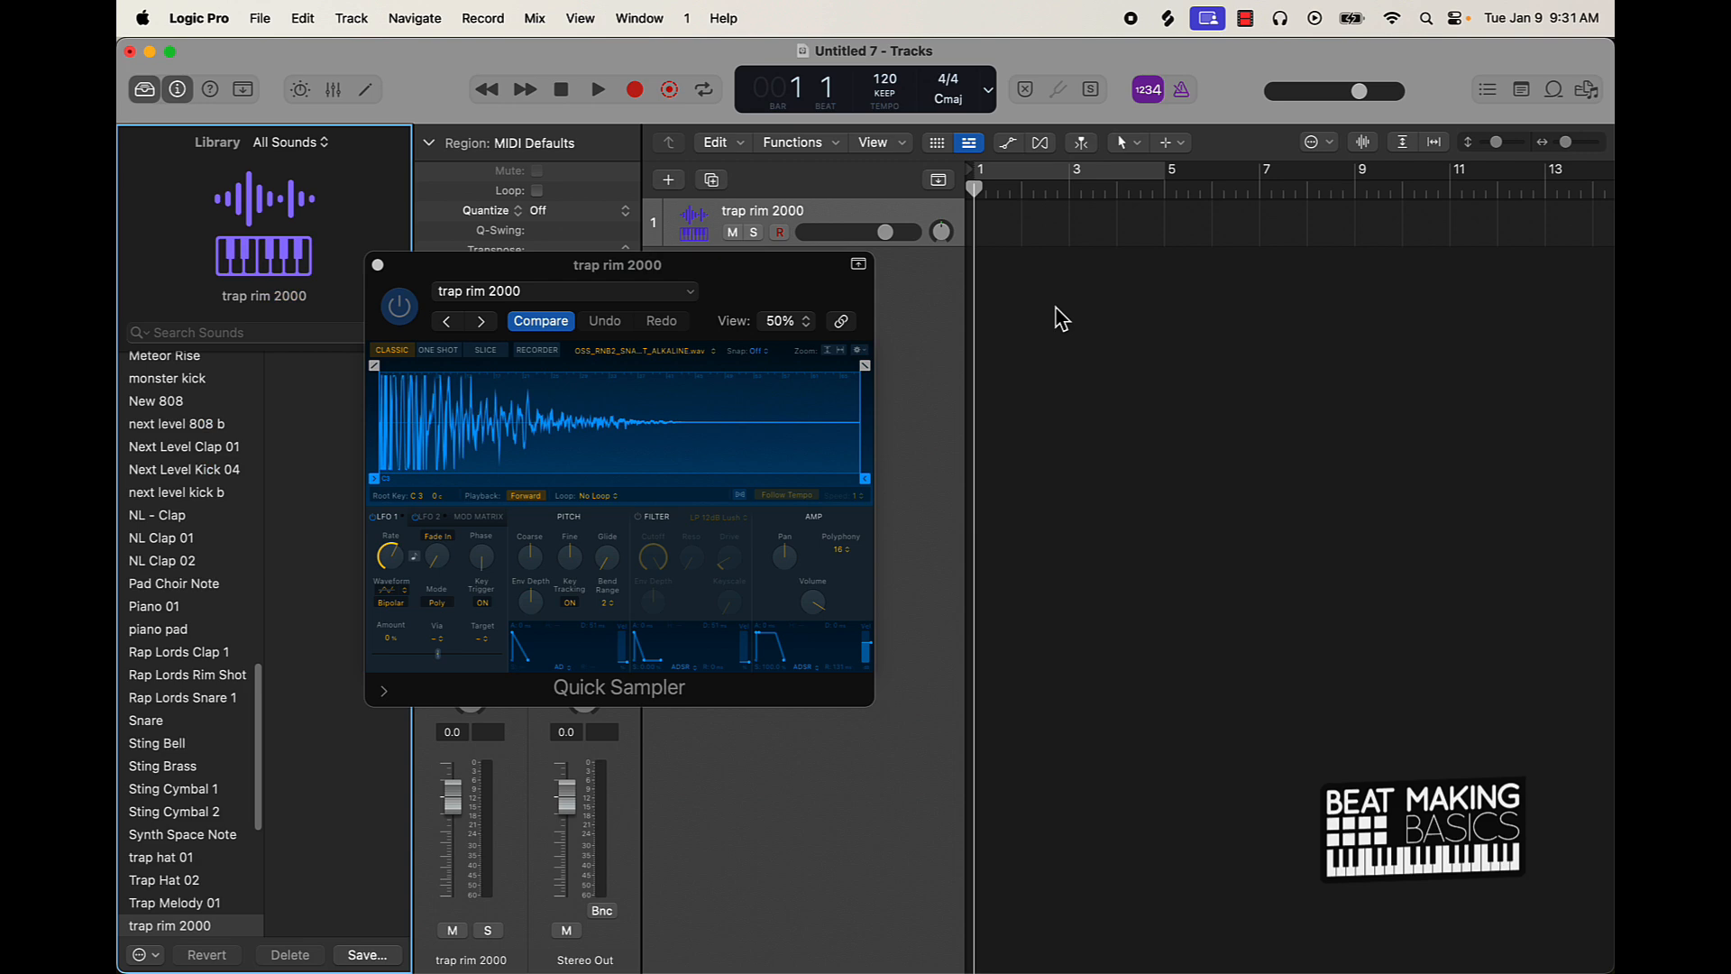
pyautogui.click(379, 265)
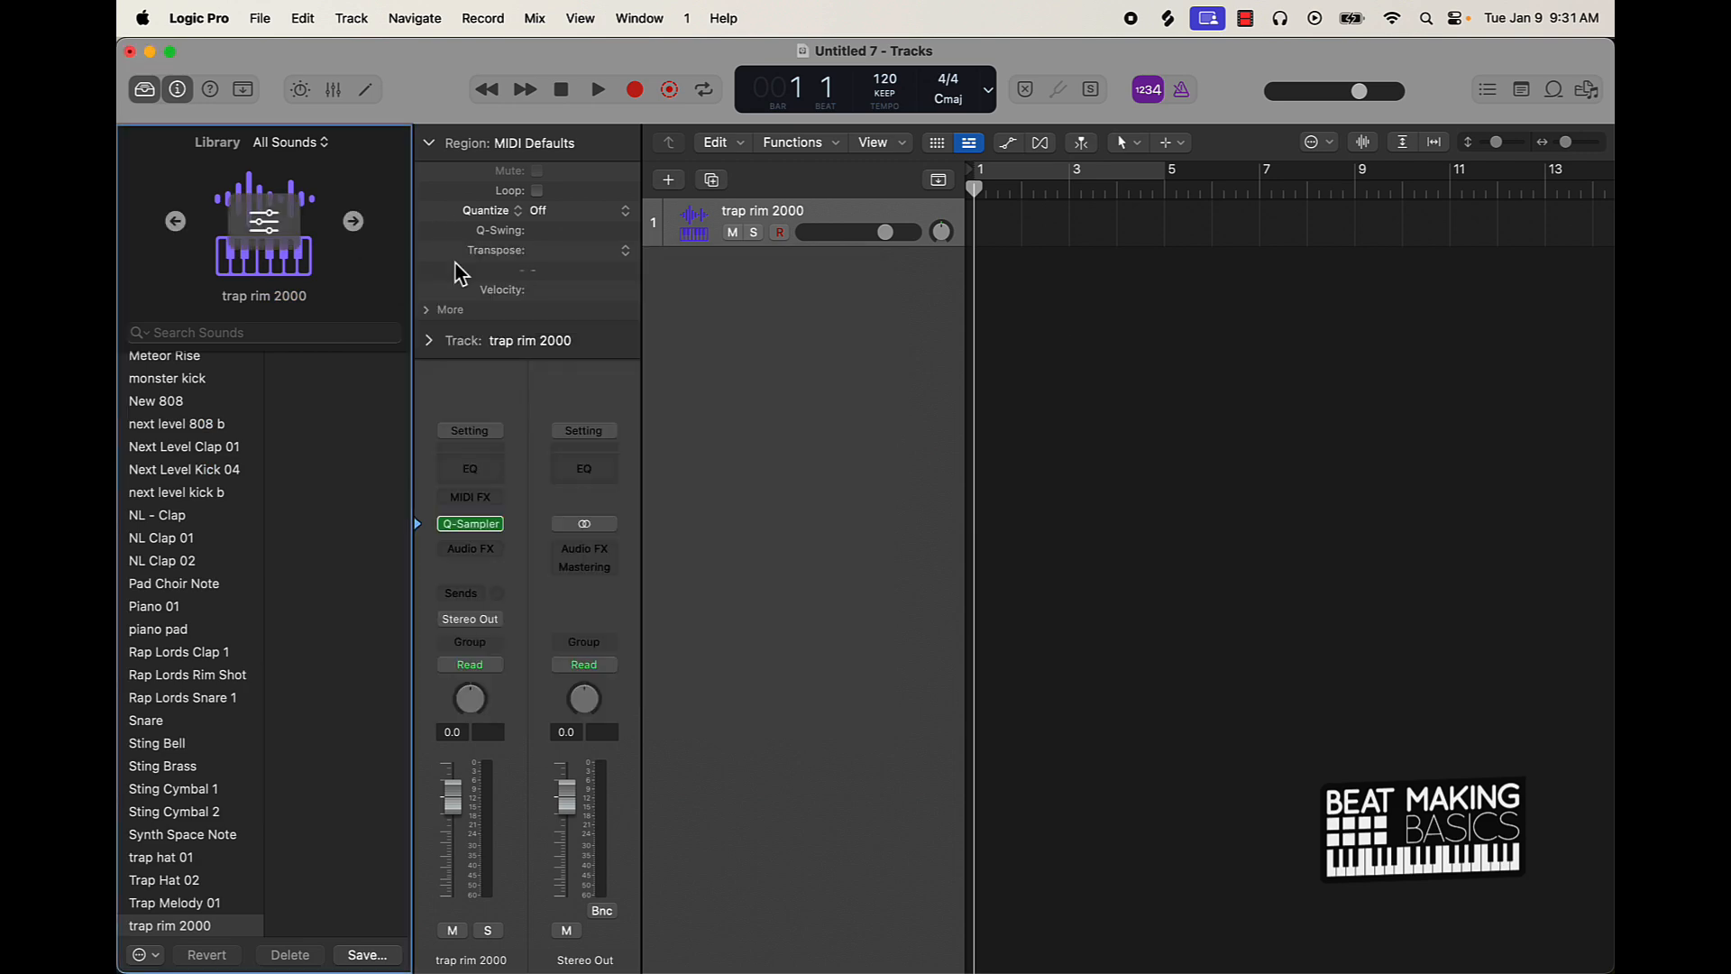
# - Add a second Pattern software instrument track with Quick Sampler (Single Sample) as its instrument
pyautogui.click(668, 180)
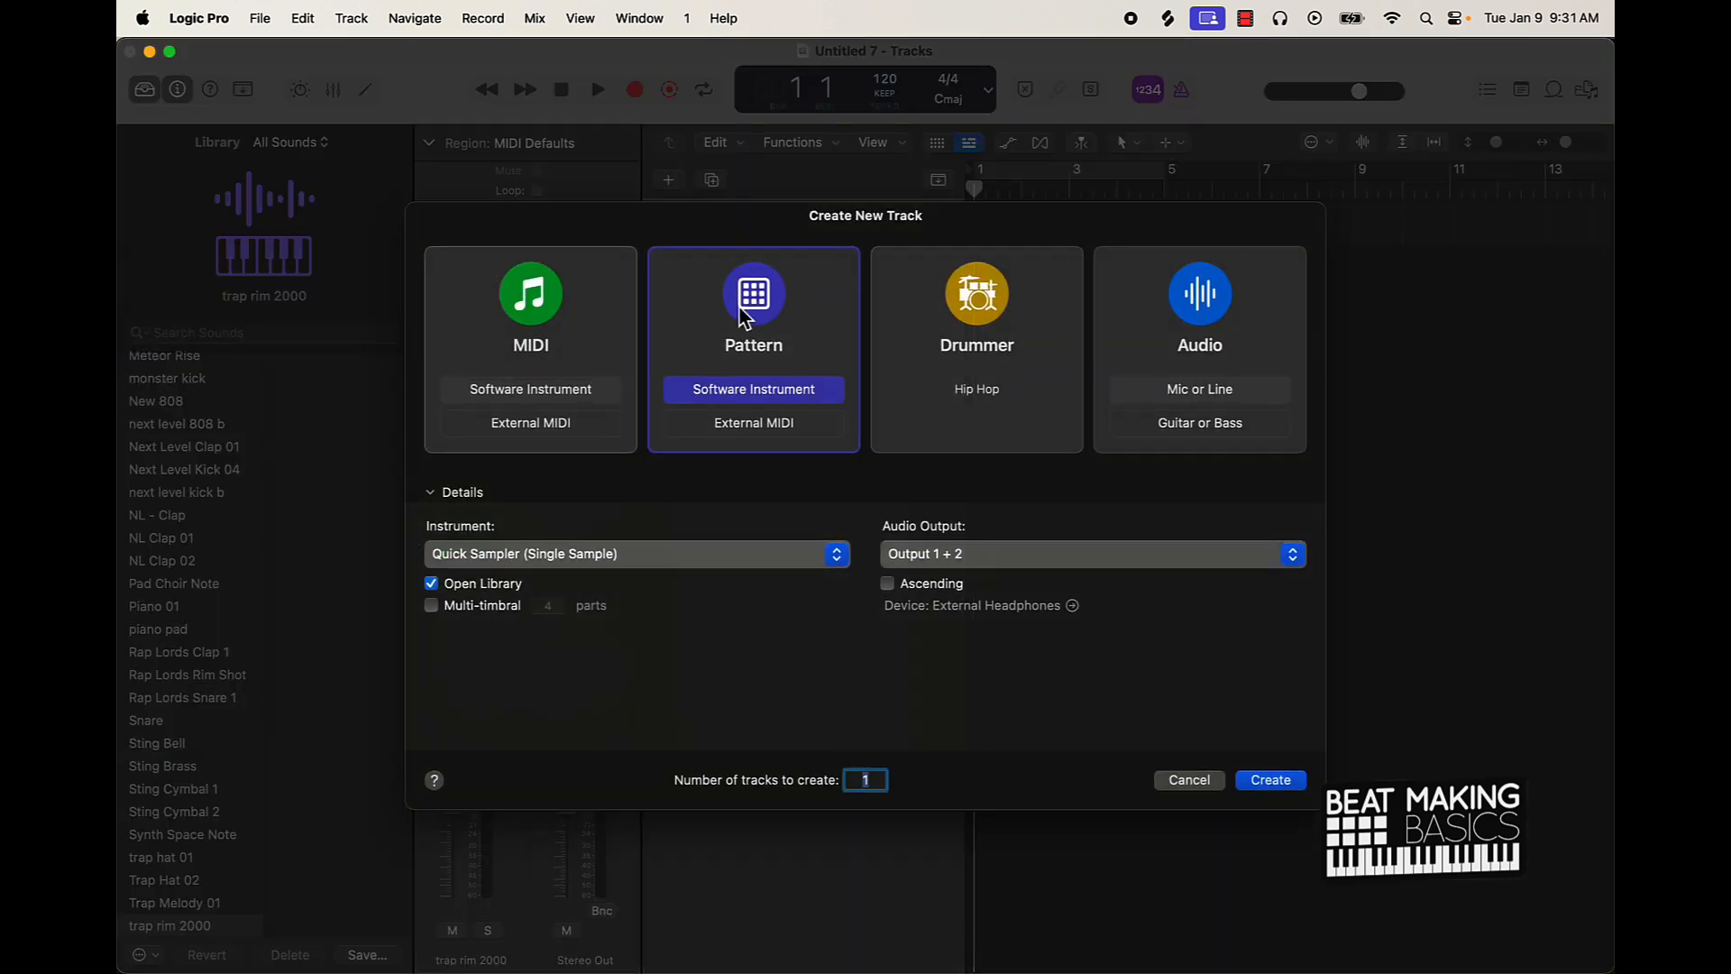
pyautogui.click(574, 316)
pyautogui.click(715, 311)
pyautogui.click(624, 304)
pyautogui.click(685, 308)
pyautogui.click(622, 308)
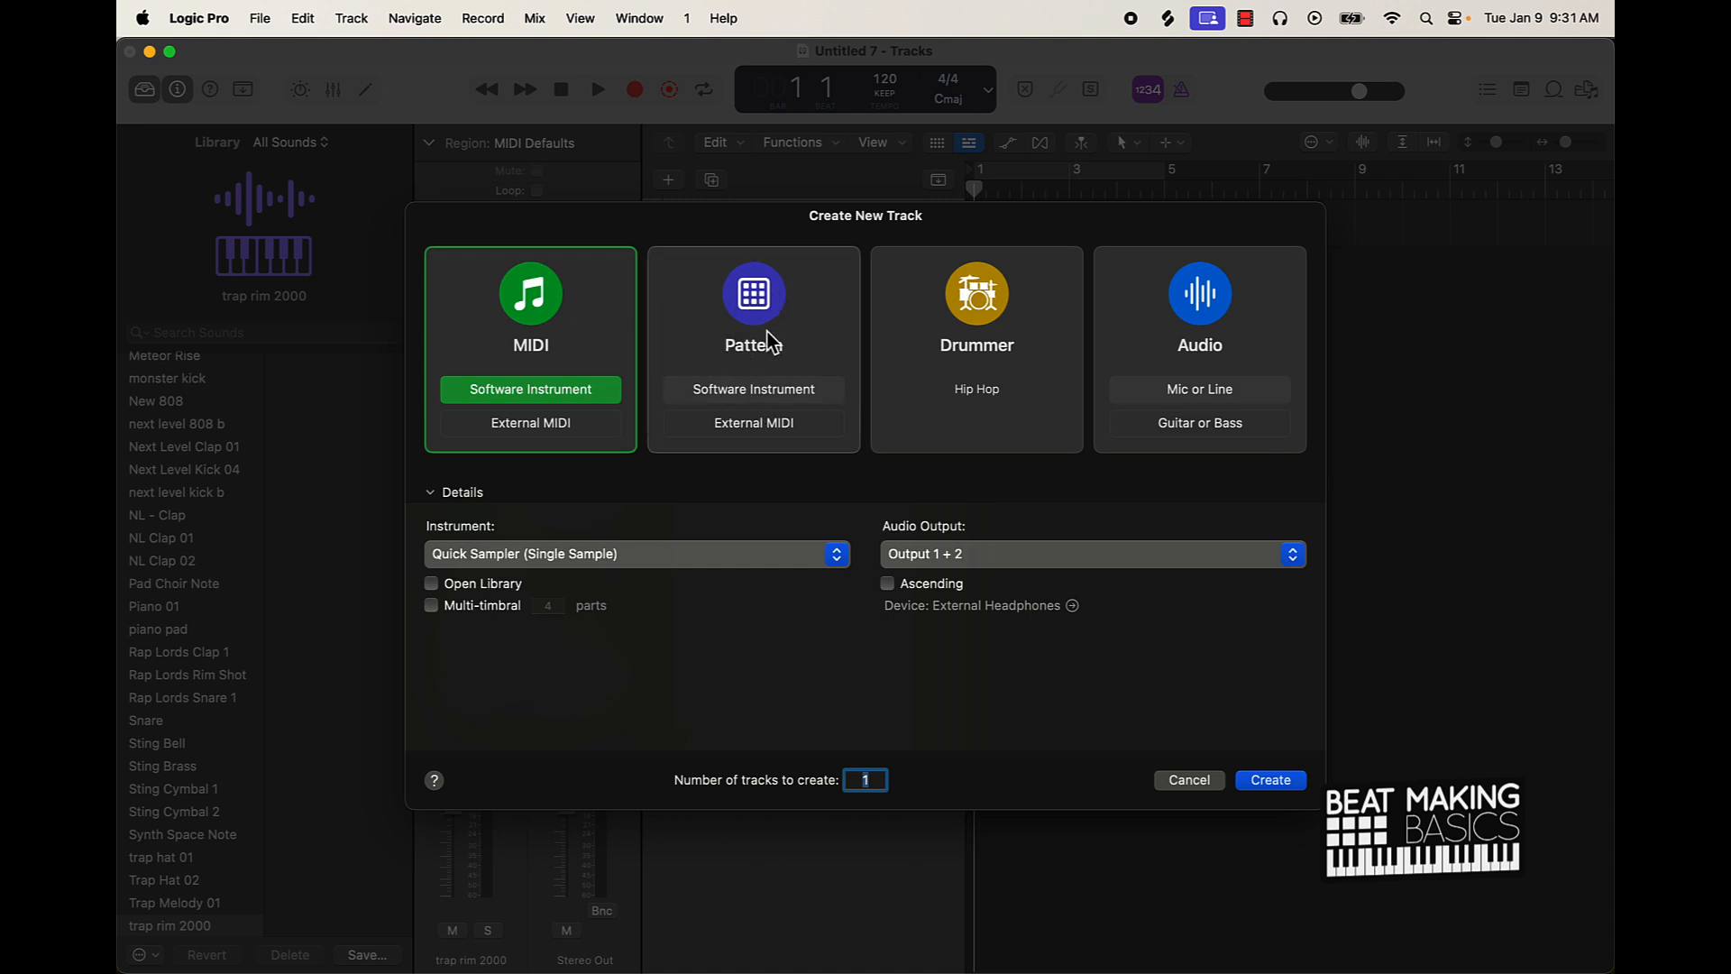
pyautogui.click(754, 389)
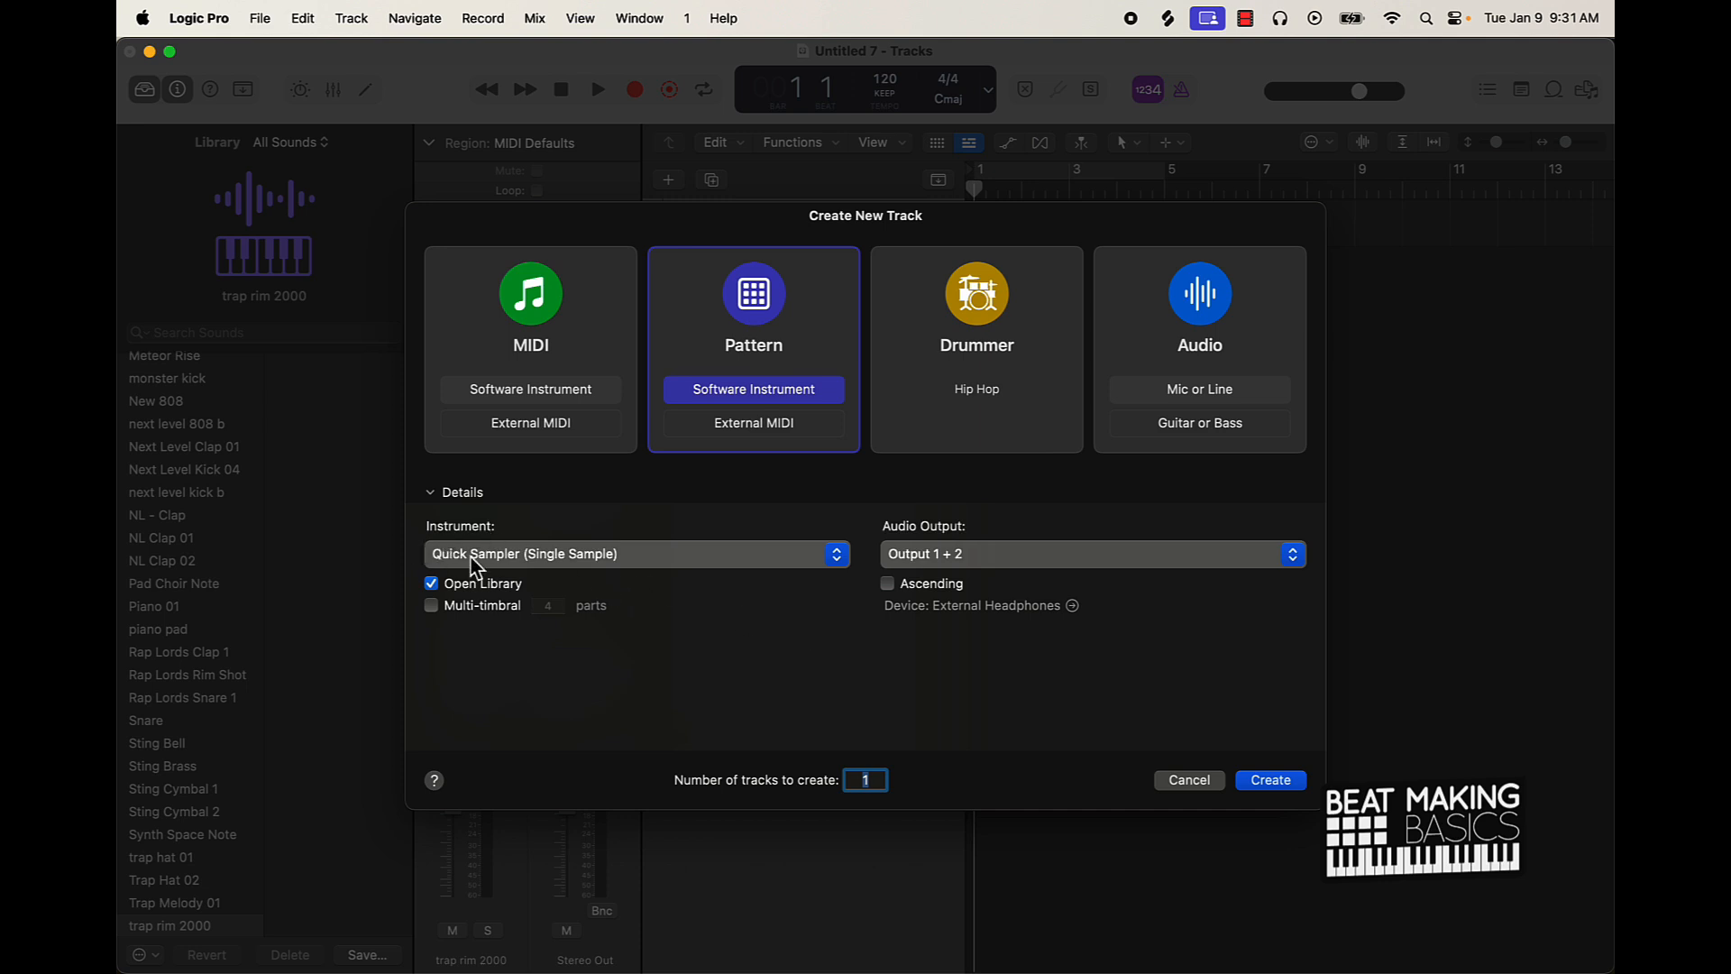
pyautogui.click(1270, 780)
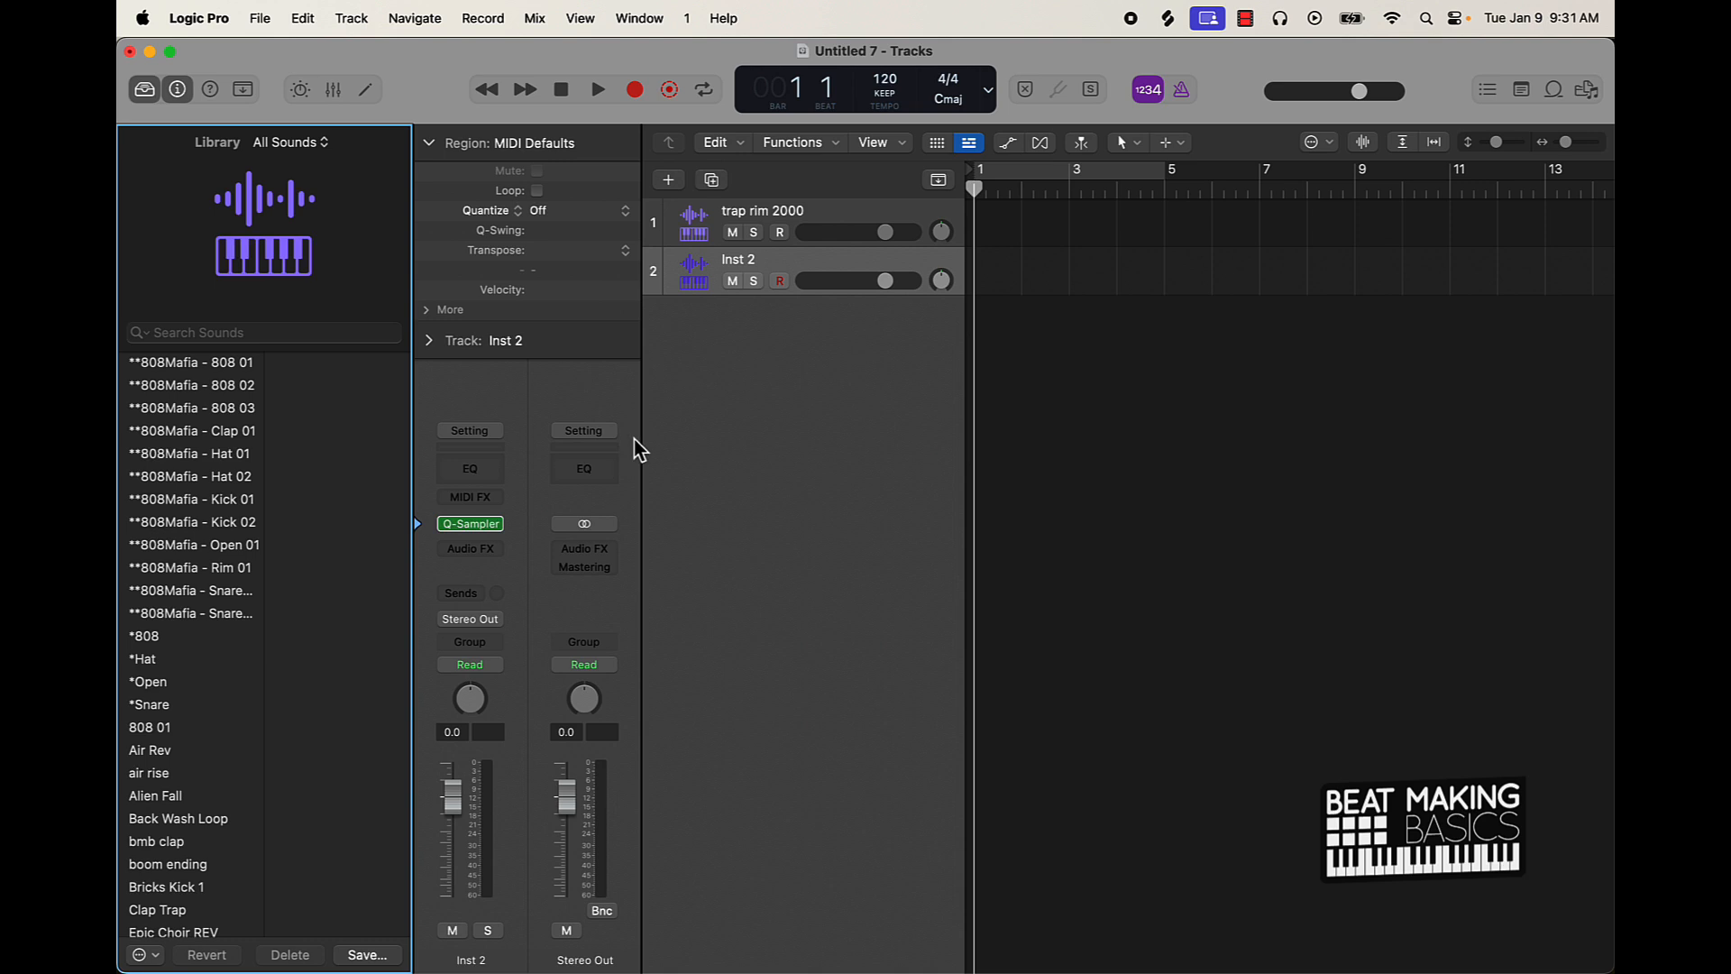
# - Load the "trap rim 2000" preset into Quick Sampler on the second track
pyautogui.click(487, 526)
pyautogui.click(775, 323)
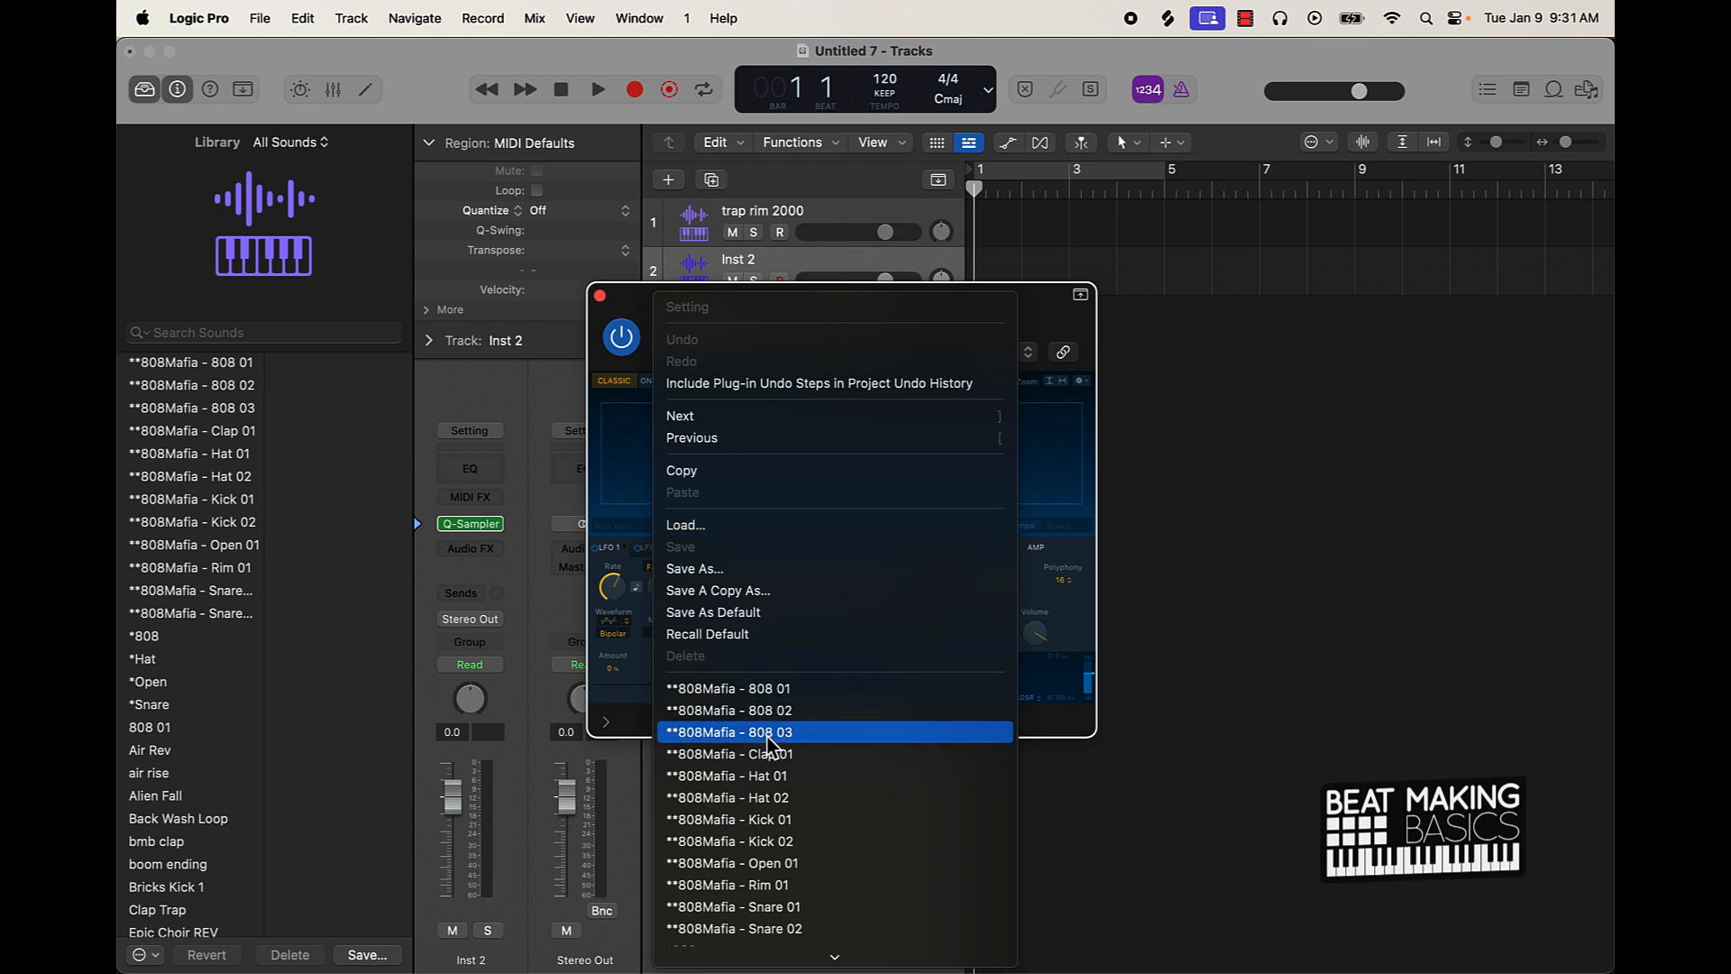
pyautogui.scroll(-10, 769, 745)
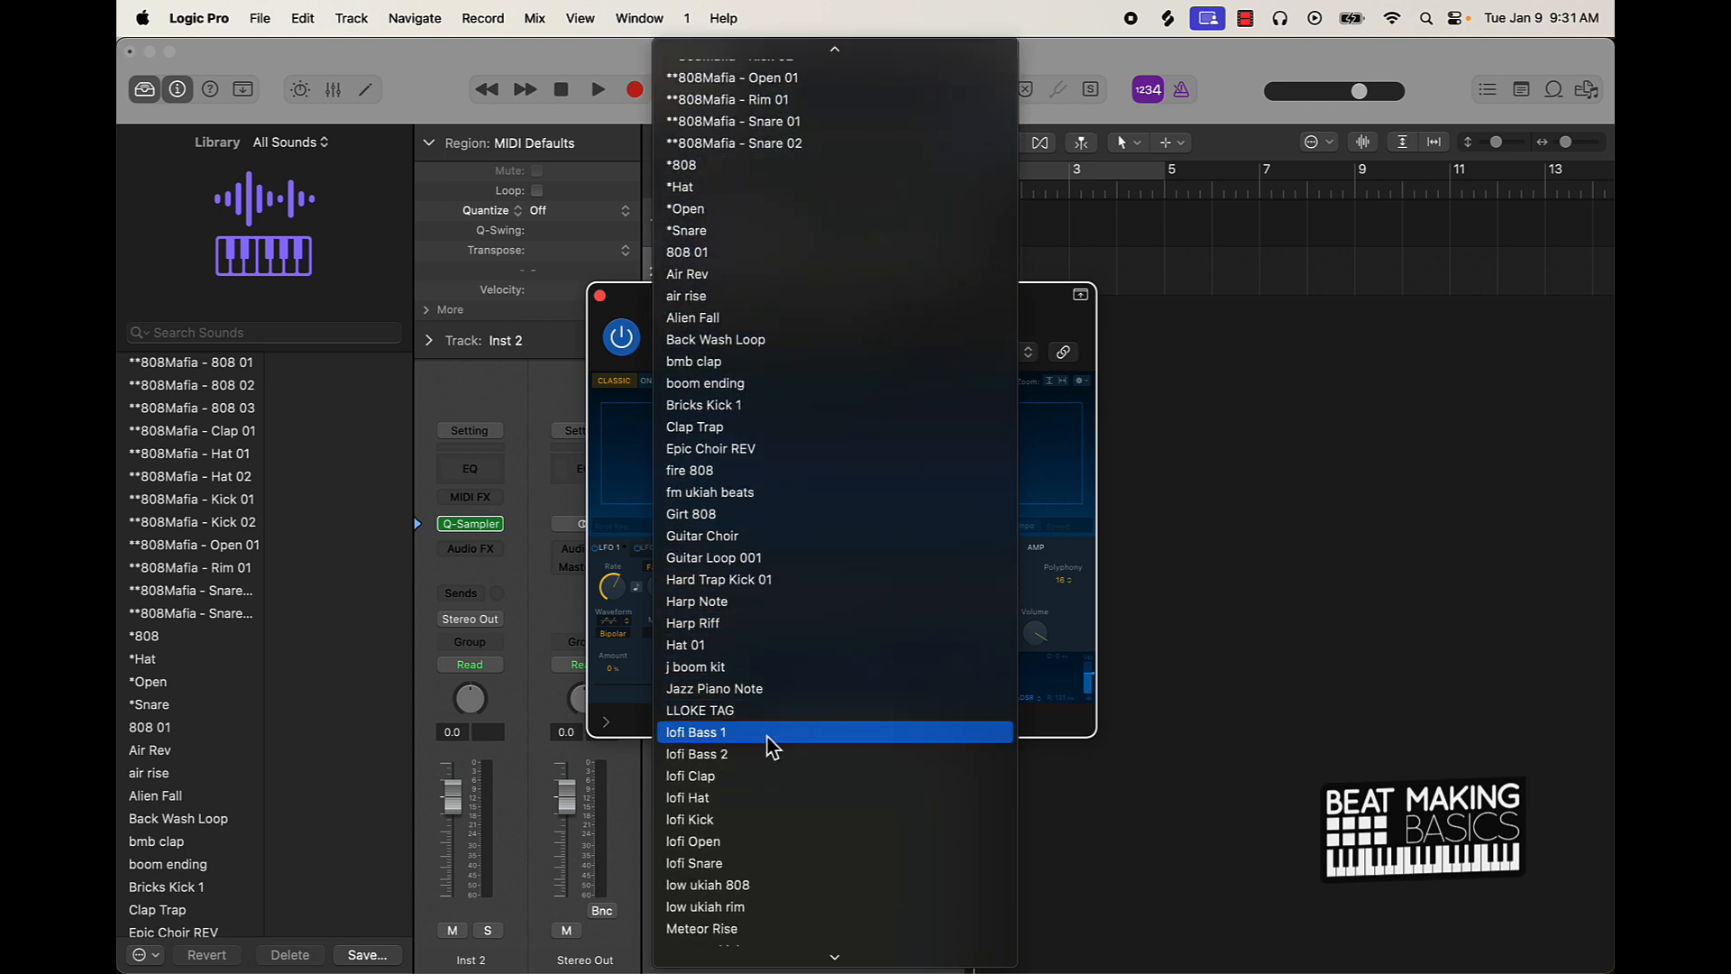
pyautogui.scroll(-8, 770, 745)
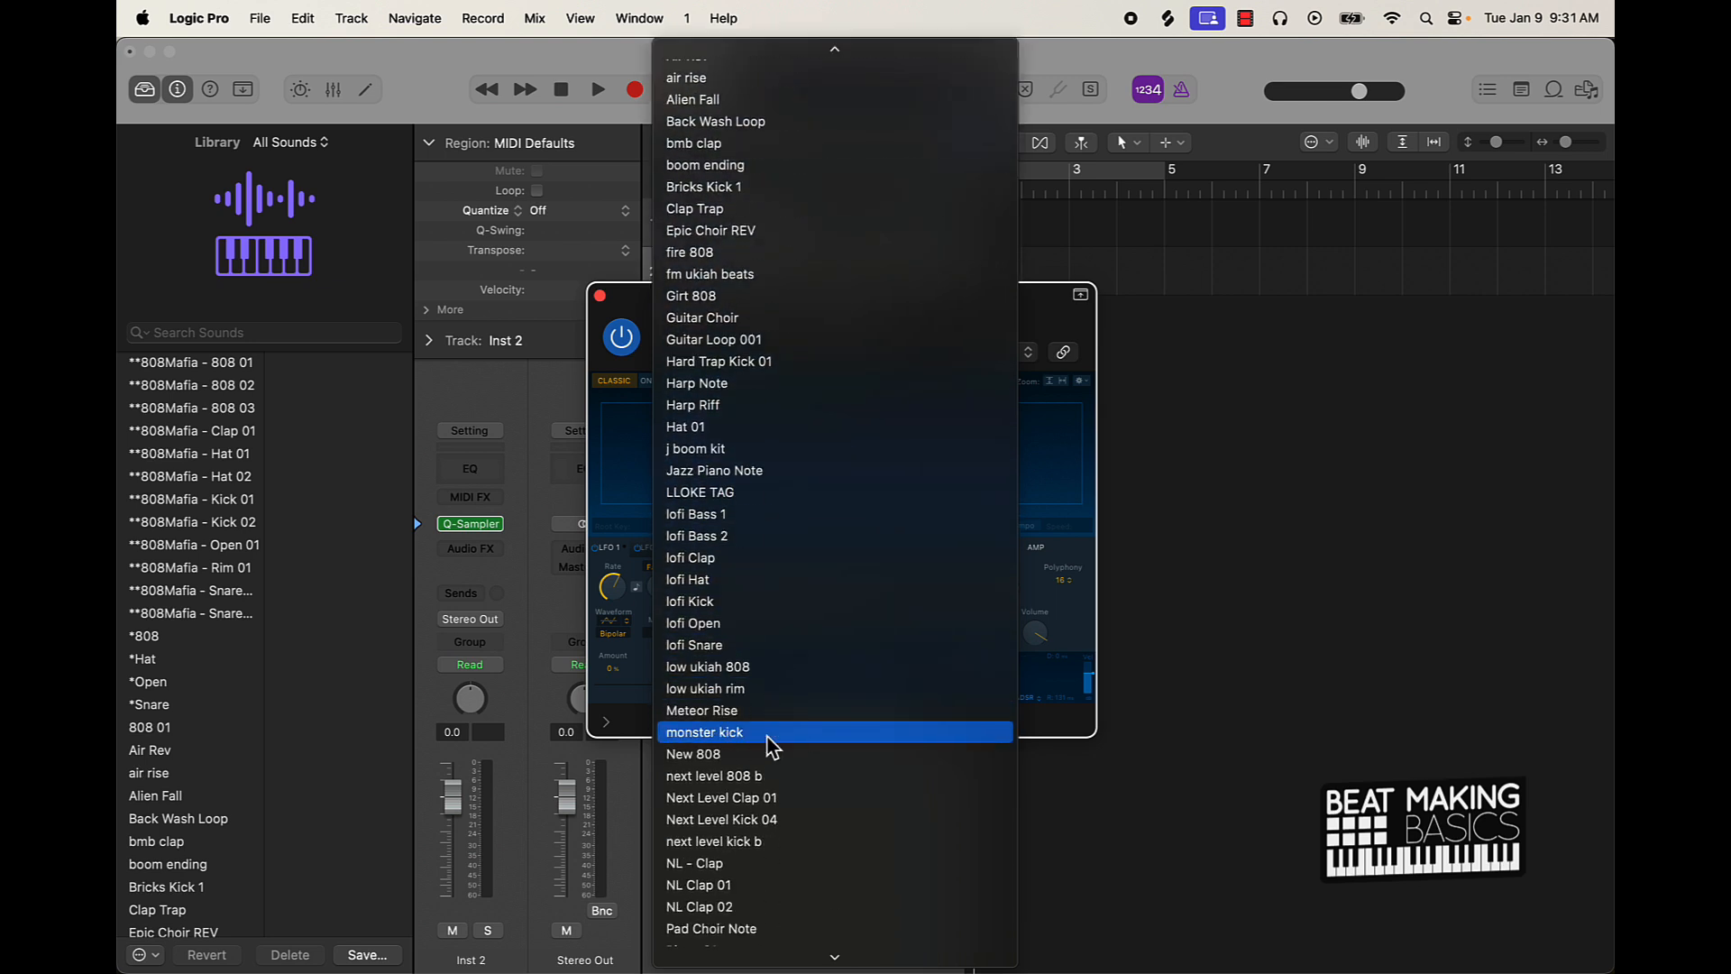
pyautogui.scroll(-3, 769, 745)
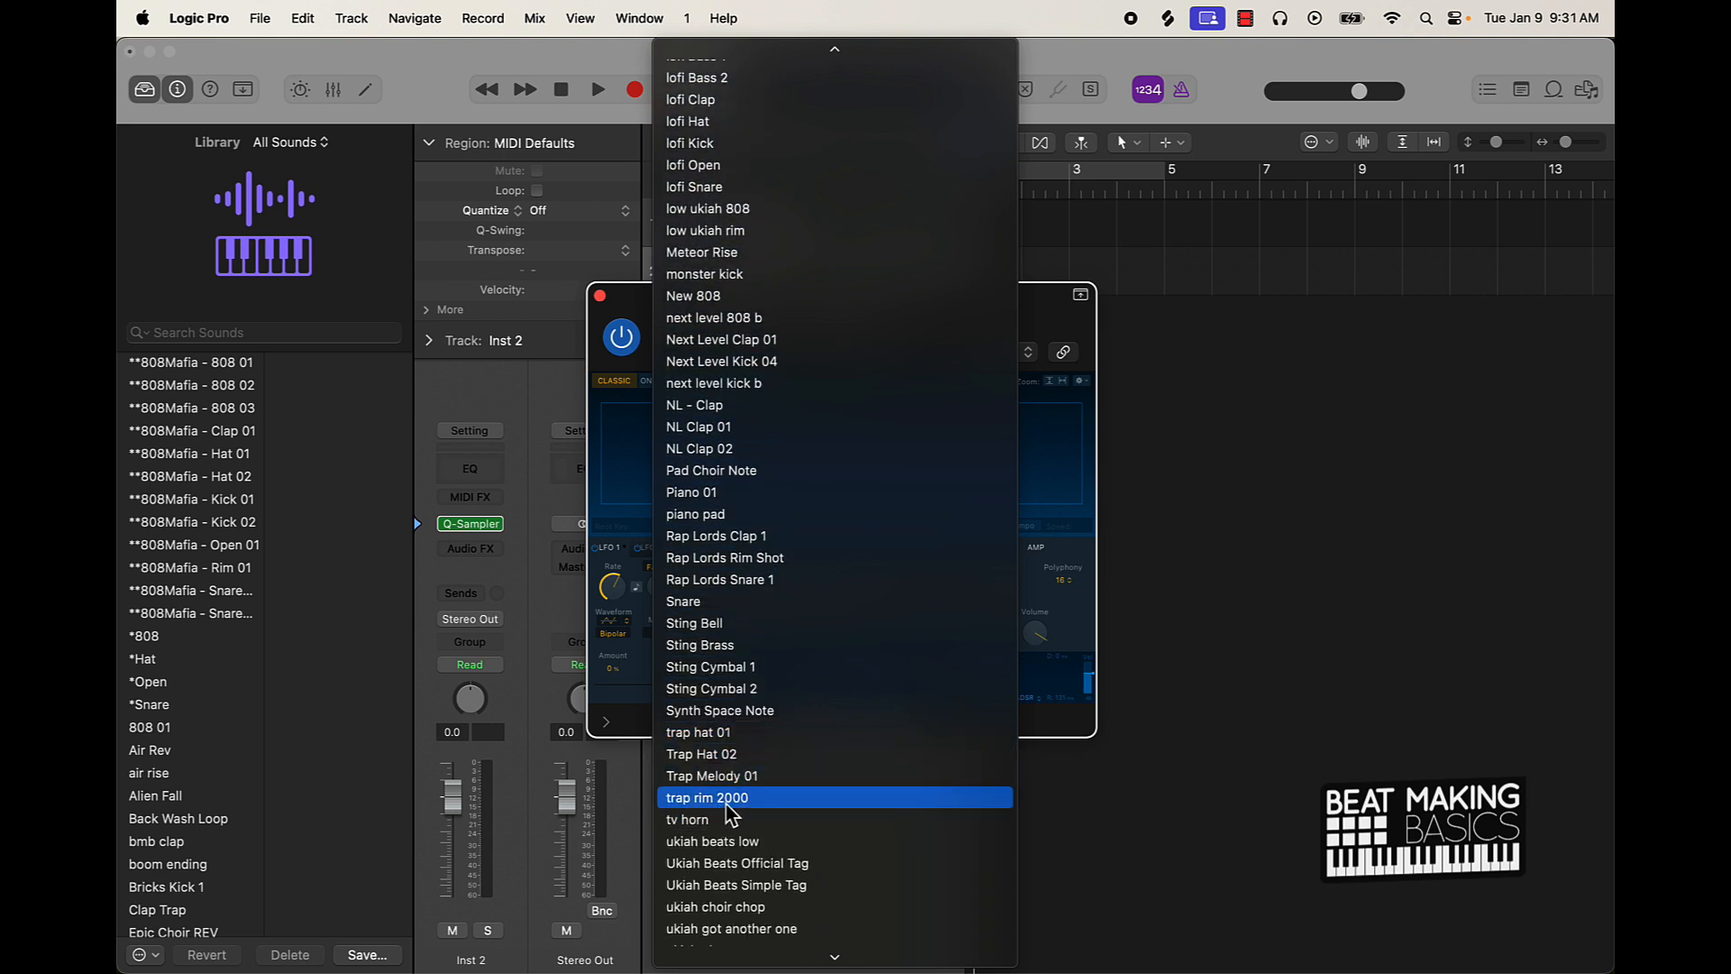
pyautogui.click(726, 800)
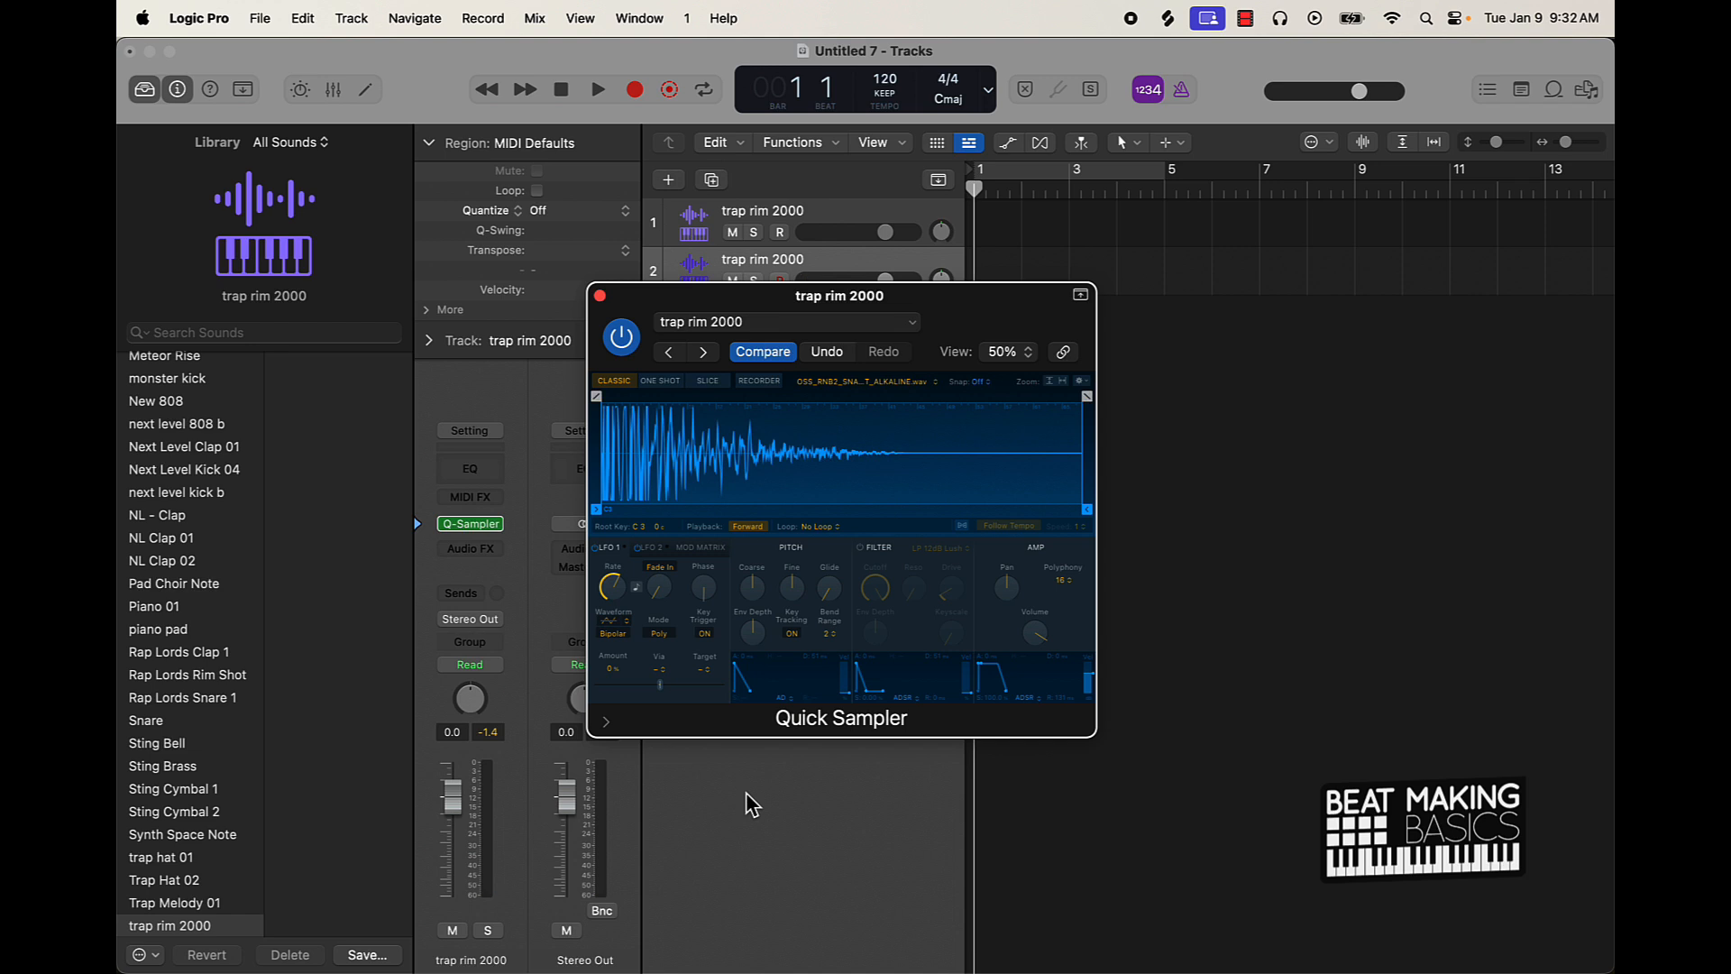
# - Audition the loaded preset by playing a few notes with Musical Typing
pyautogui.press('super+k')
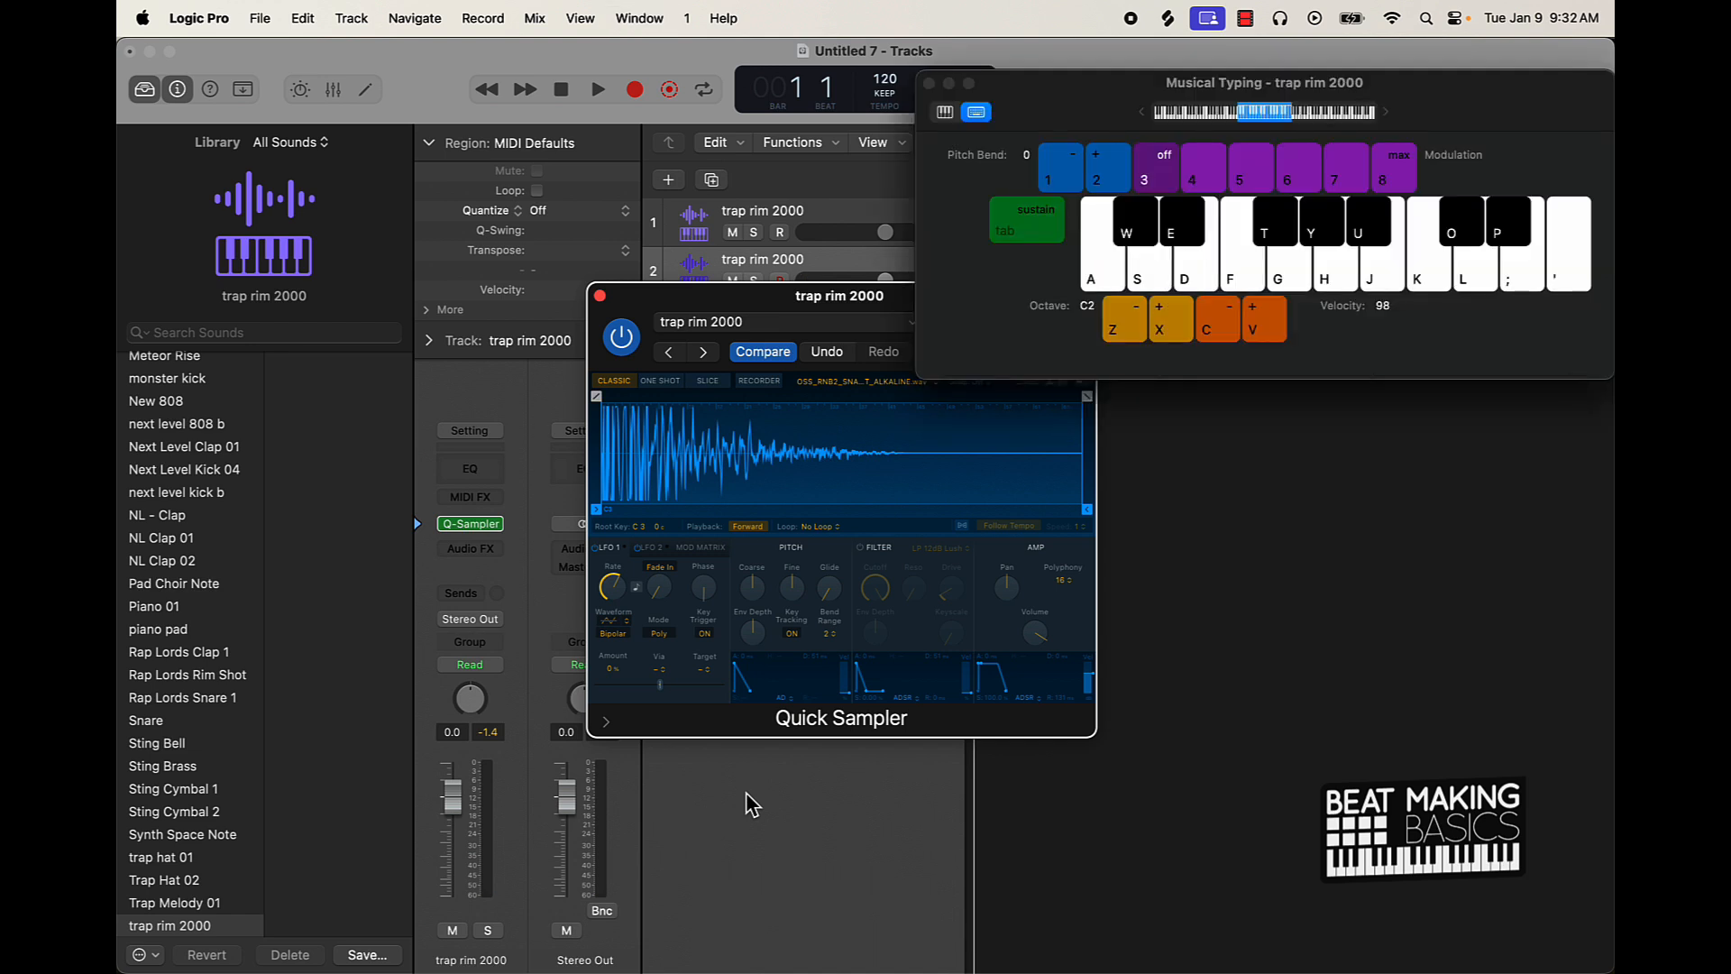
pyautogui.press('a')
pyautogui.press('d')
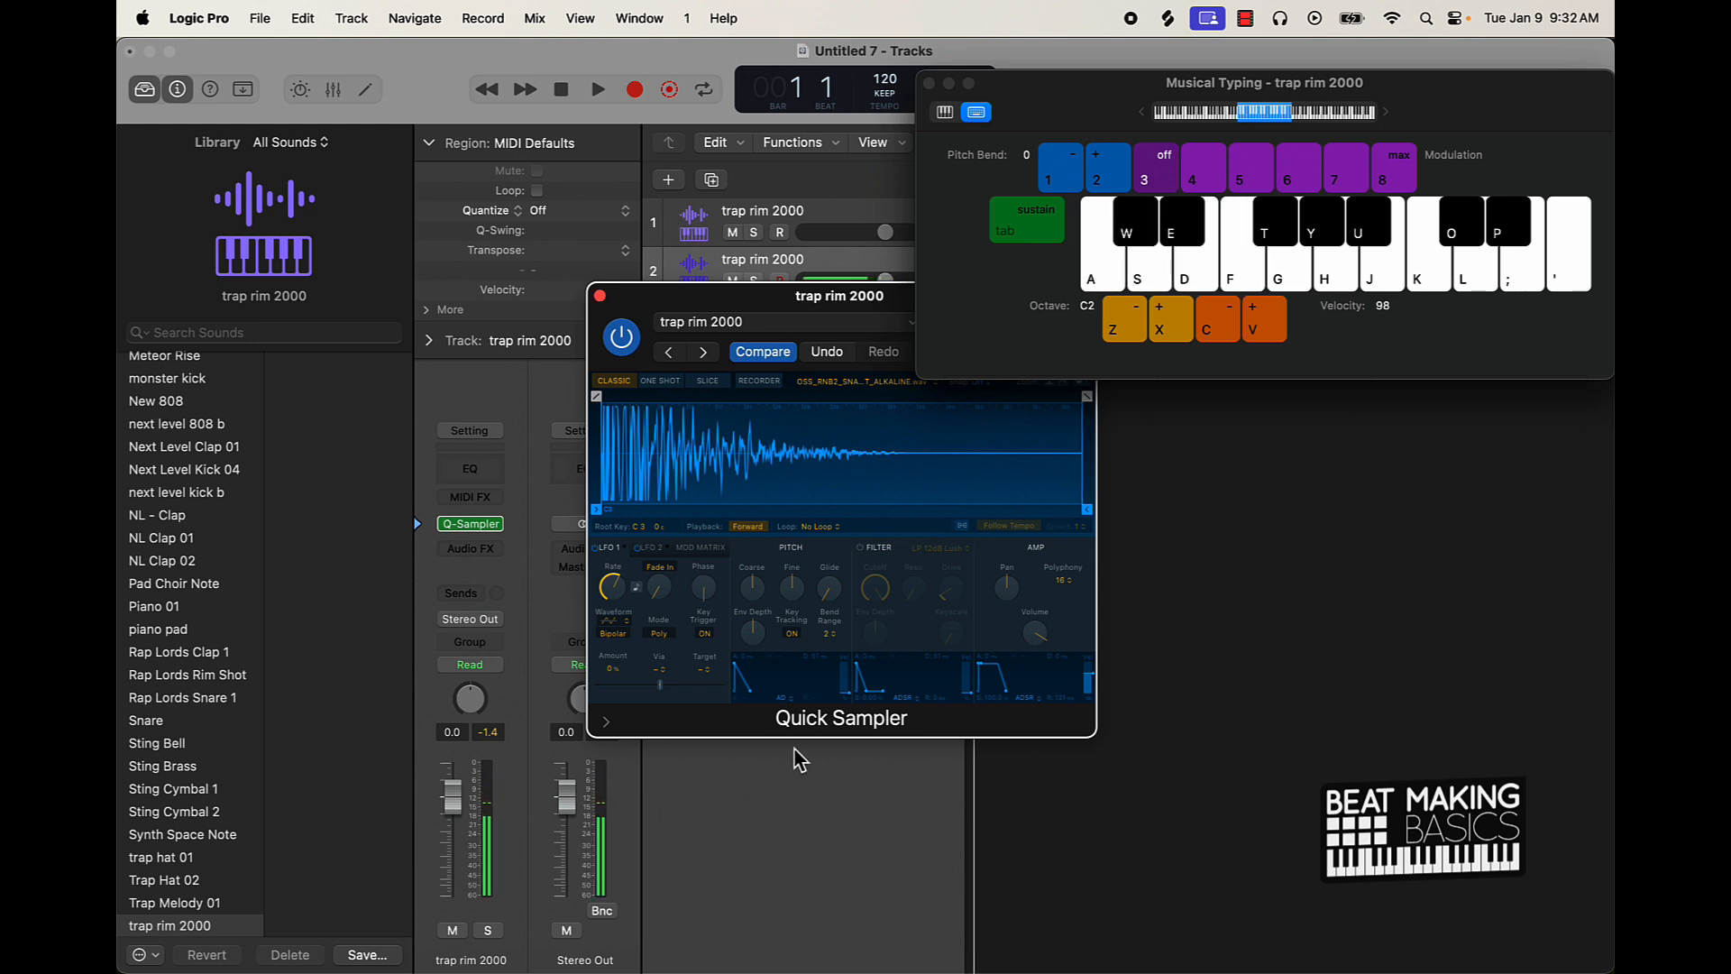
# - Close the Quick Sampler and Musical Typing windows and hide the inspector
pyautogui.click(599, 296)
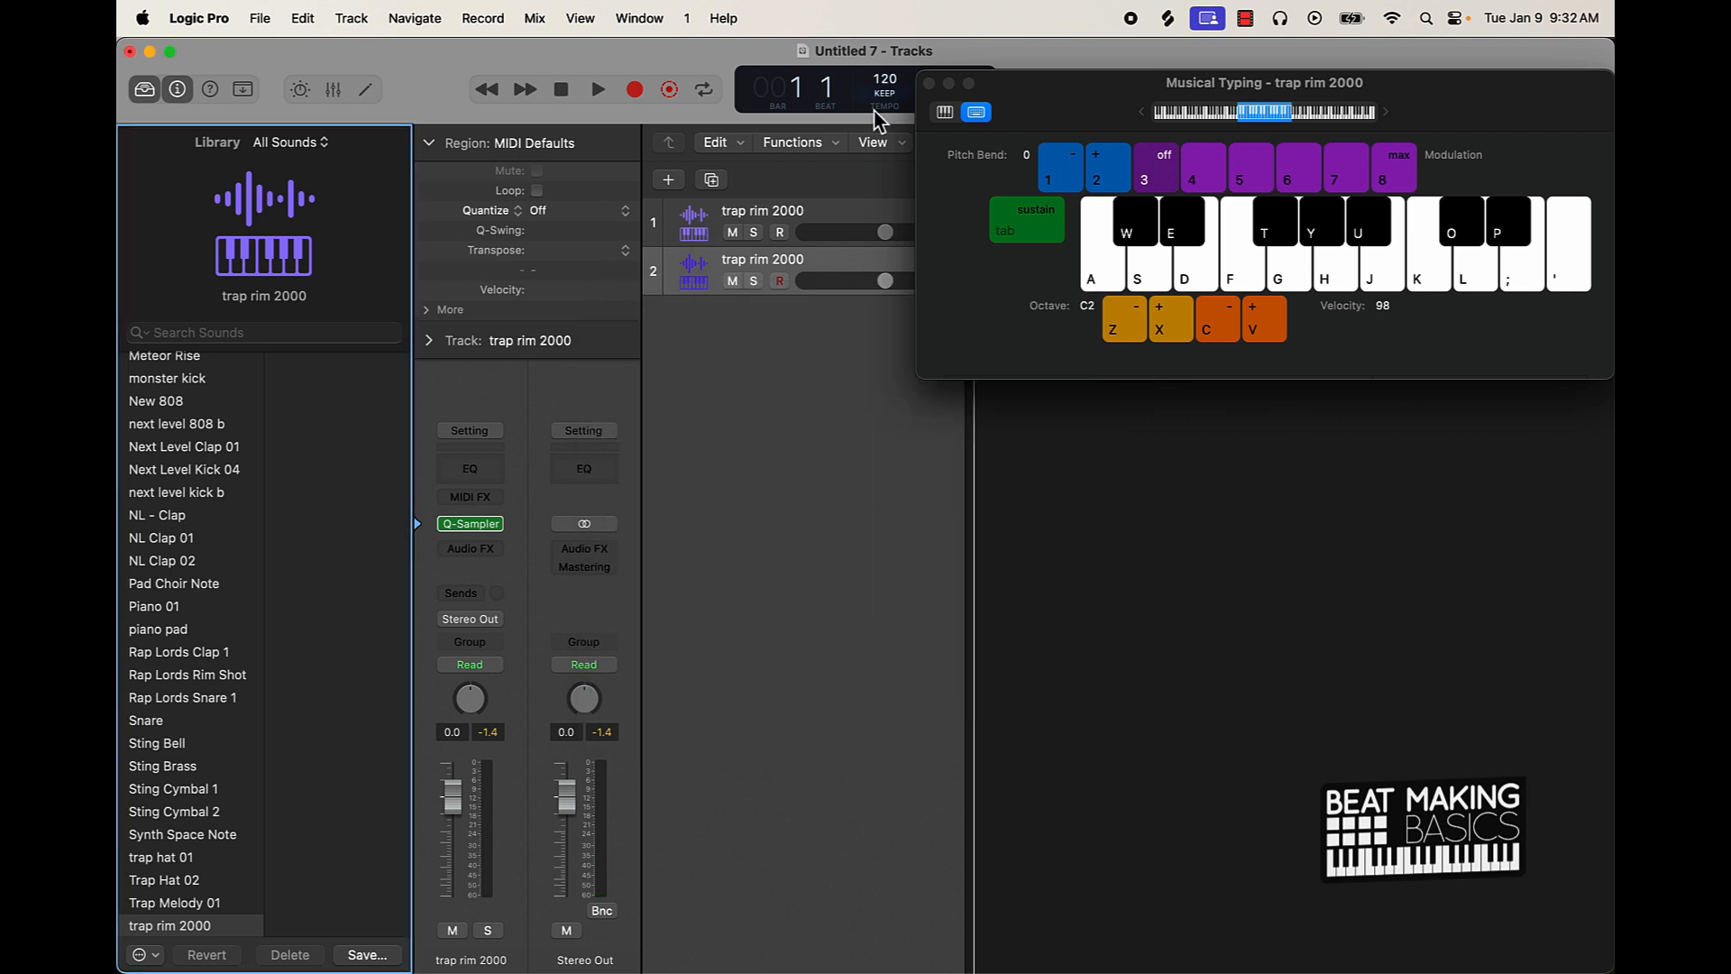
pyautogui.click(929, 83)
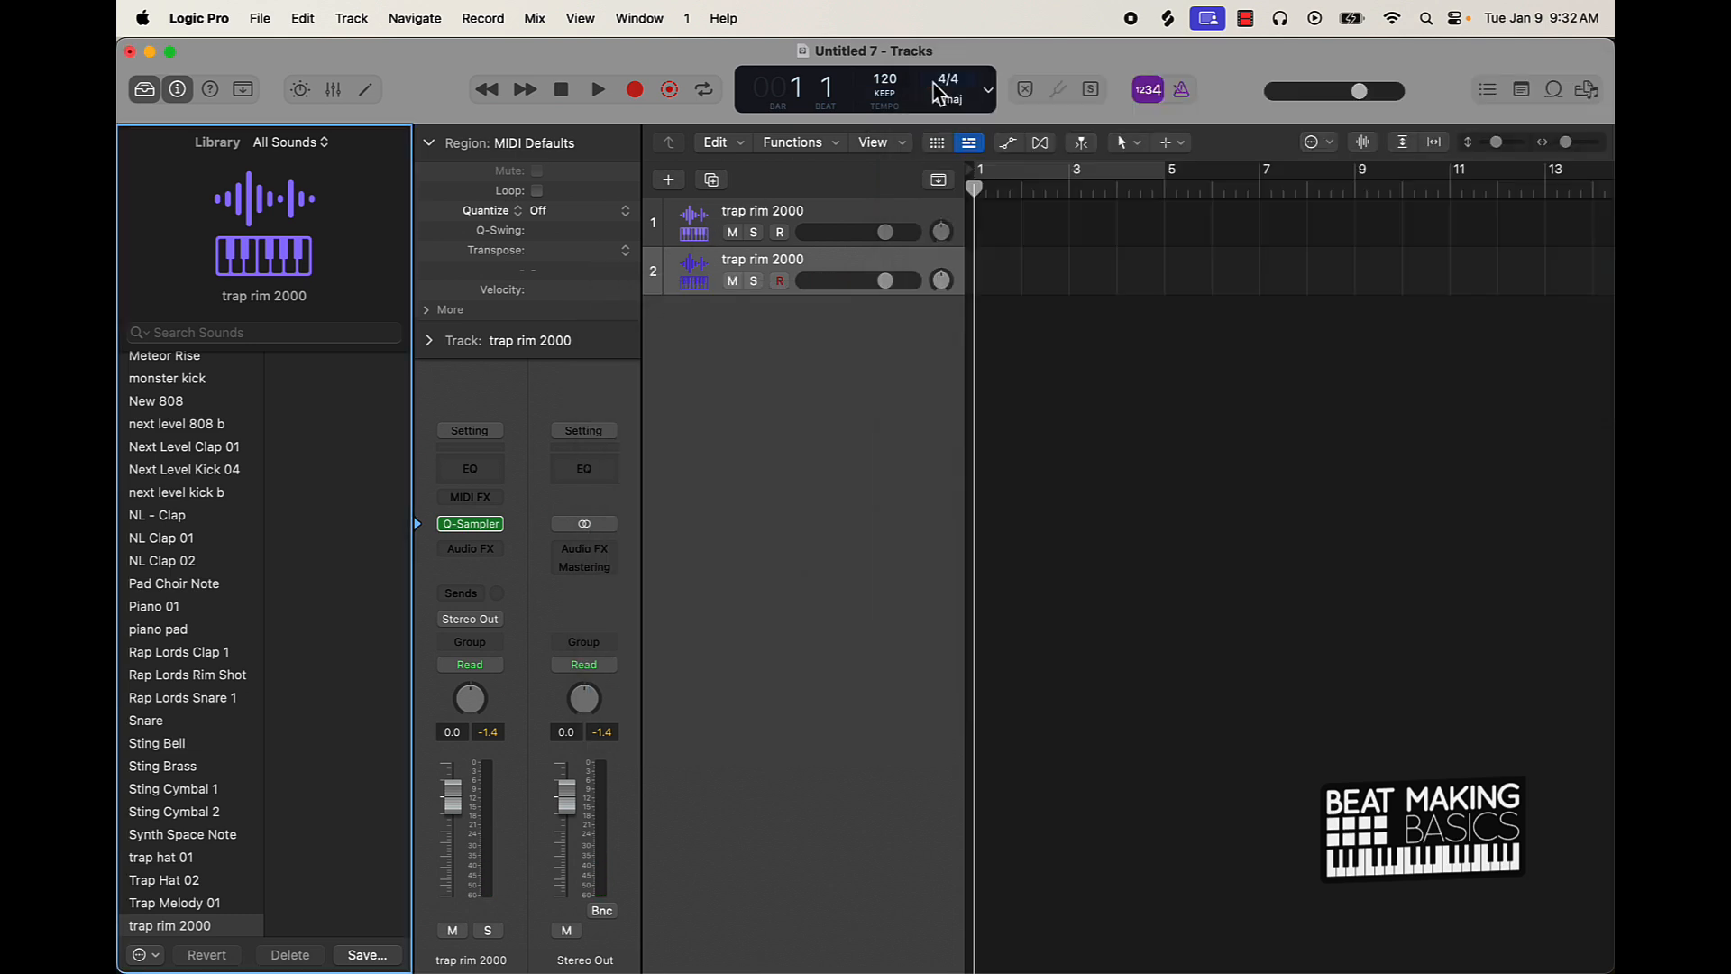
pyautogui.click(177, 94)
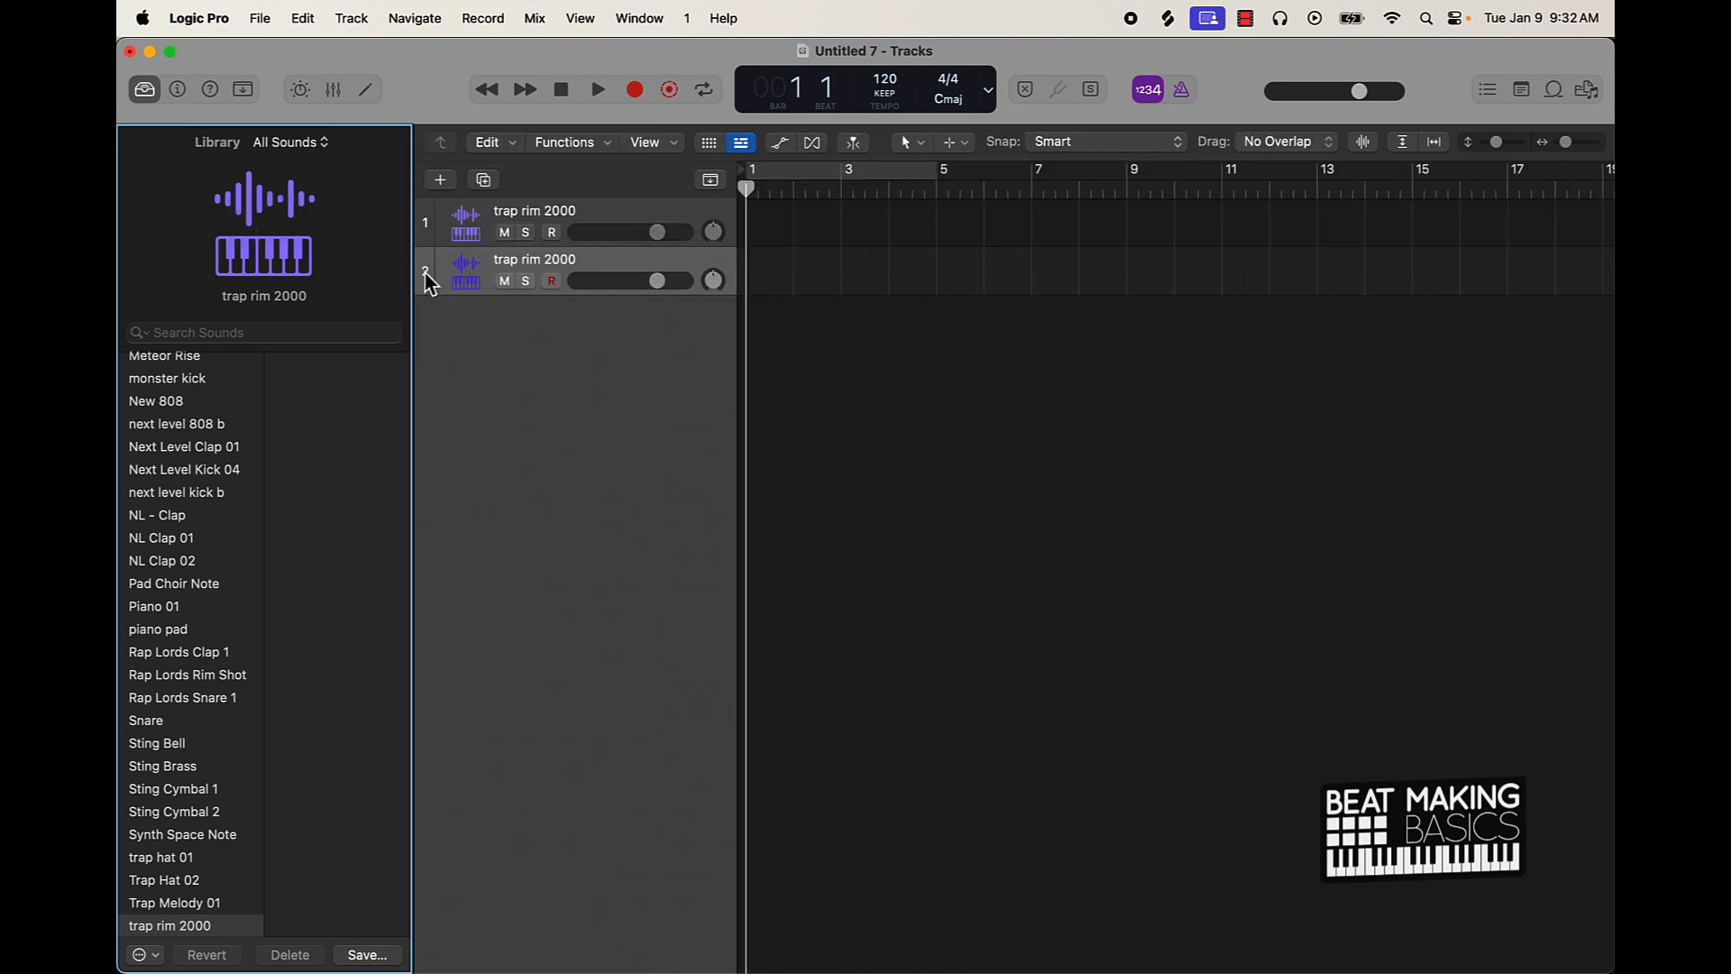
# - Replace the existing tracks with one new Pattern software instrument track using Quick Sampler (Single Sample)
pyautogui.press('alt+super+n')
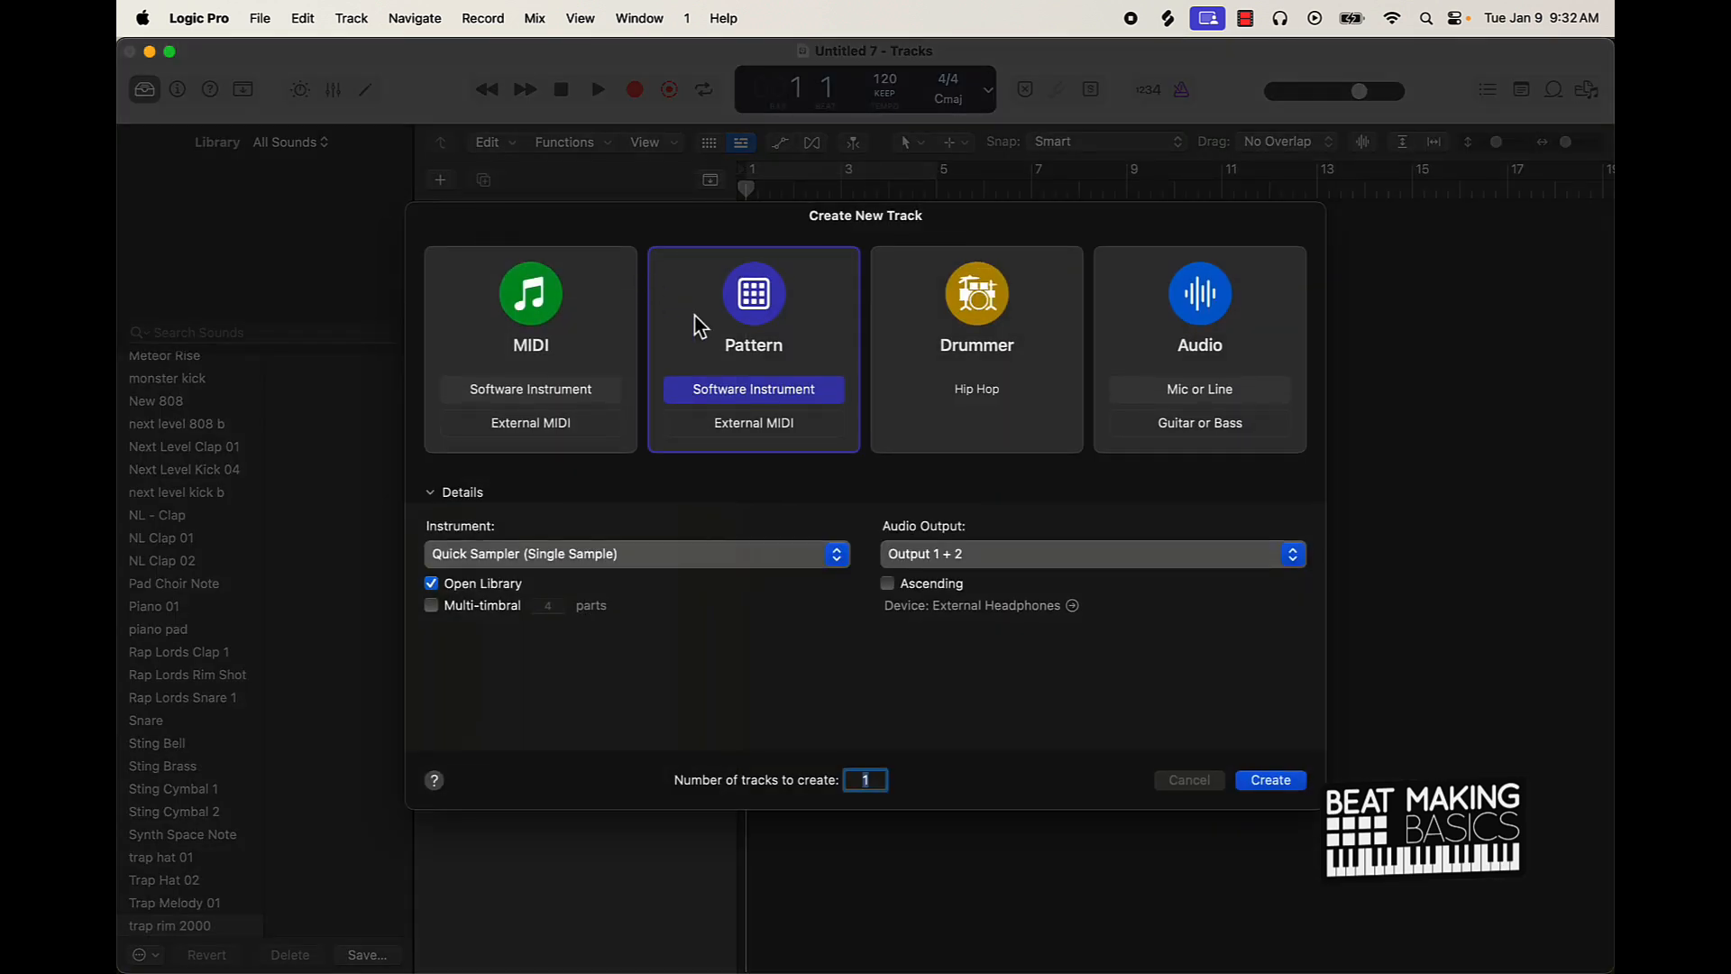
pyautogui.click(1295, 781)
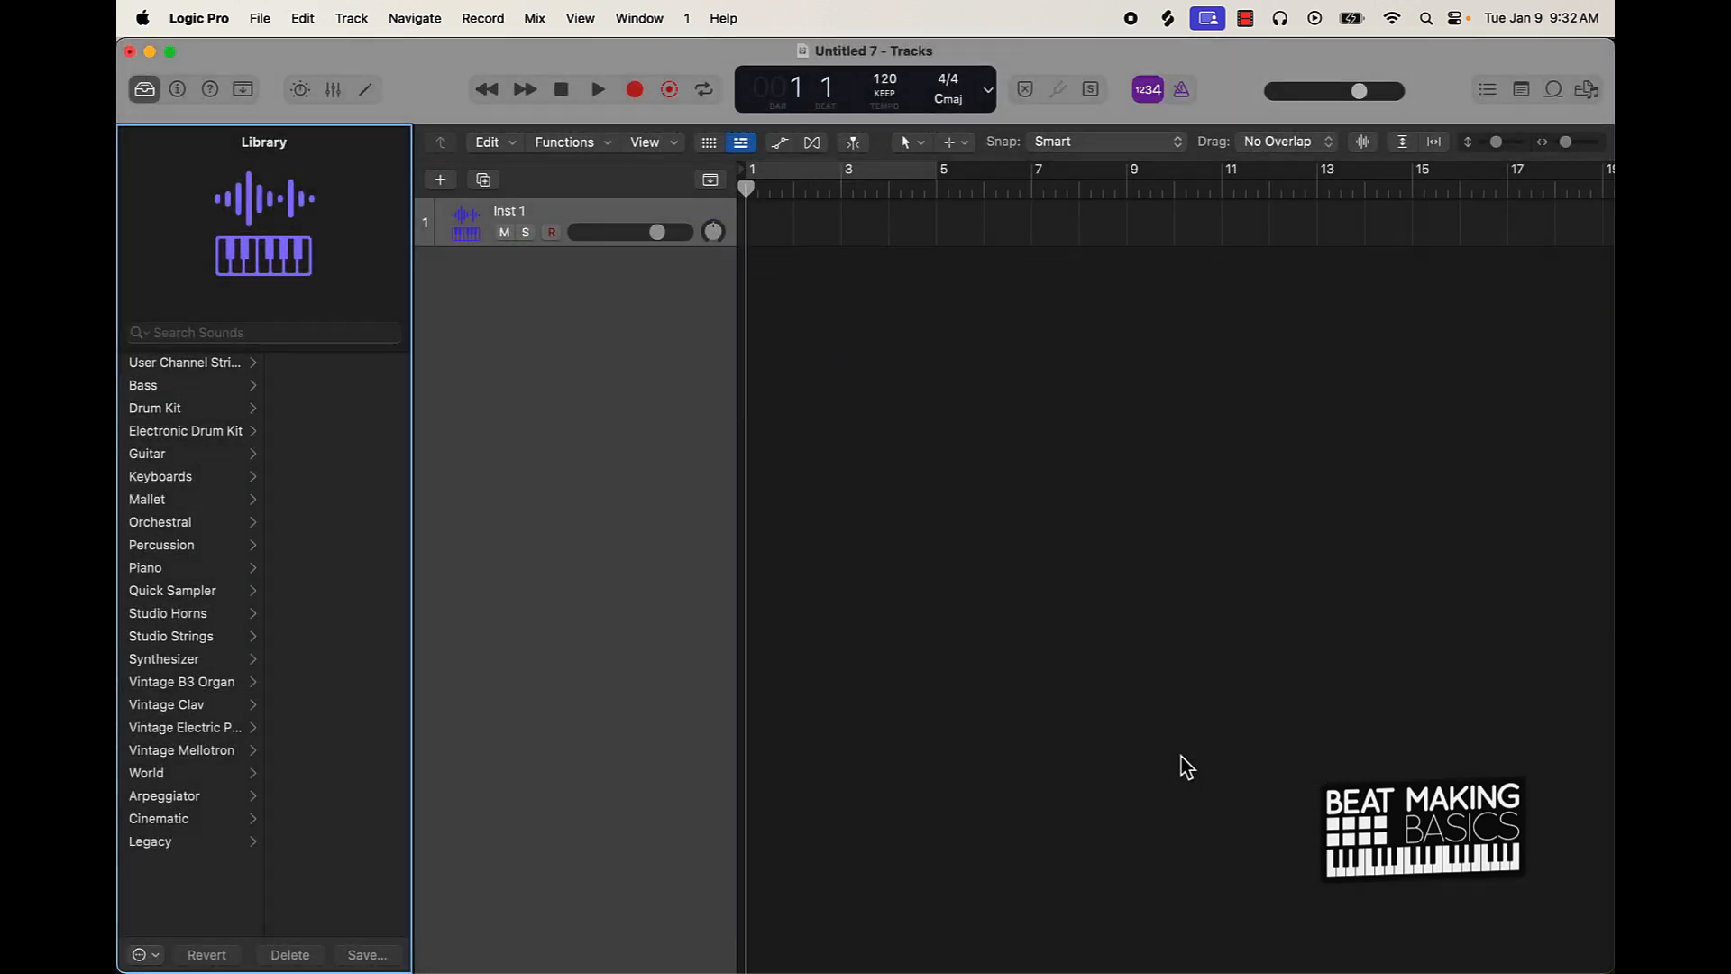
# - Load the "Clap Trap" preset on the new track from the Library and open the Step Sequencer
pyautogui.scroll(-3, 233, 624)
pyautogui.scroll(-5, 233, 624)
pyautogui.click(167, 692)
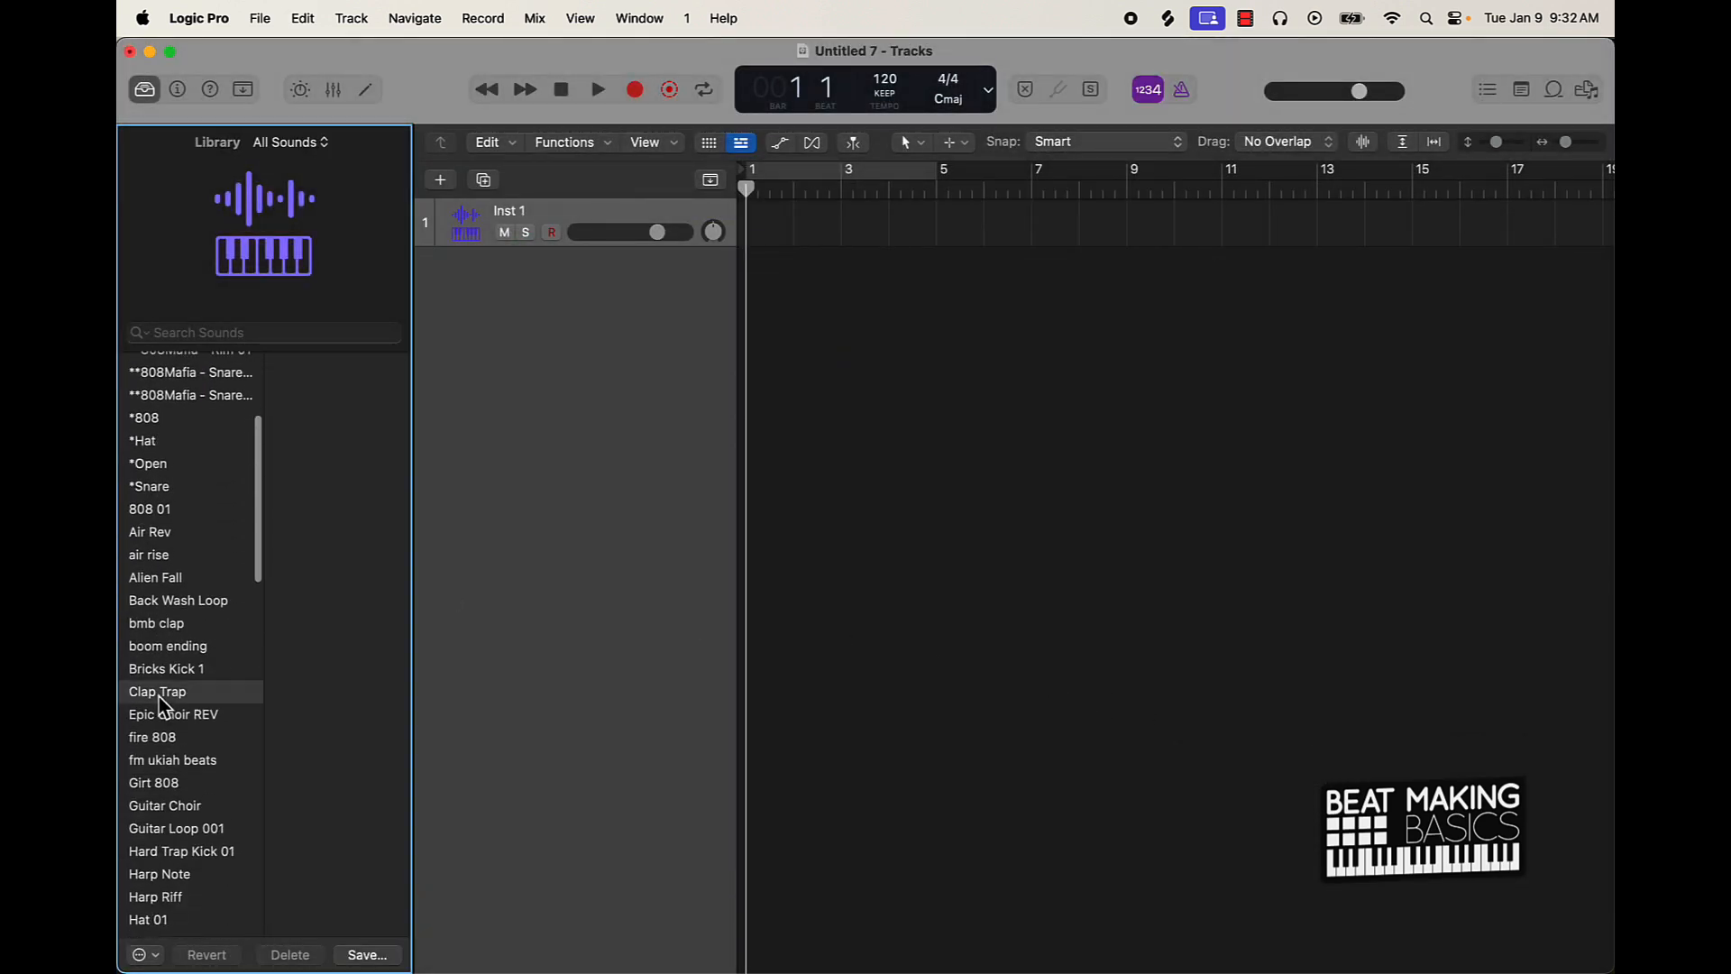
pyautogui.click(368, 94)
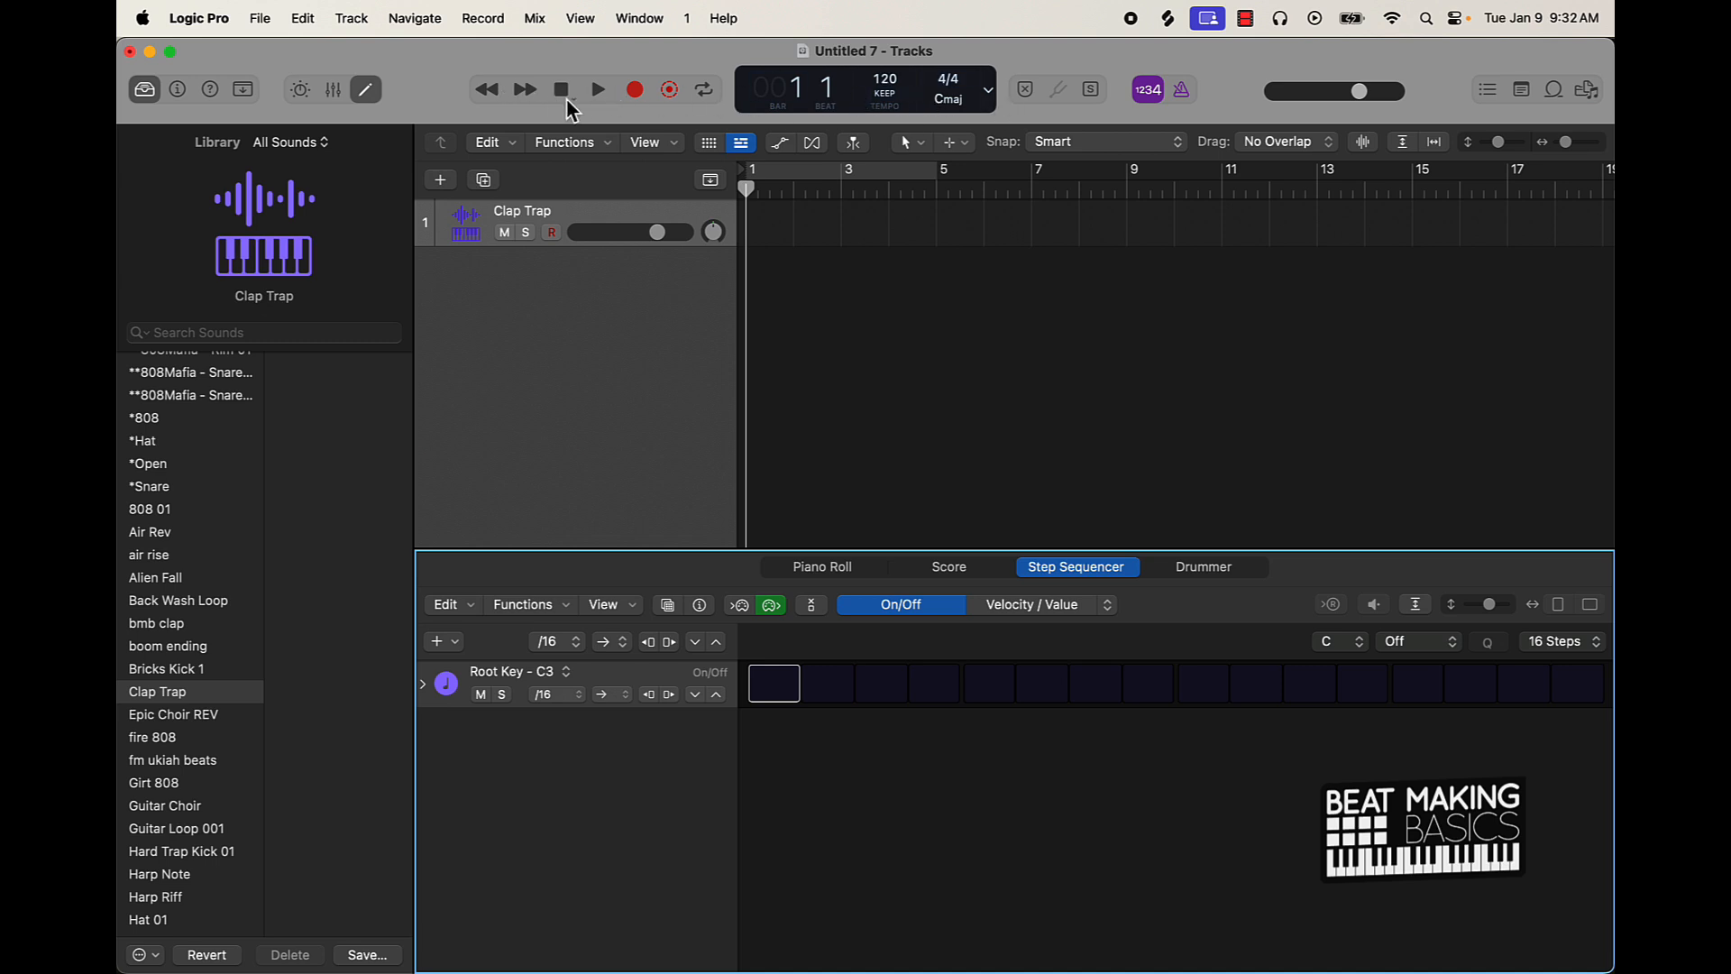
pyautogui.click(525, 91)
pyautogui.click(524, 90)
pyautogui.click(490, 90)
pyautogui.click(490, 90)
pyautogui.click(490, 90)
pyautogui.click(523, 90)
pyautogui.click(523, 90)
pyautogui.click(518, 90)
pyautogui.click(519, 90)
pyautogui.click(487, 89)
pyautogui.click(489, 92)
# - Set the project tempo to 130 and turn on a cycle range from bar 1 to bar 9
pyautogui.click(854, 174)
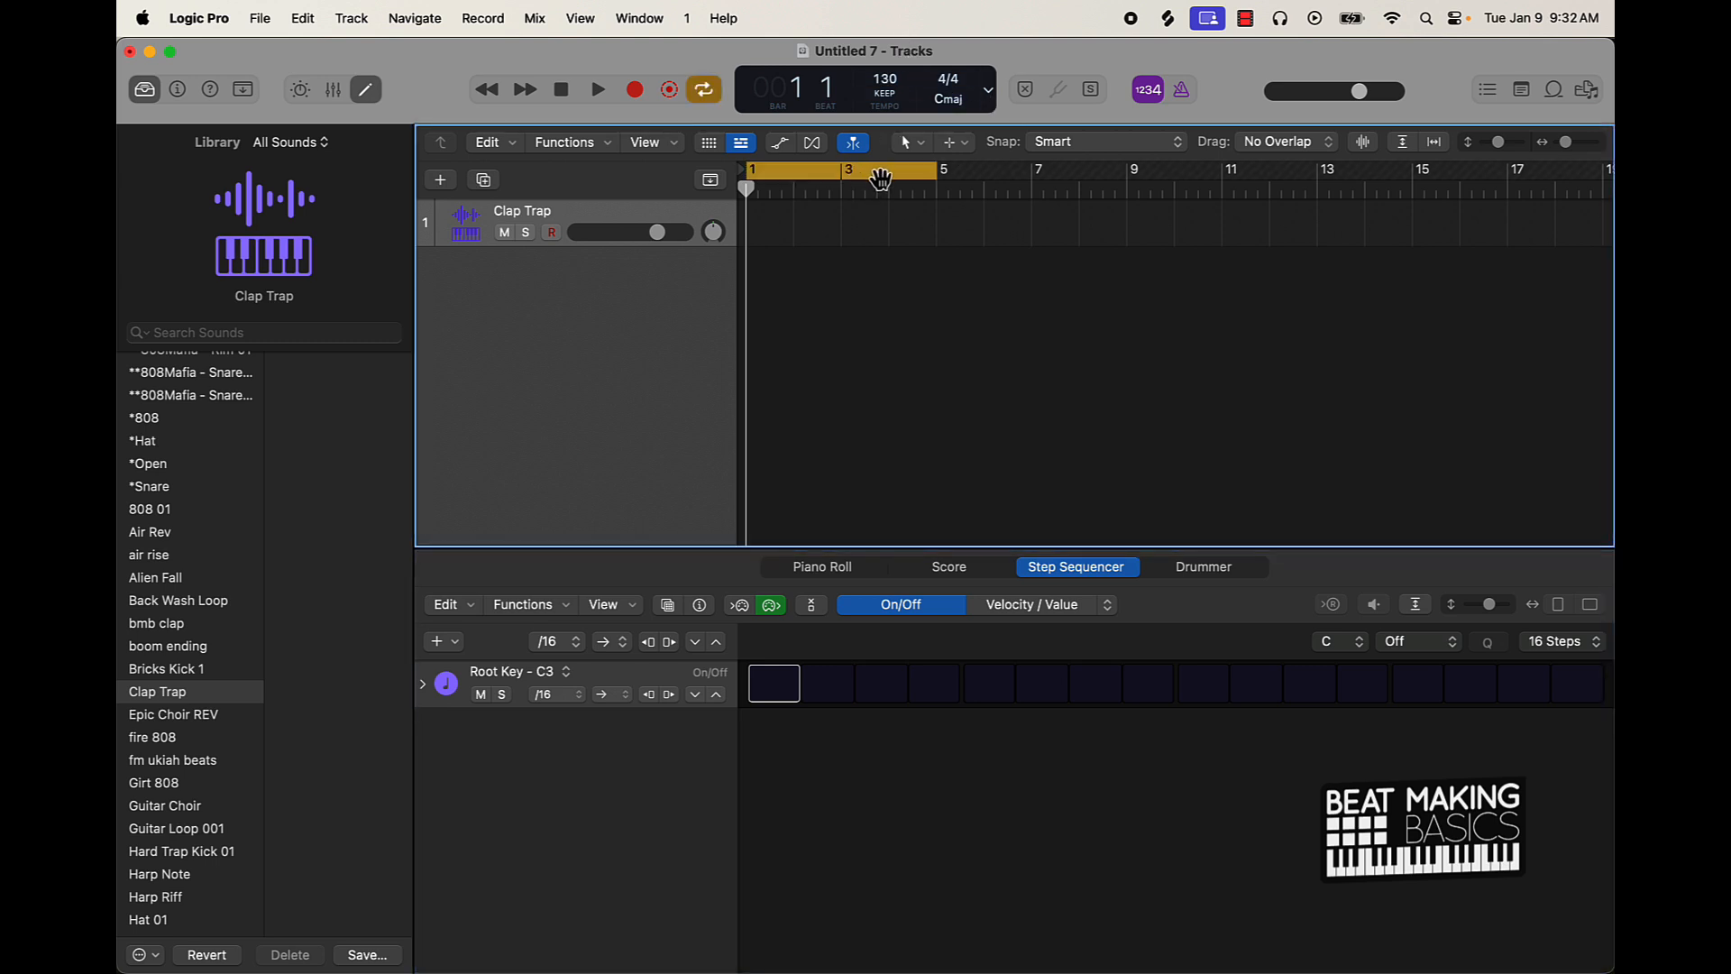
pyautogui.moveTo(938, 177); pyautogui.dragTo(1122, 193)
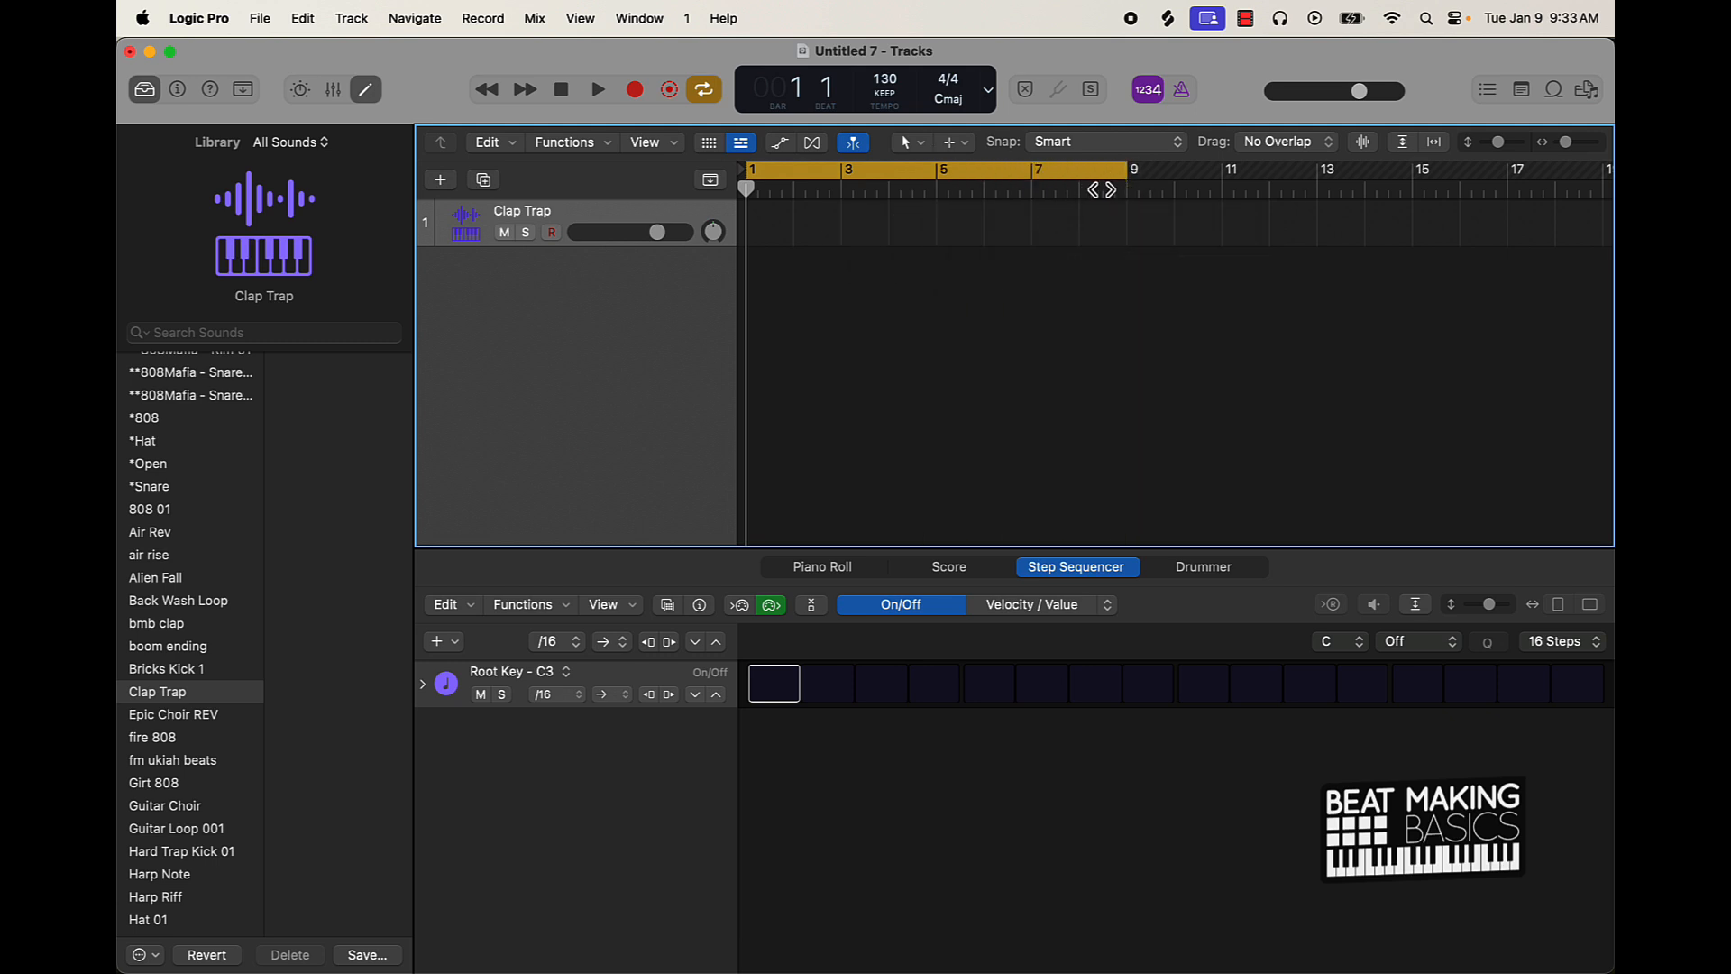
pyautogui.moveTo(1125, 174); pyautogui.dragTo(1133, 213)
# - Turn on step 9 in the Root Key - C3 row and repeat the Clap Trap region once to reach bar 9
pyautogui.click(1214, 703)
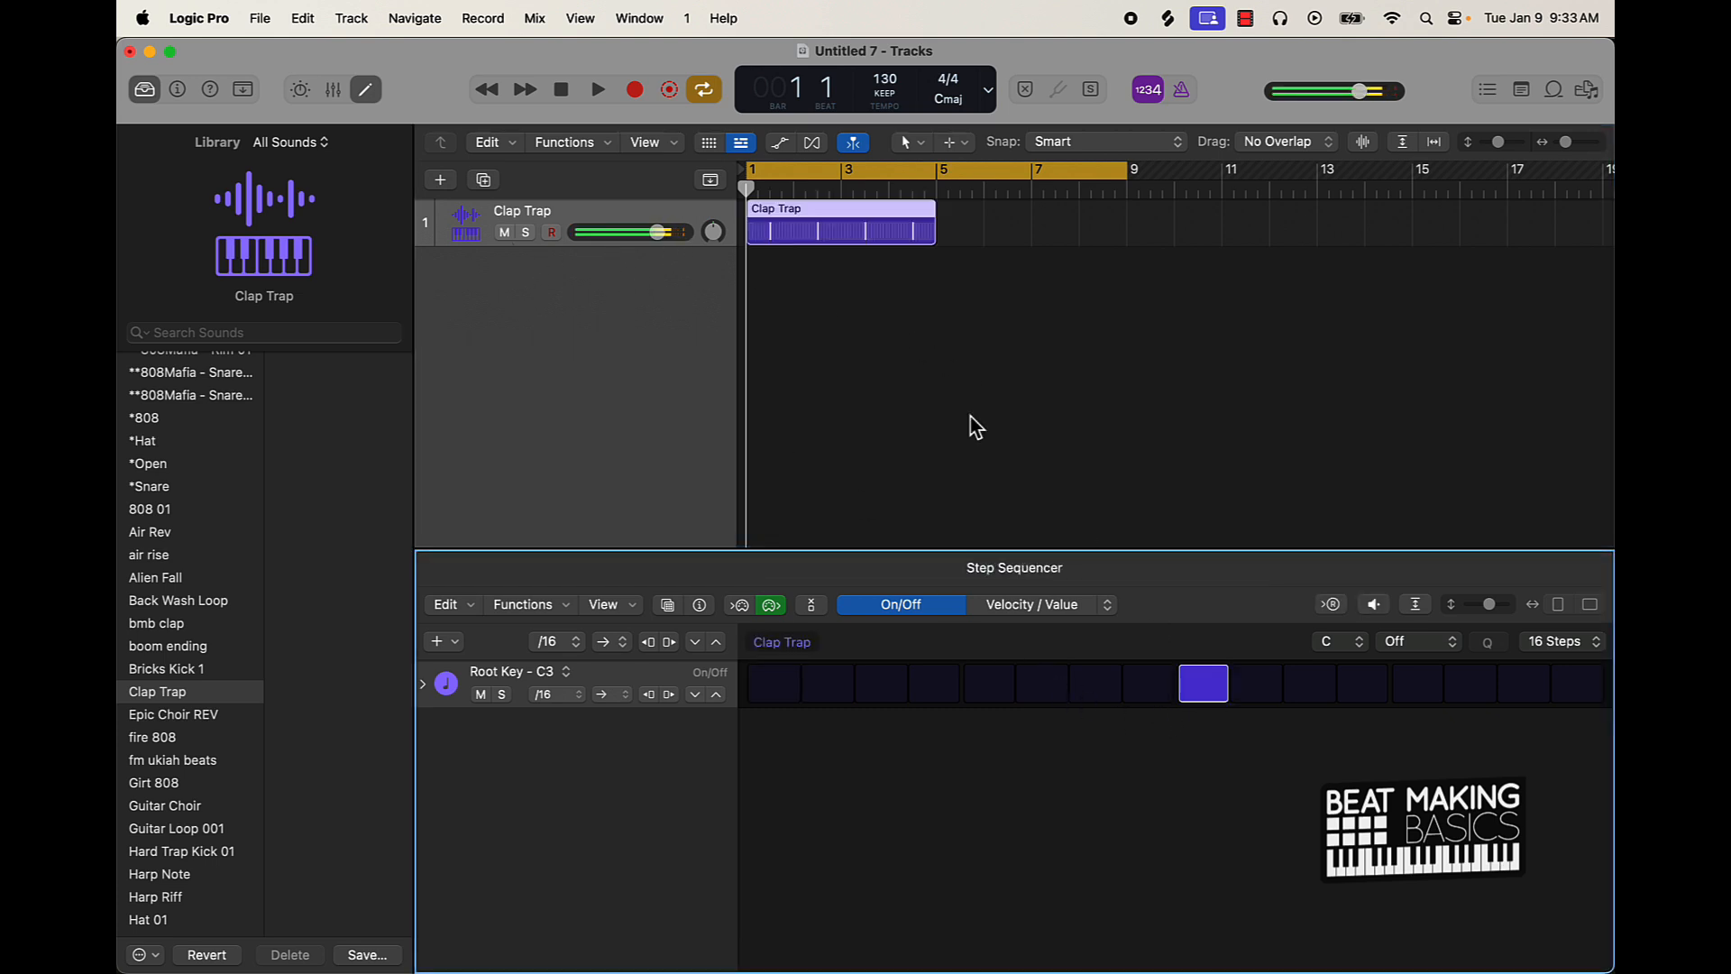
pyautogui.click(822, 299)
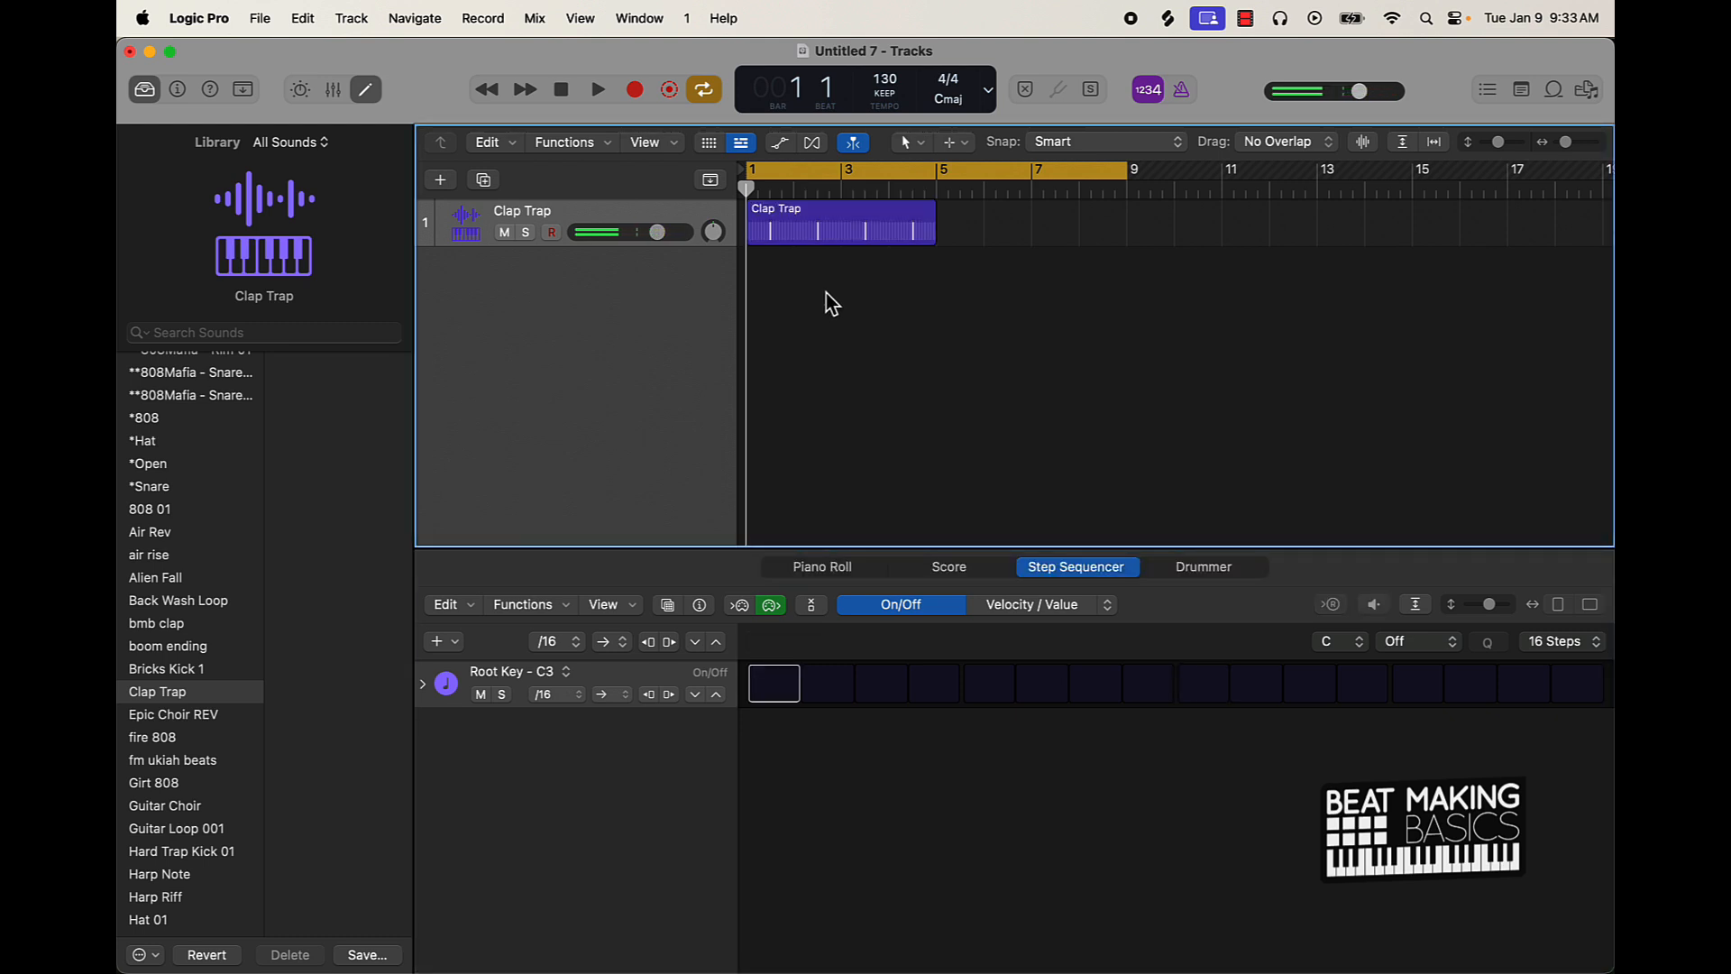
pyautogui.click(854, 237)
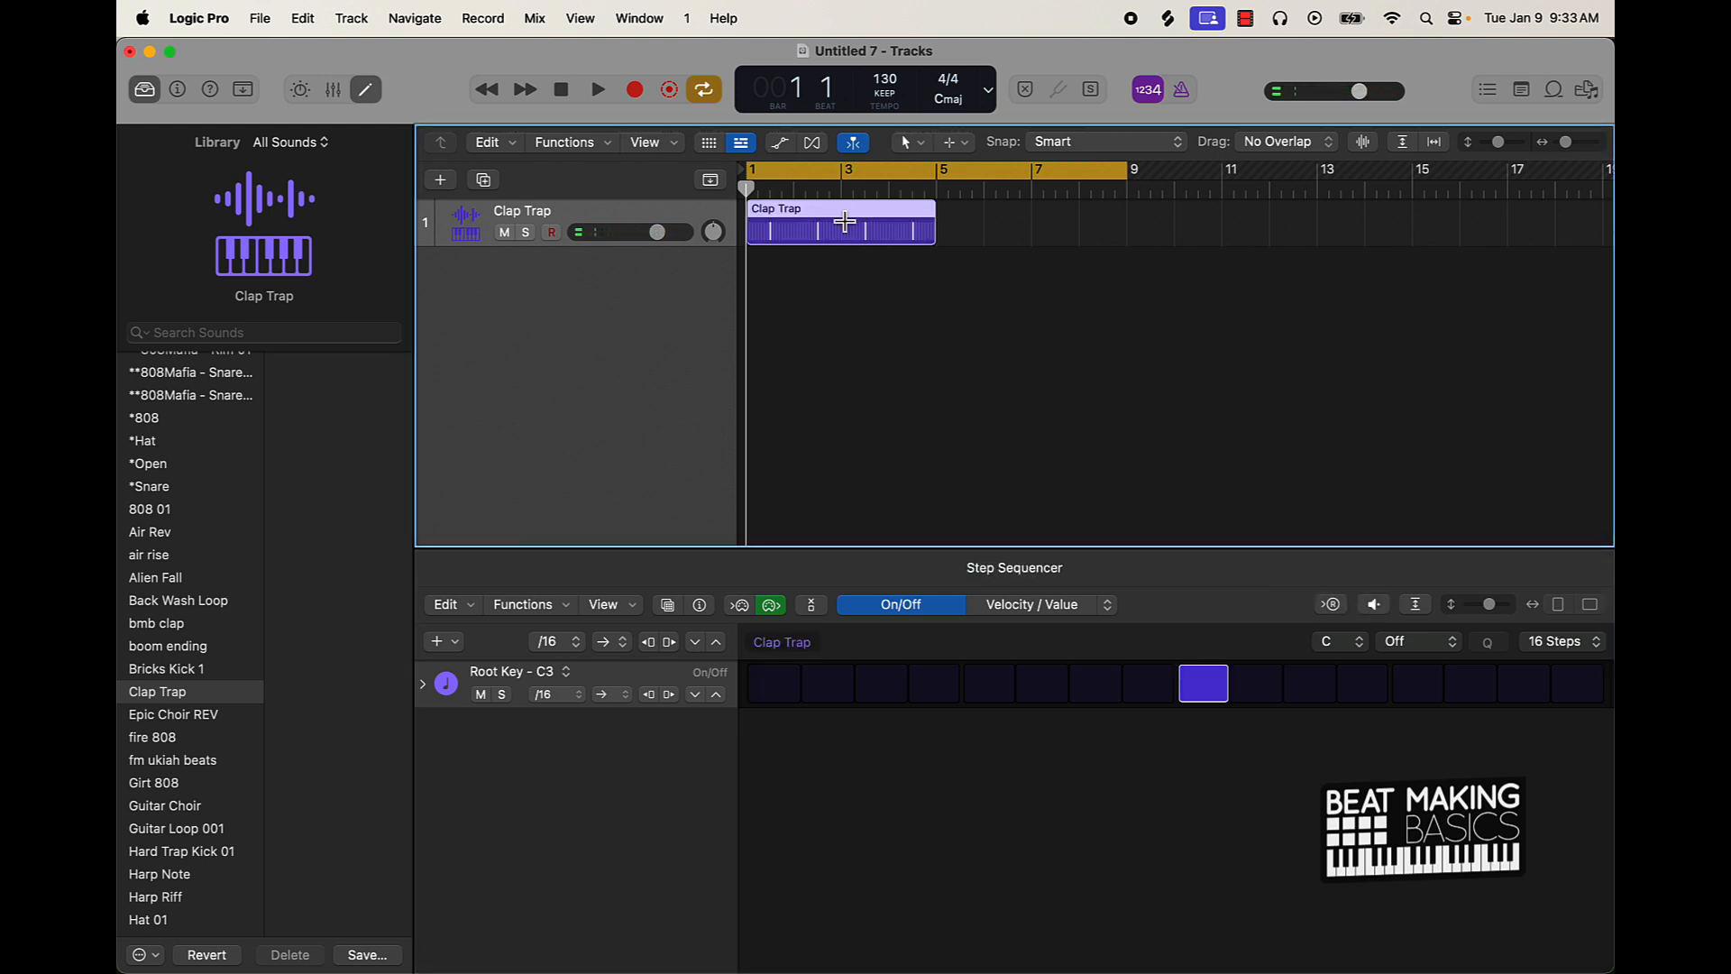
pyautogui.press('super+r')
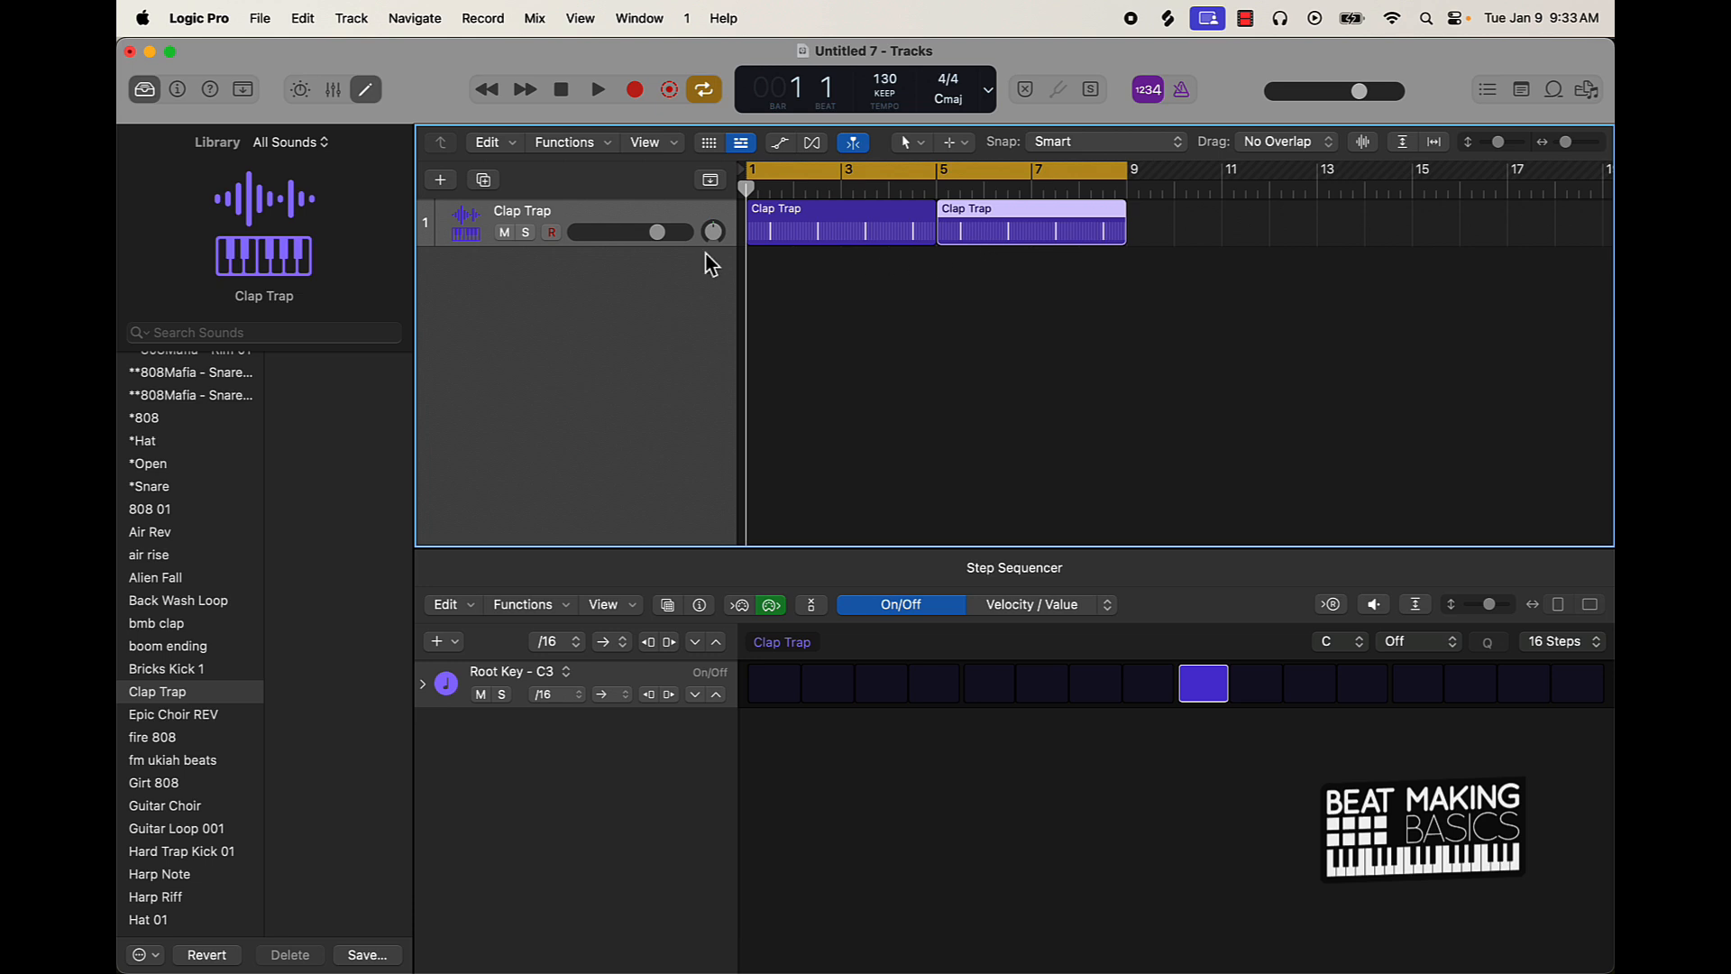
# - Play back the Clap Trap pattern briefly and stop
pyautogui.press('space')
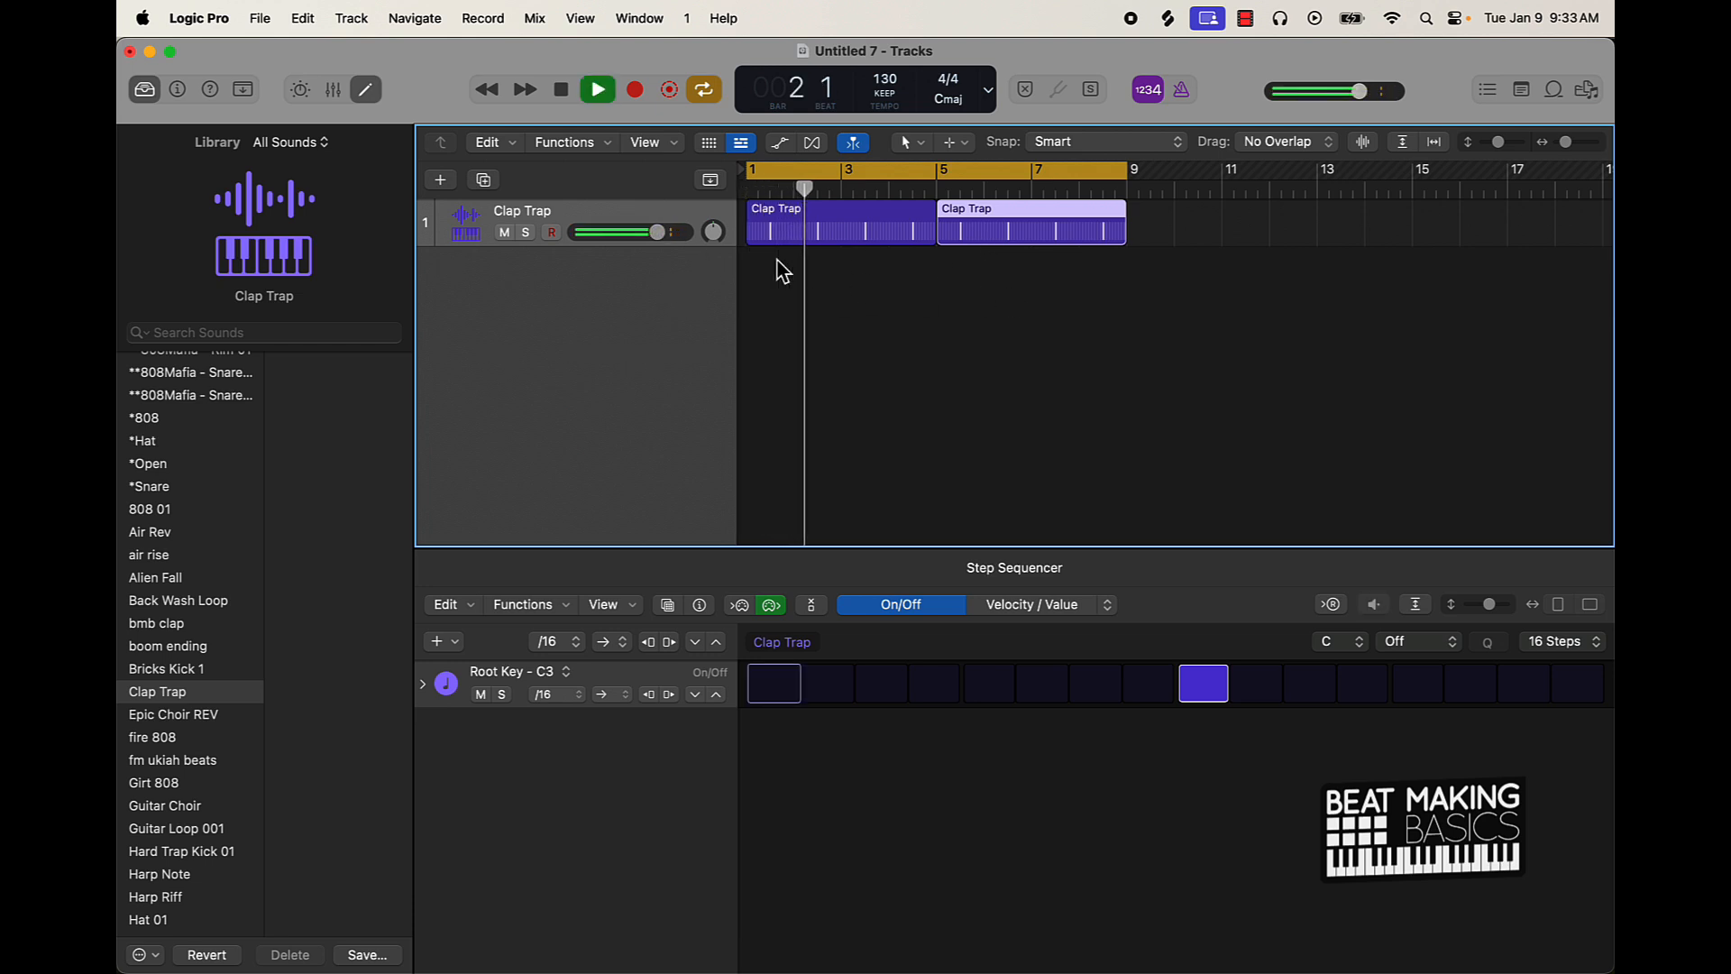
pyautogui.press('space')
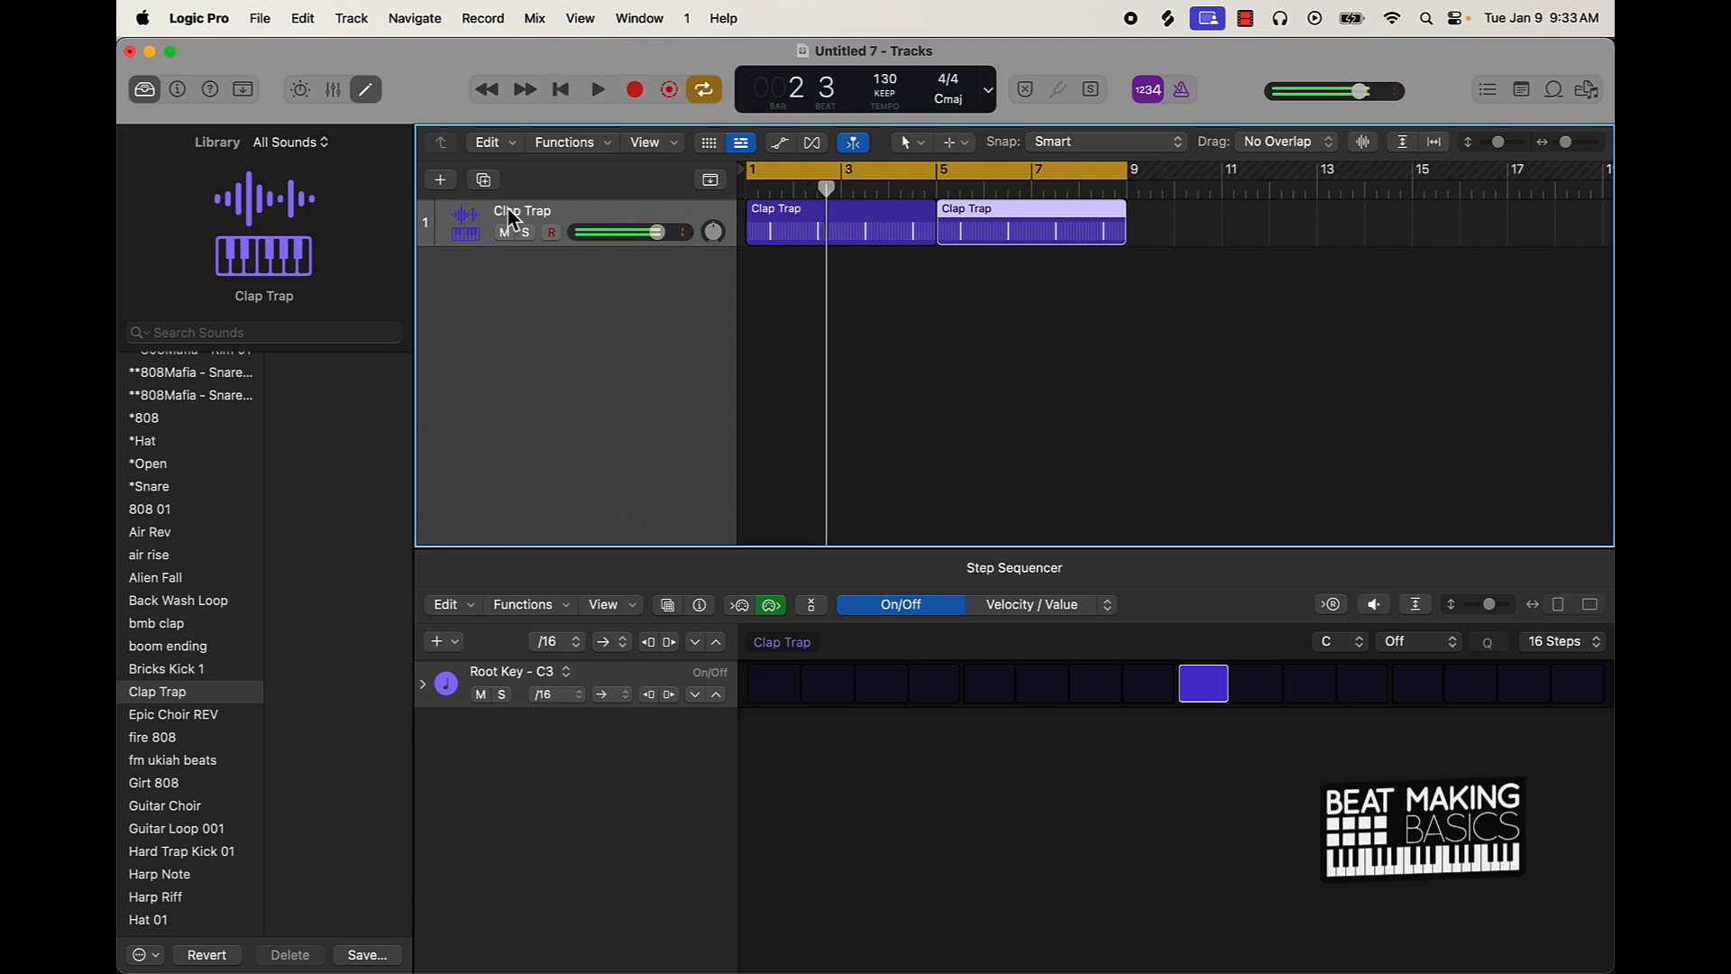
# - Add a second Pattern software instrument track below Clap Trap with Quick Sampler (Single Sample) as its instrument
pyautogui.click(441, 183)
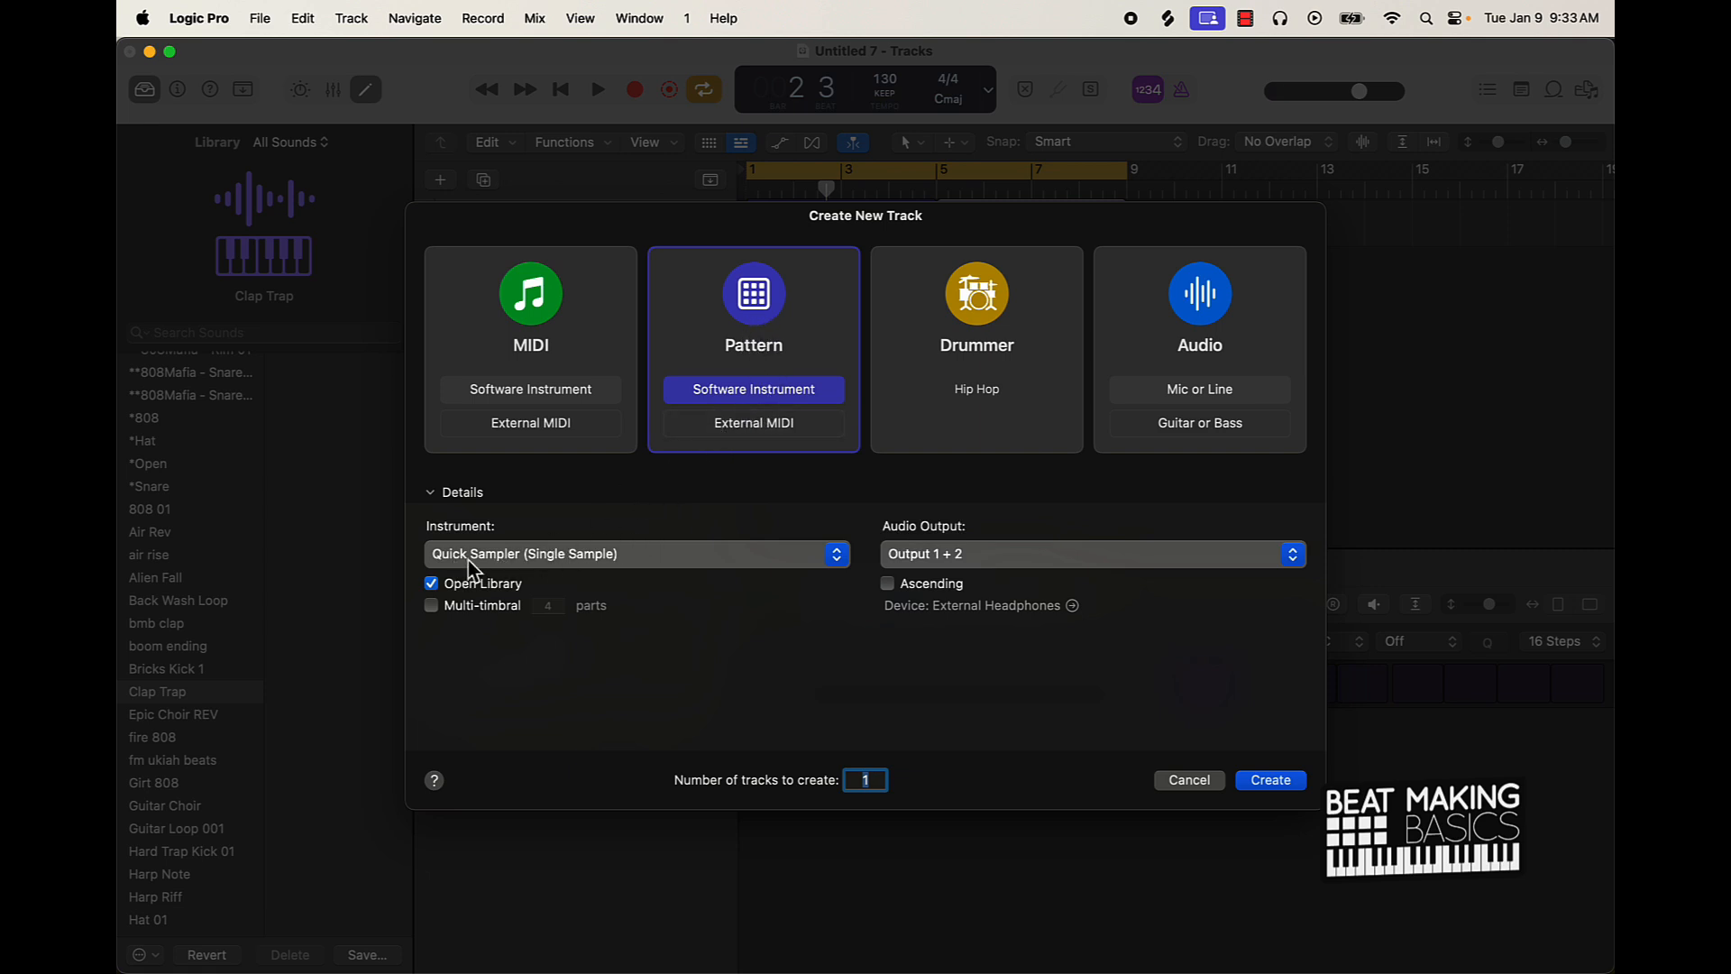
pyautogui.click(1265, 790)
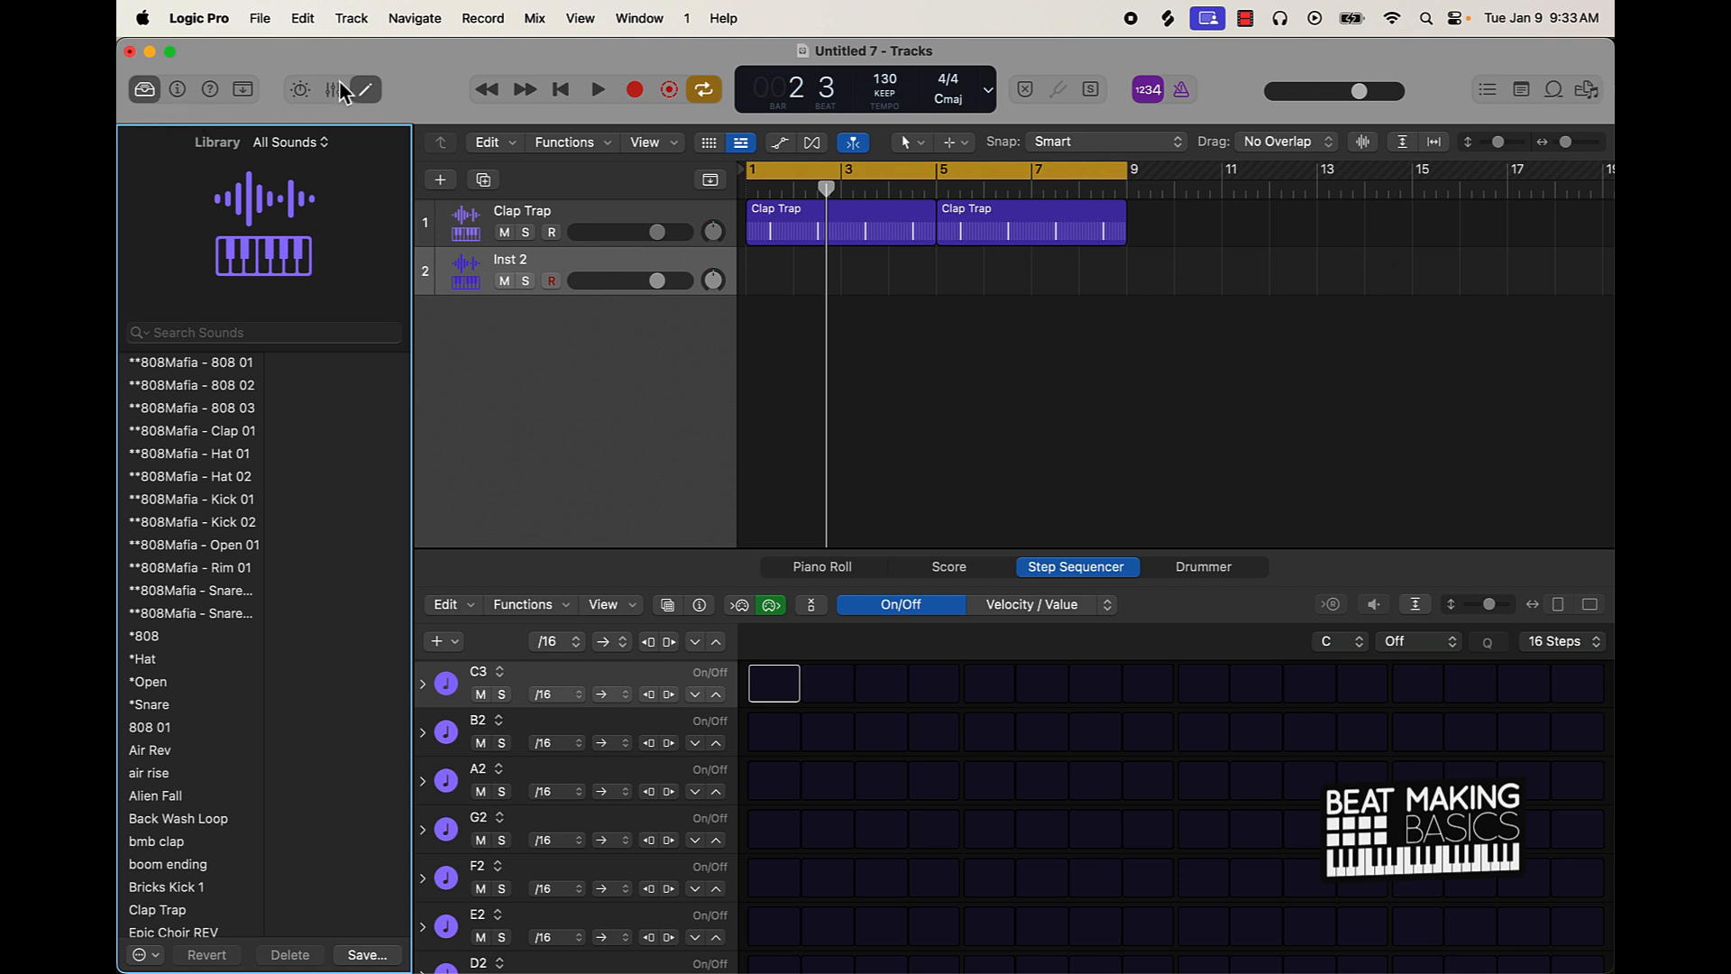
# - Hide the Library and show the inspector in its place
pyautogui.click(145, 91)
pyautogui.click(145, 91)
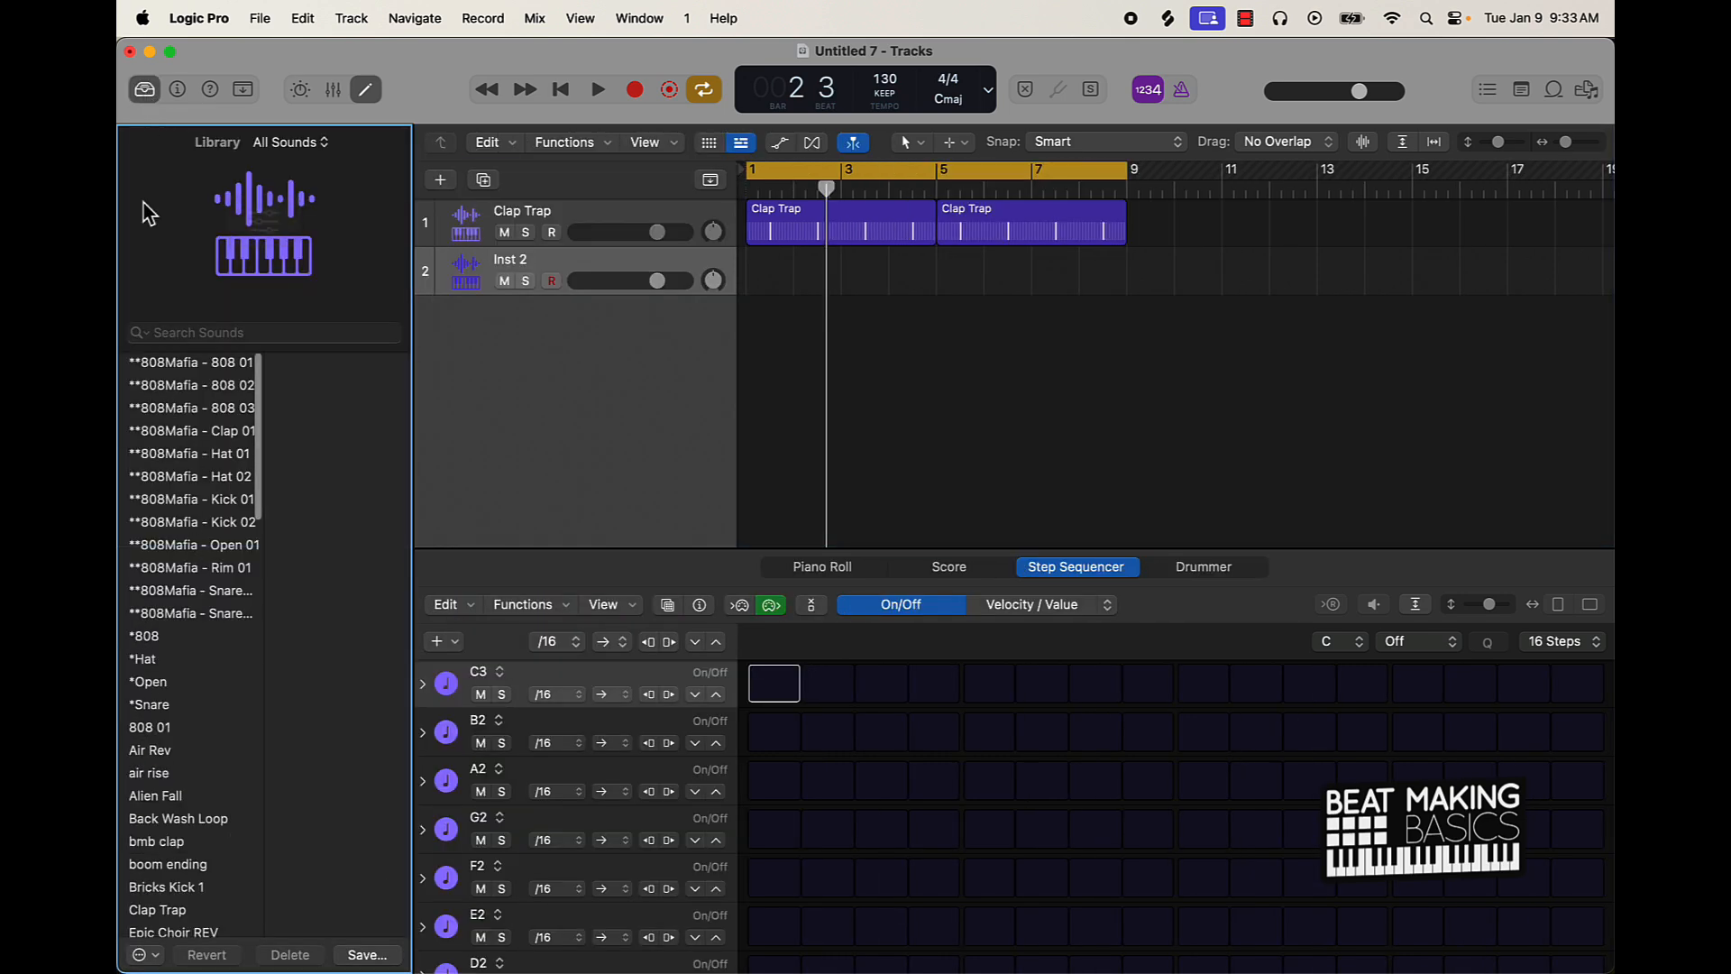
pyautogui.click(144, 91)
pyautogui.click(178, 91)
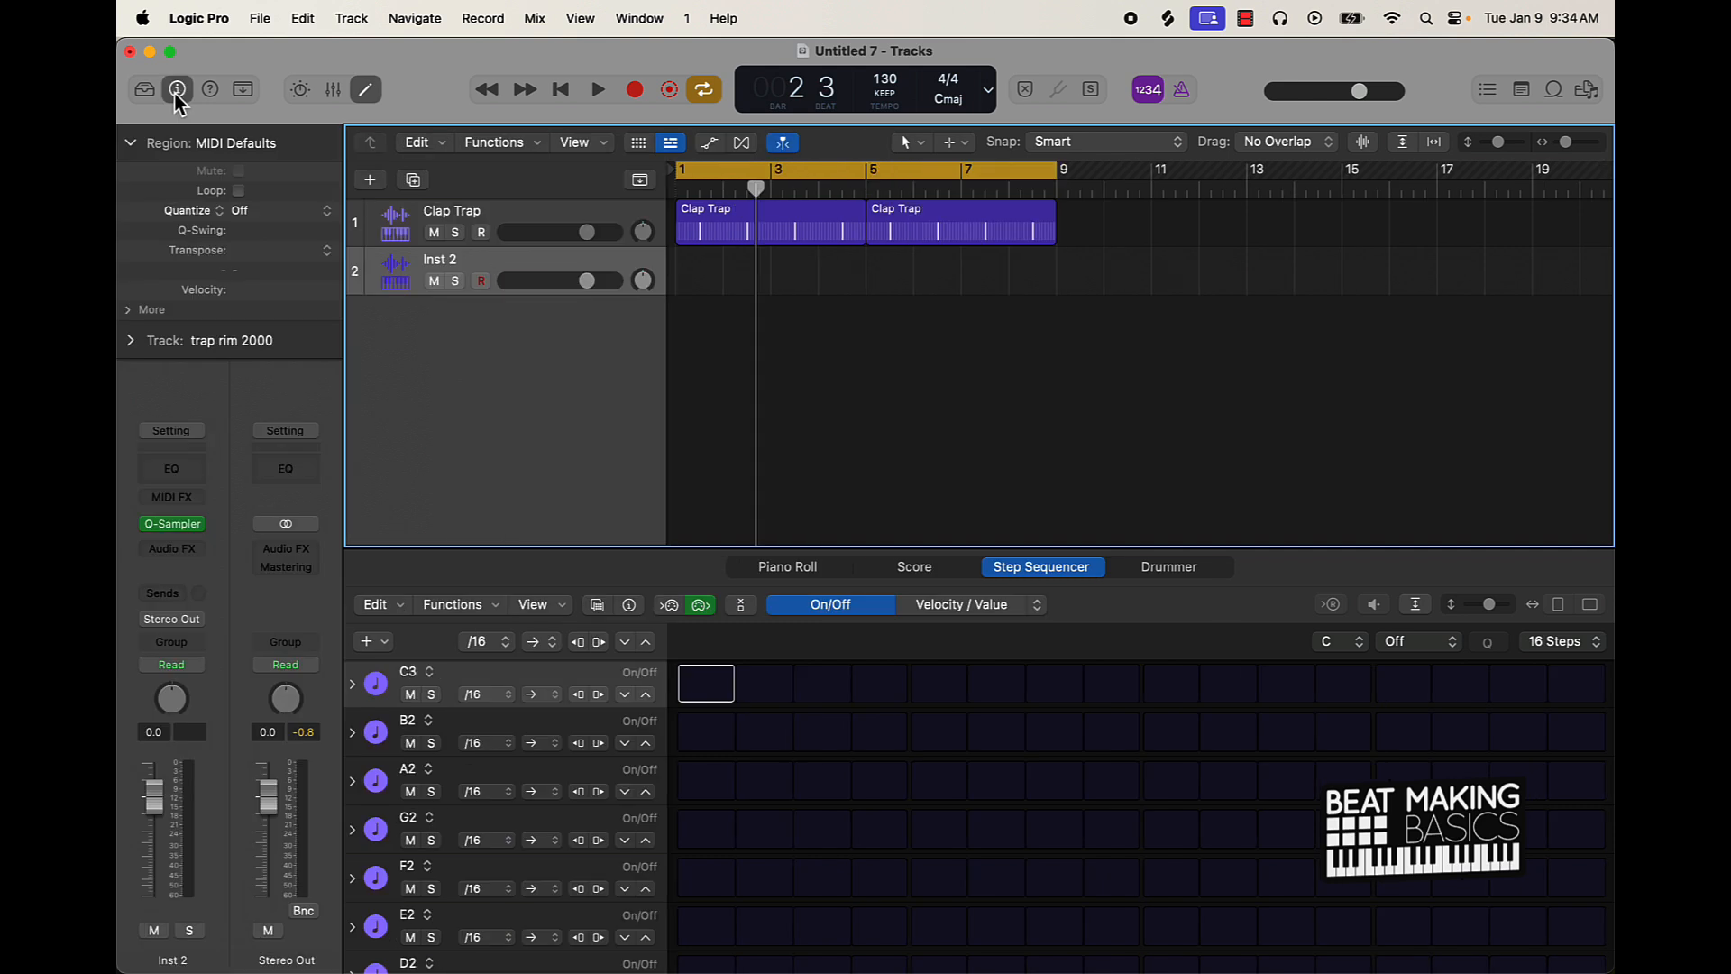
pyautogui.click(178, 91)
pyautogui.click(177, 91)
# - Switch between the Clap Trap and Inst 2 tracks to examine their inspector settings, ending on Clap Trap
pyautogui.click(557, 225)
pyautogui.click(496, 285)
pyautogui.click(517, 213)
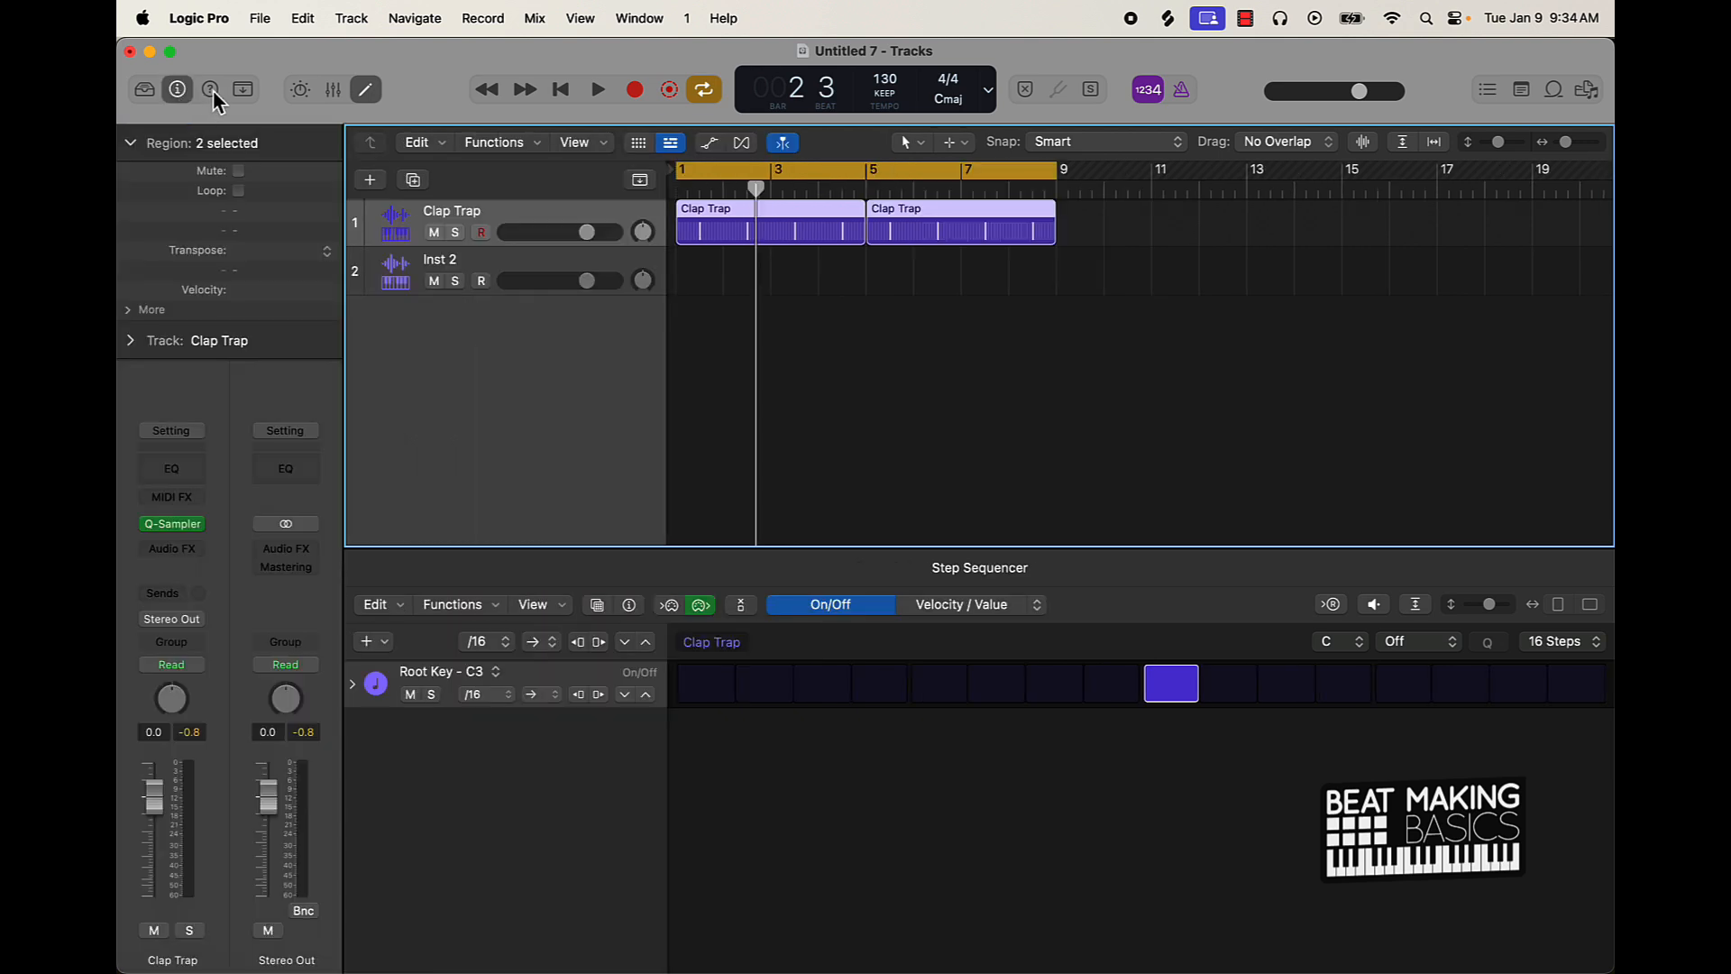
# - Show and hide Quick Help, the toolbar and the Smart Controls one after another
pyautogui.click(212, 90)
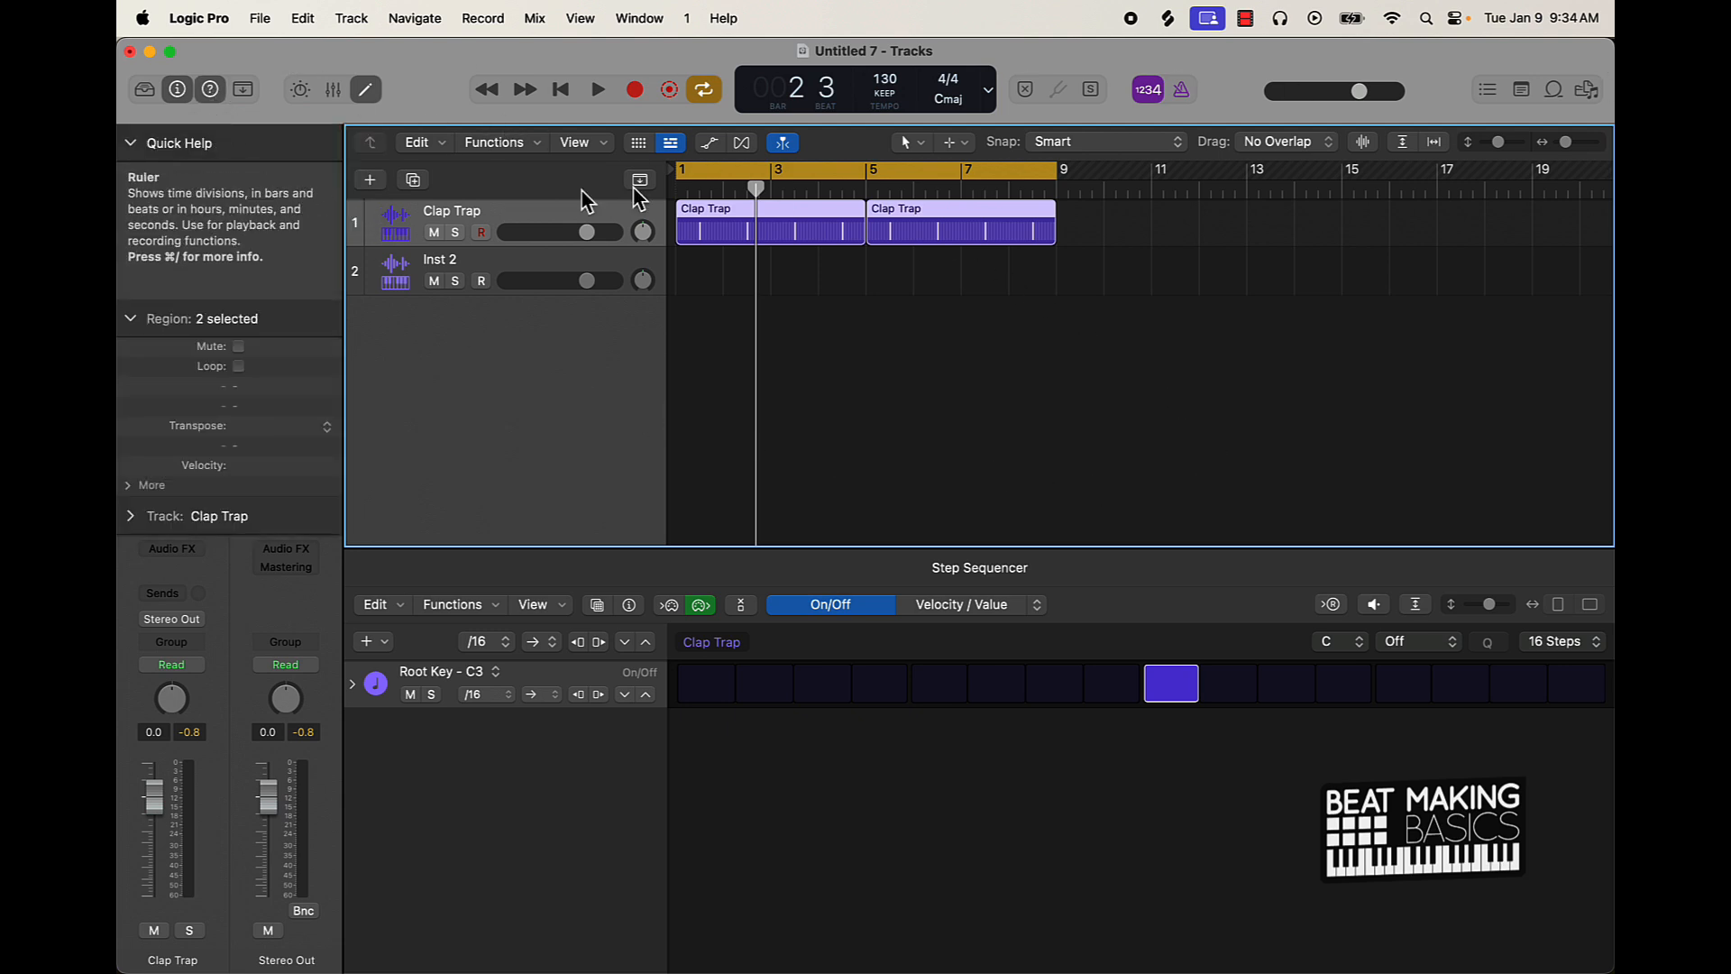
pyautogui.click(210, 88)
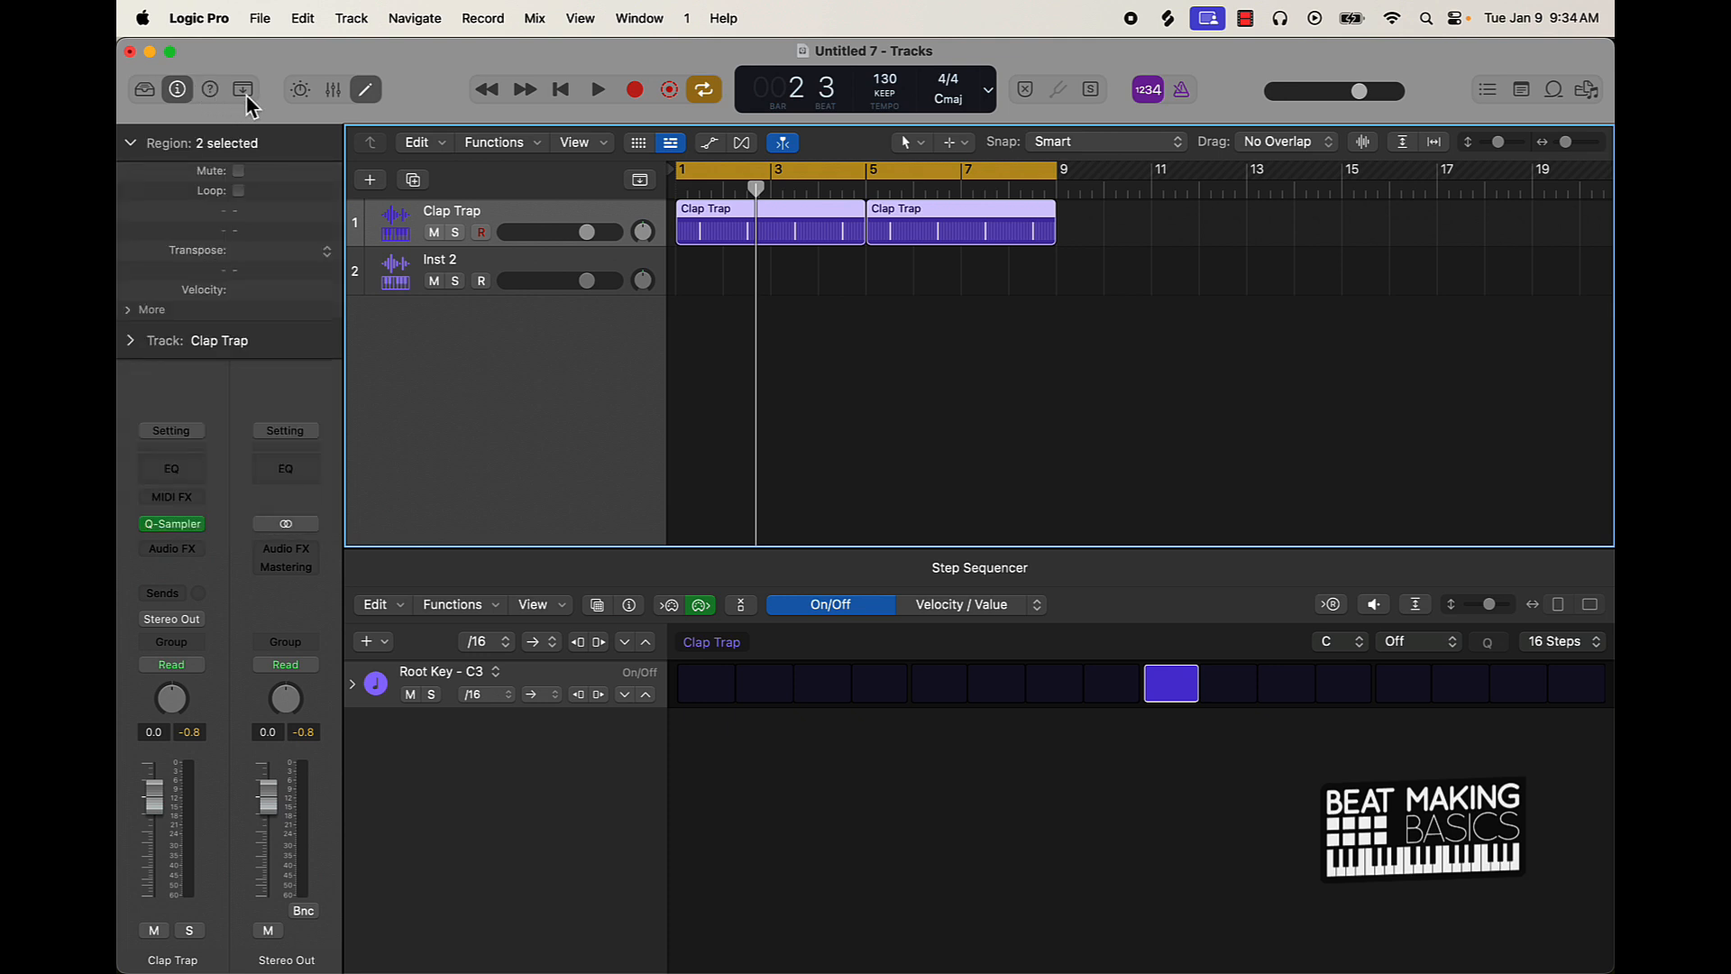
pyautogui.click(246, 94)
pyautogui.click(243, 89)
pyautogui.click(305, 94)
pyautogui.click(303, 94)
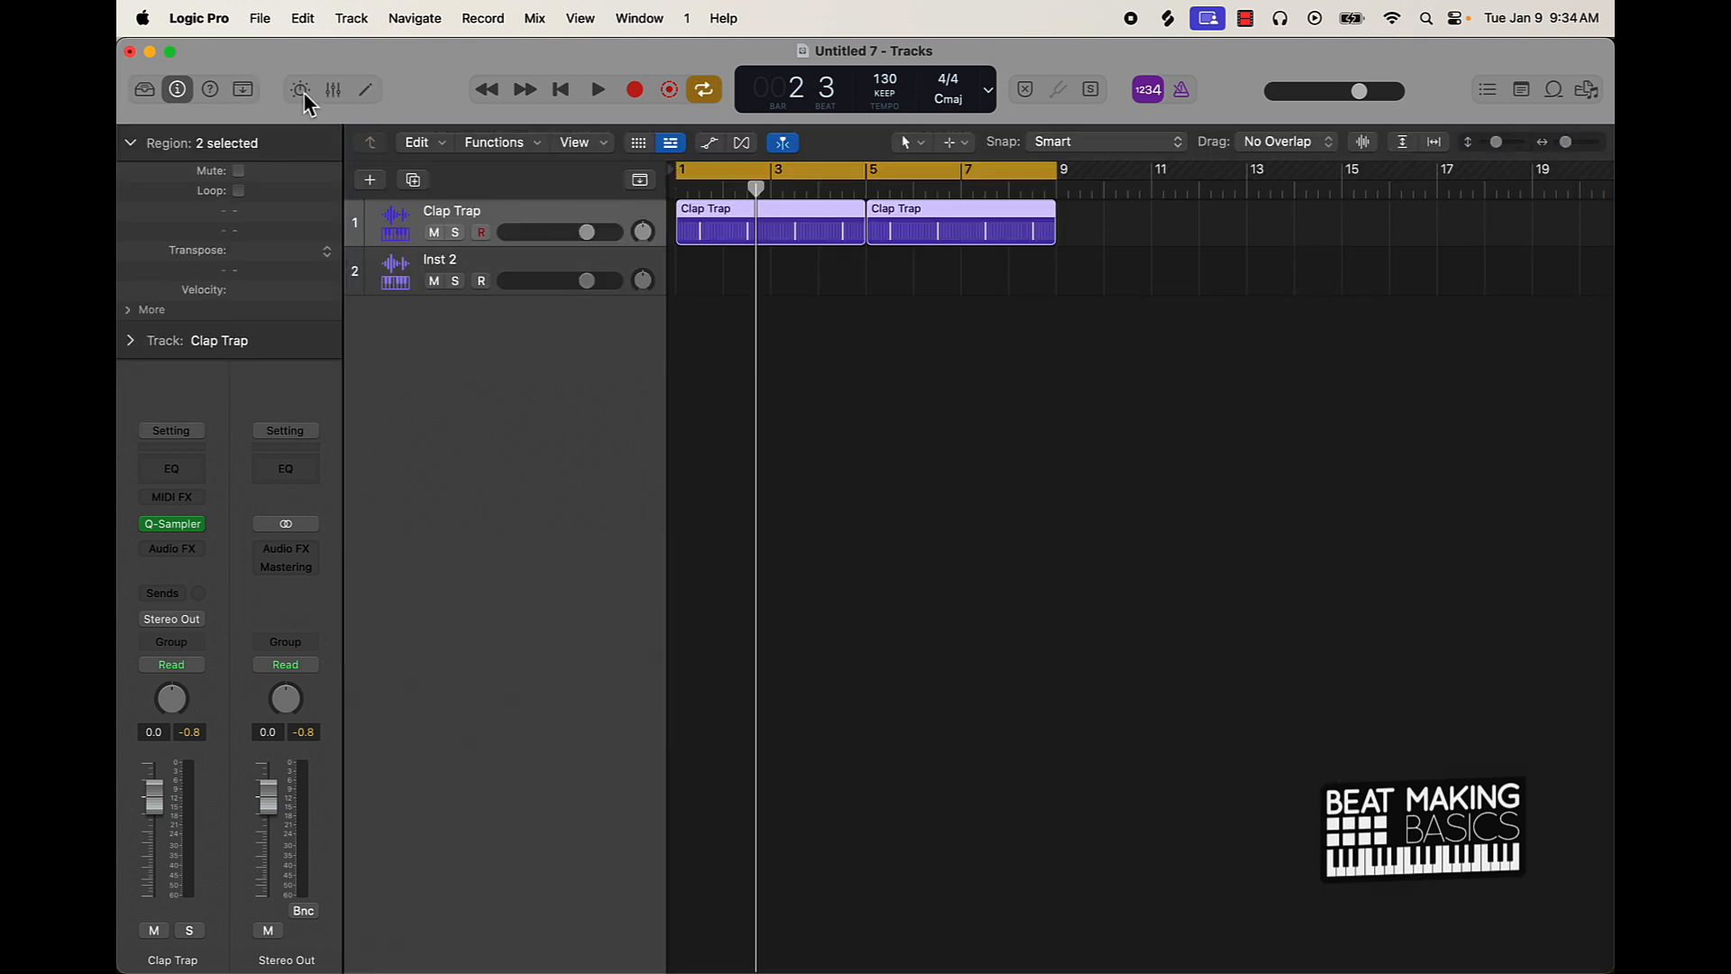
# - Show and hide the Mixer, and do the same with the Step Sequencer editor
pyautogui.click(335, 94)
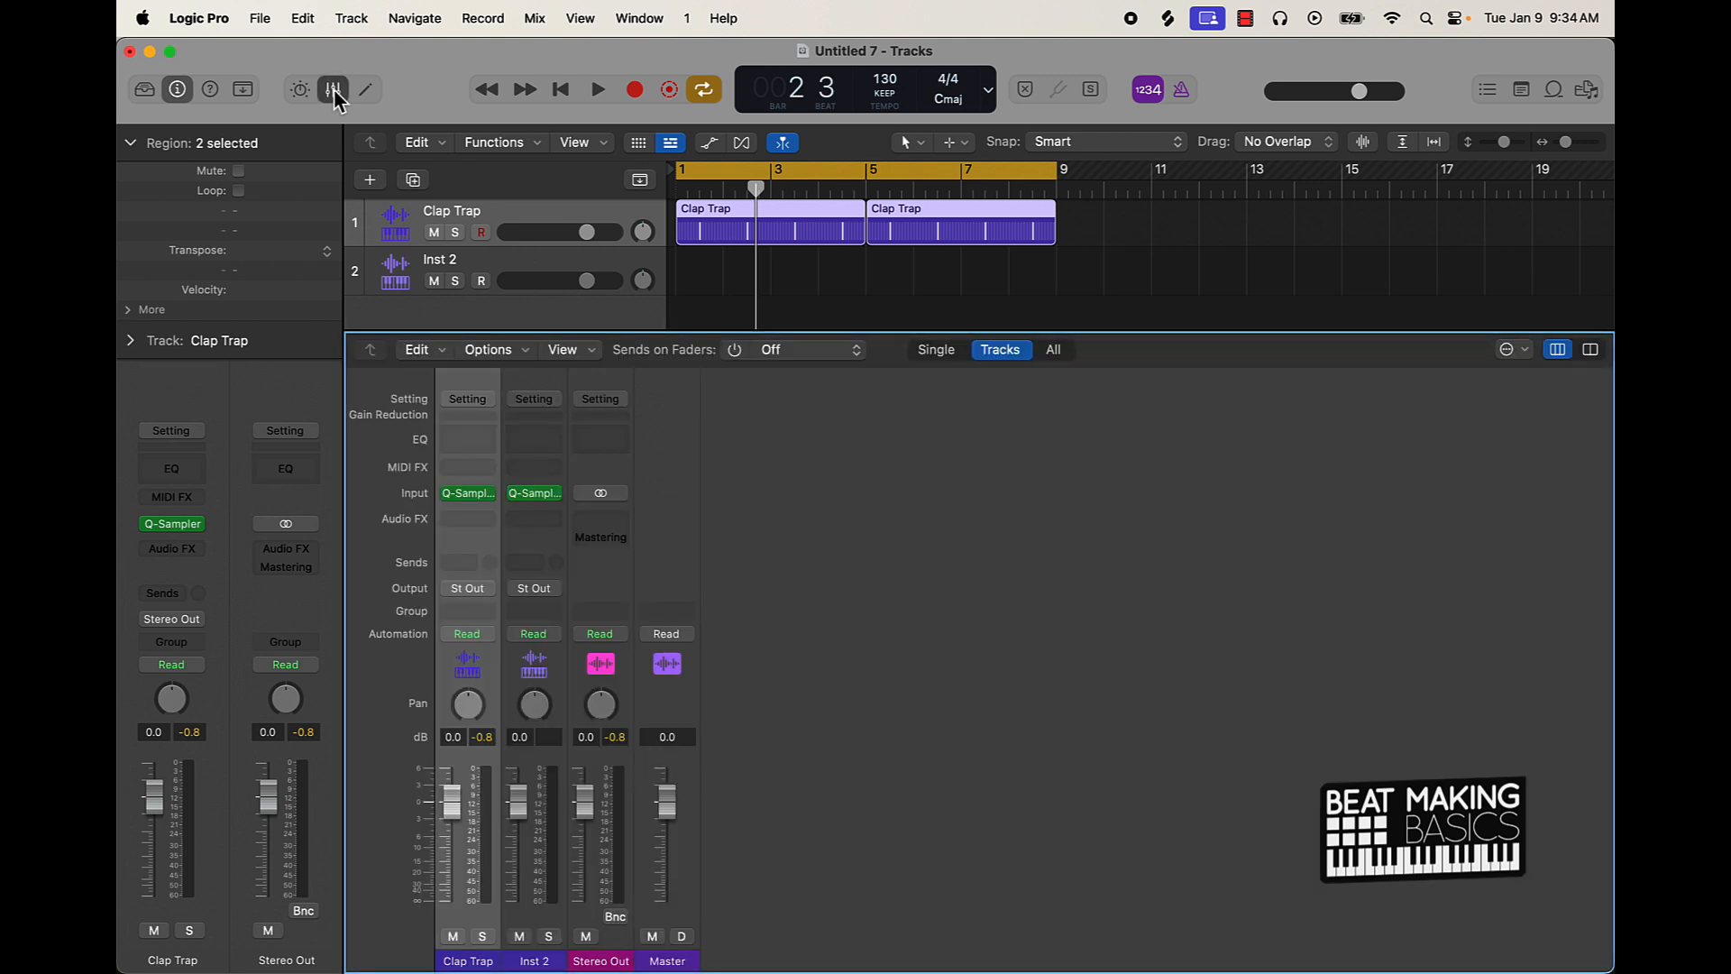
pyautogui.click(335, 94)
pyautogui.click(366, 90)
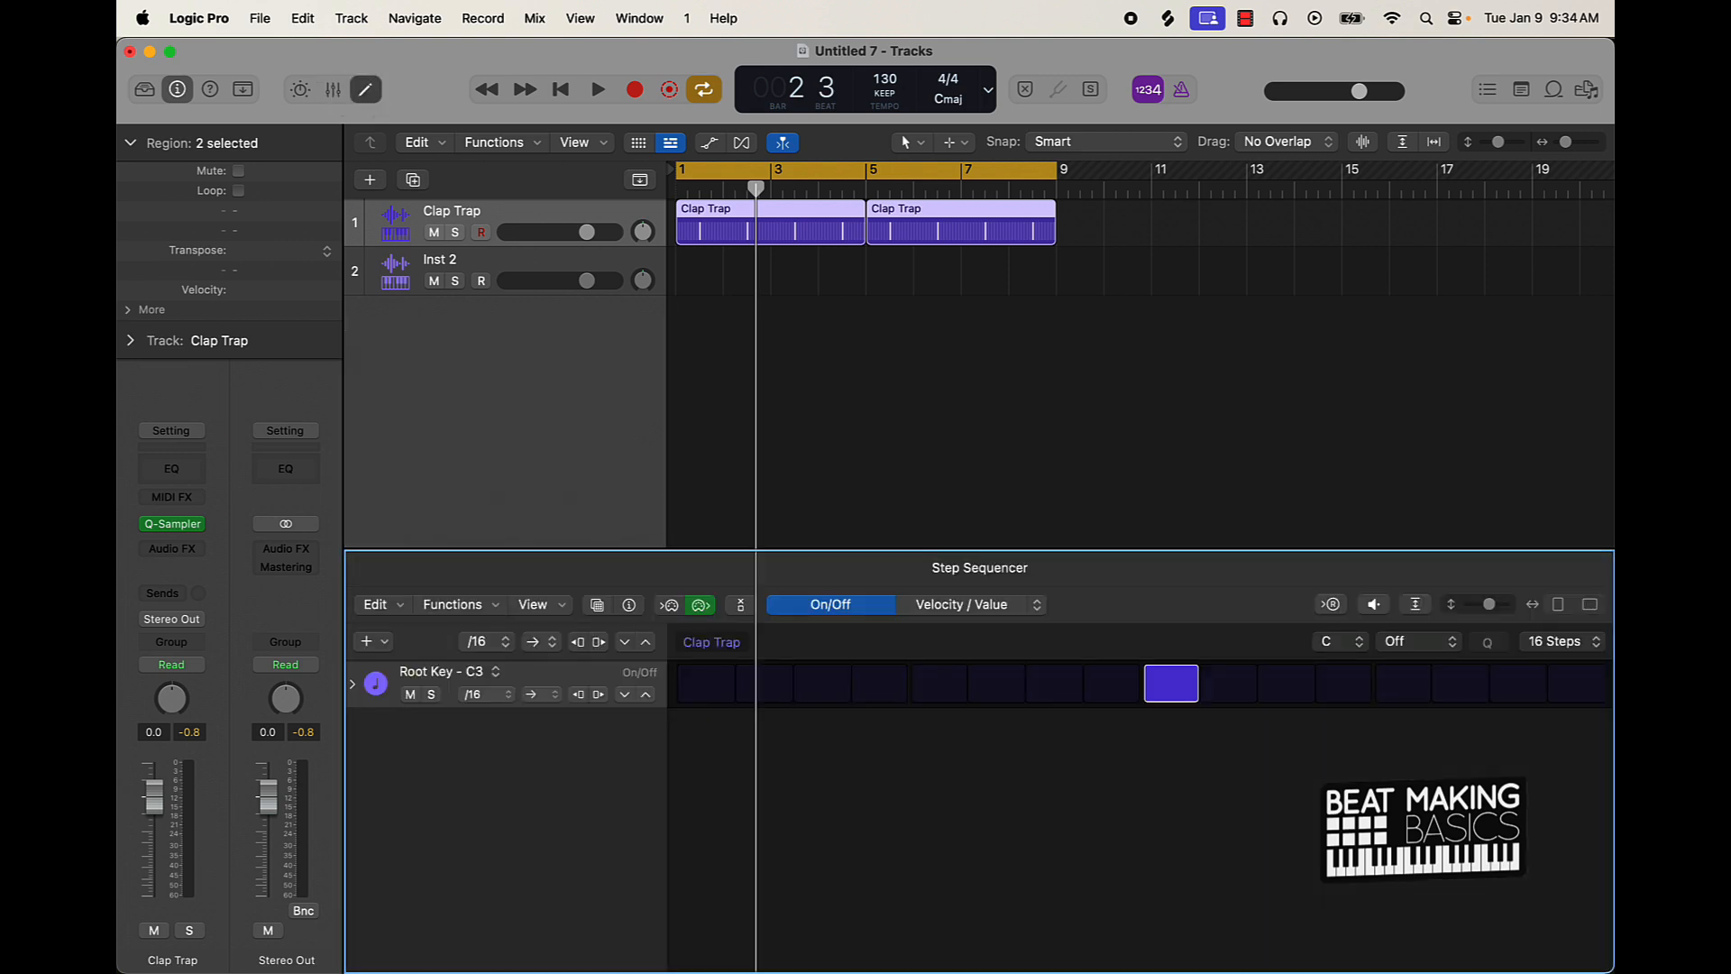
pyautogui.click(368, 93)
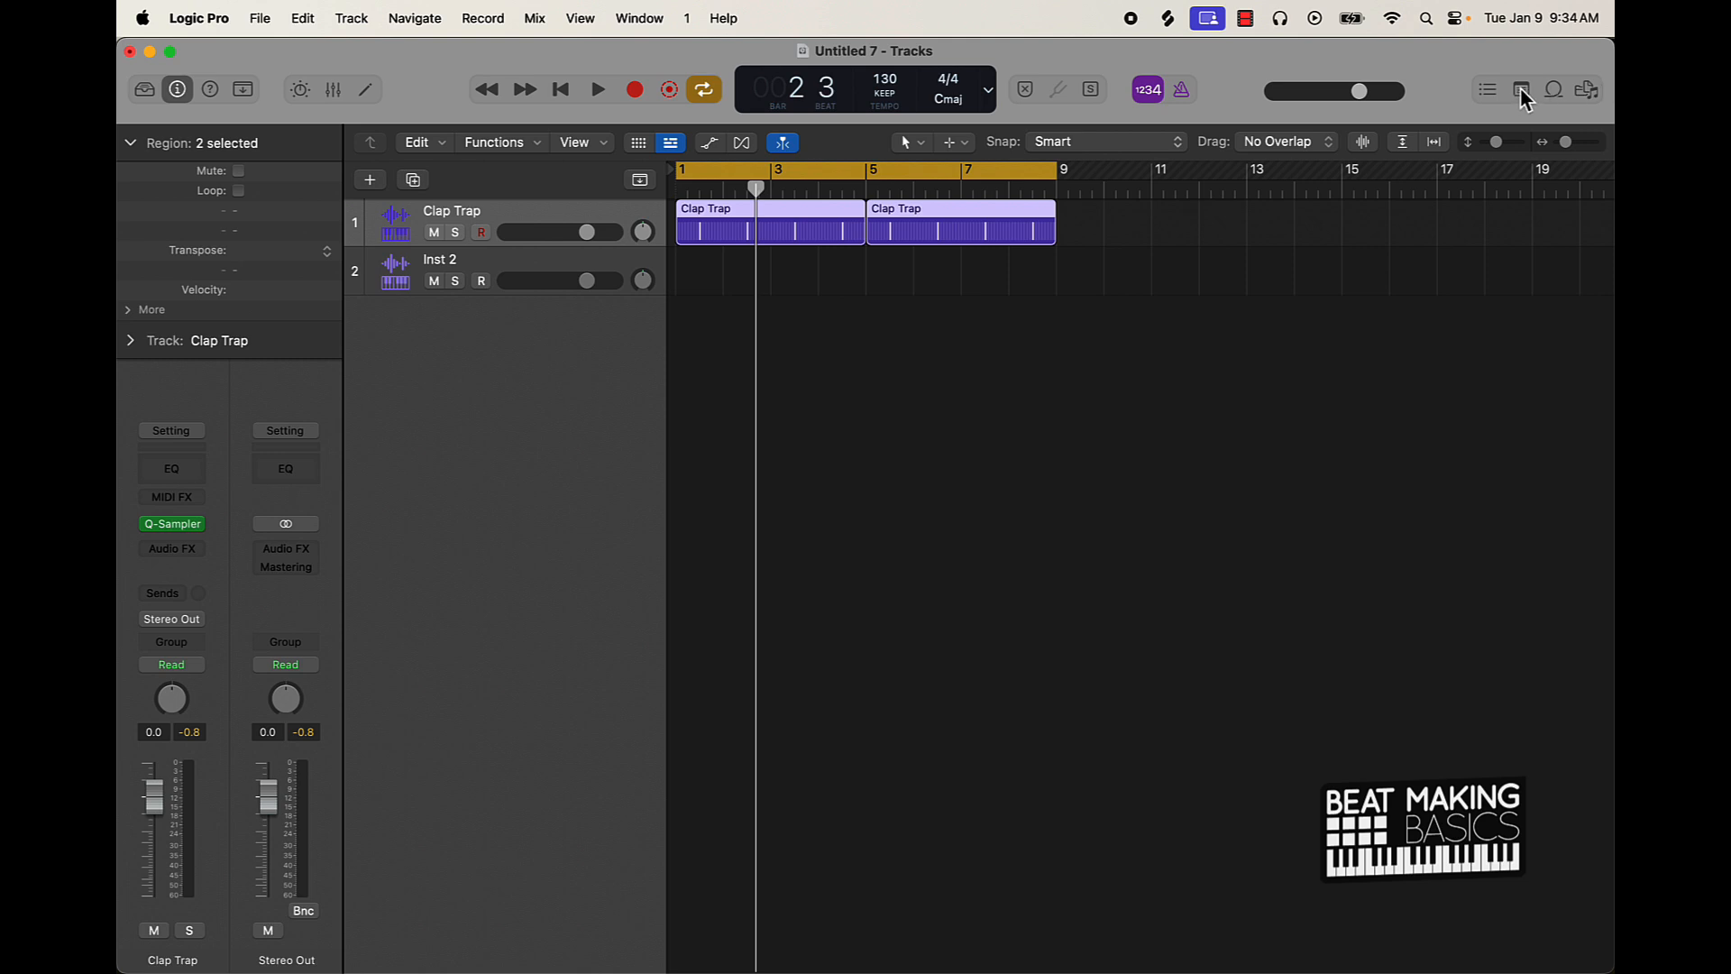
# - View the Apple Loops list and the computer's Desktop folder in the file browser, closing each one
pyautogui.click(1554, 90)
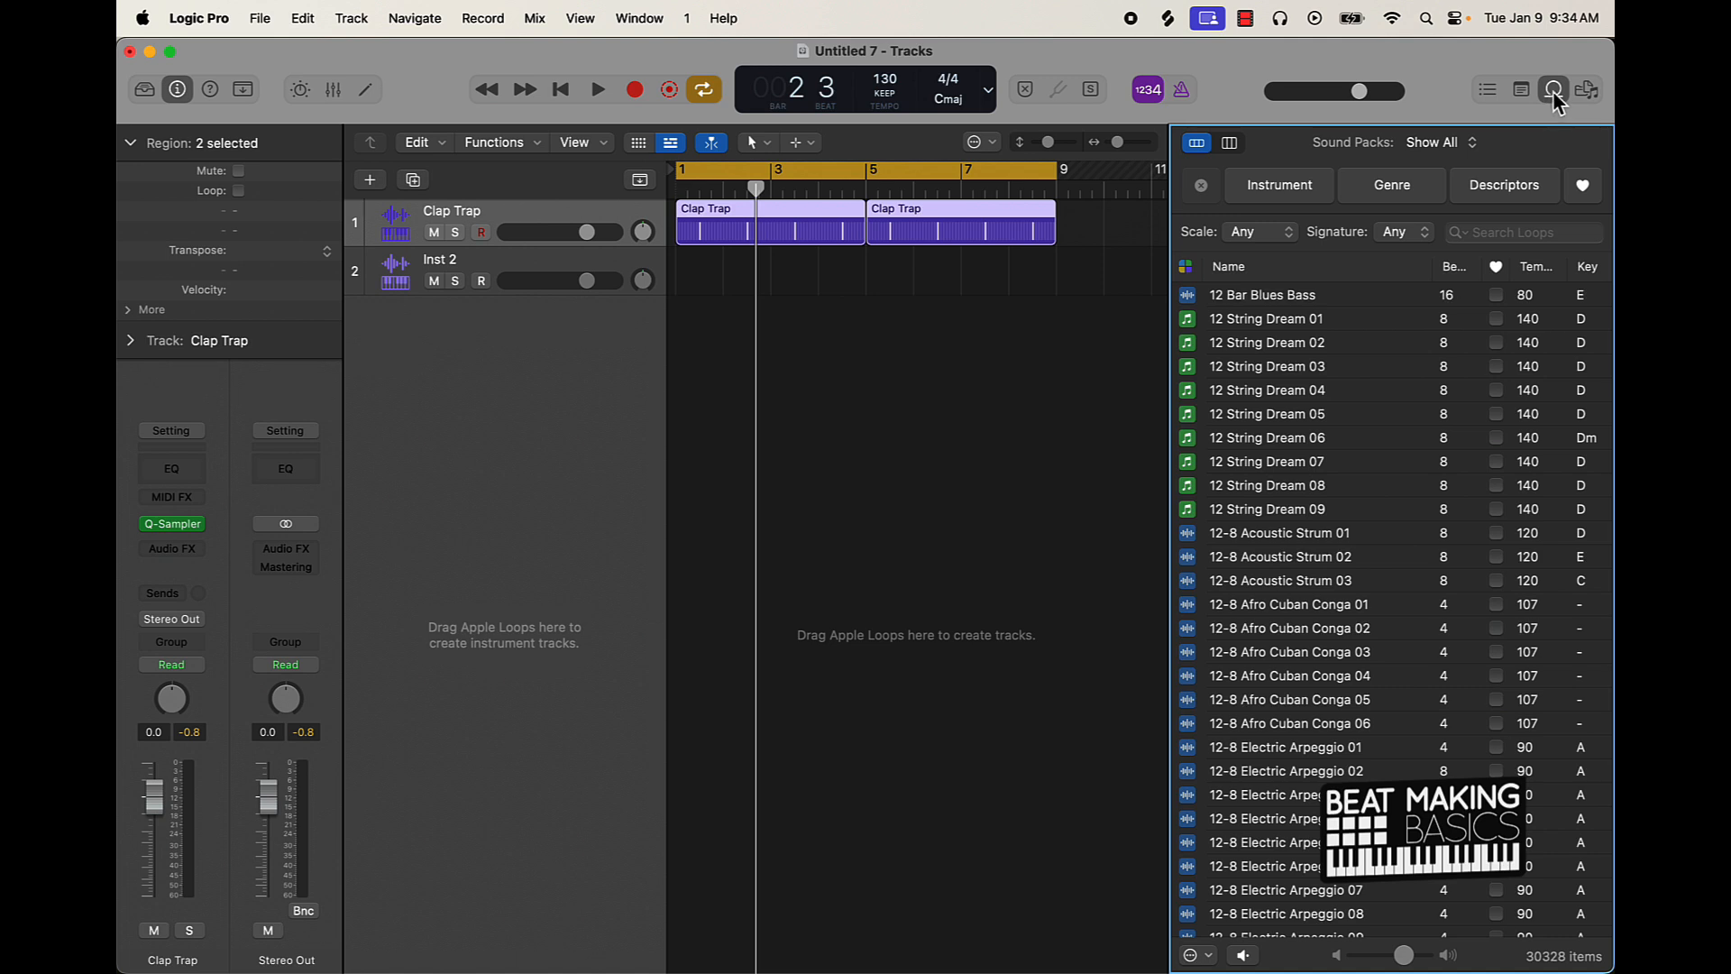
pyautogui.click(1556, 95)
pyautogui.click(1587, 92)
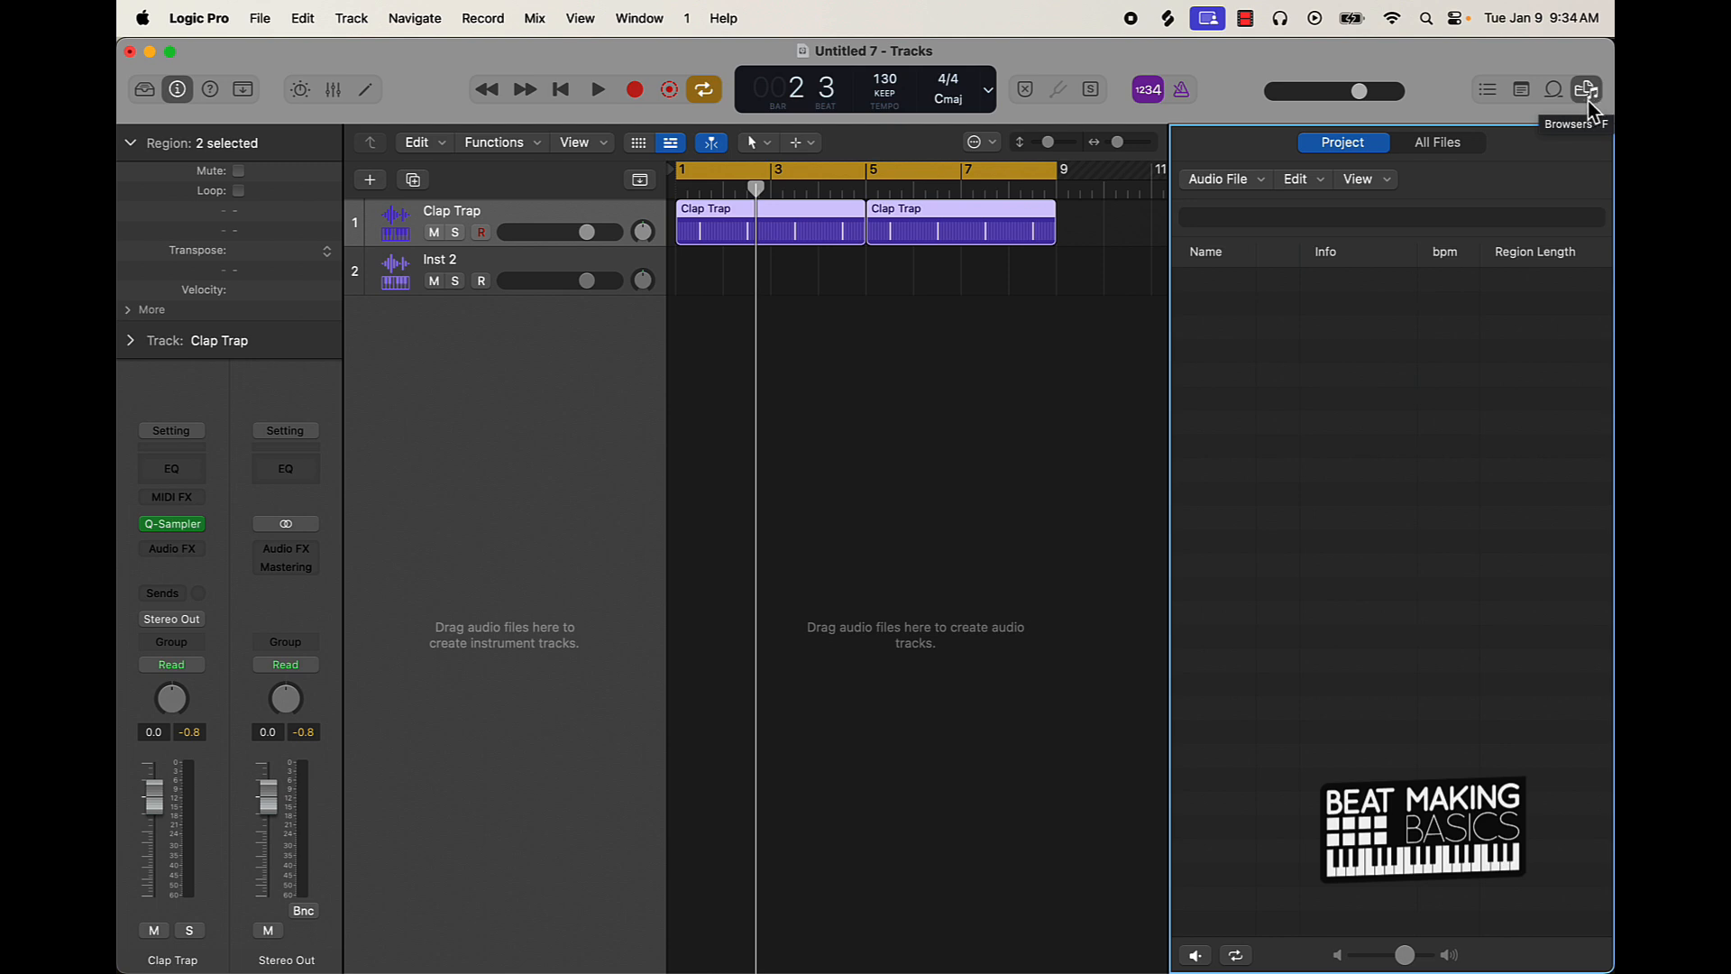
pyautogui.click(1441, 147)
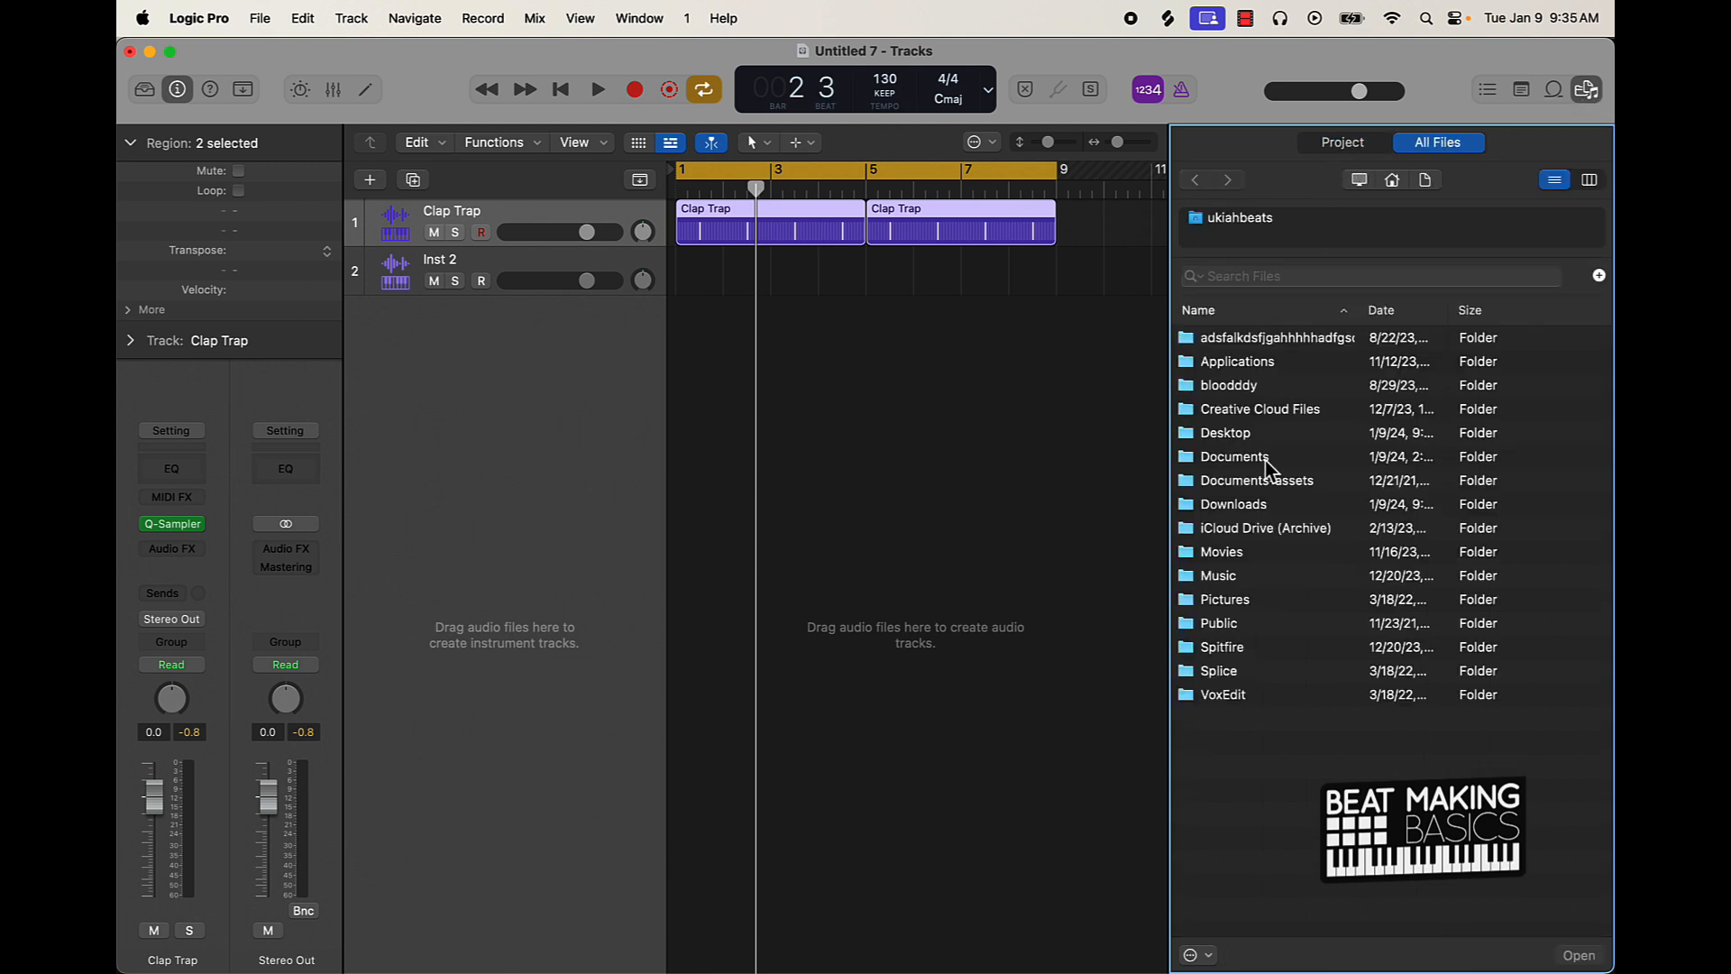
pyautogui.doubleClick(1244, 434)
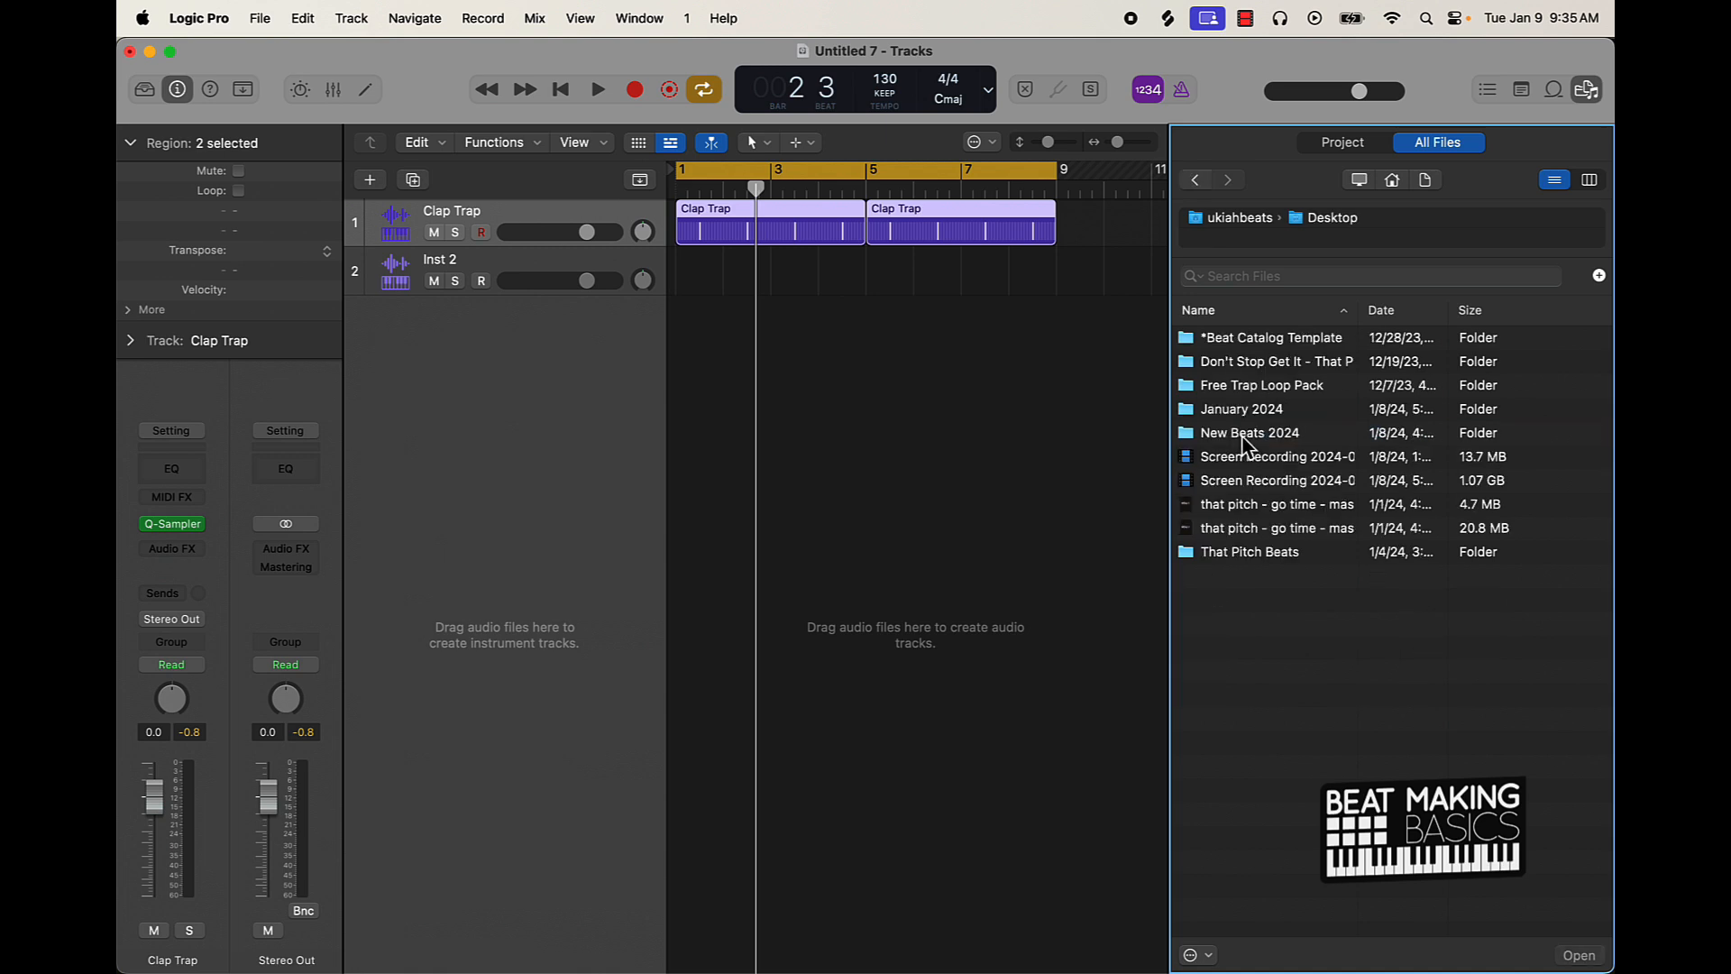
pyautogui.click(1587, 90)
# - Look at the project notes and close them again
pyautogui.click(1524, 89)
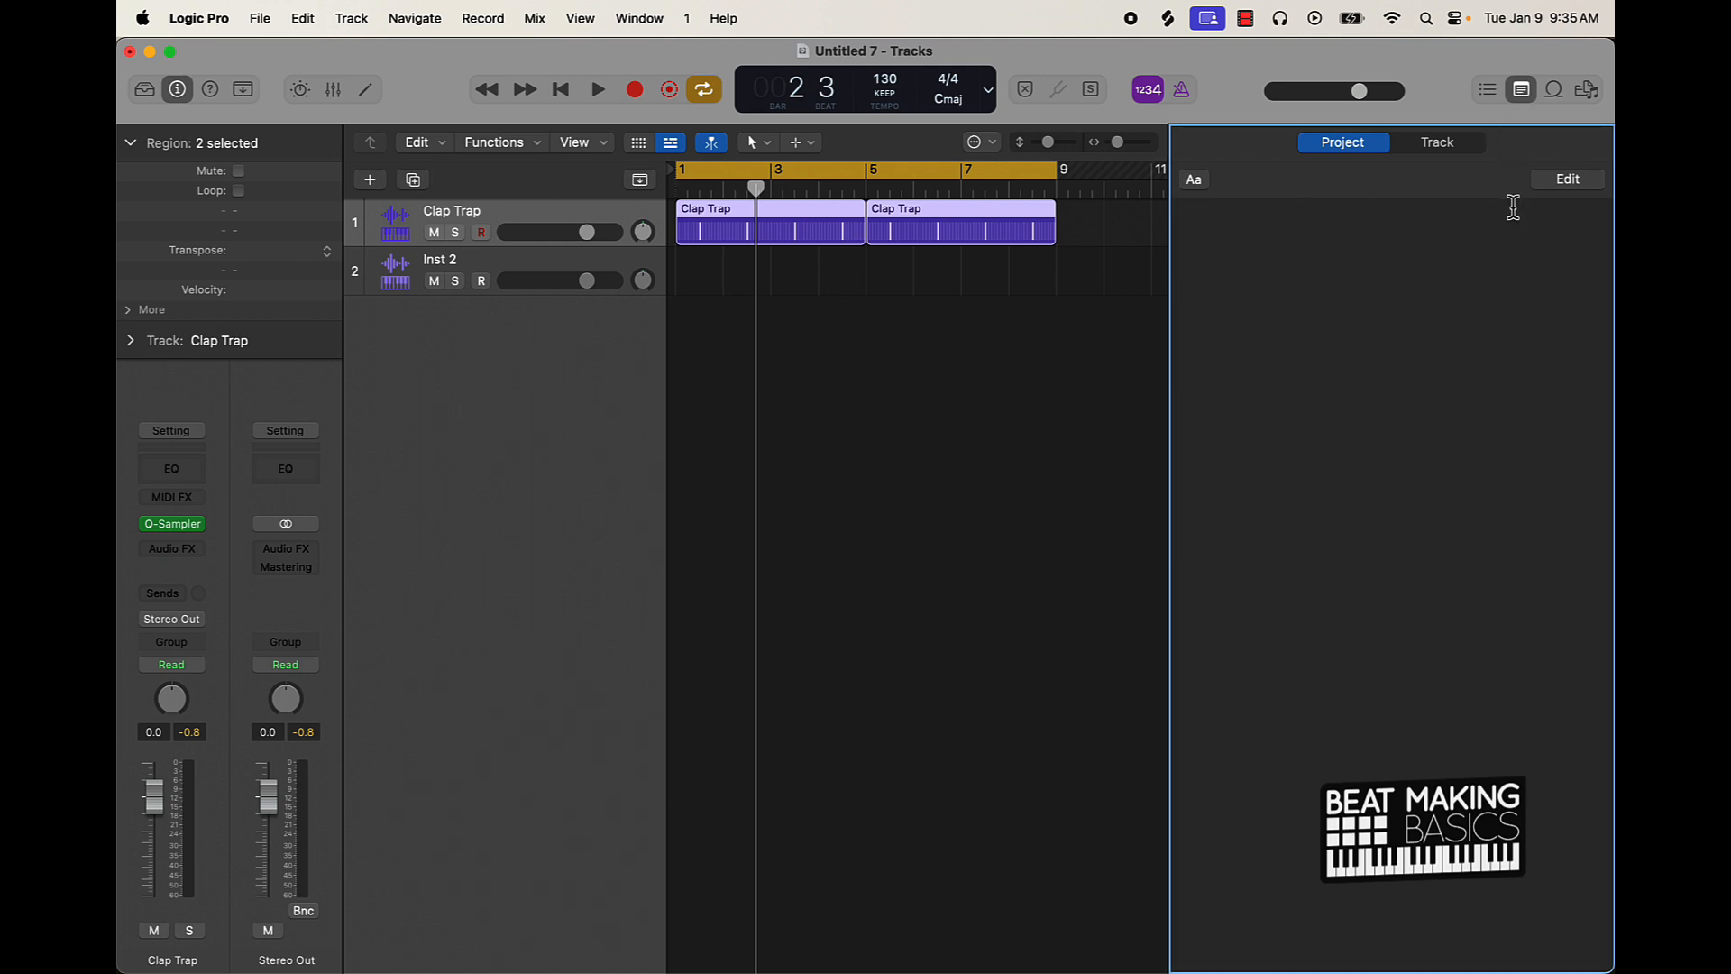
pyautogui.click(1361, 255)
pyautogui.click(1522, 90)
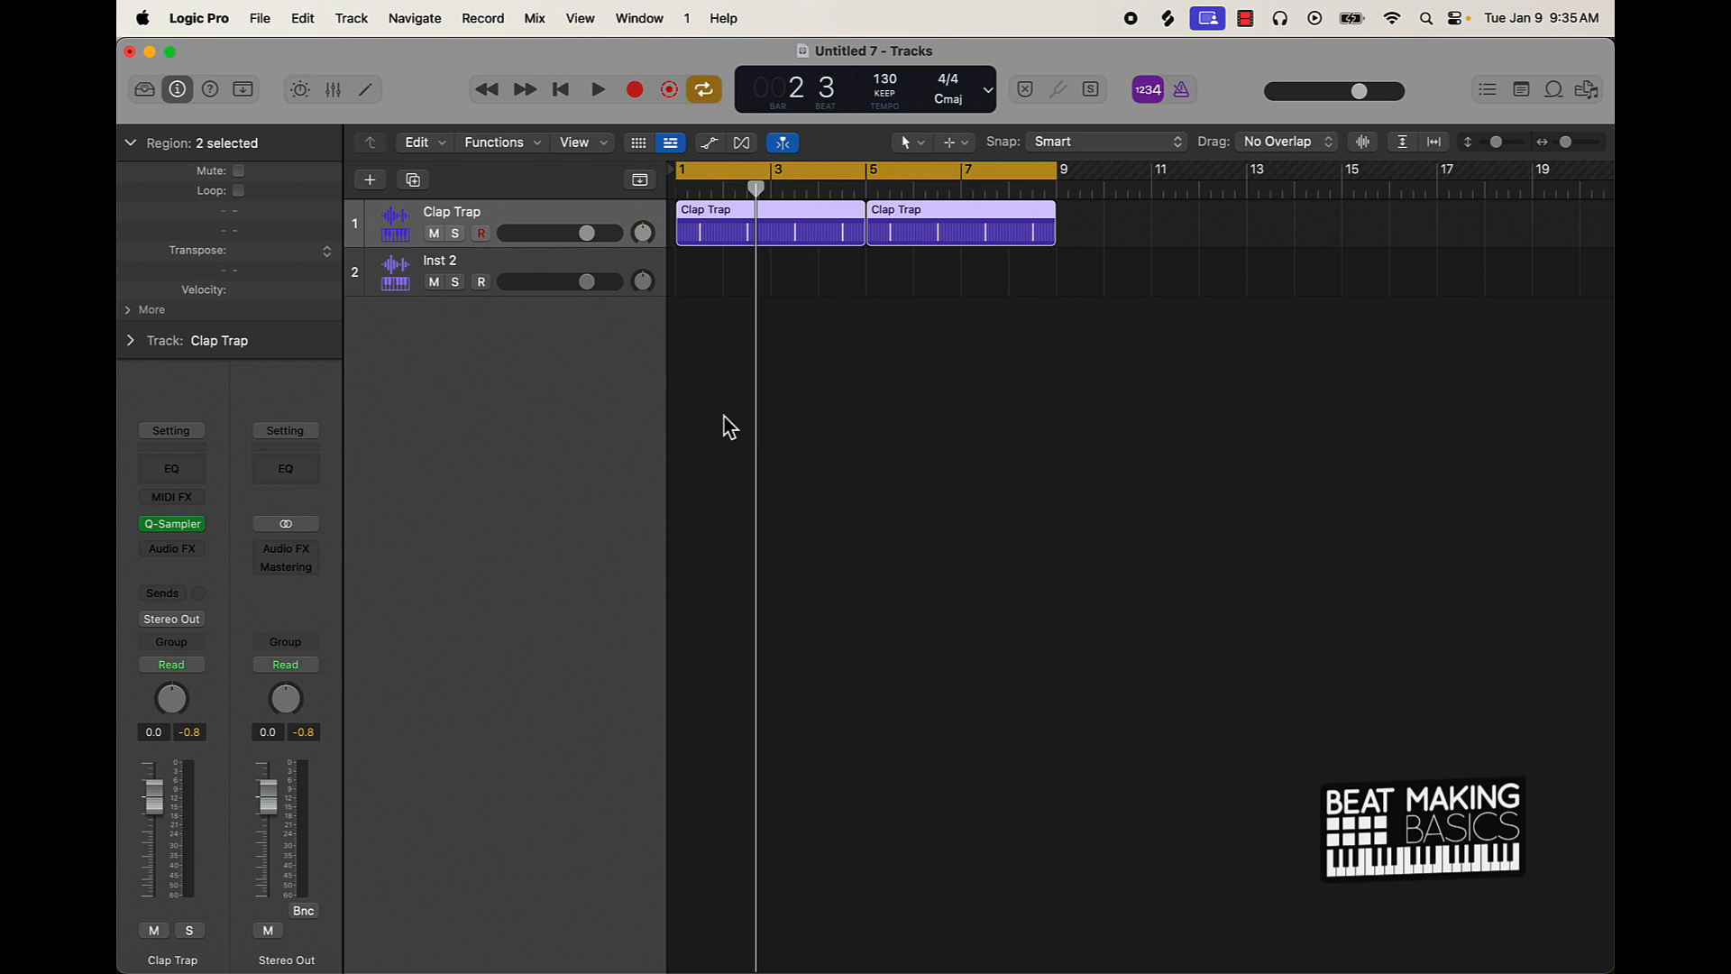
# - Load the "**808Mafia - Hat 02" preset into Quick Sampler on the Inst 2 track and close the plug-in window
pyautogui.click(178, 89)
pyautogui.click(177, 89)
pyautogui.click(405, 282)
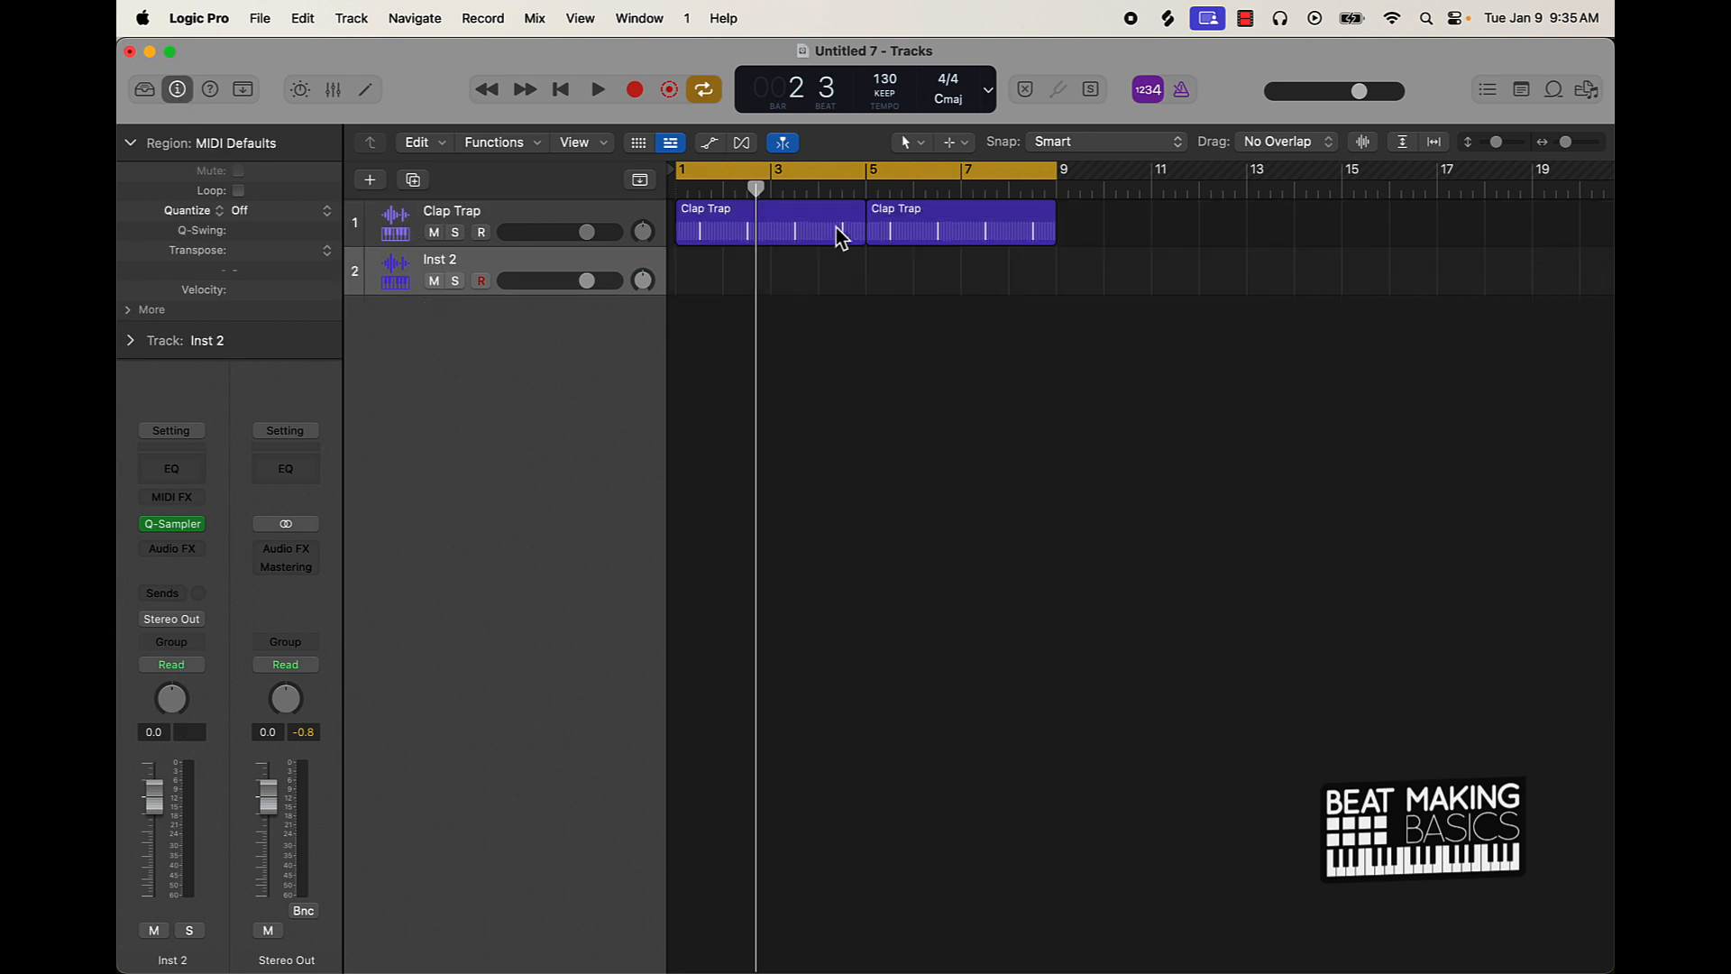
pyautogui.click(174, 528)
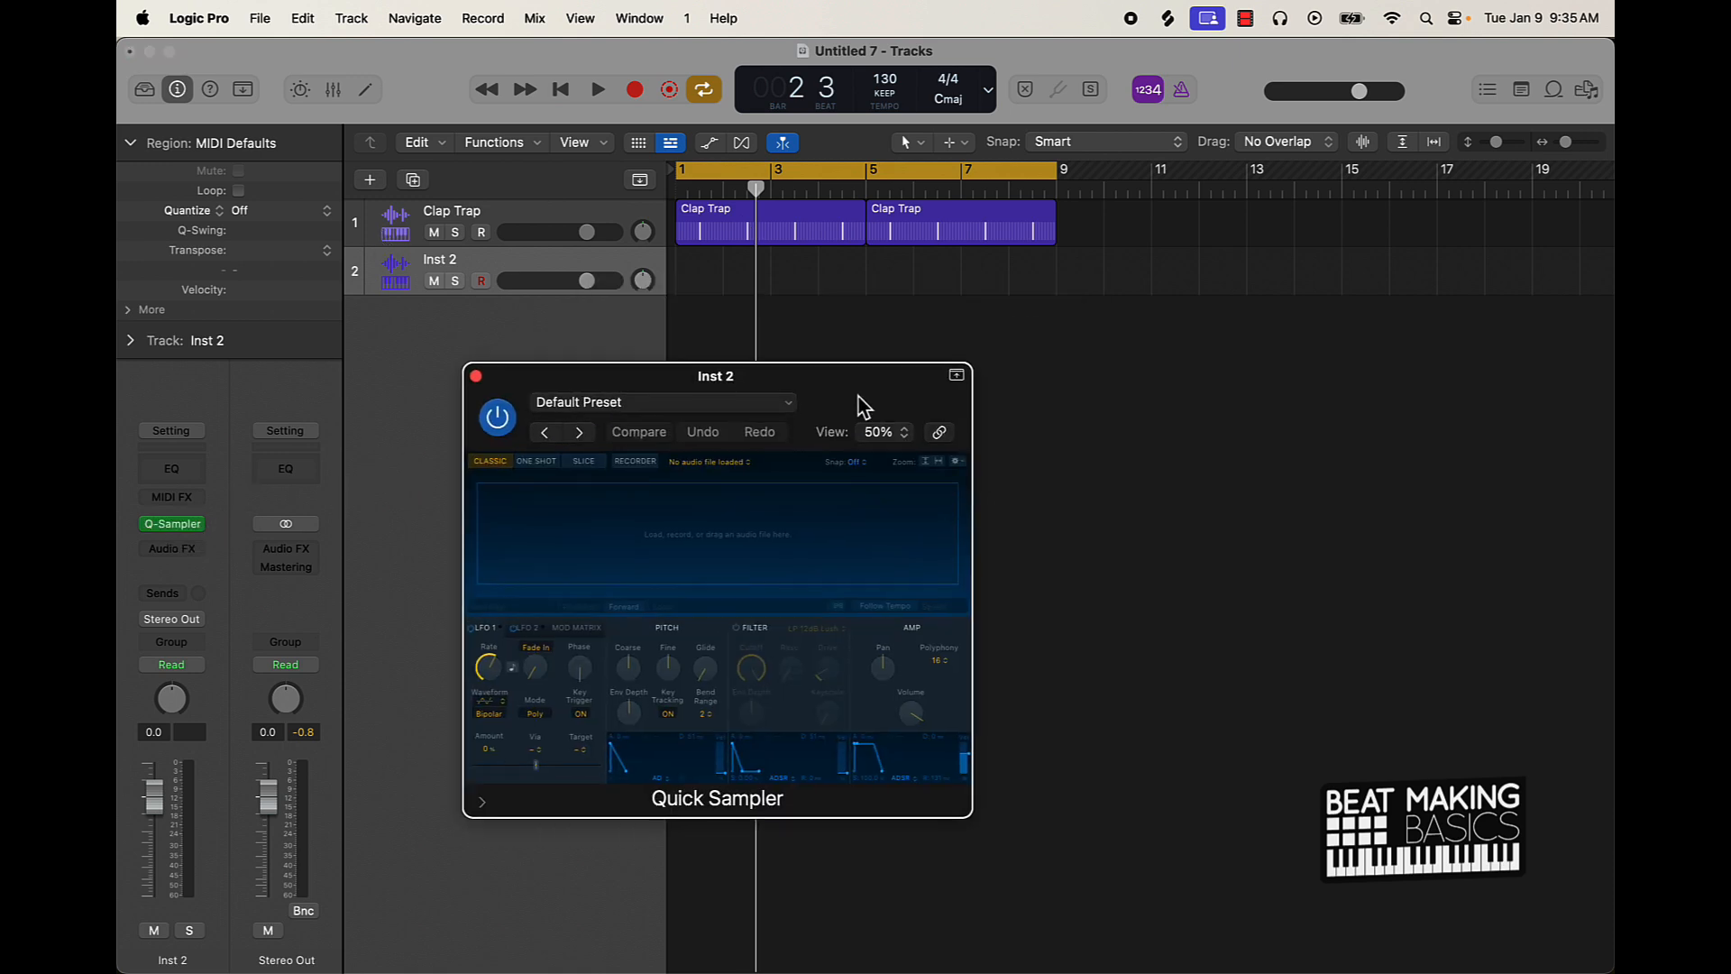
pyautogui.click(626, 406)
pyautogui.scroll(-5, 614, 768)
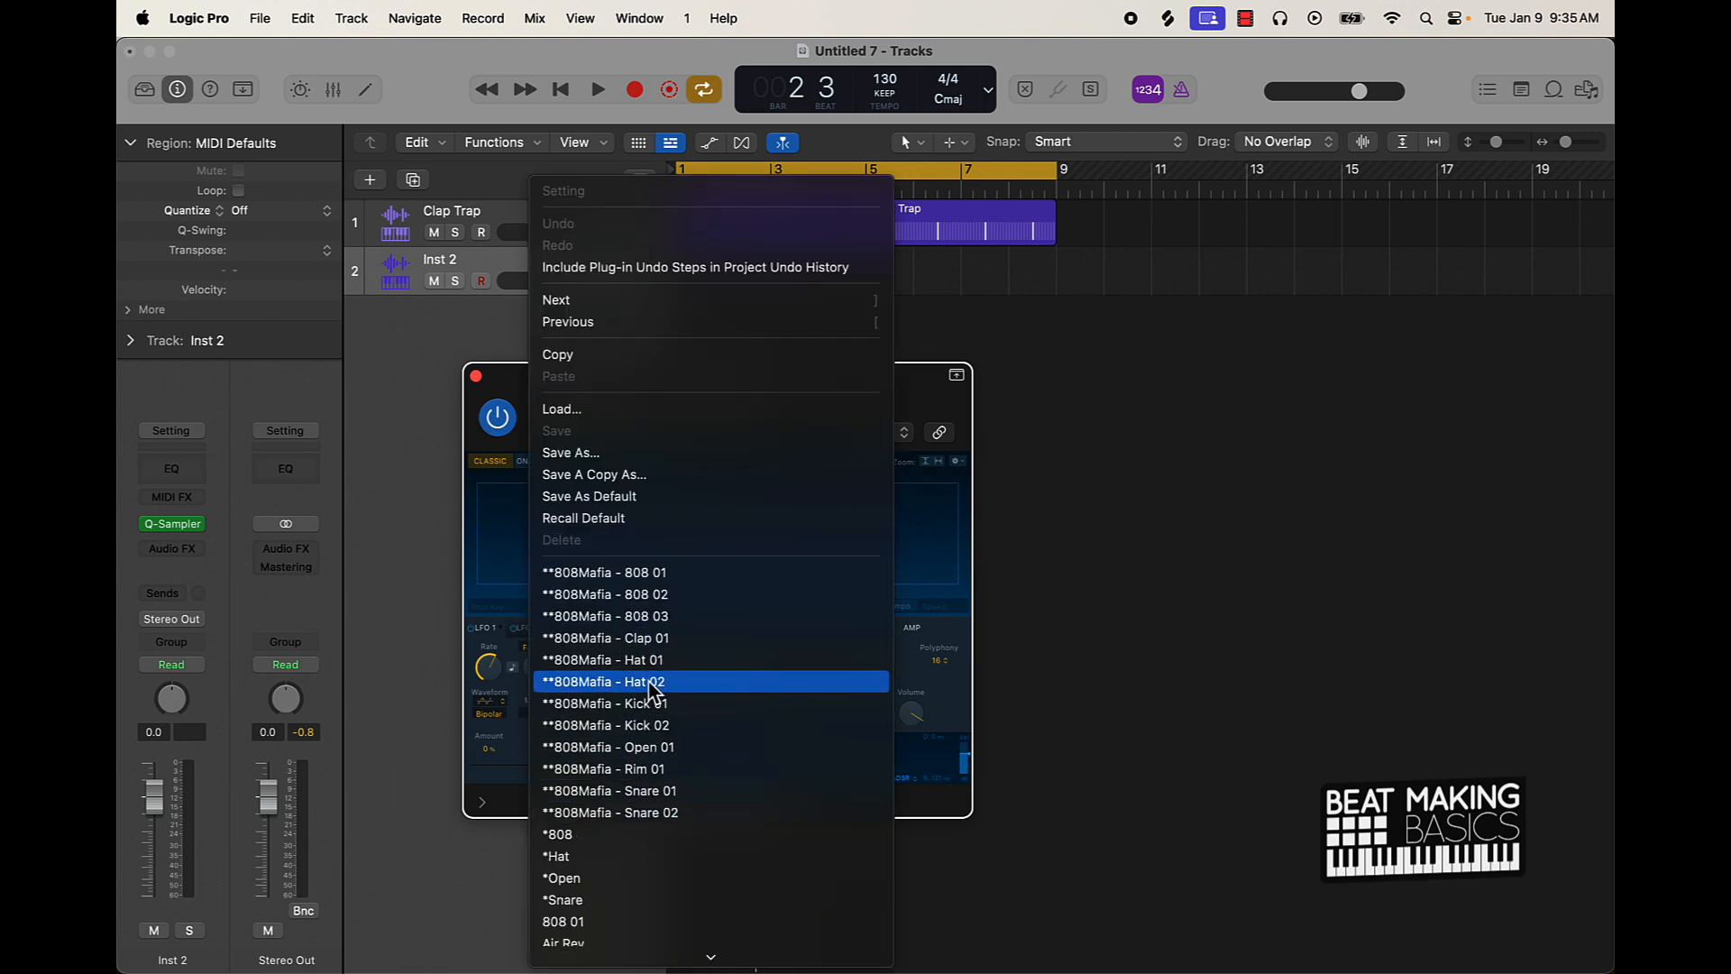
pyautogui.click(653, 683)
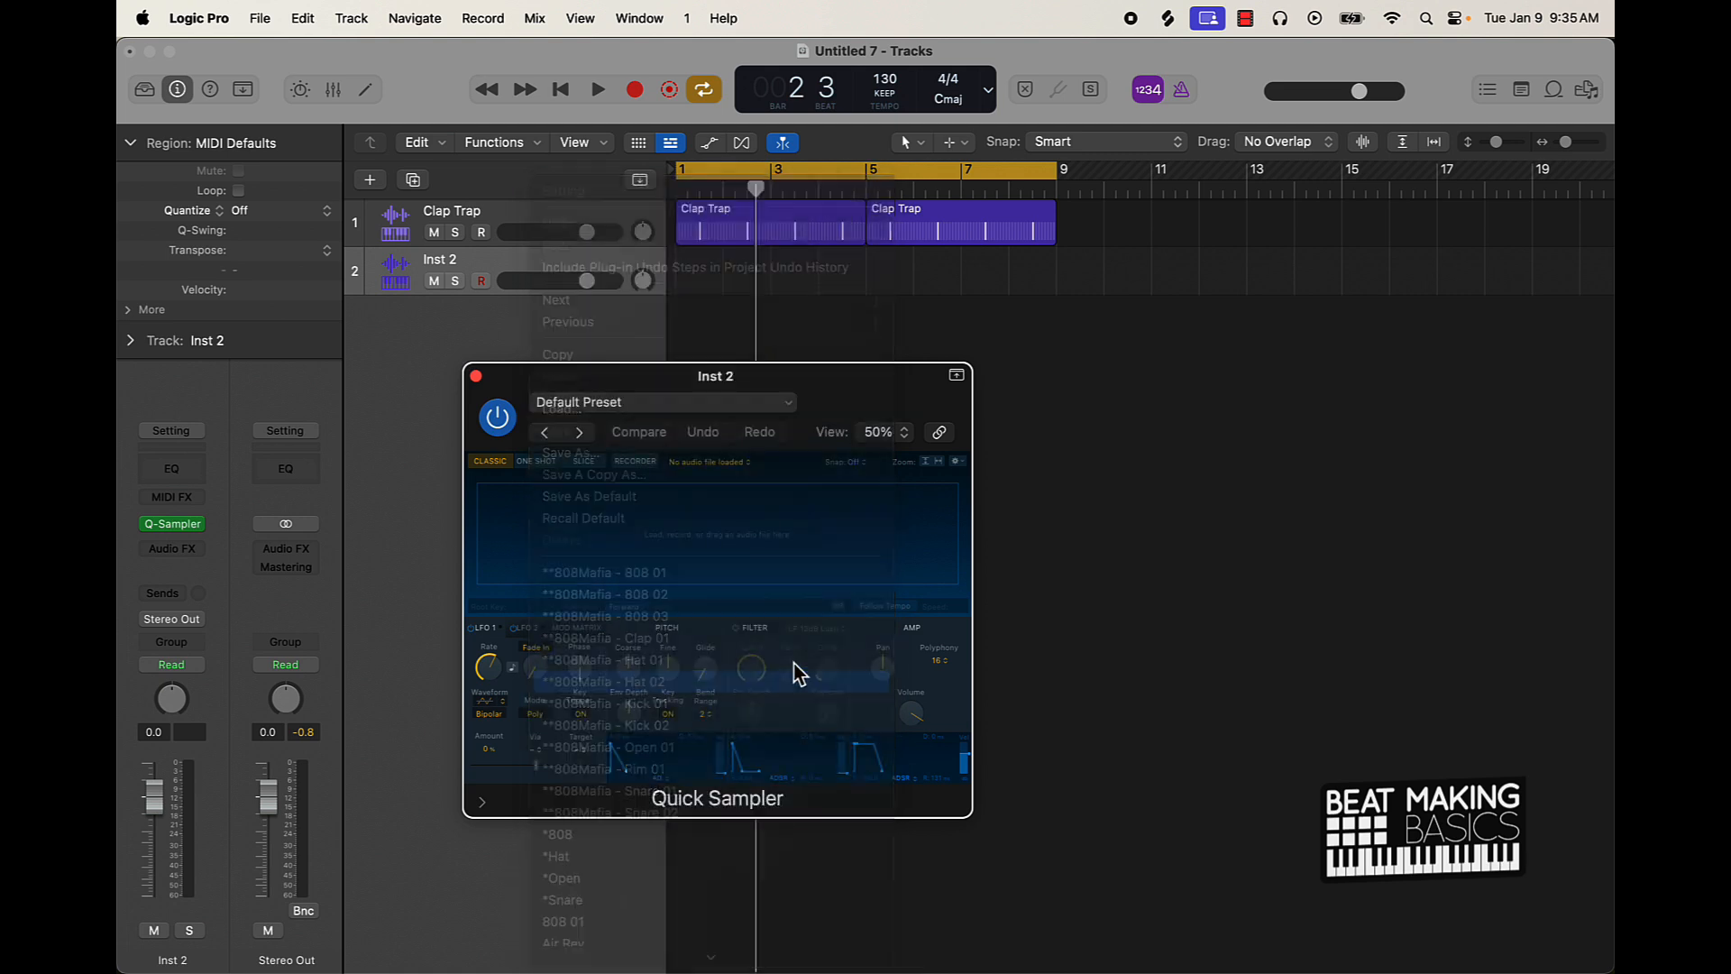
pyautogui.click(476, 376)
# - Open the Step Sequencer for the "**808Mafia - Hat 02" track, keeping its pattern length at 16 steps
pyautogui.hscroll(2, 475, 386)
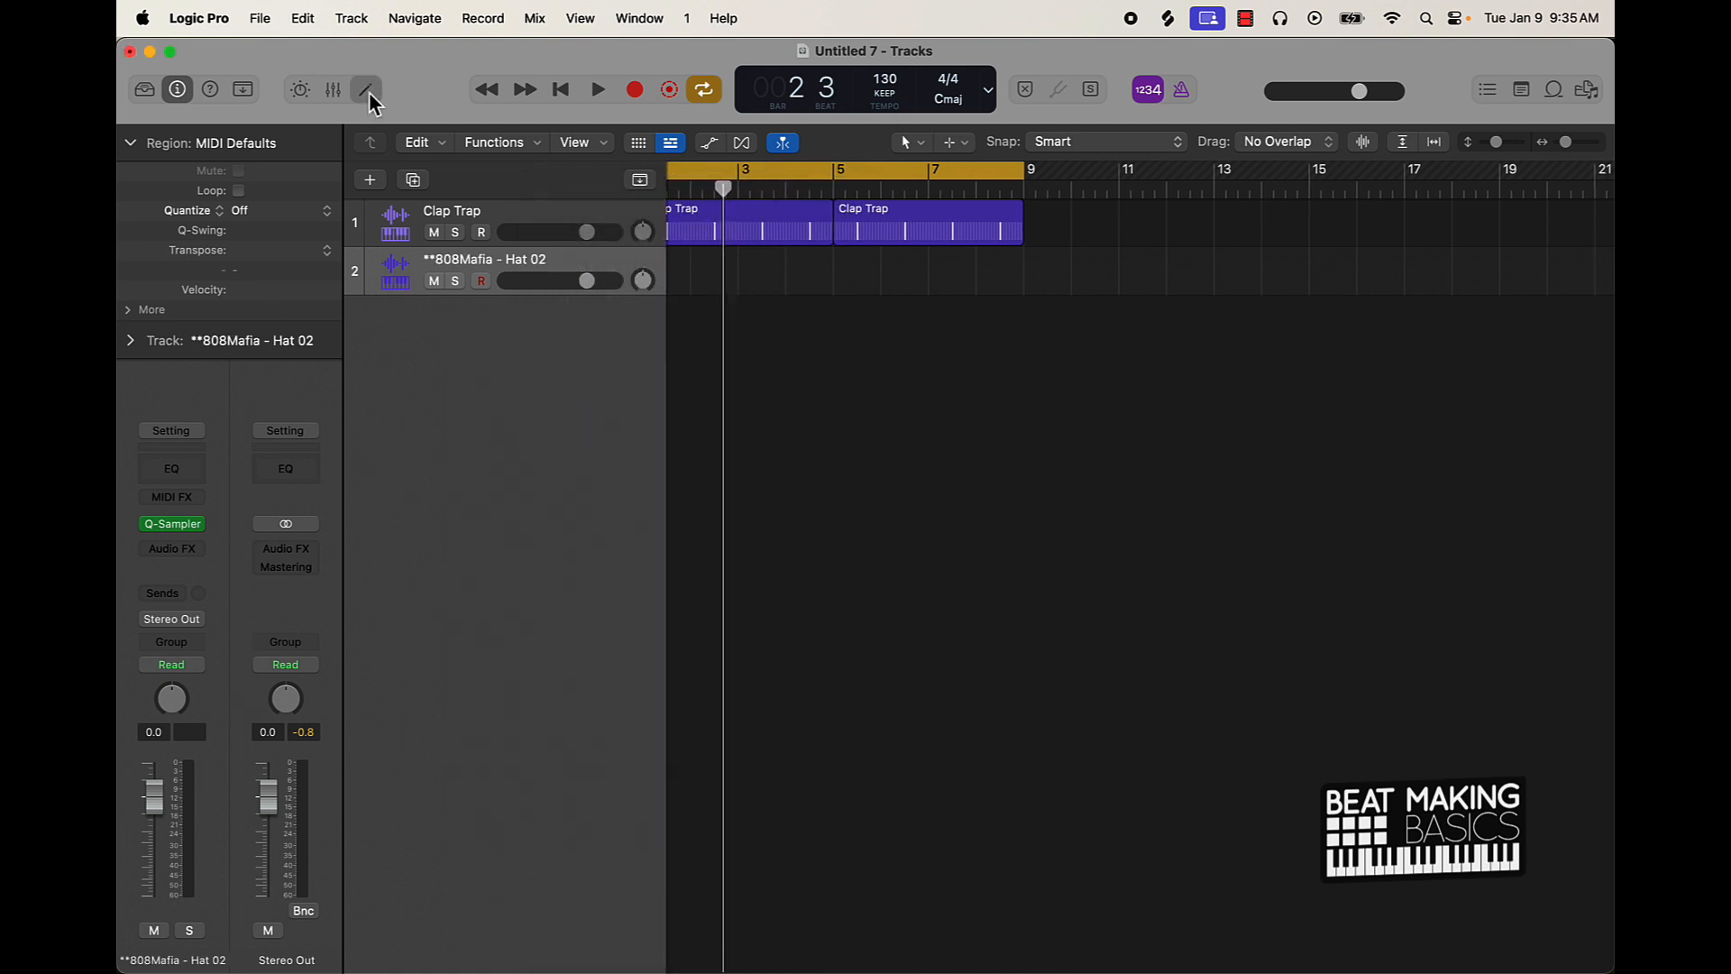
pyautogui.click(370, 93)
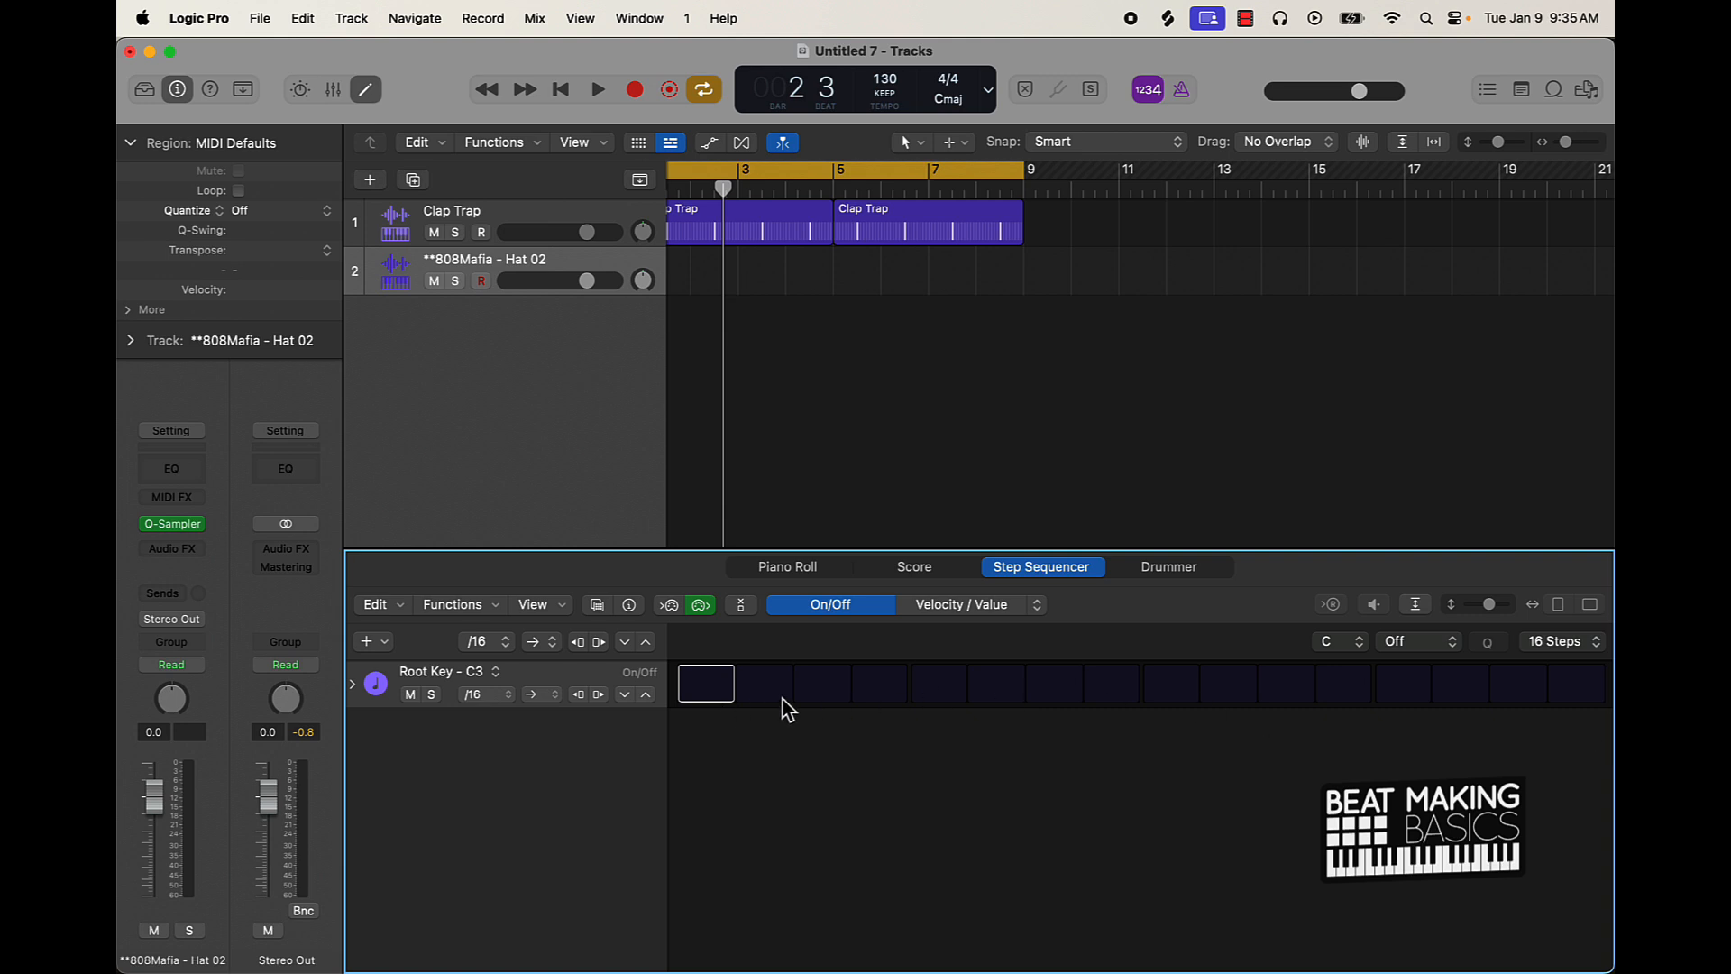
pyautogui.press('Return')
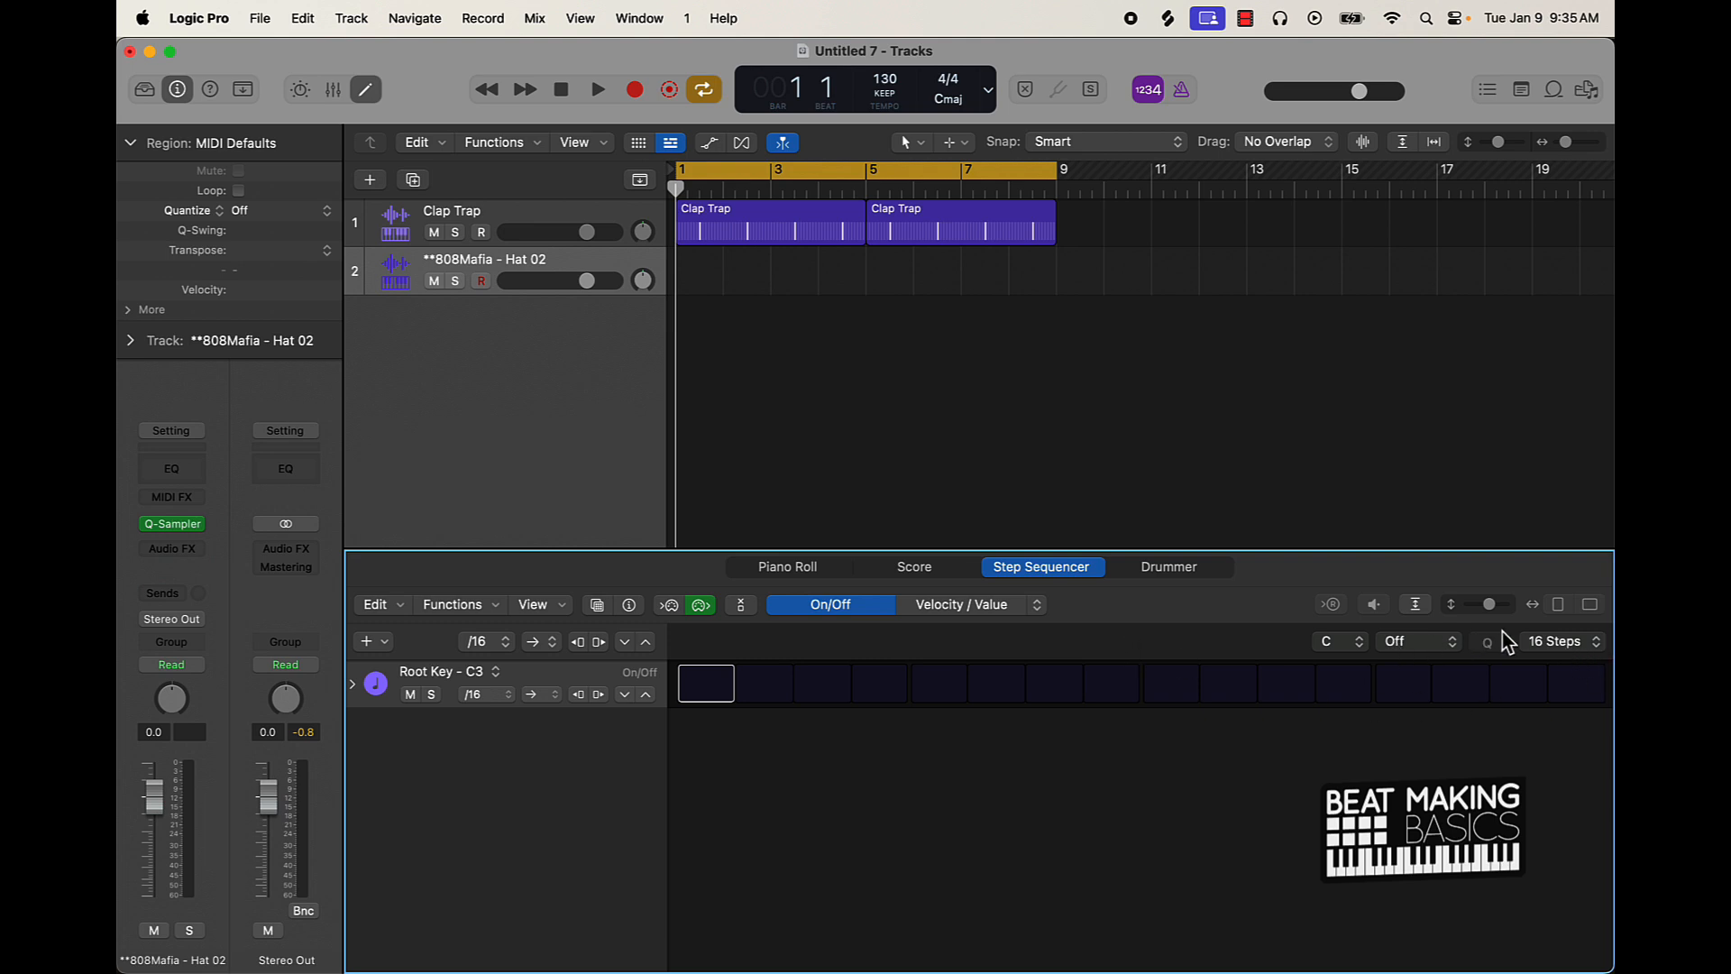
pyautogui.click(1552, 644)
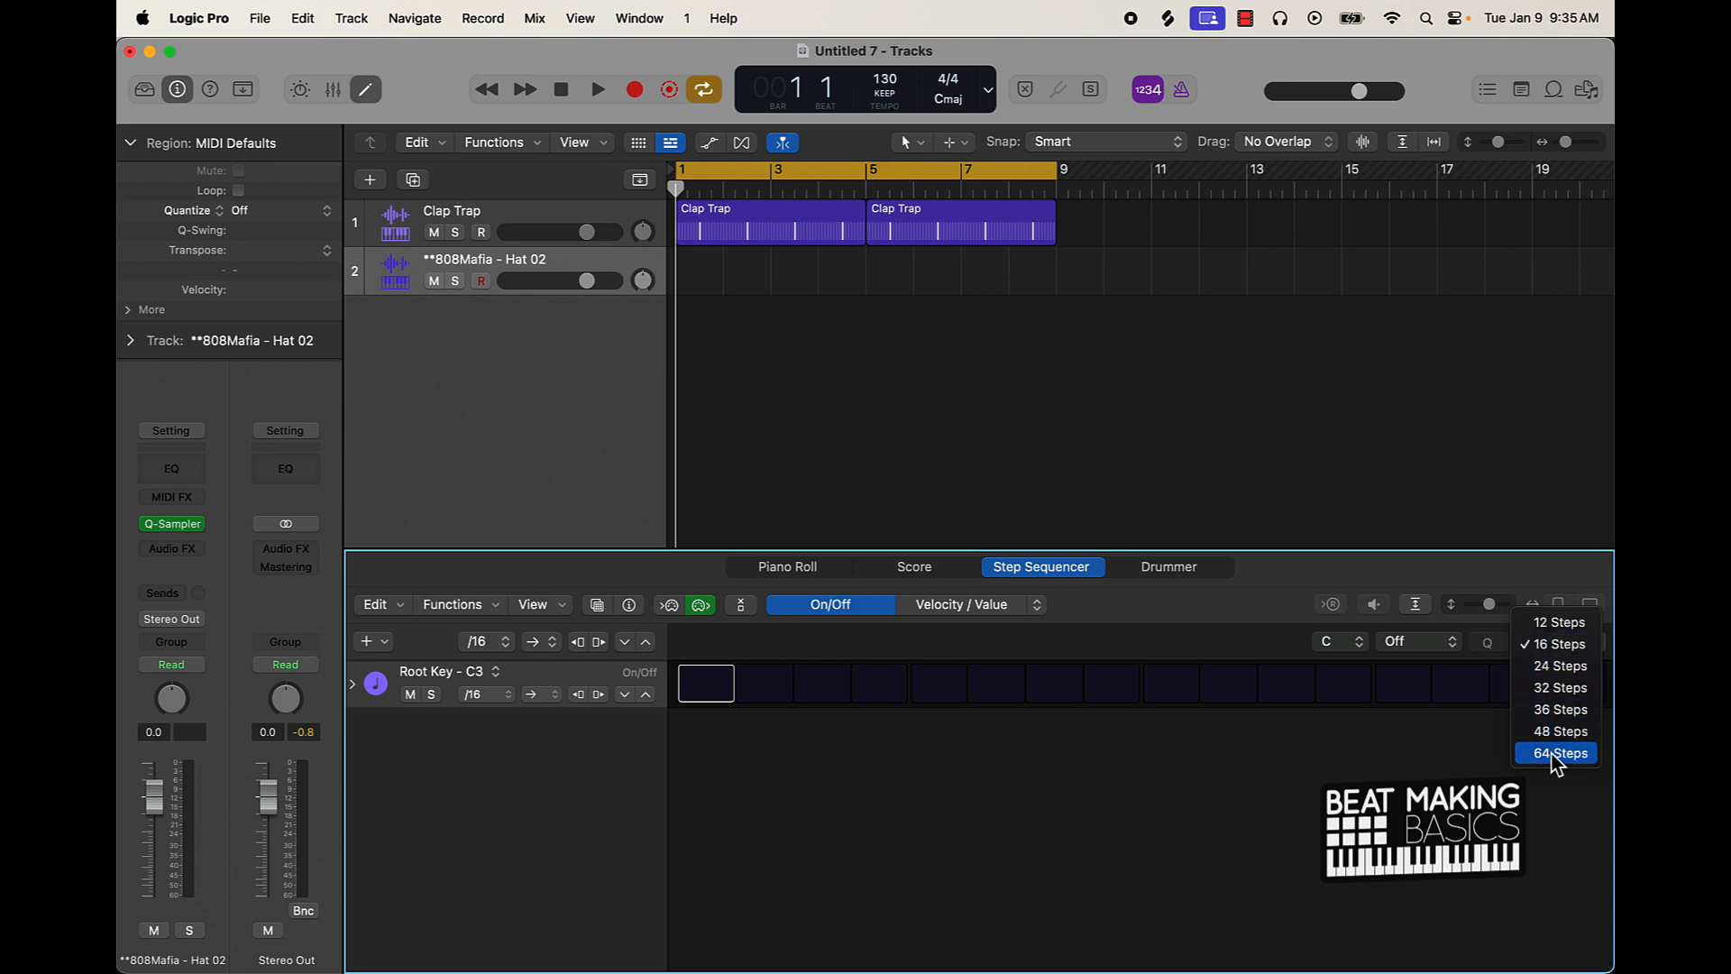
pyautogui.click(1552, 644)
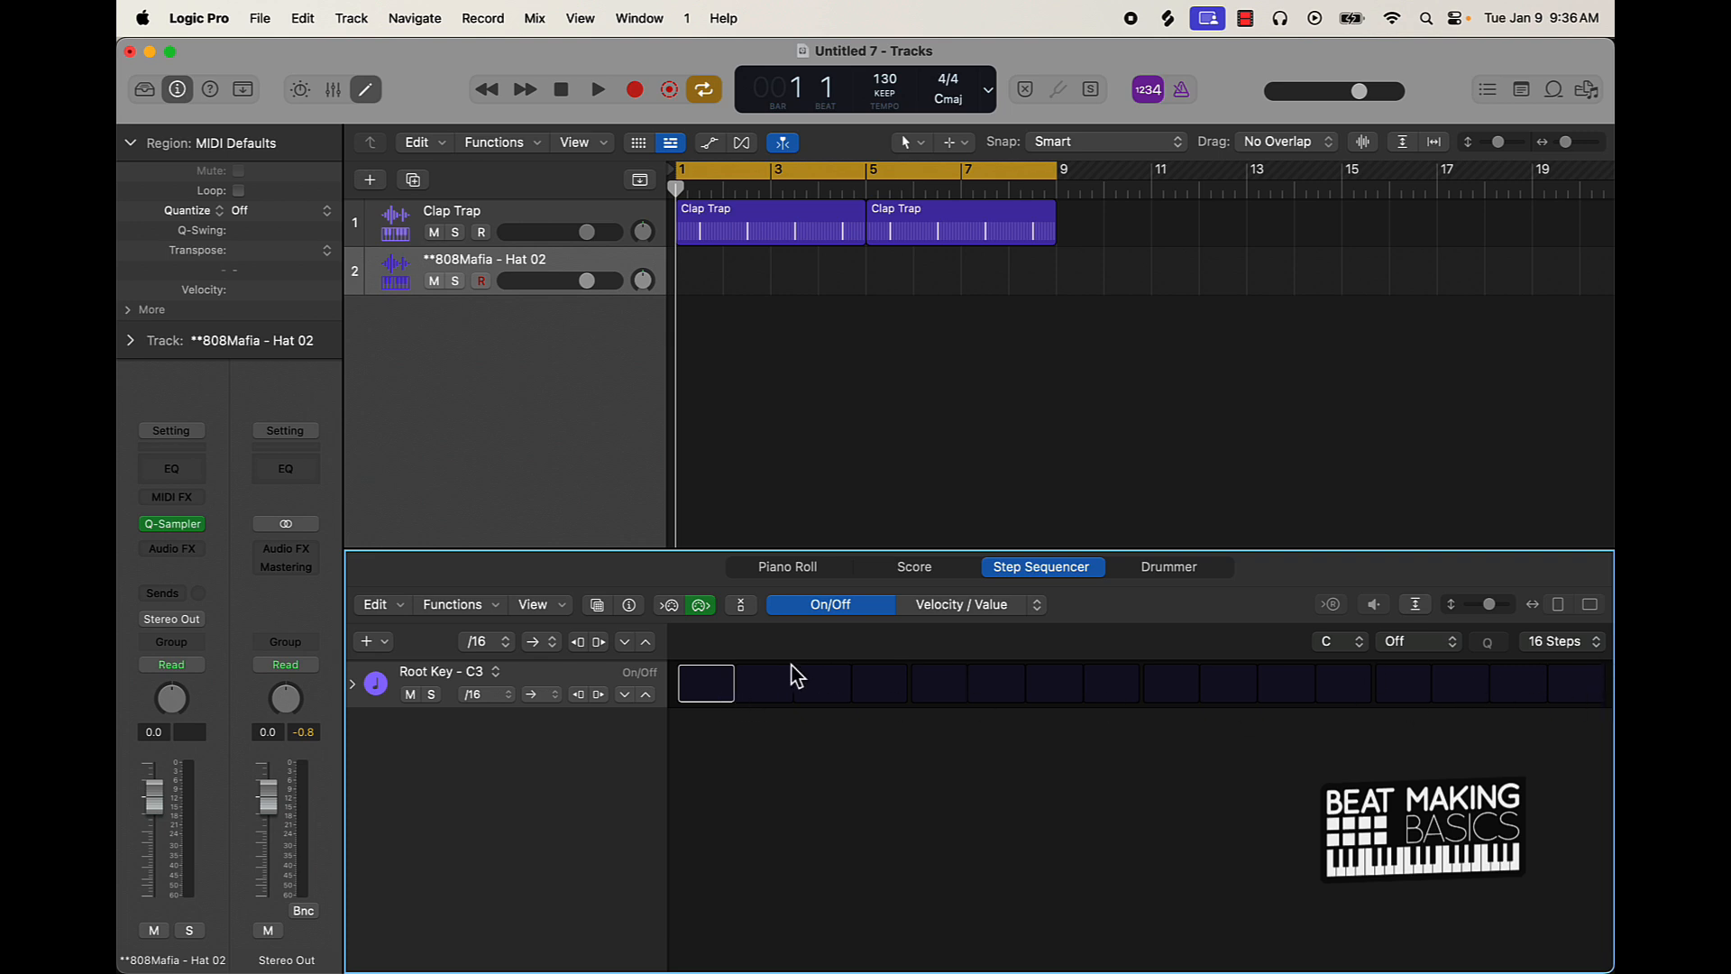
# - Turn on every second step of the 16-step hat pattern, starting on step 1
pyautogui.click(717, 690)
pyautogui.click(812, 690)
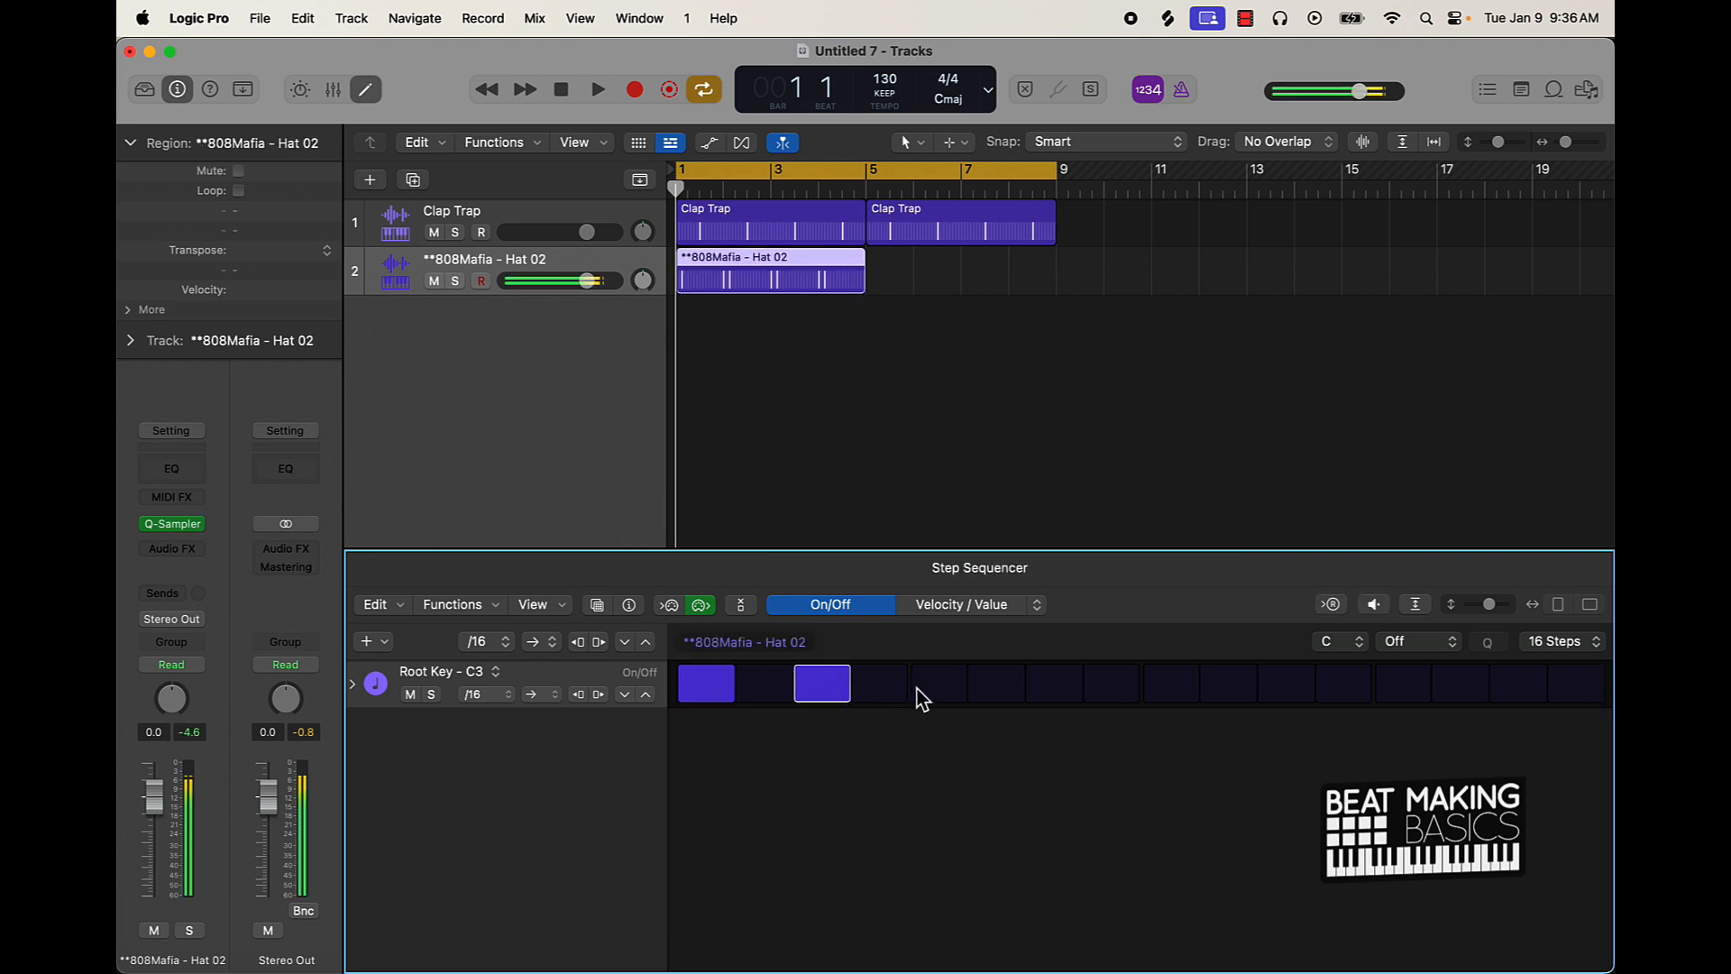
pyautogui.click(929, 690)
pyautogui.click(1051, 690)
pyautogui.click(1171, 687)
pyautogui.click(1286, 687)
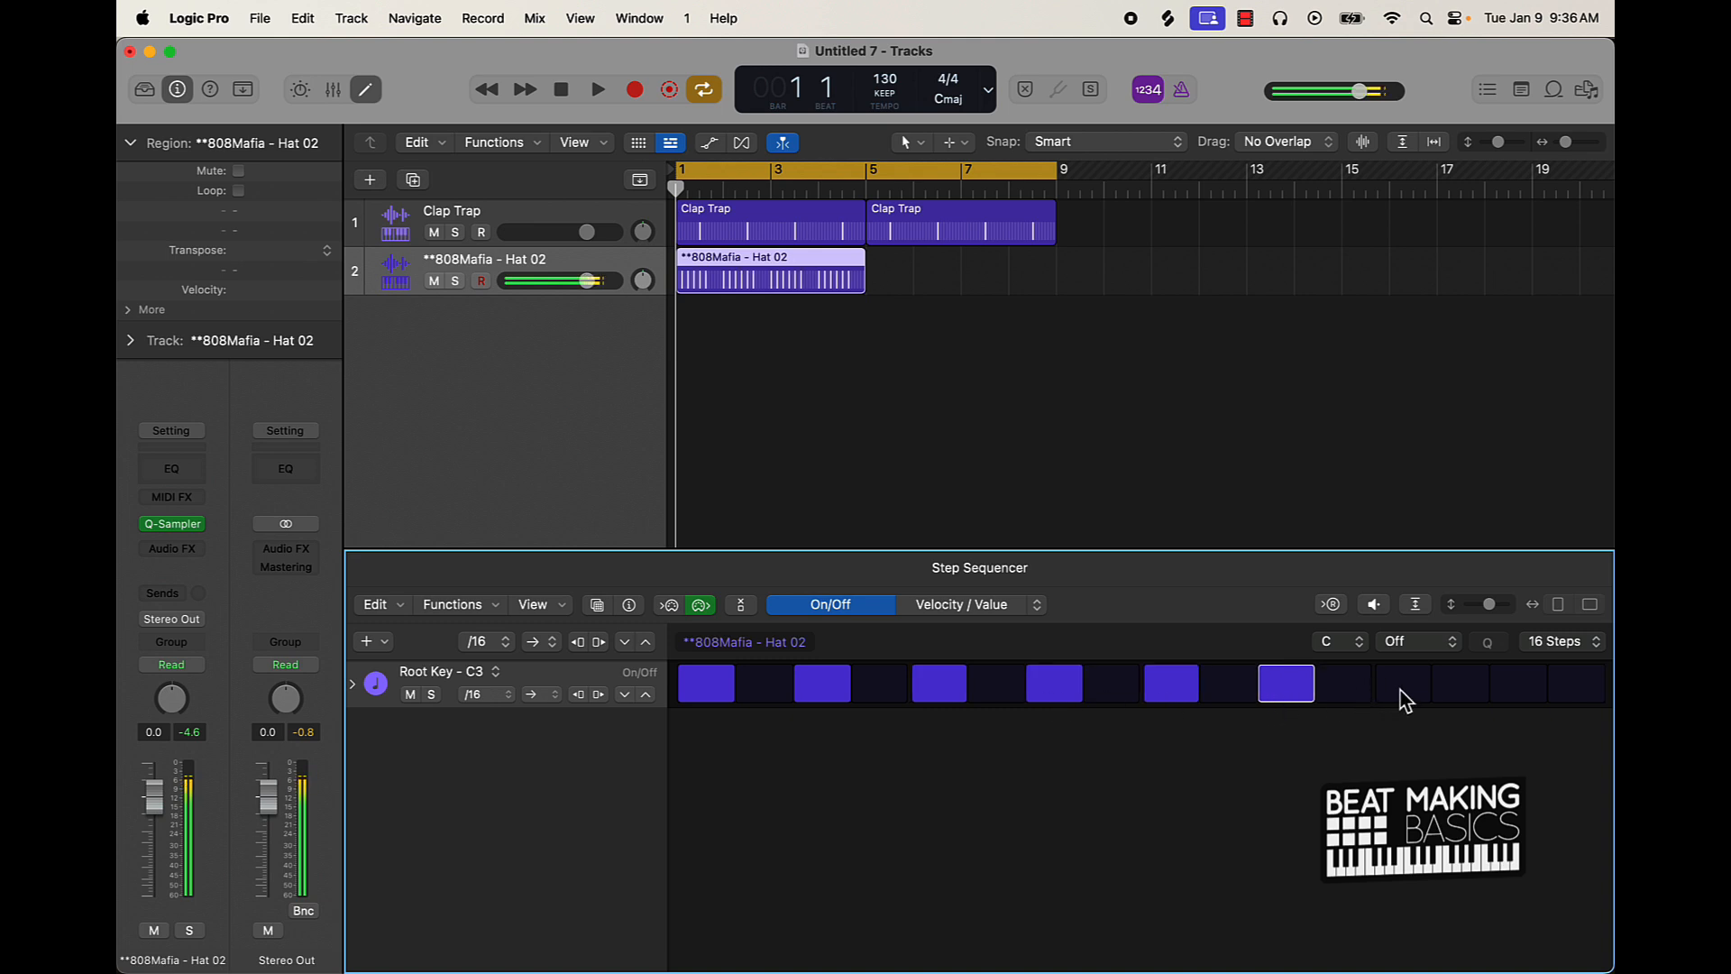
pyautogui.click(1403, 687)
pyautogui.click(1524, 687)
# - Set the hat pattern length to 32 steps and, during playback, add extra hits on steps 18 and 32
pyautogui.click(1562, 648)
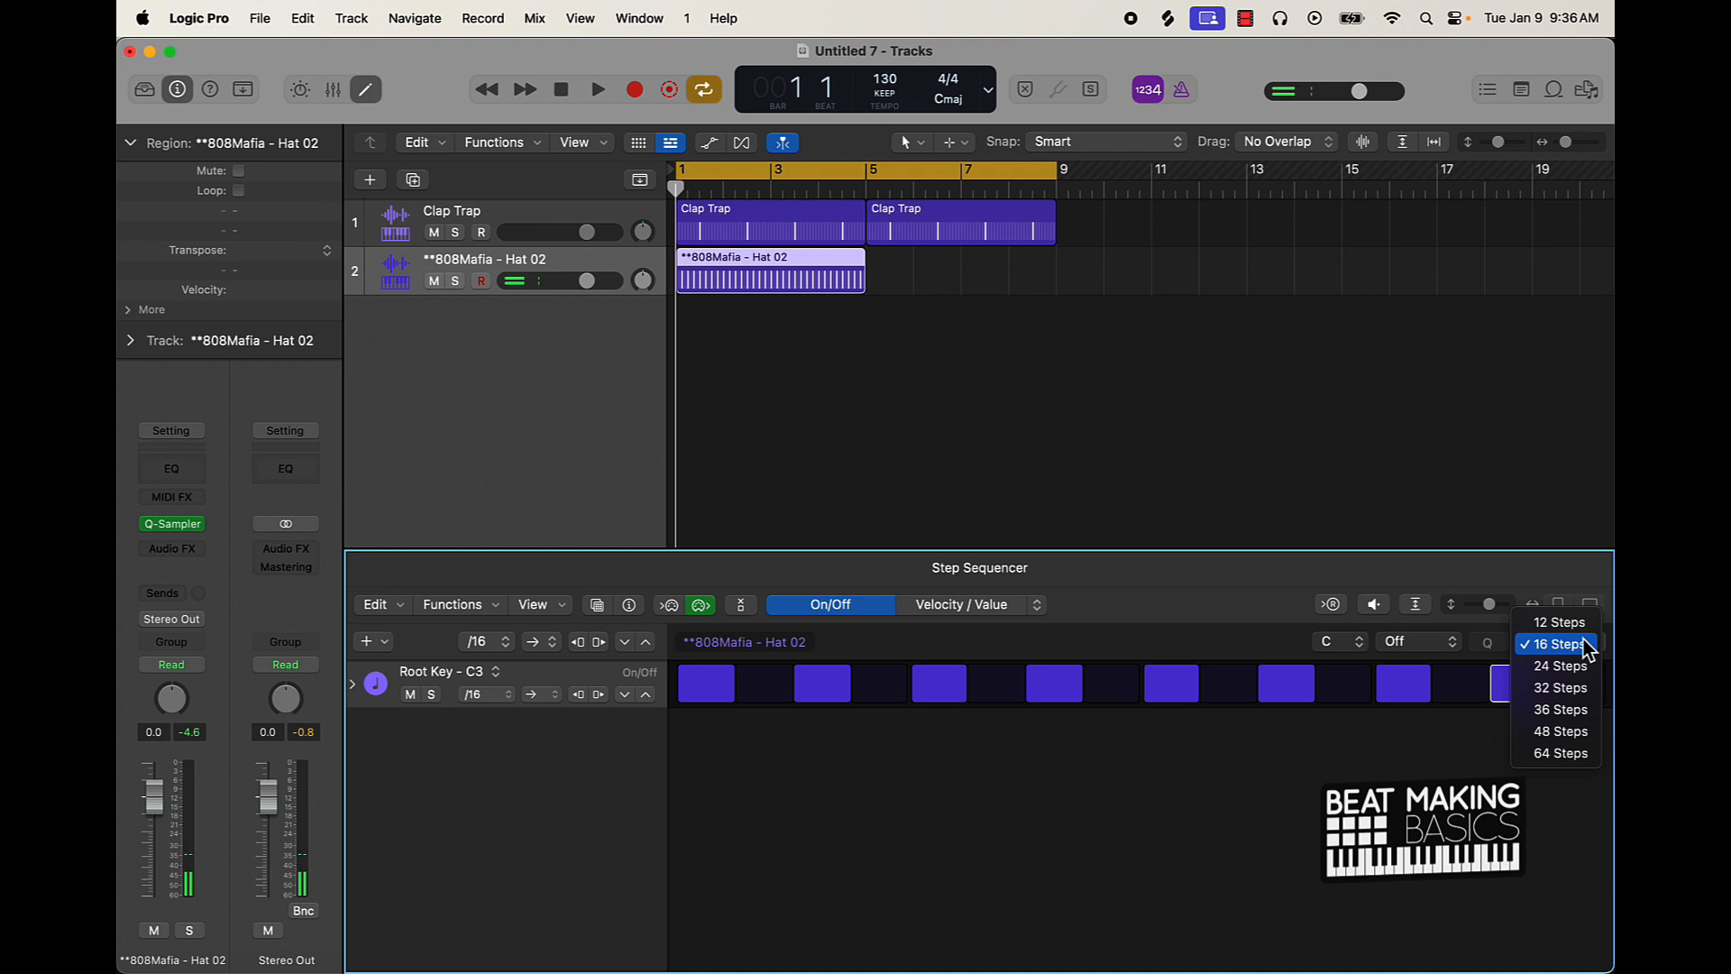
pyautogui.click(1574, 689)
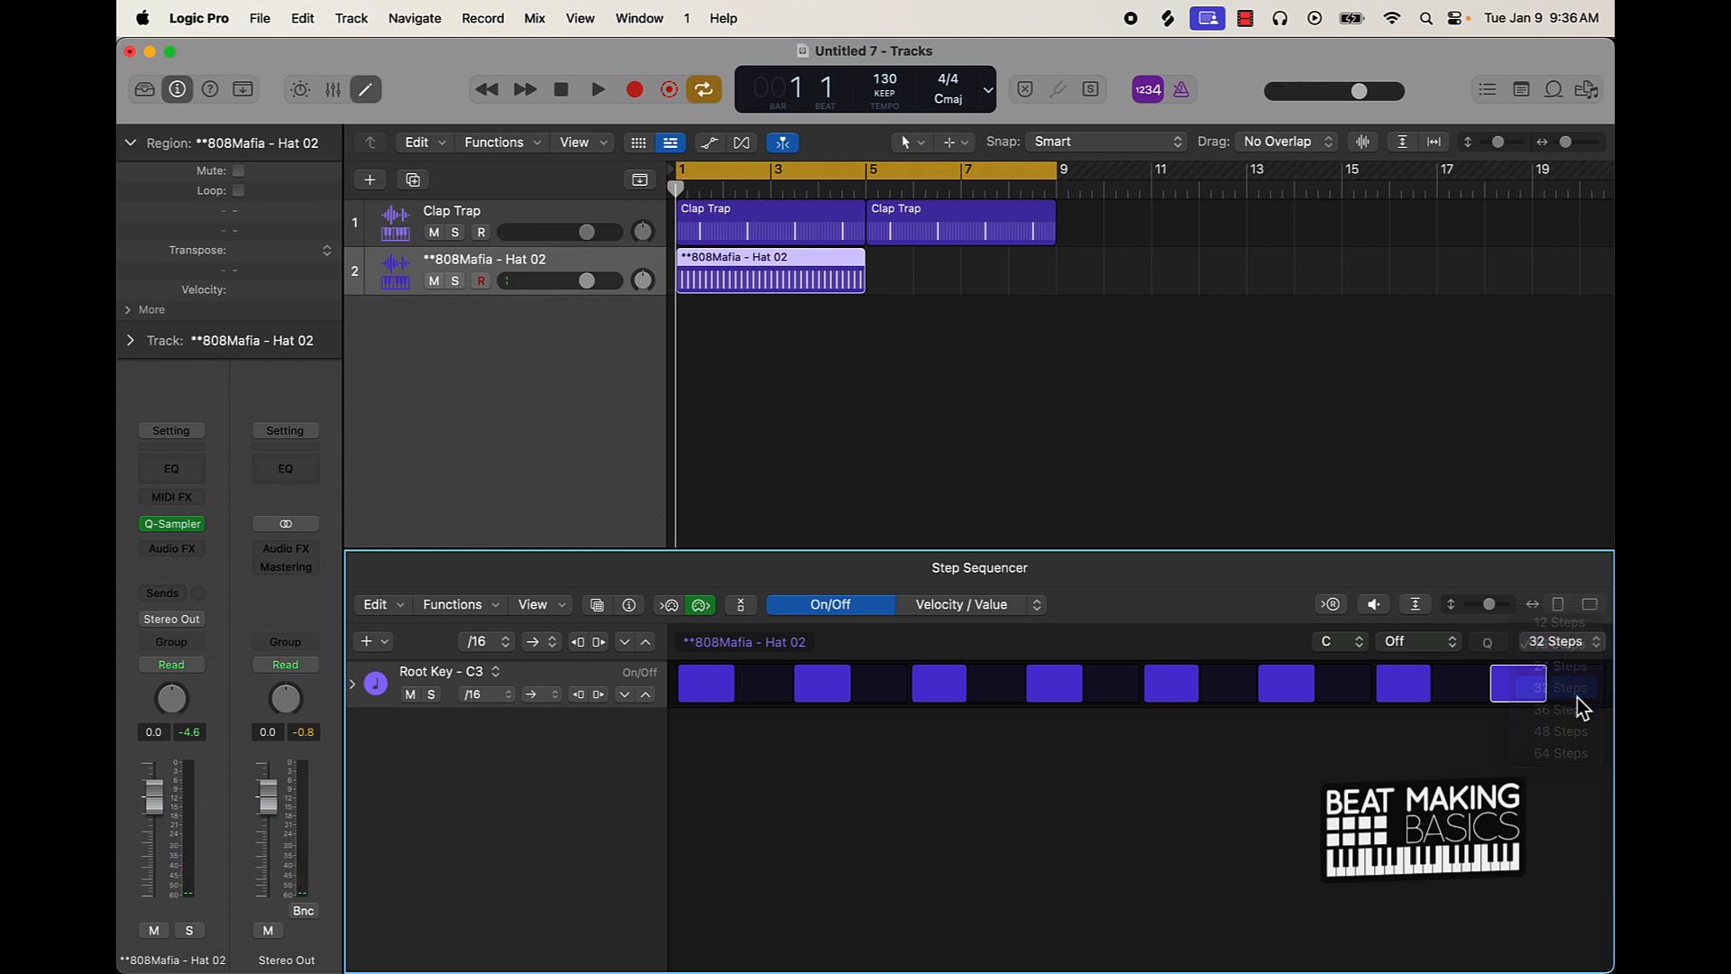
pyautogui.press('space')
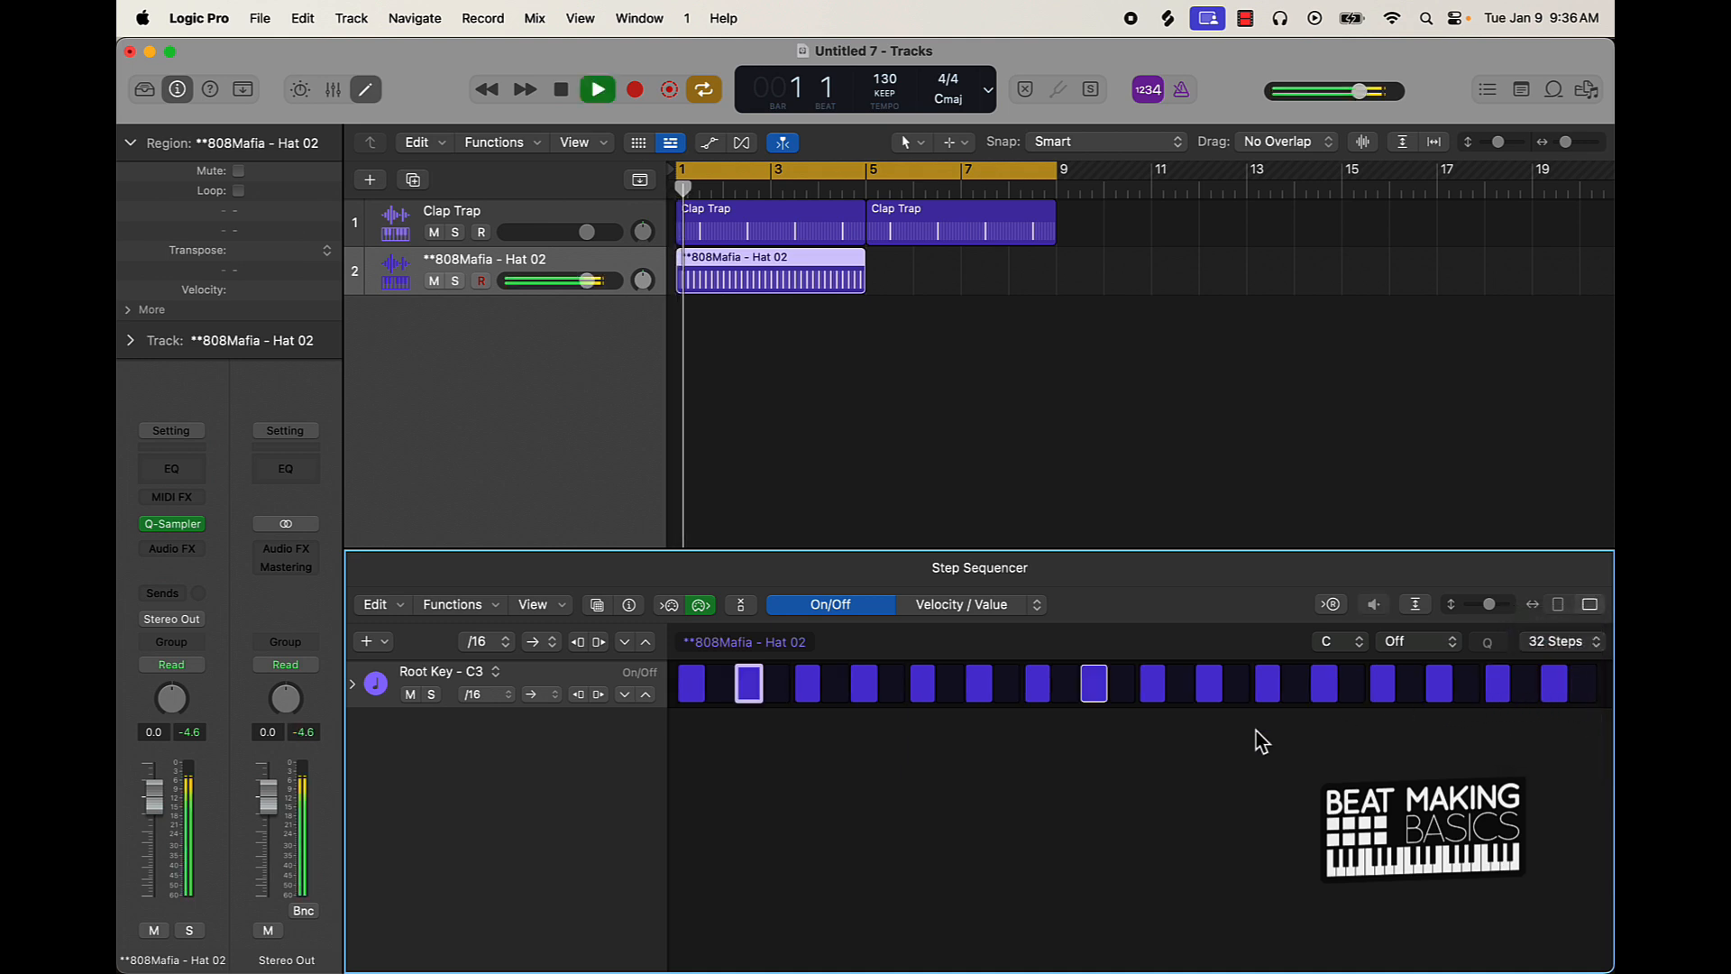
pyautogui.click(1182, 683)
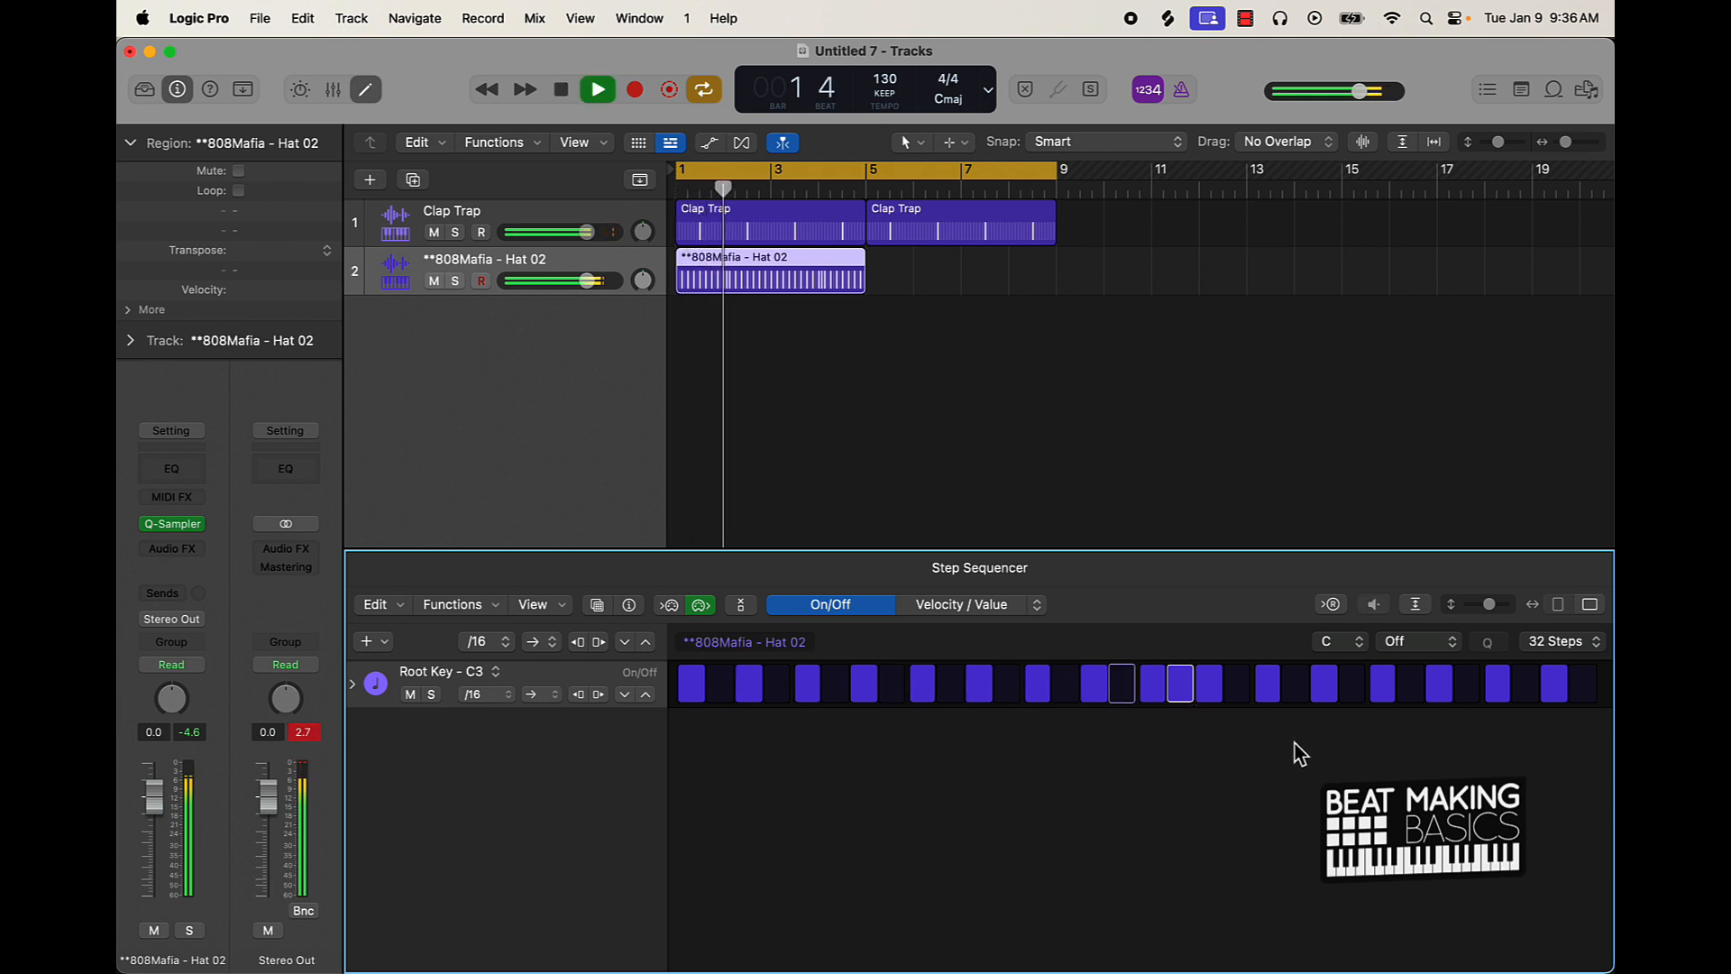
pyautogui.click(1579, 693)
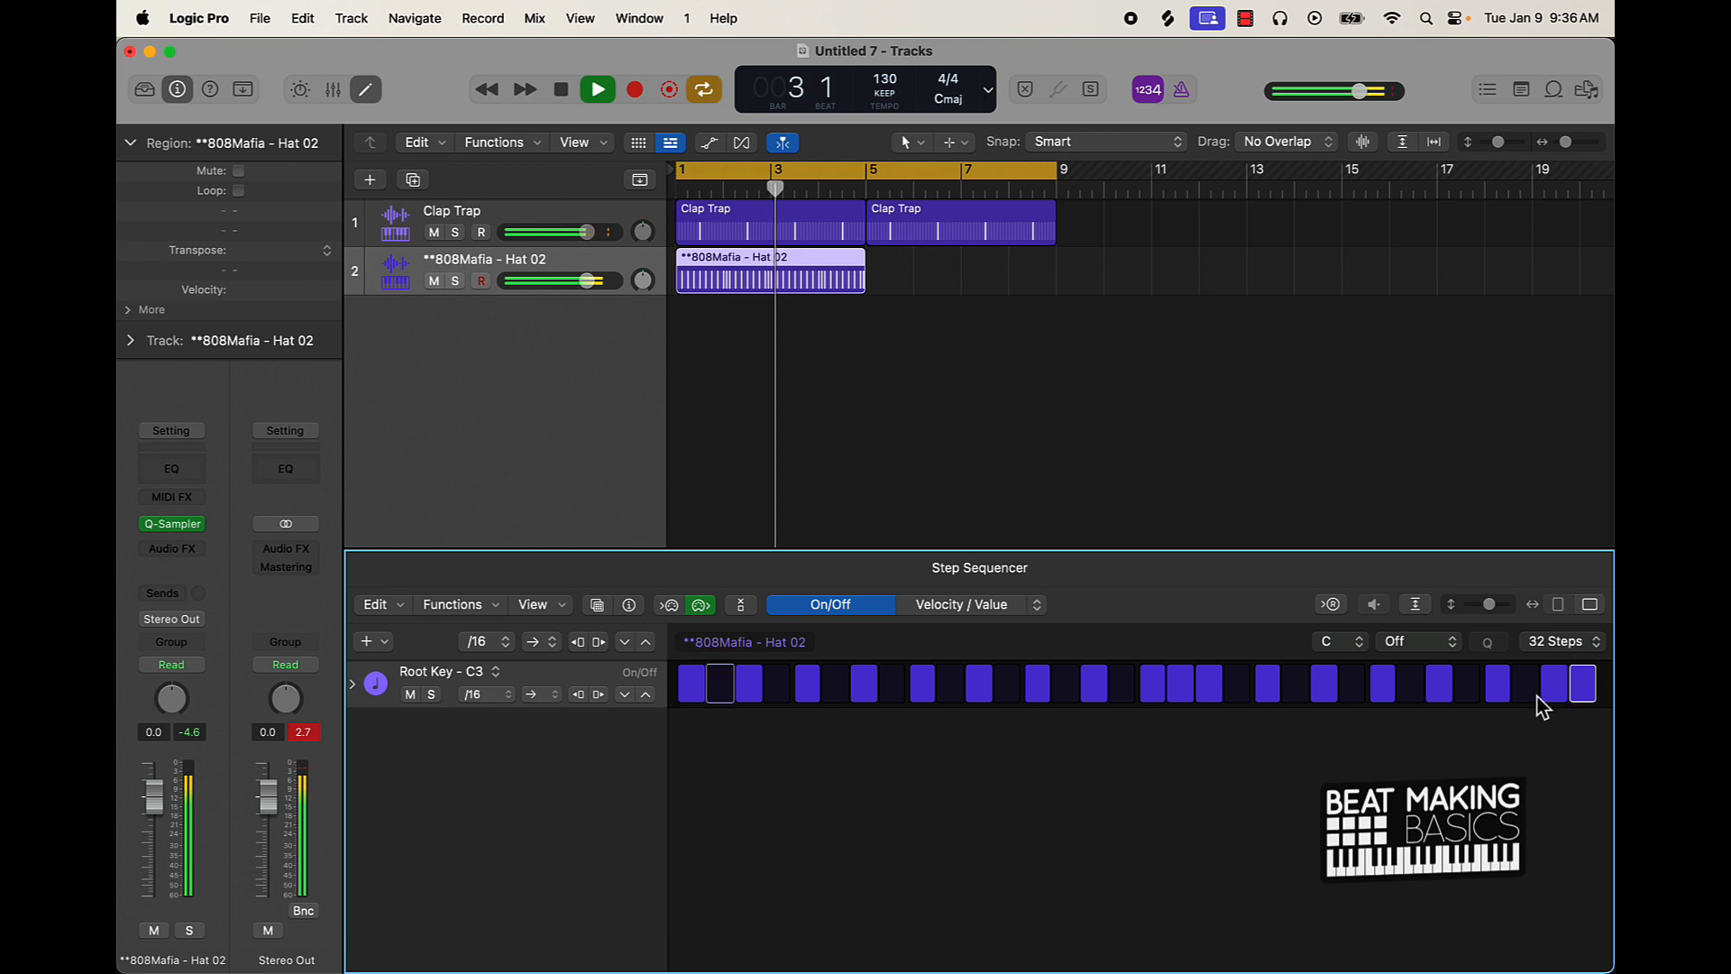
pyautogui.press('space')
# - Repeat the hat region once so the copy fills bars 5 to 8
pyautogui.click(820, 309)
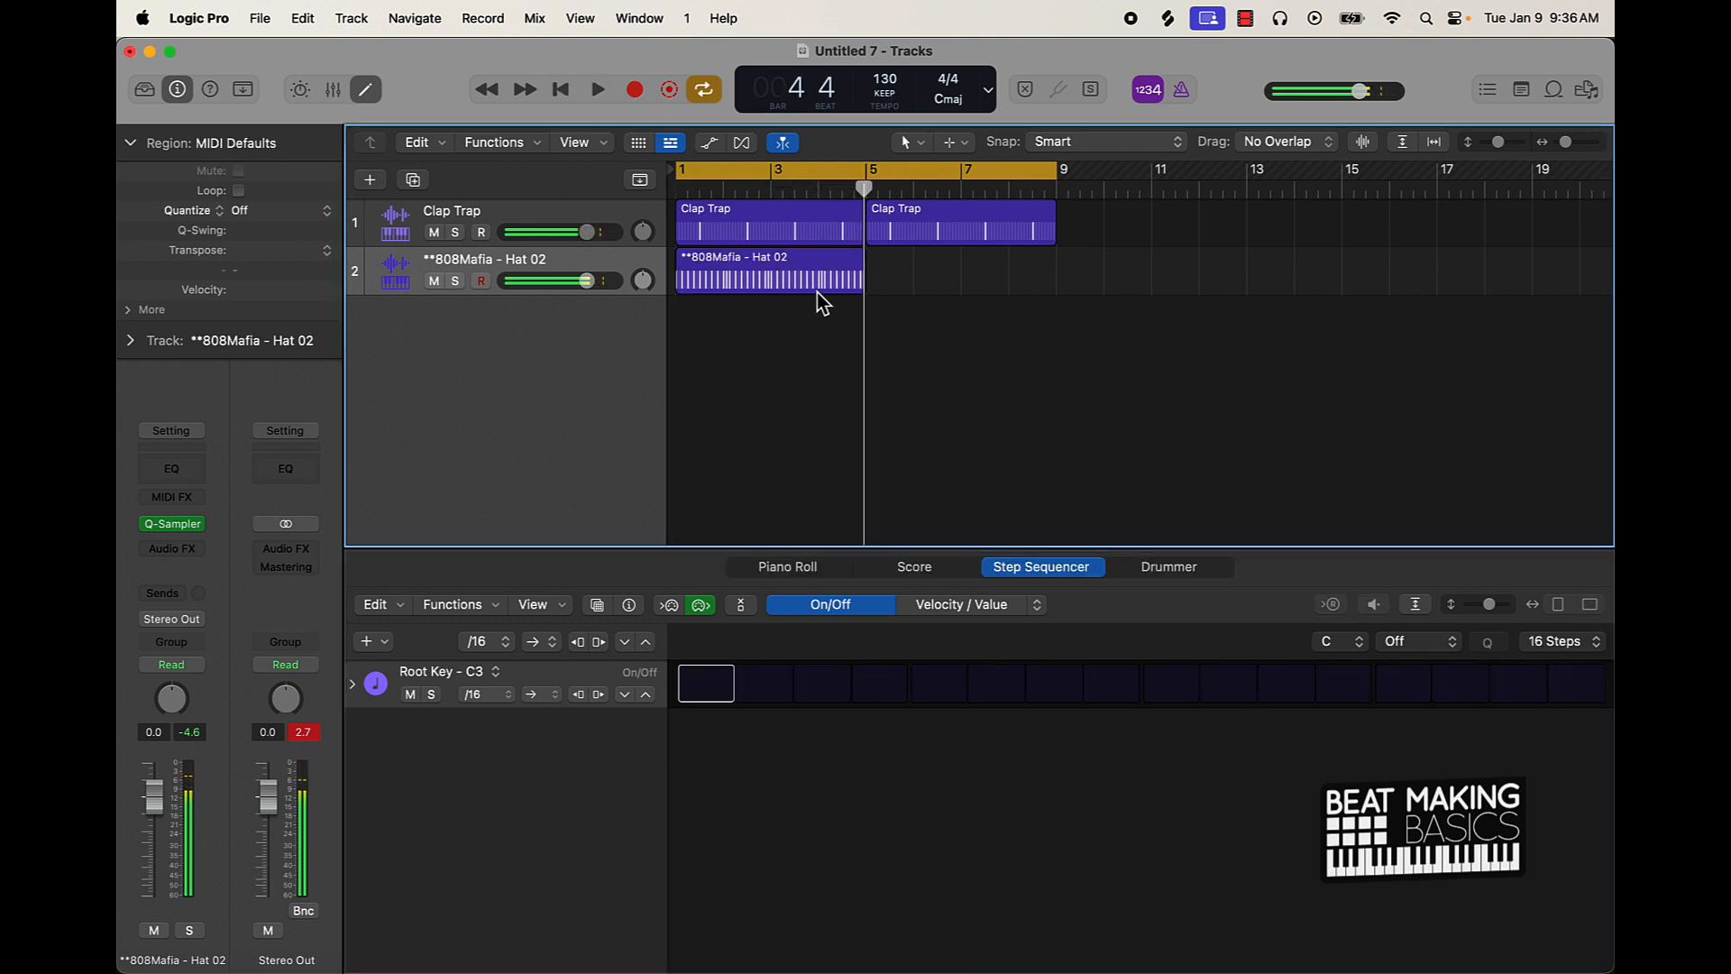
pyautogui.press('super+r')
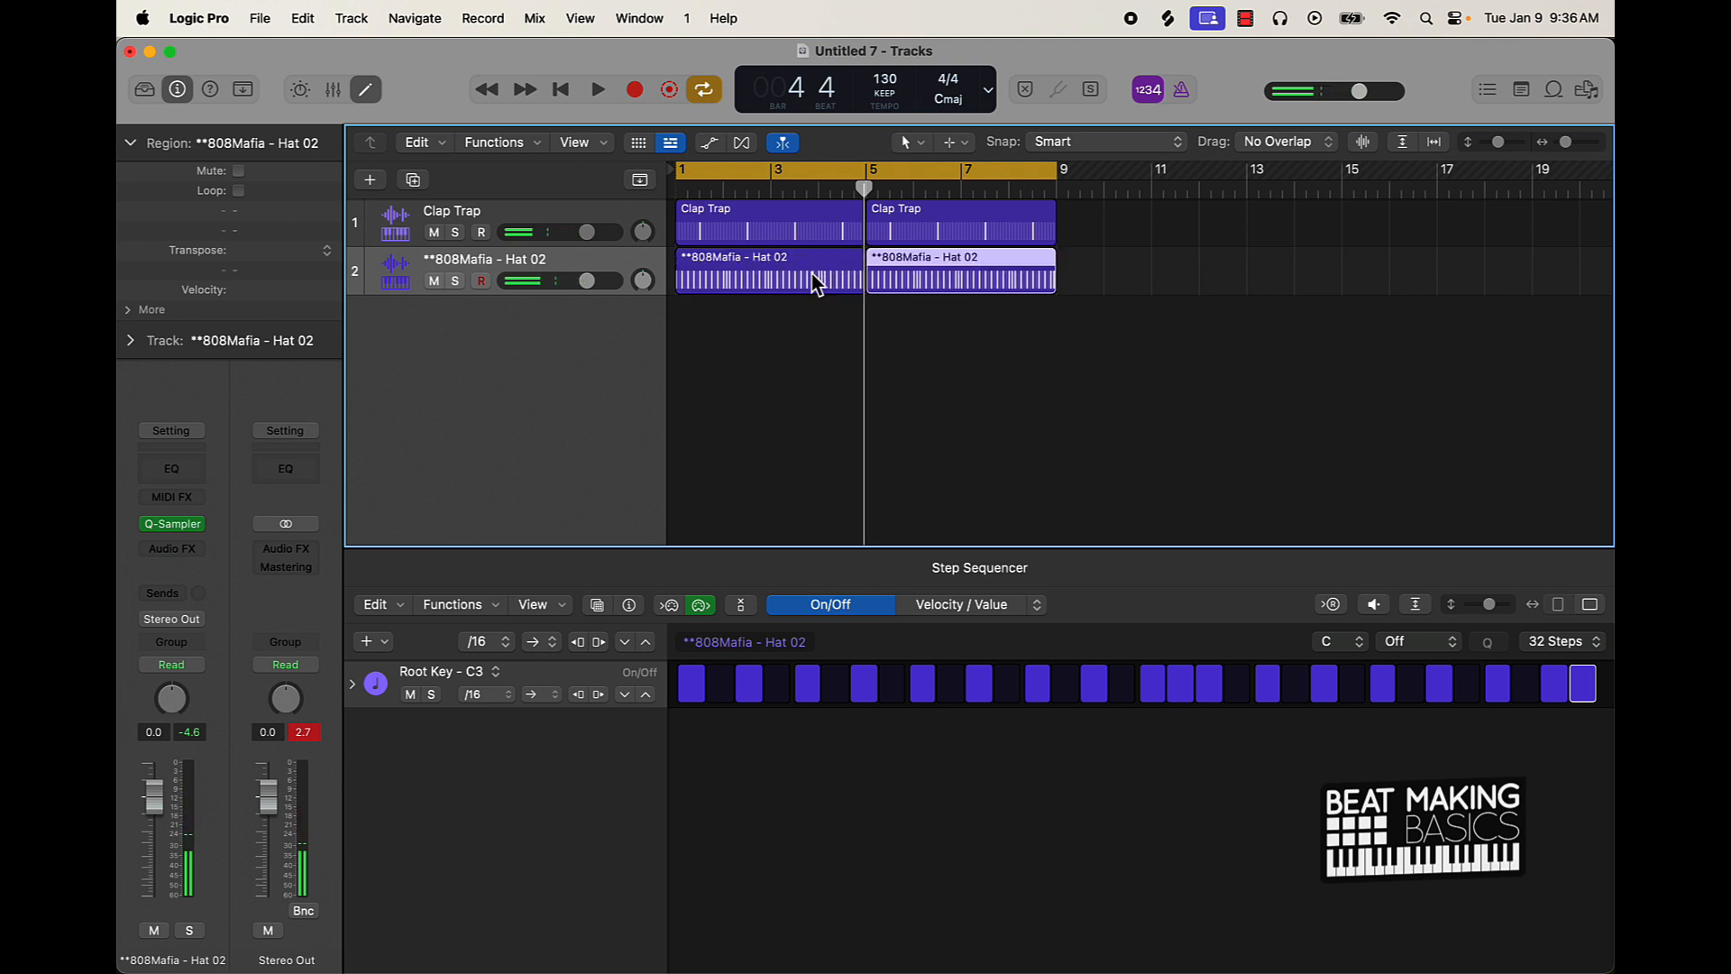
pyautogui.click(824, 307)
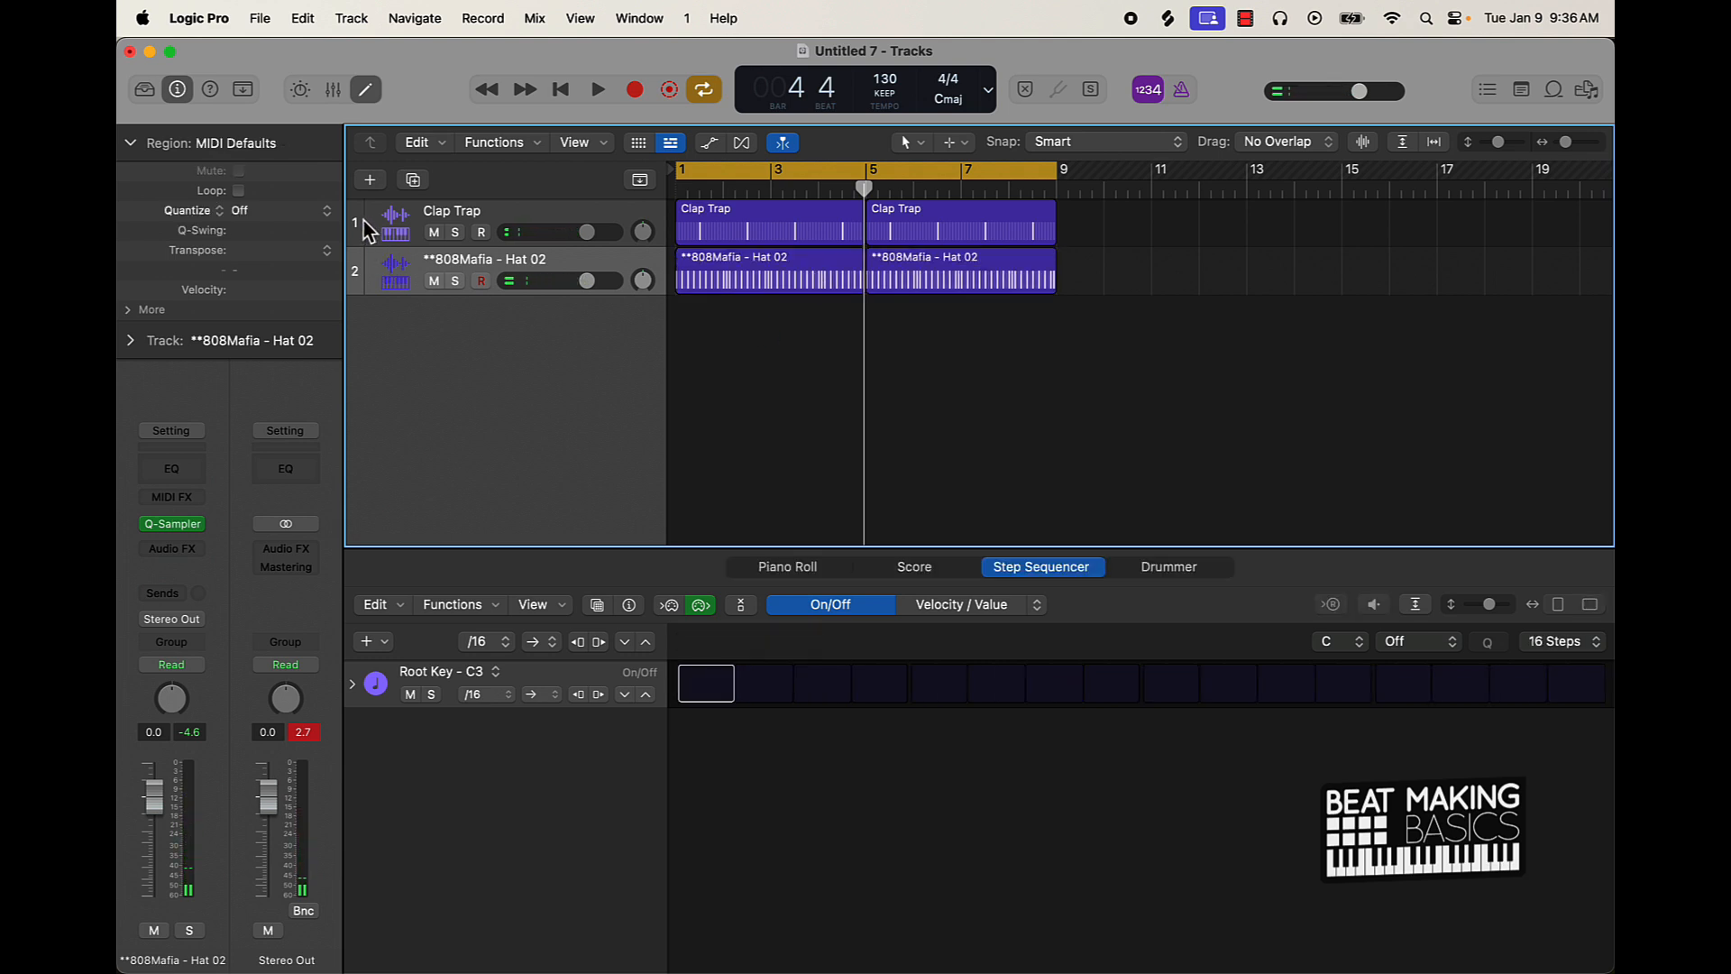
# - Rename the two tracks Hat and Clap, and name all of their regions after the tracks
pyautogui.doubleClick(468, 261)
pyautogui.write('Hat')
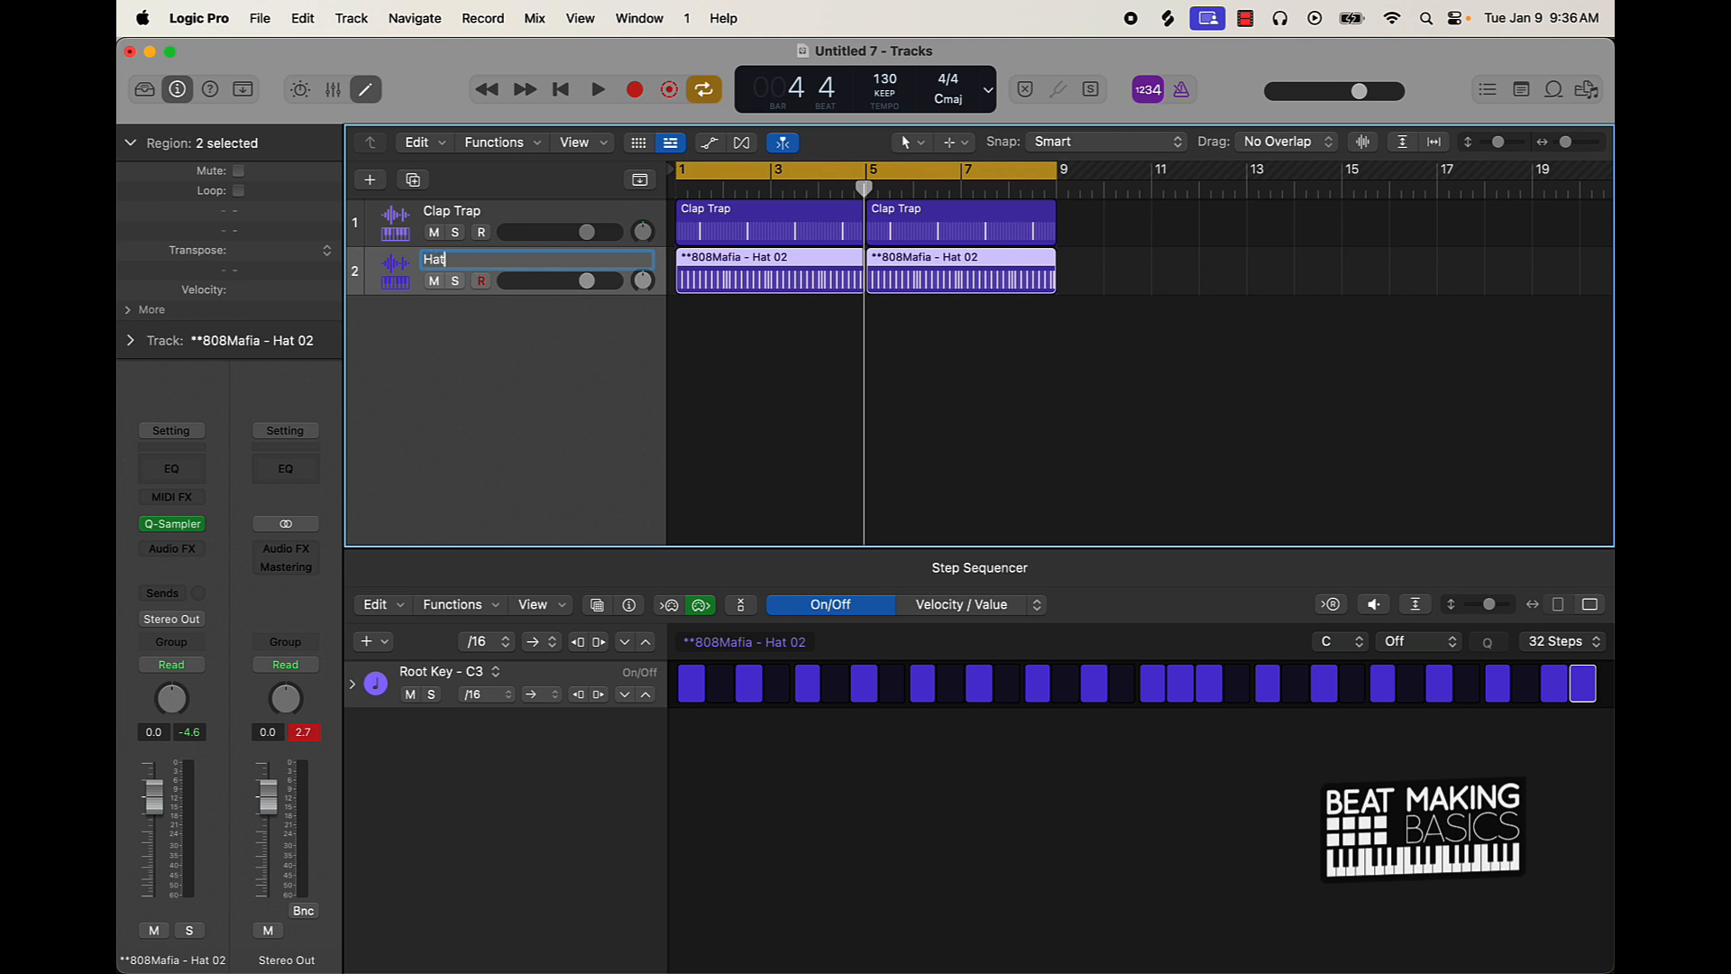
pyautogui.doubleClick(477, 222)
pyautogui.write('Clap')
pyautogui.press('Return')
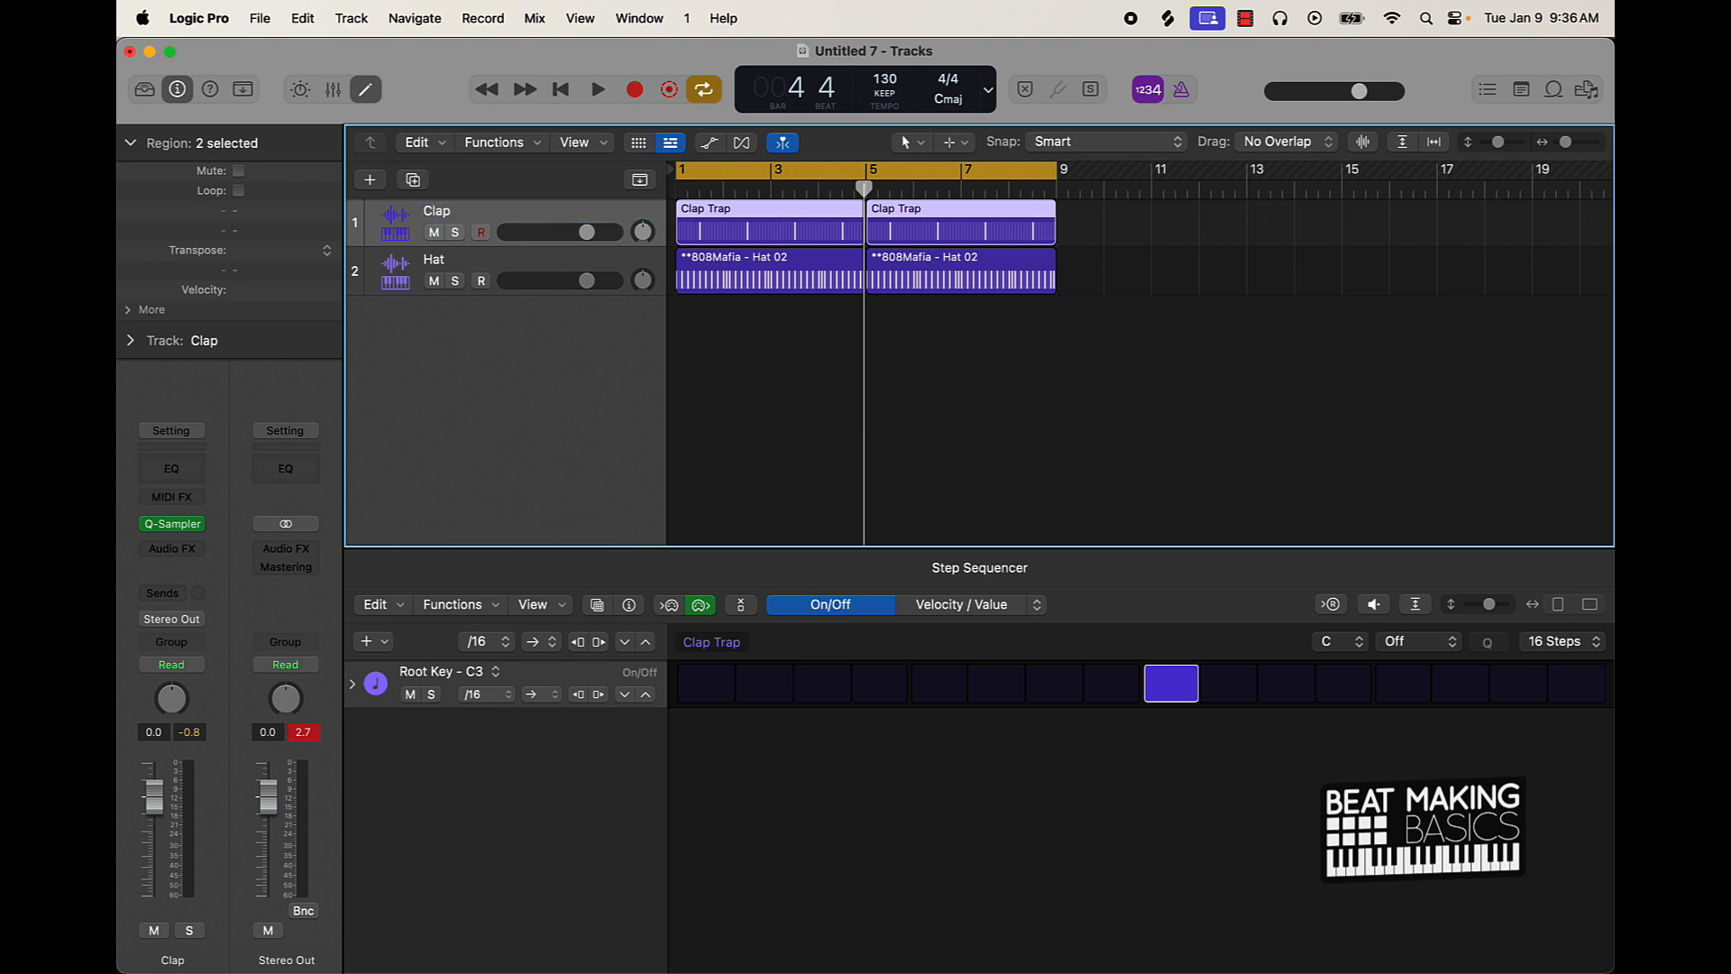
pyautogui.press('super+a')
pyautogui.hotkey('alt', 'shift', 'n')
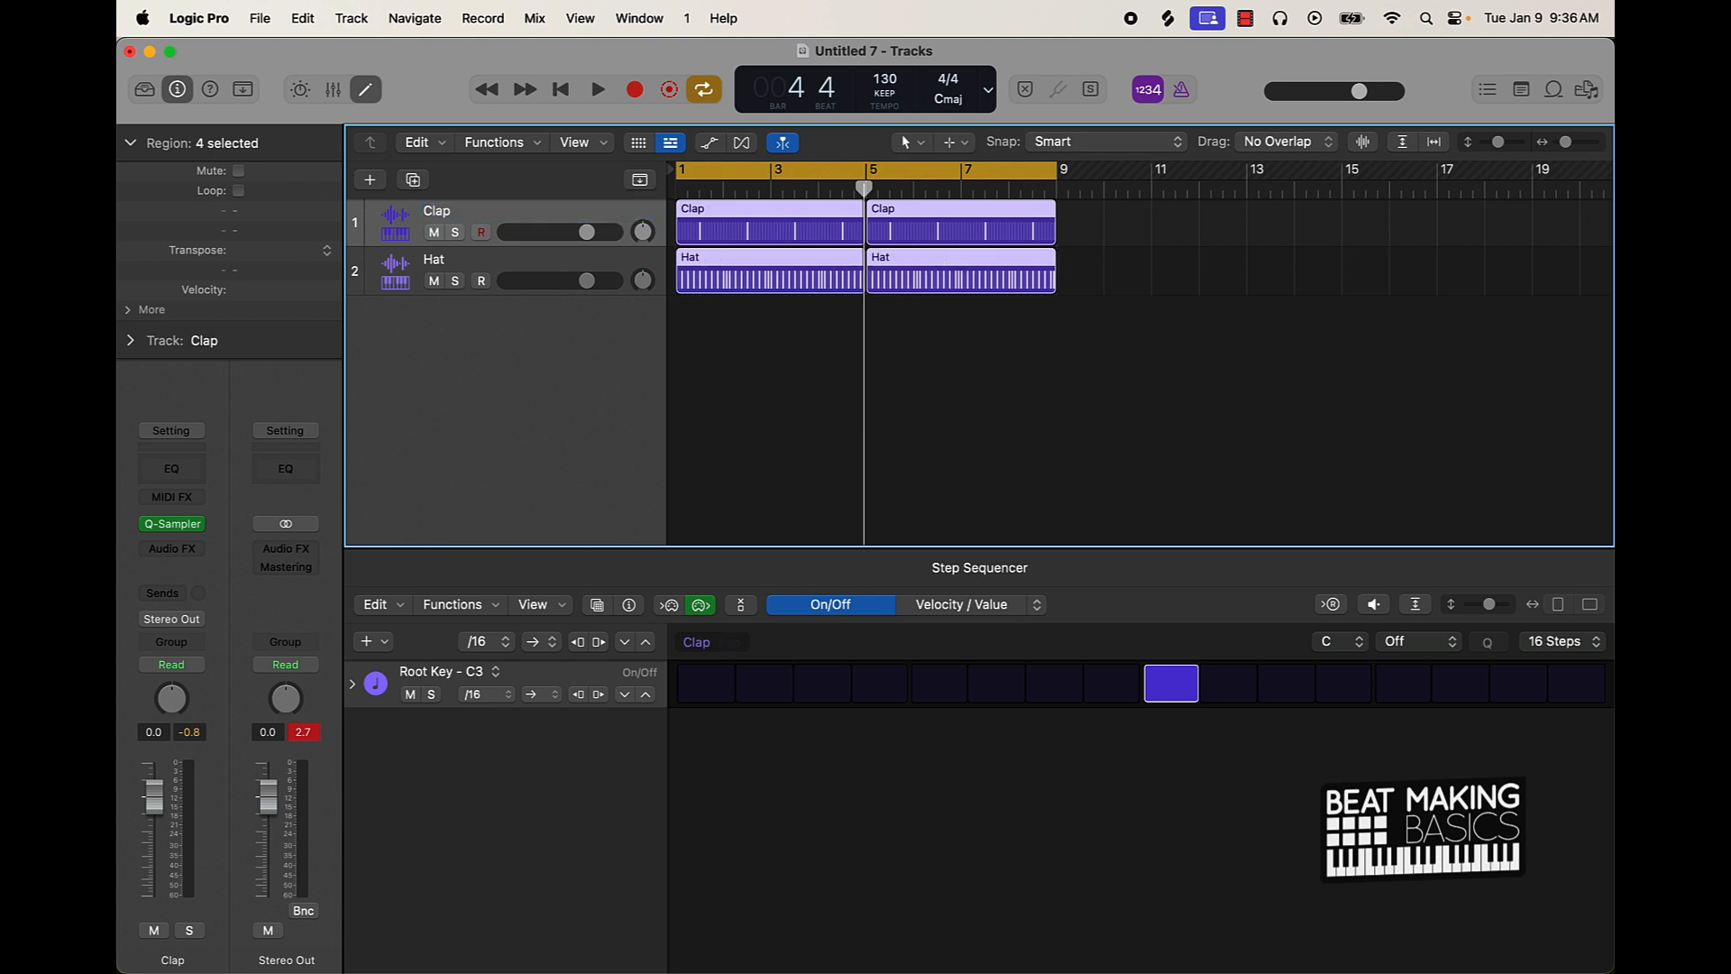
# - Create one software instrument pattern track with Quick Sampler (Single Sample) below the Hat track
pyautogui.click(392, 271)
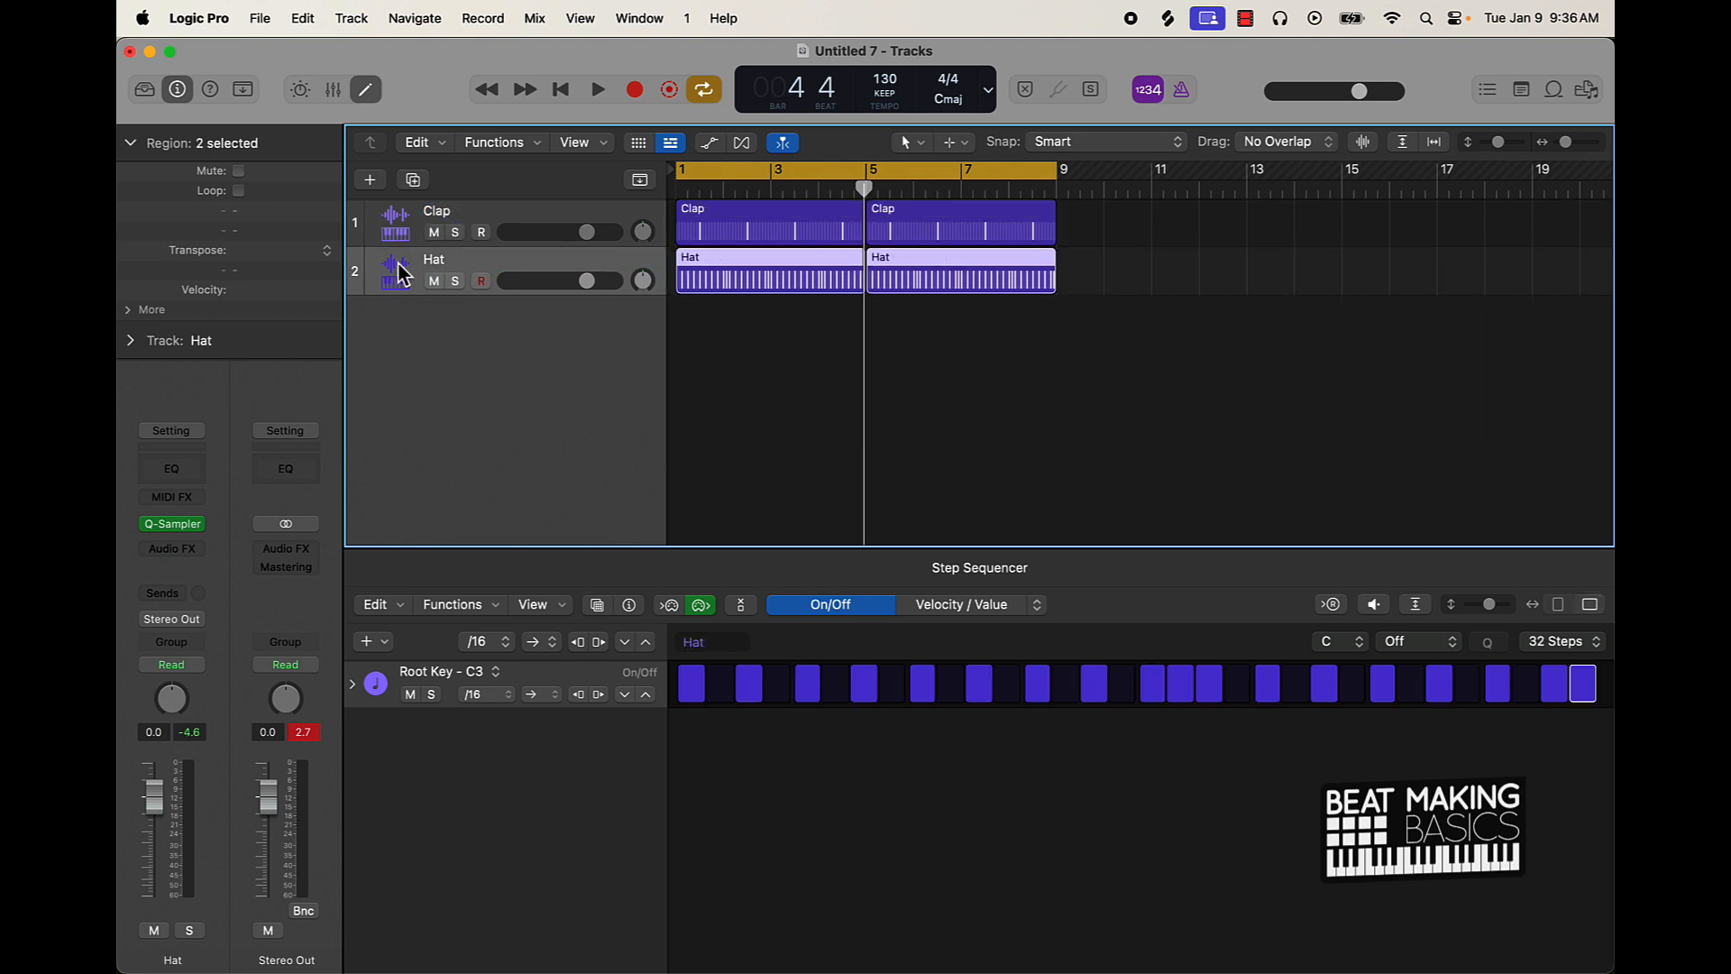
pyautogui.click(369, 179)
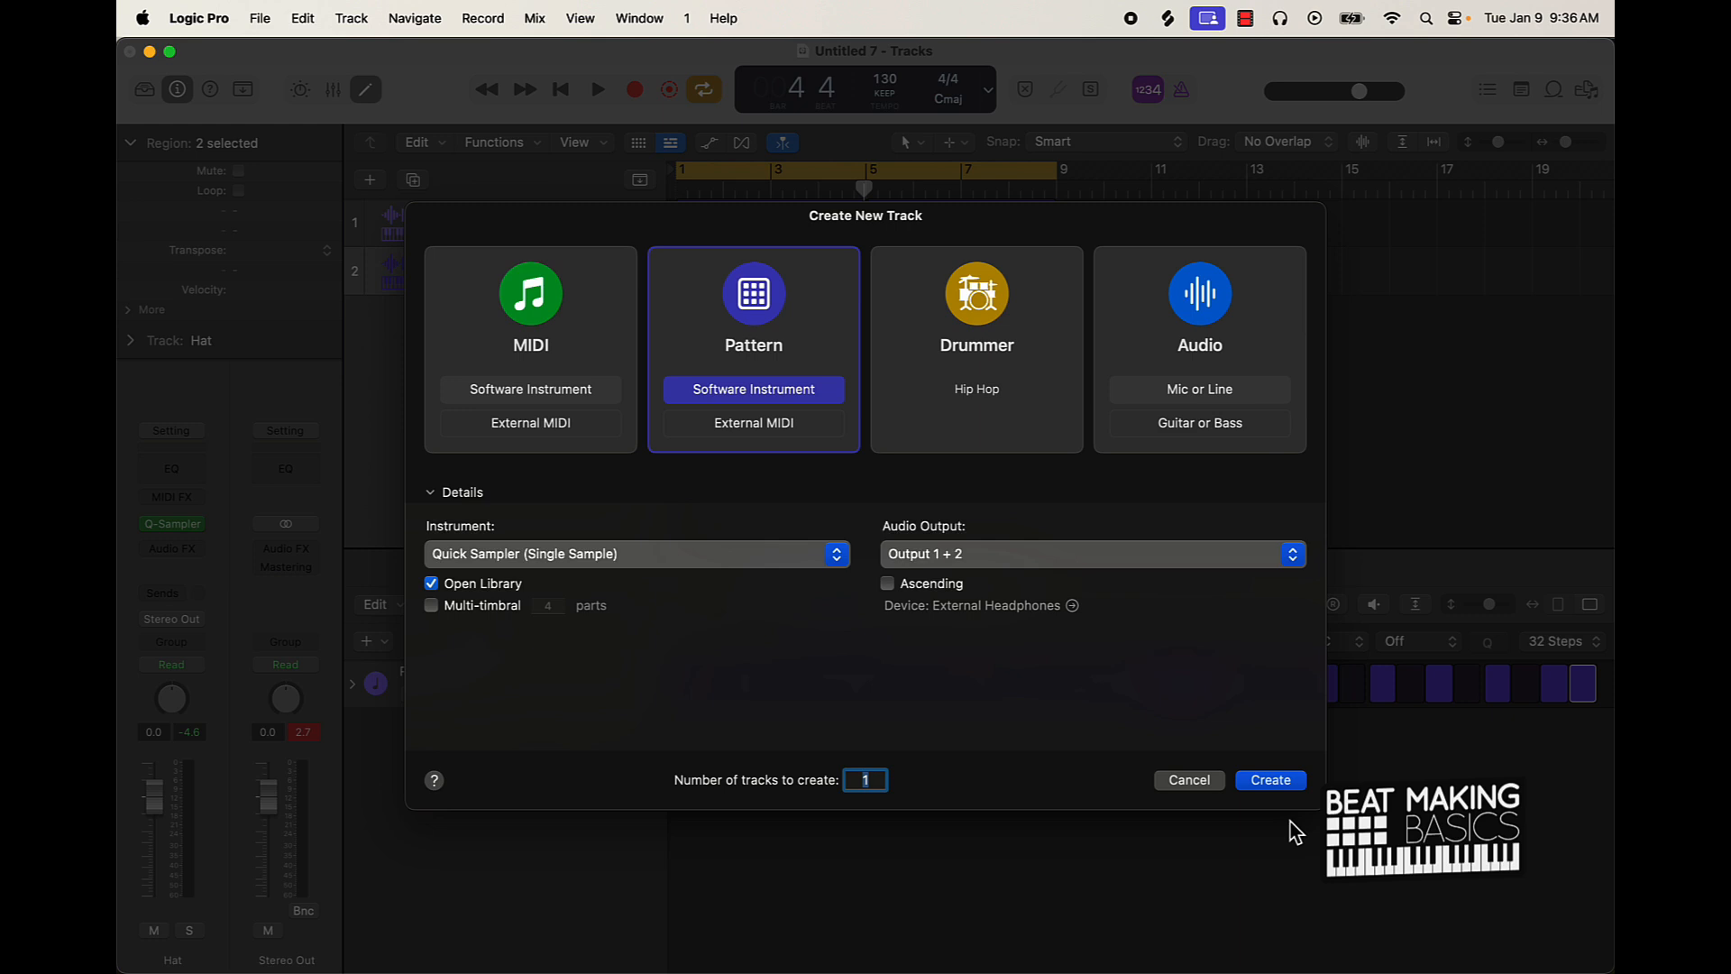
pyautogui.click(1263, 782)
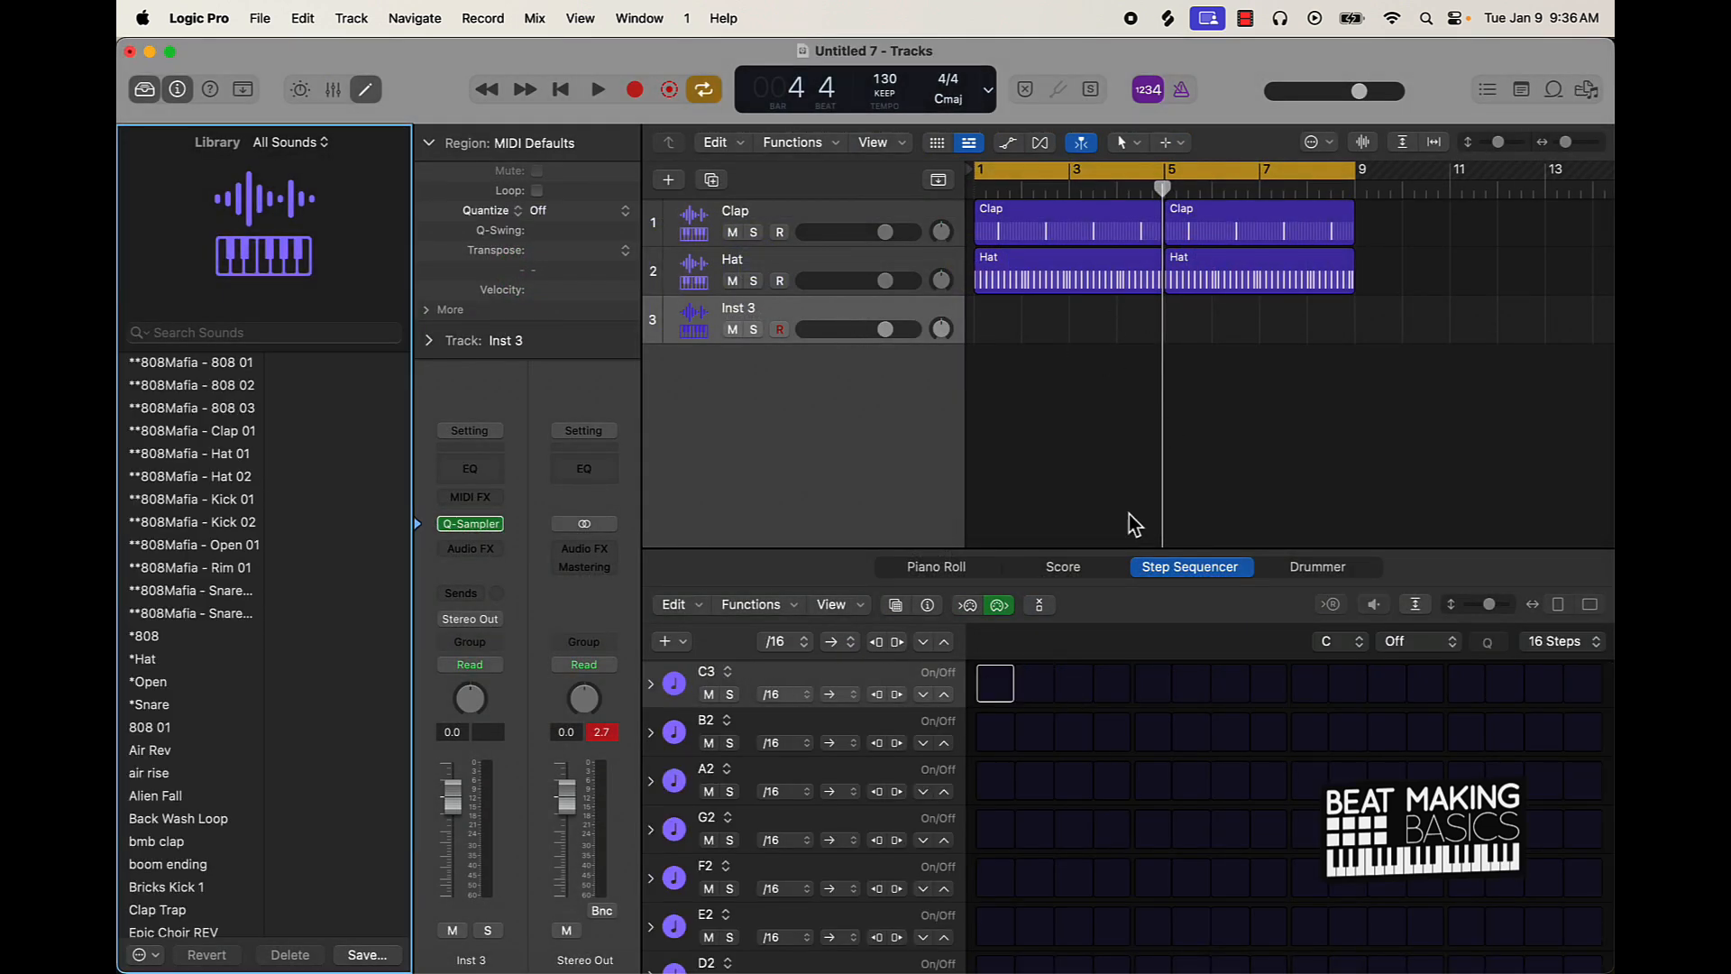
# - Load the "**808Mafia - Kick 01" preset into Quick Sampler on the Inst 3 track and close the plug-in window
pyautogui.click(470, 523)
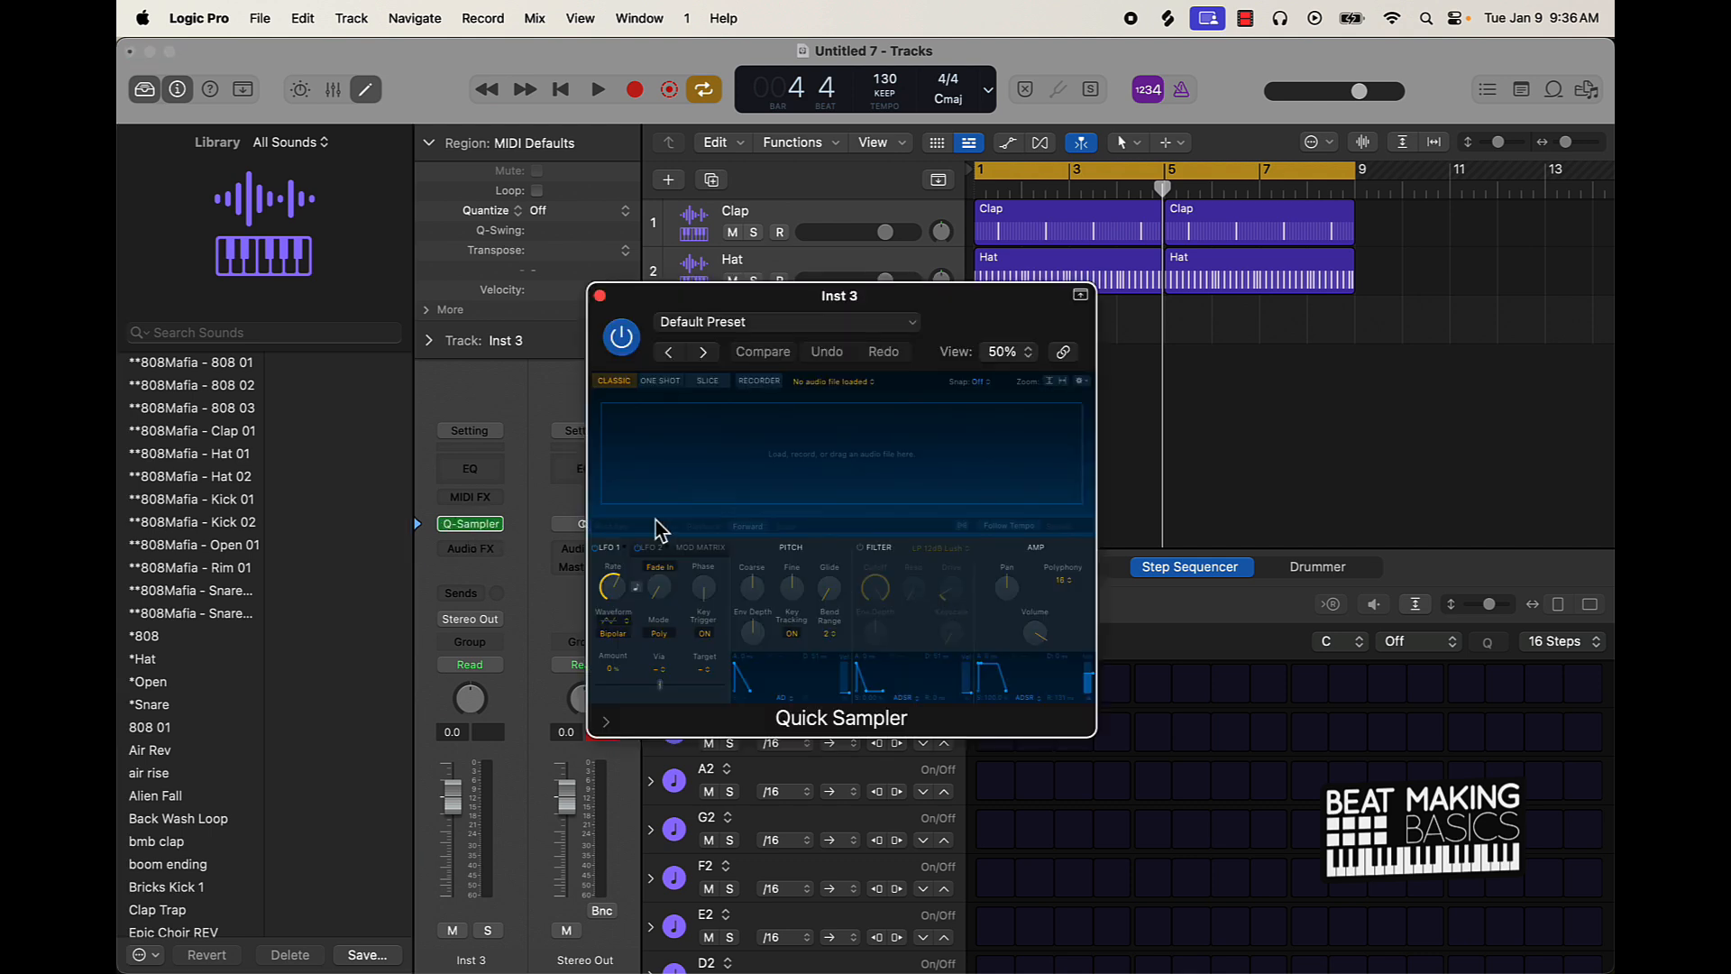
pyautogui.click(721, 323)
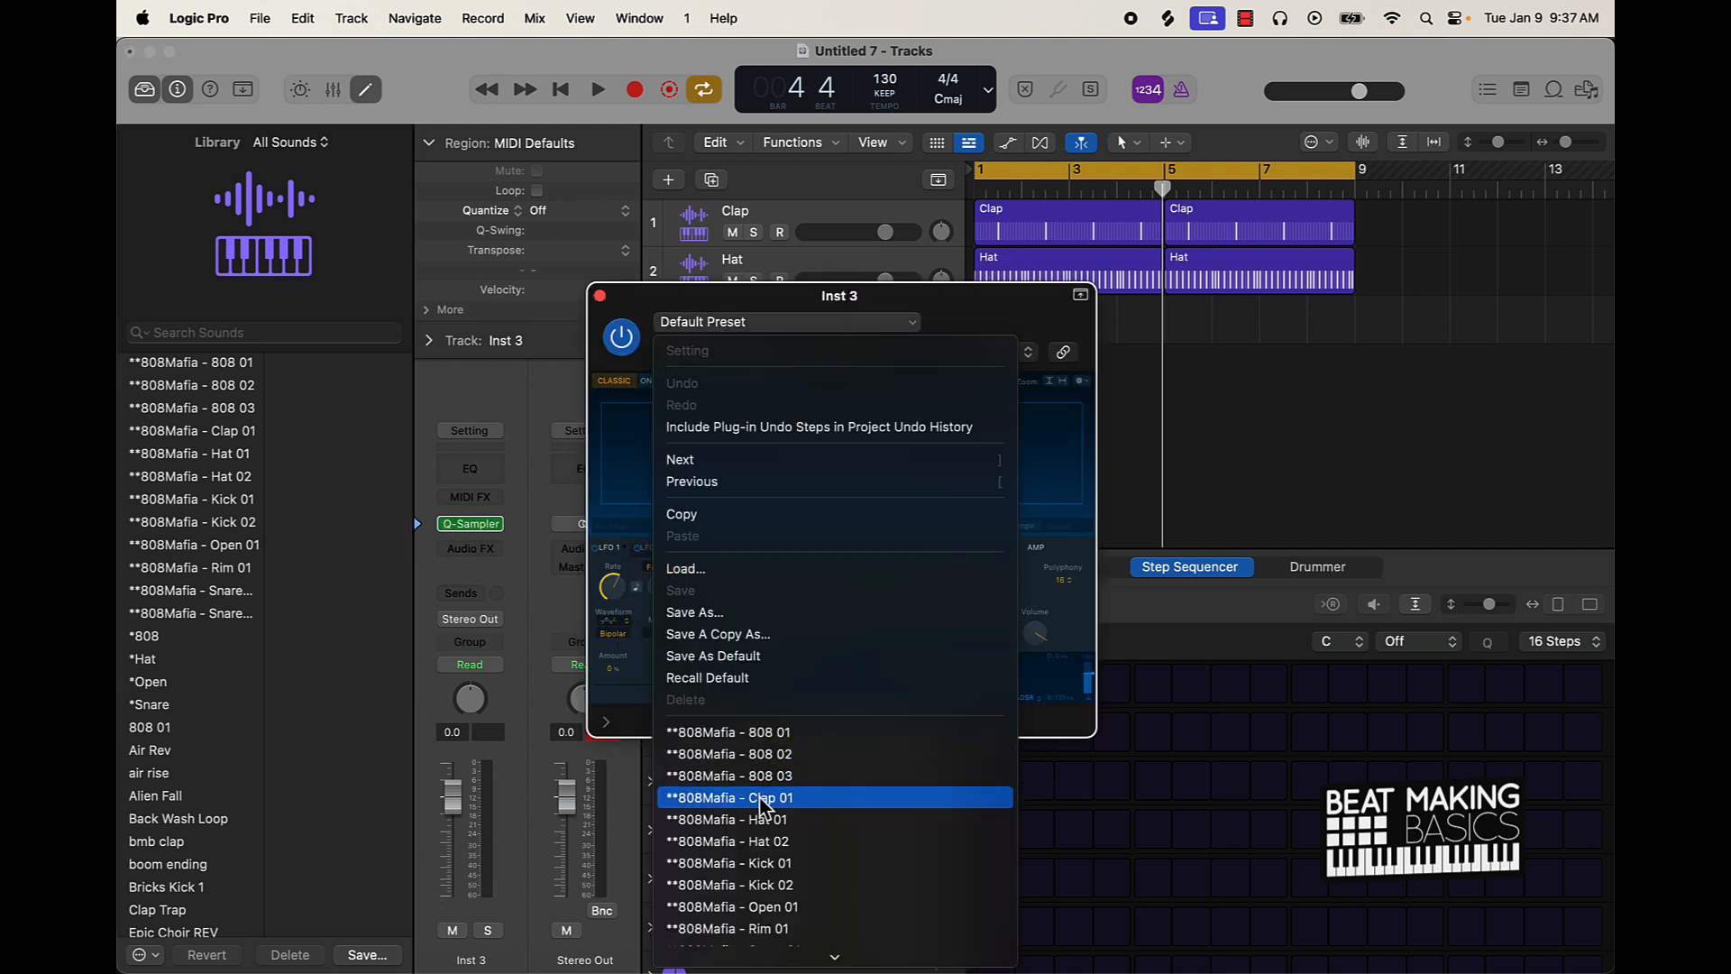
pyautogui.scroll(-6, 766, 785)
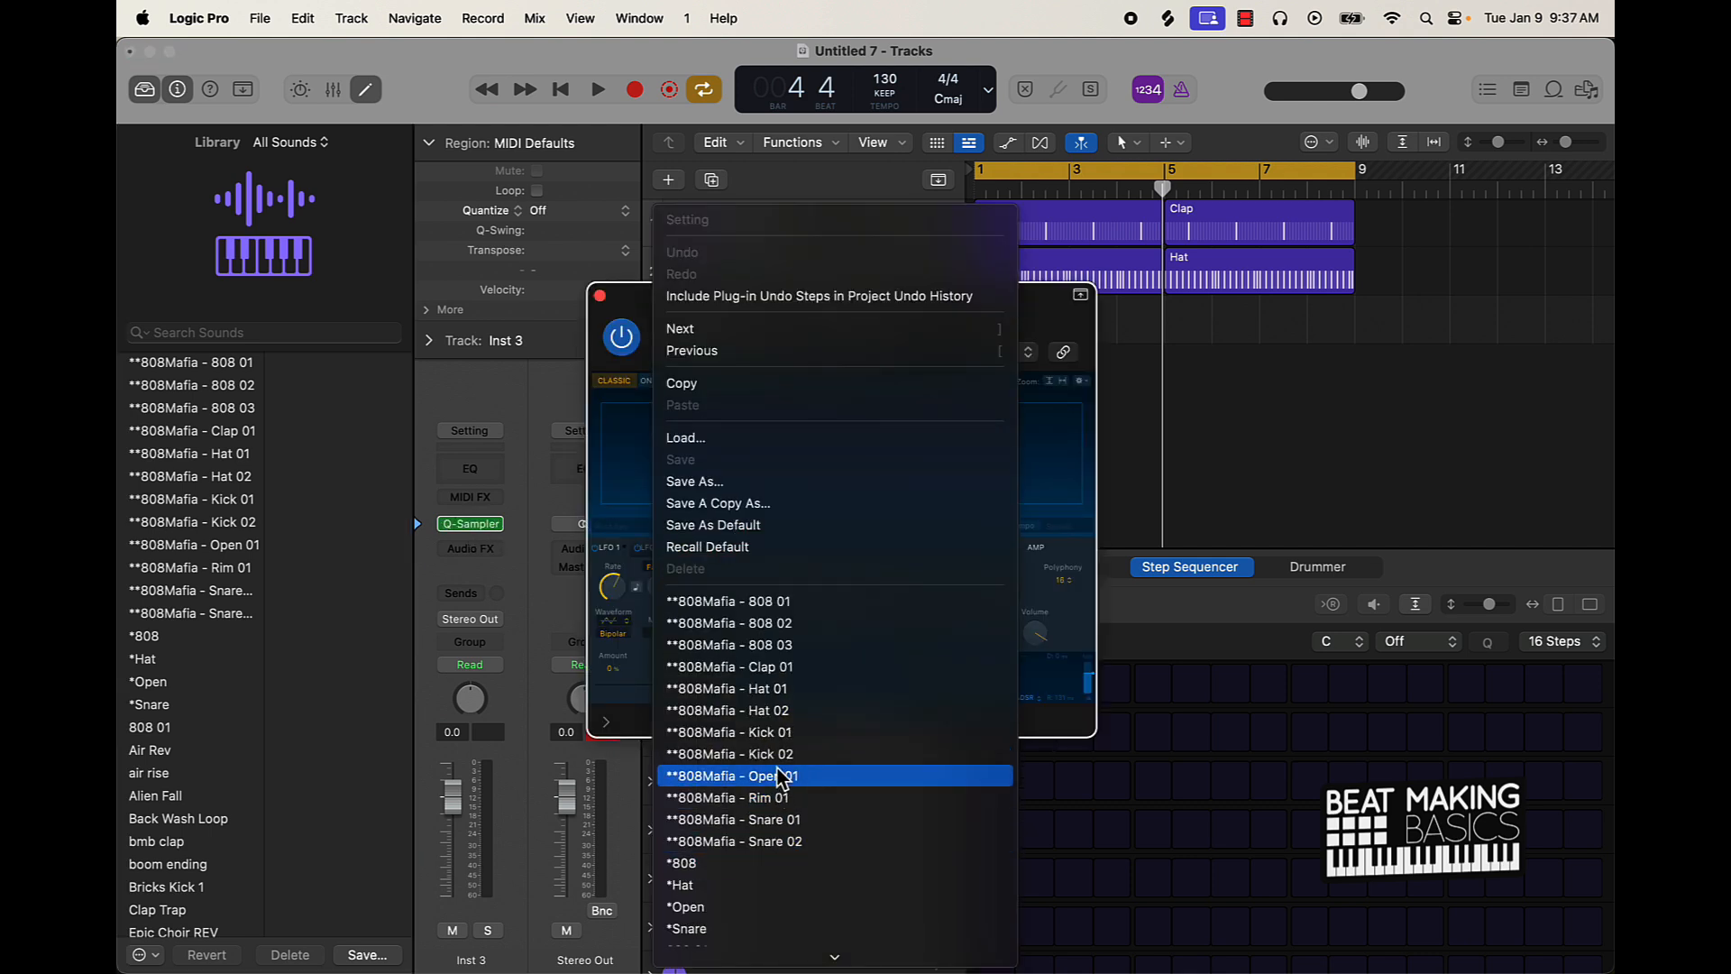
pyautogui.click(774, 740)
pyautogui.click(600, 295)
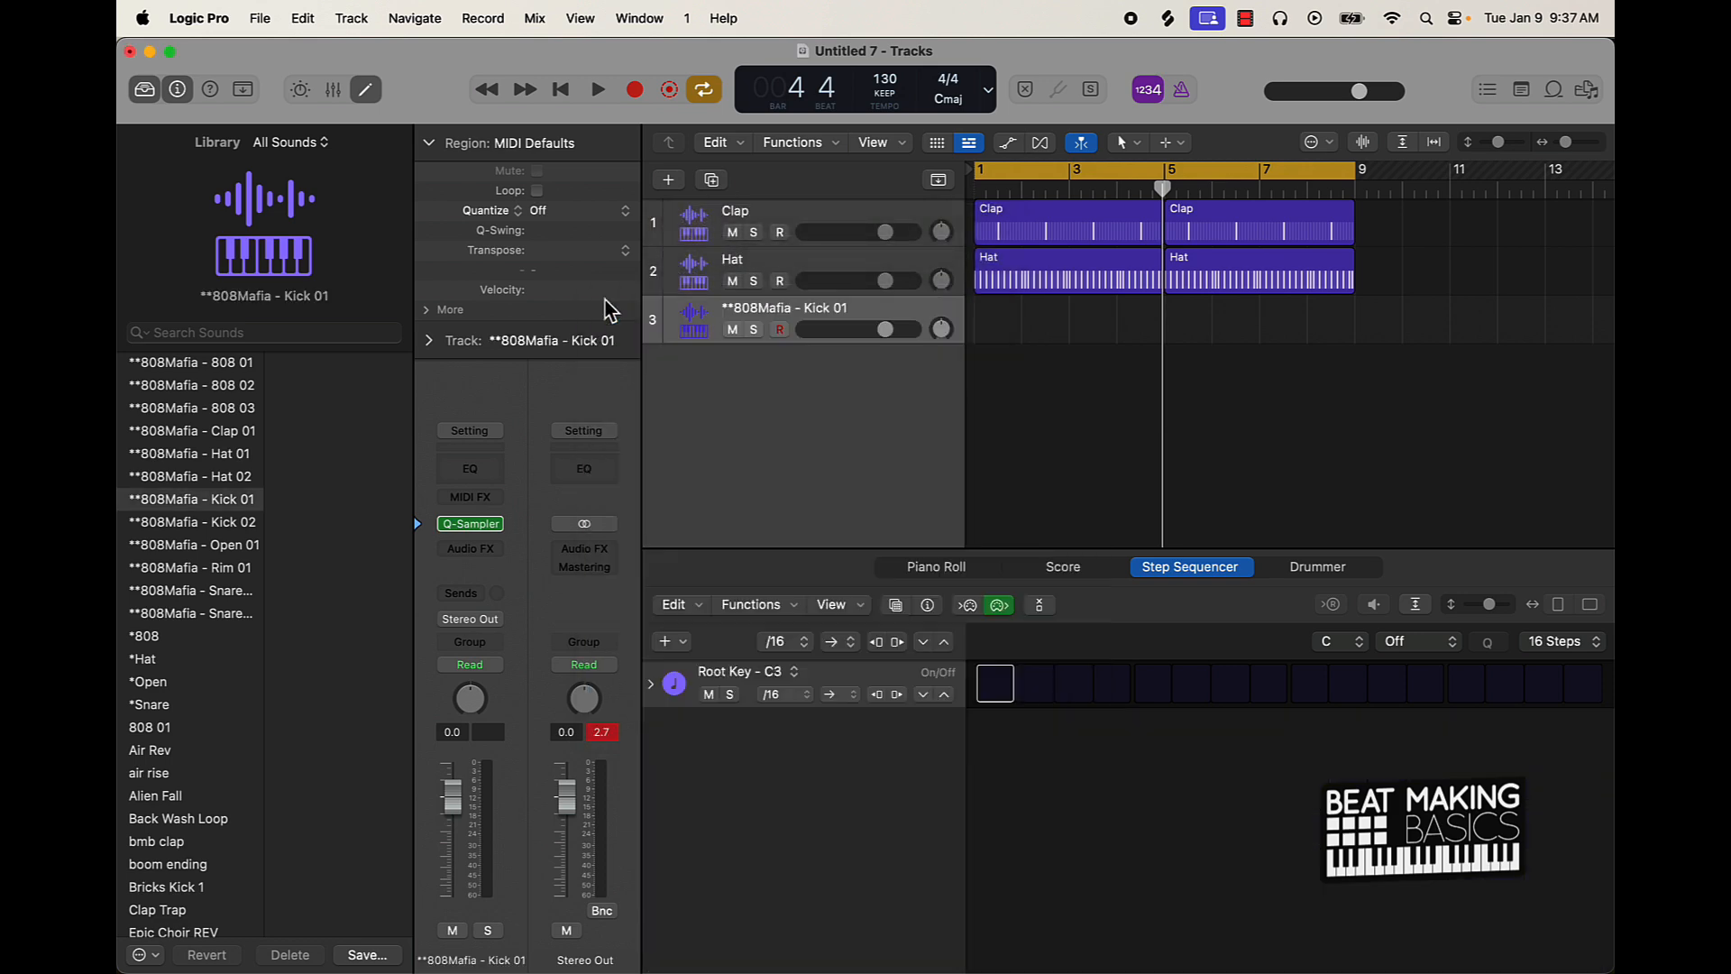
# - Set the kick pattern length to 32 steps after trying 64 steps
pyautogui.click(1576, 641)
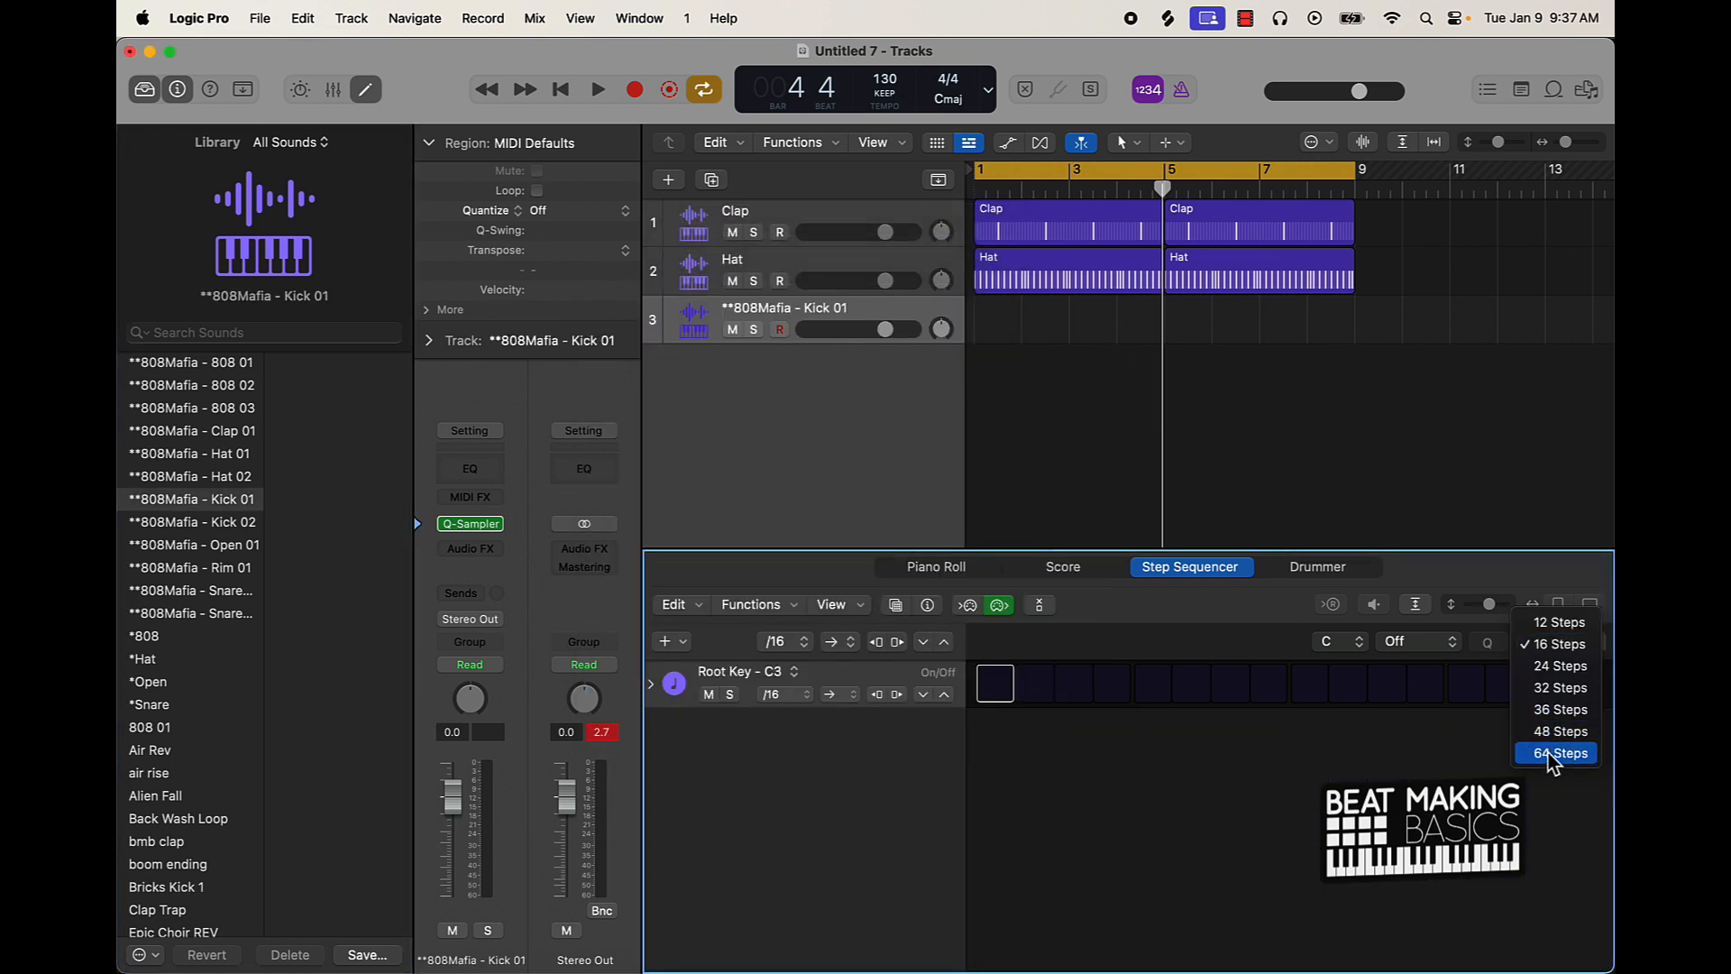
pyautogui.click(1555, 754)
pyautogui.moveTo(1205, 324); pyautogui.dragTo(1063, 325)
pyautogui.click(1578, 642)
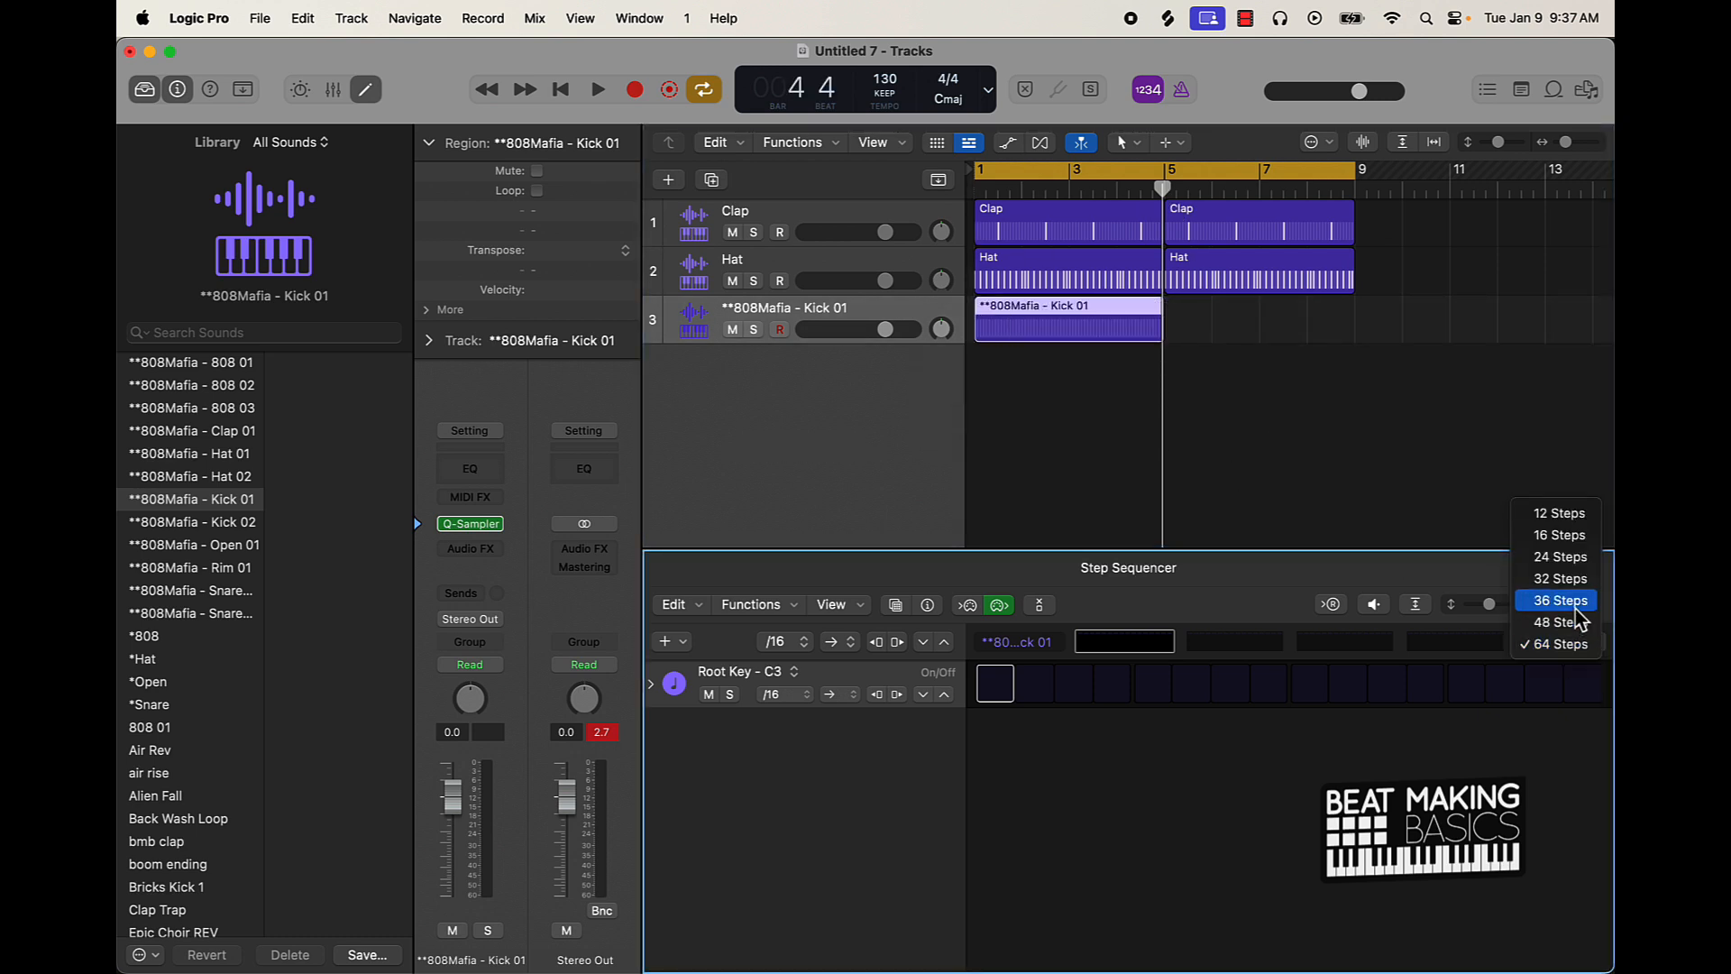
pyautogui.click(1564, 578)
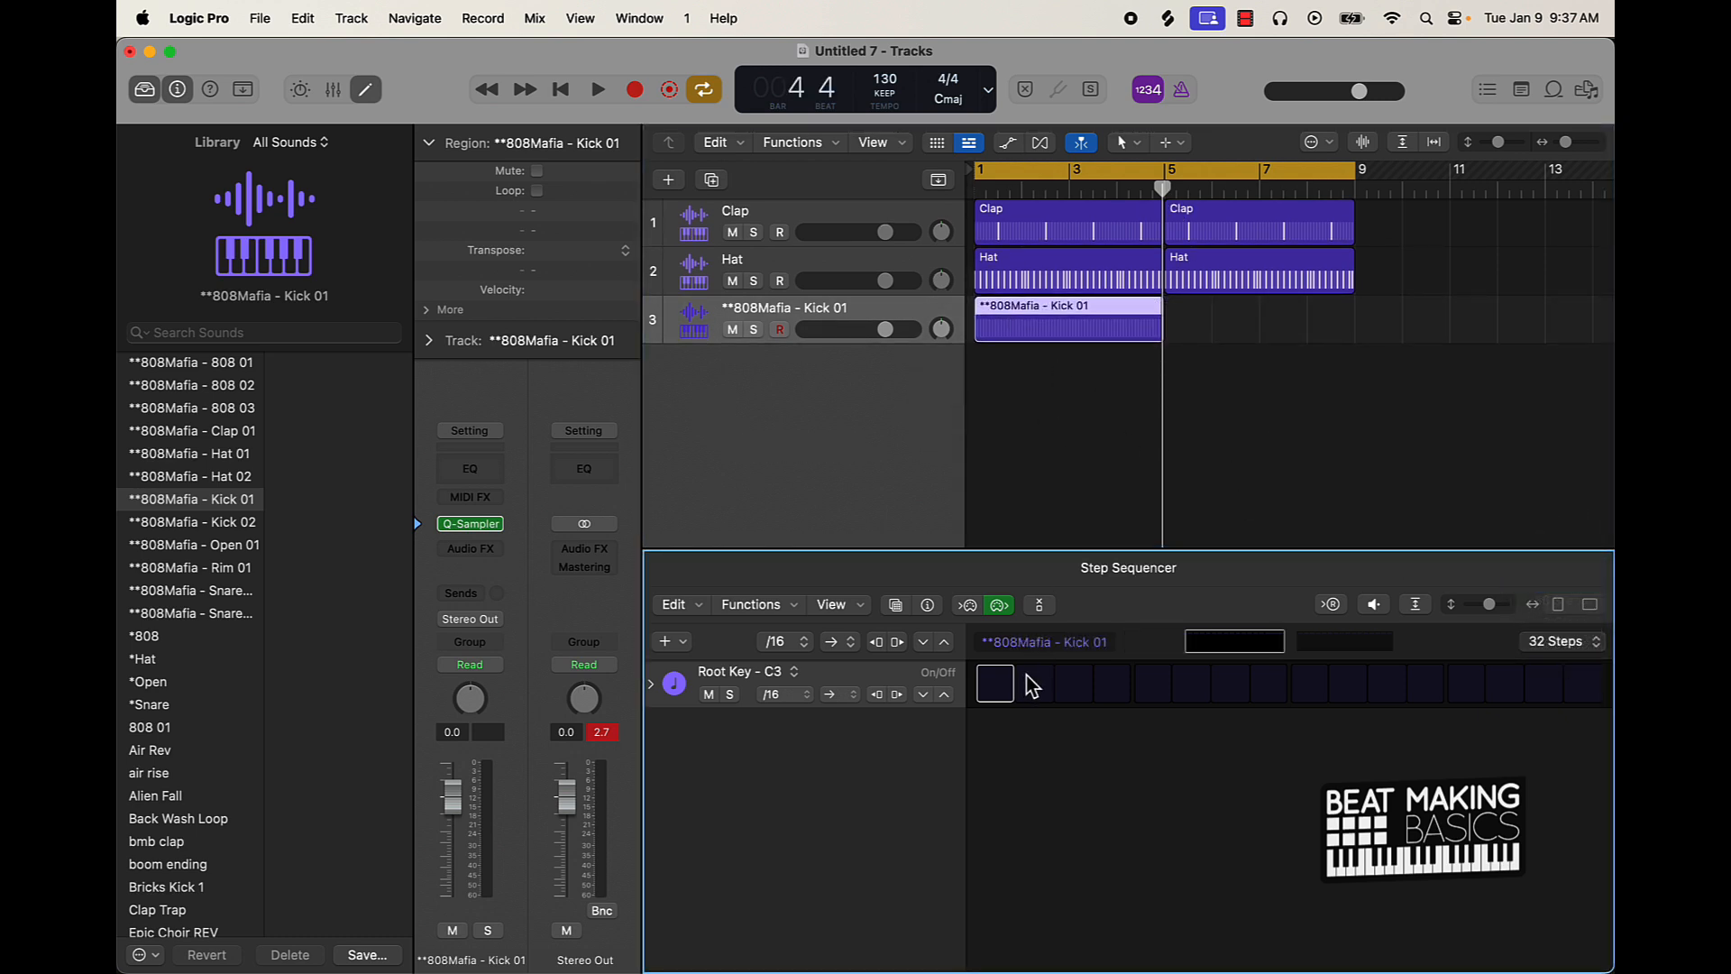
# - Place kick hits on steps 1 and 21 while auditioning the beat, and try one on step 31
pyautogui.press('space')
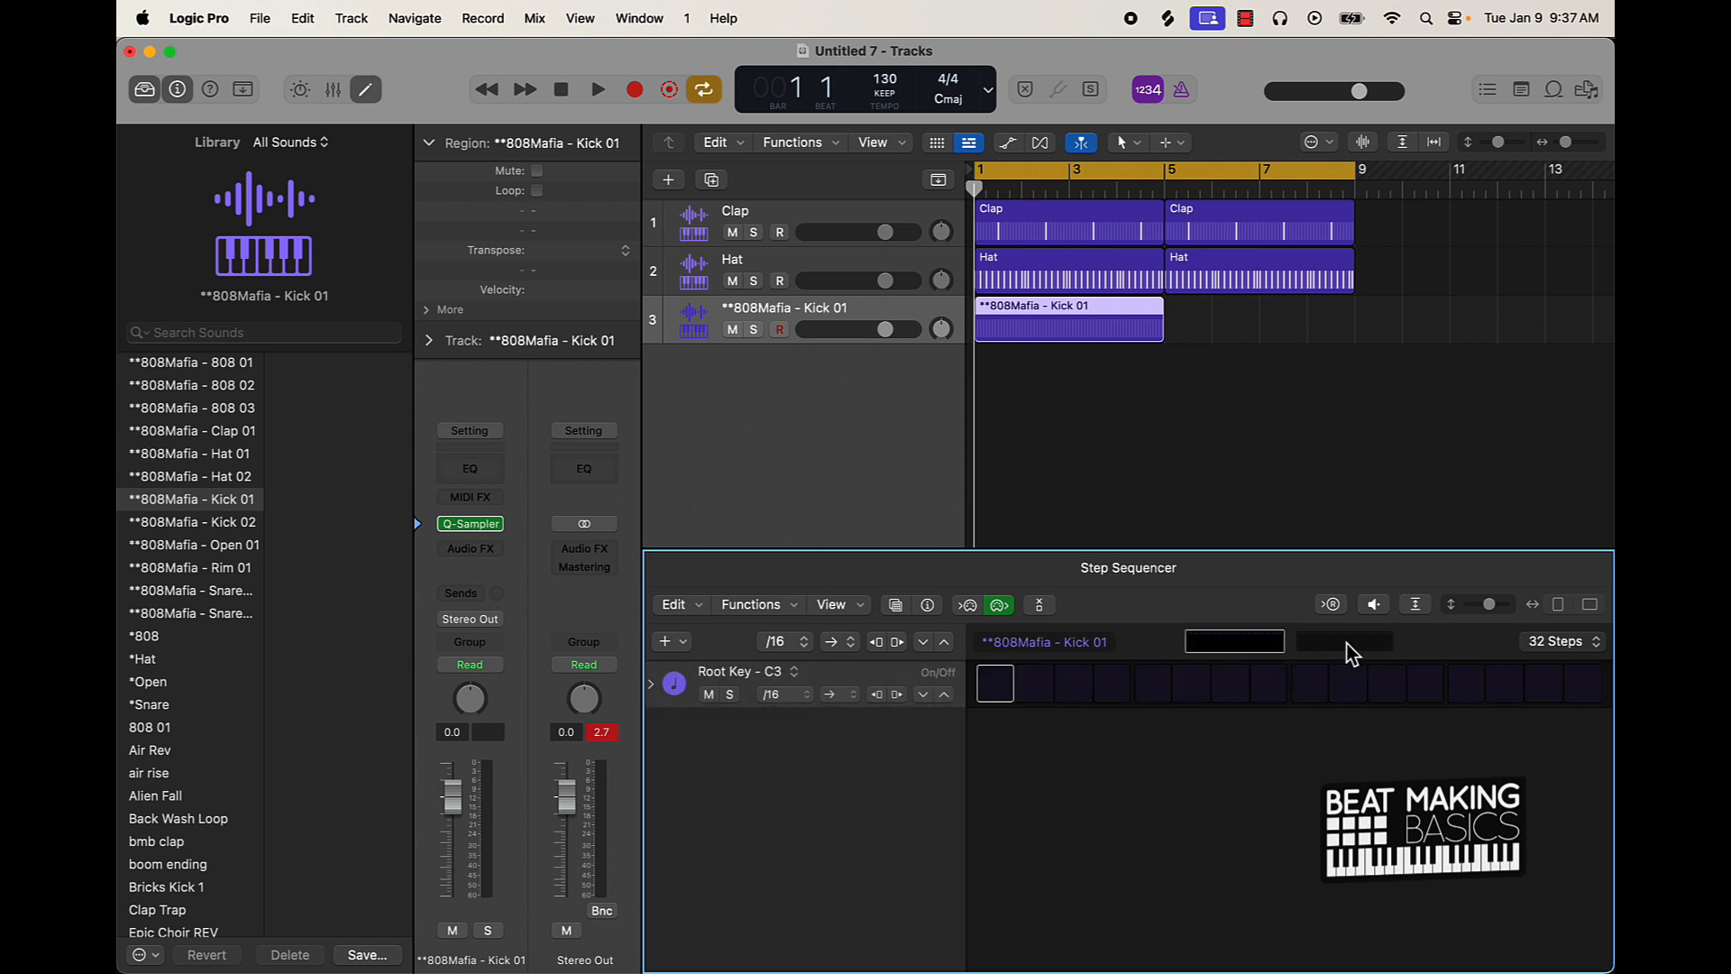
pyautogui.click(1257, 646)
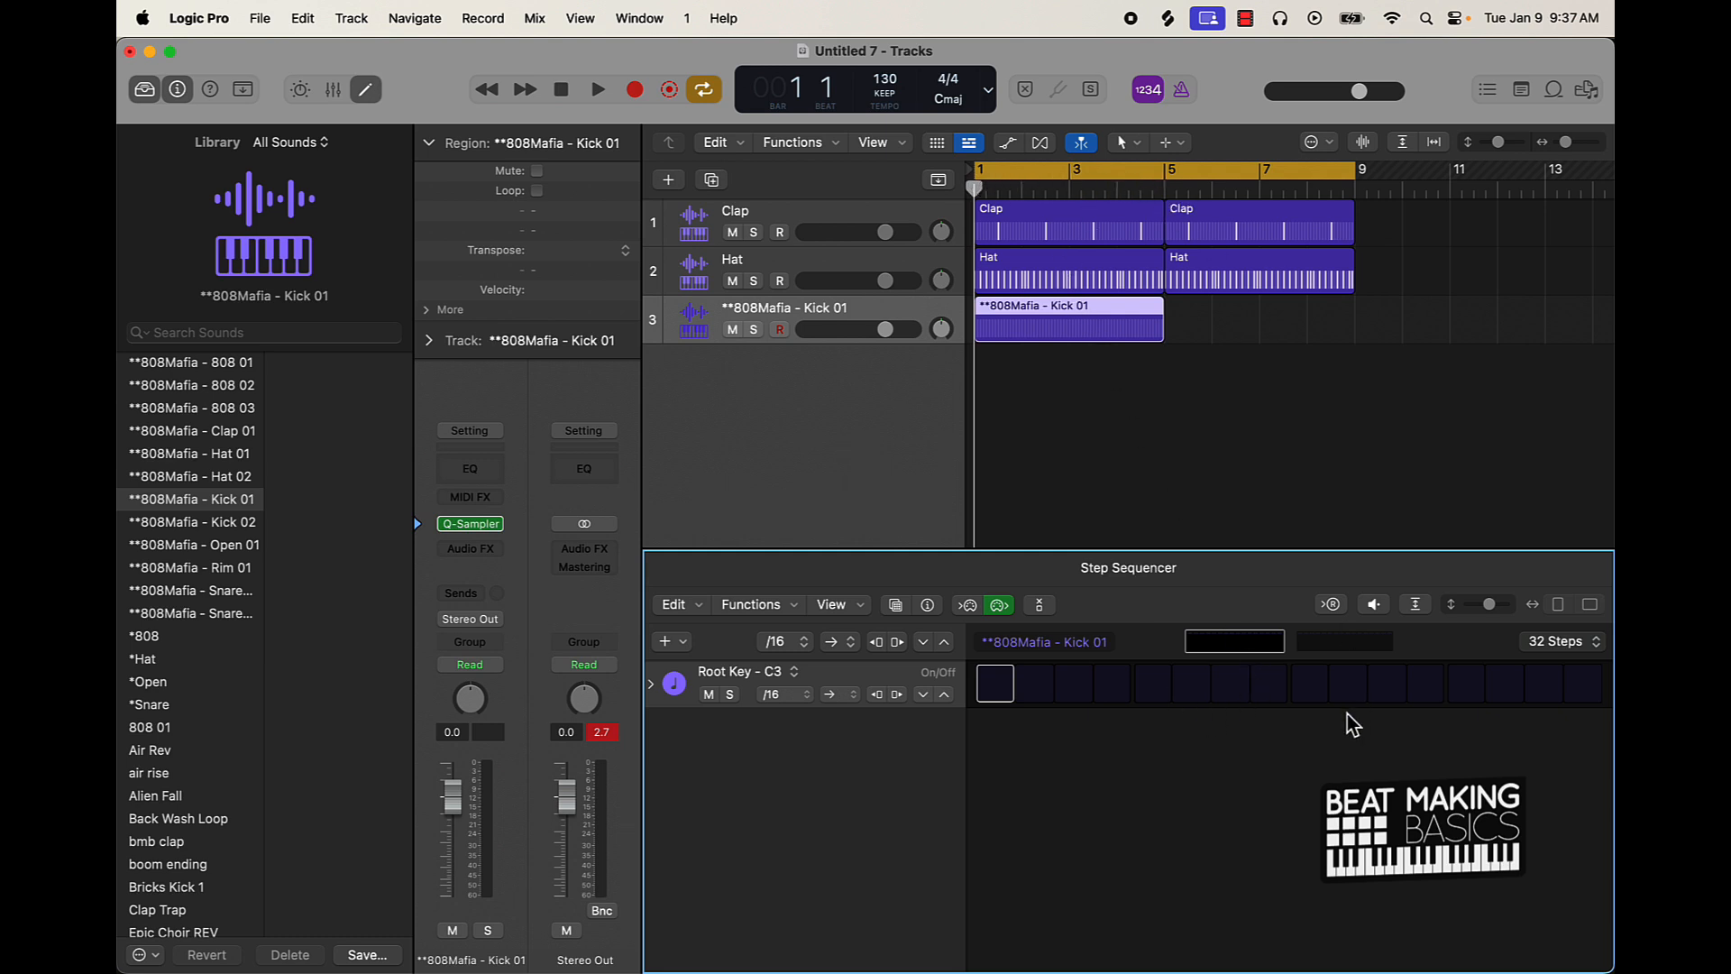
pyautogui.click(997, 690)
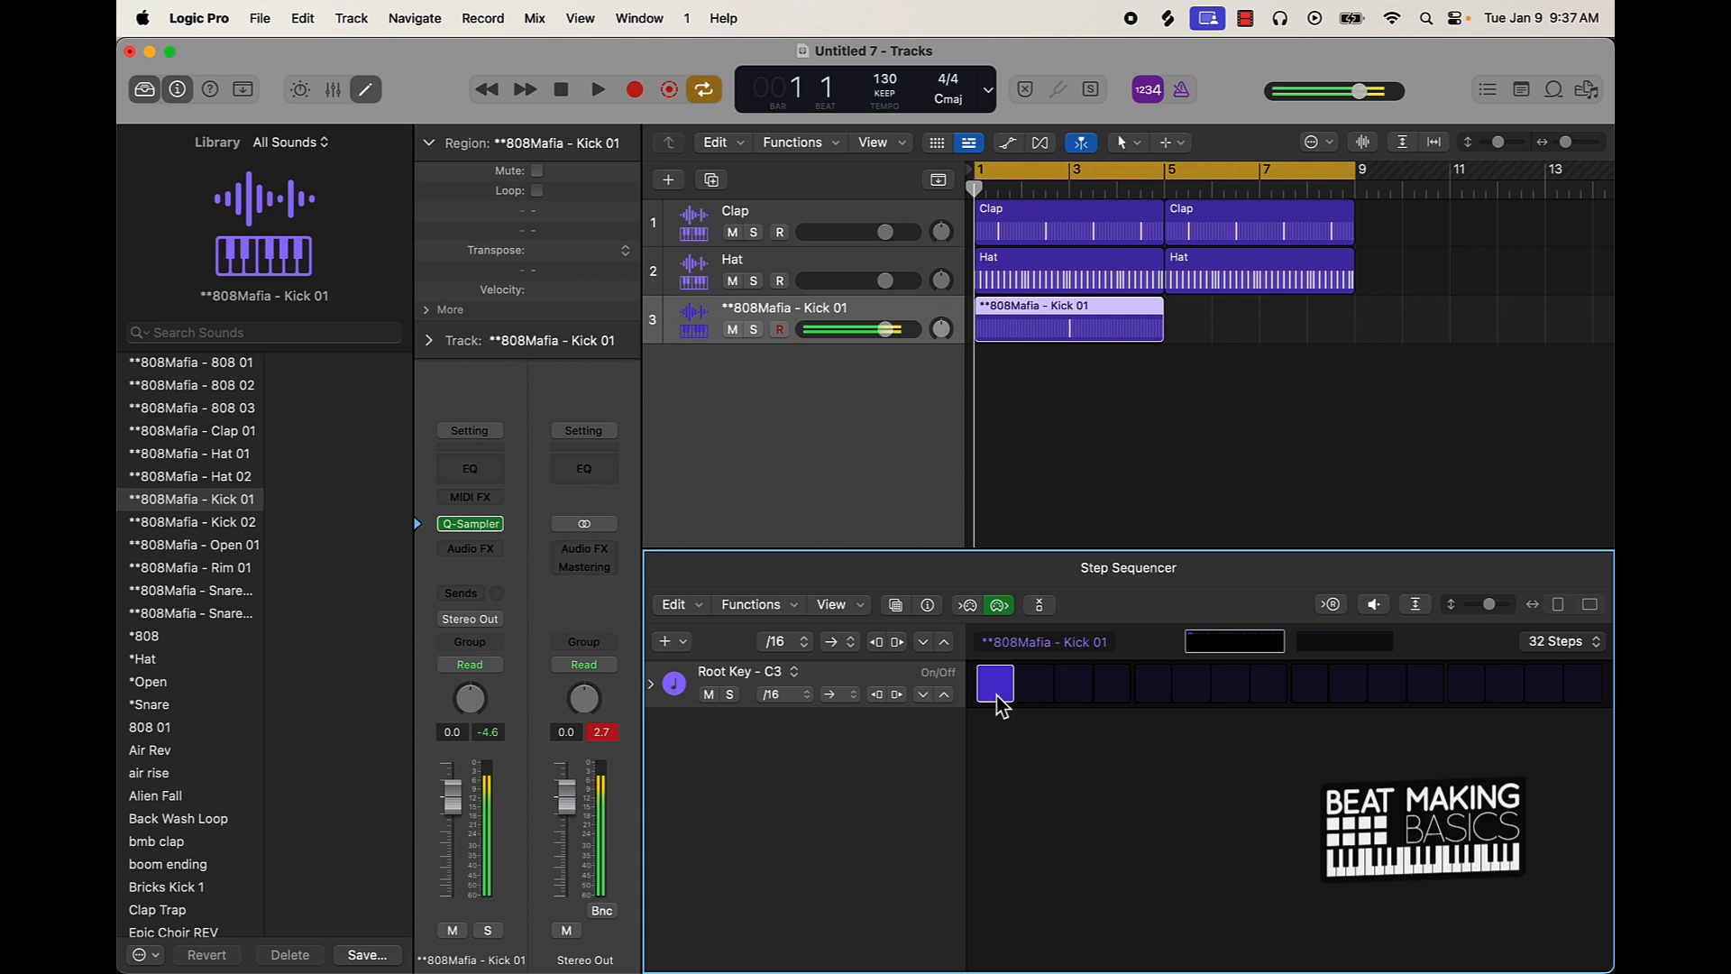
pyautogui.press('space')
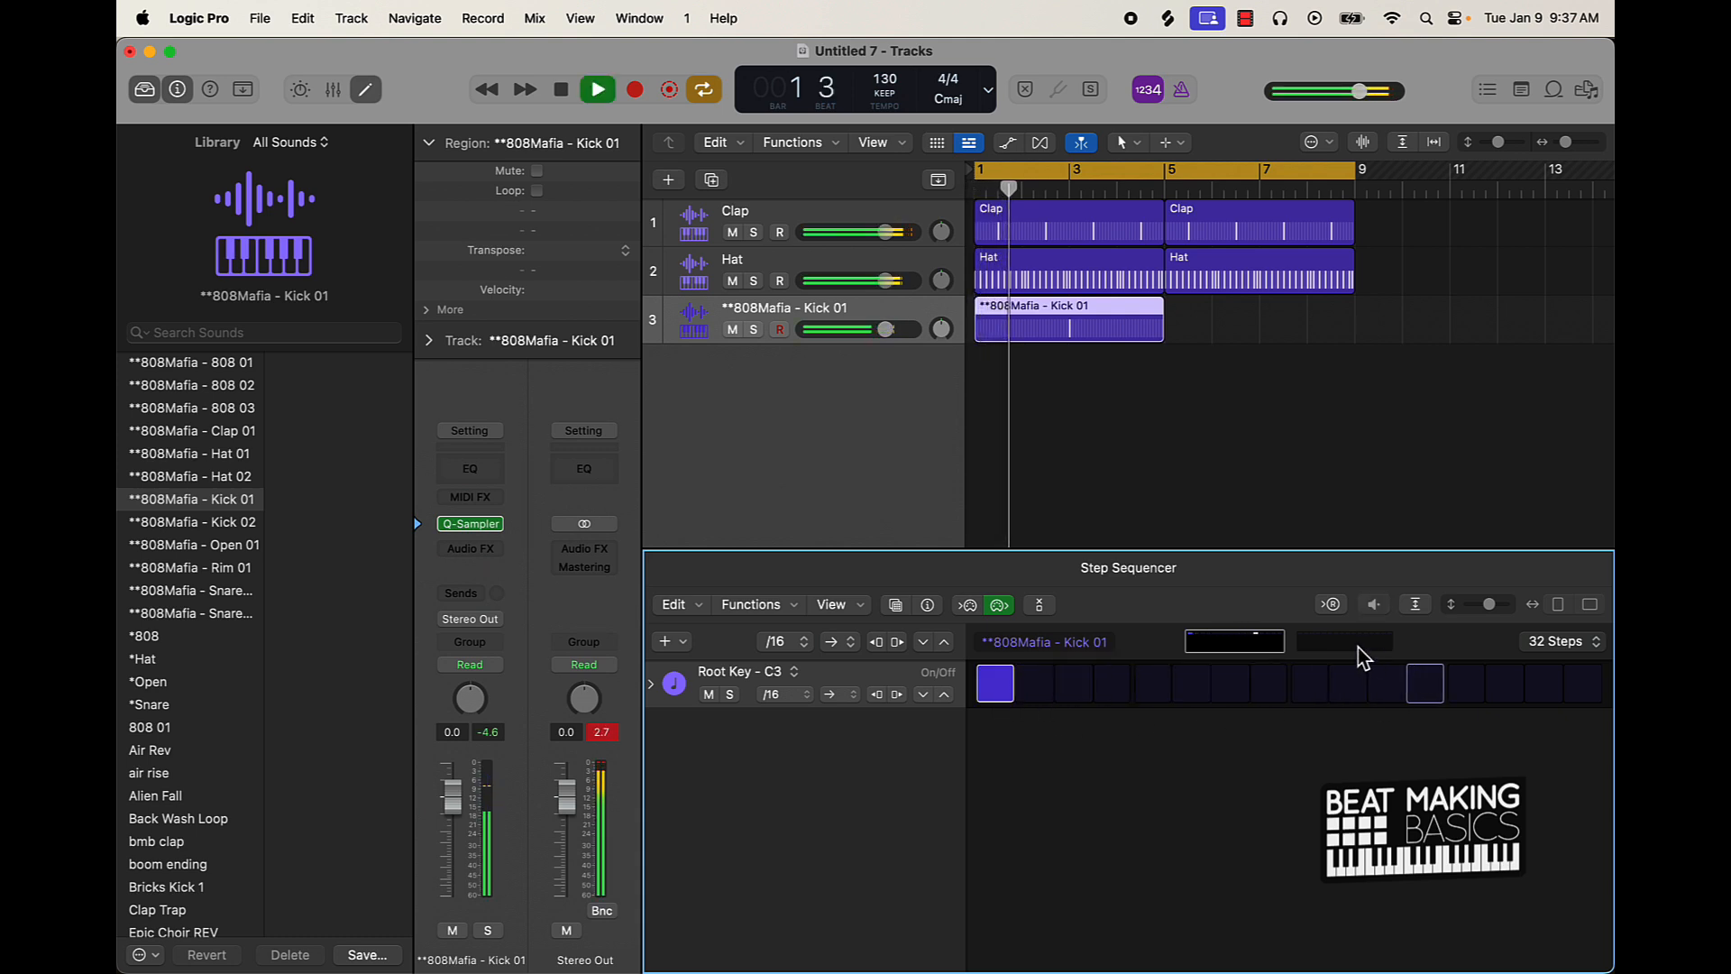
pyautogui.click(1152, 687)
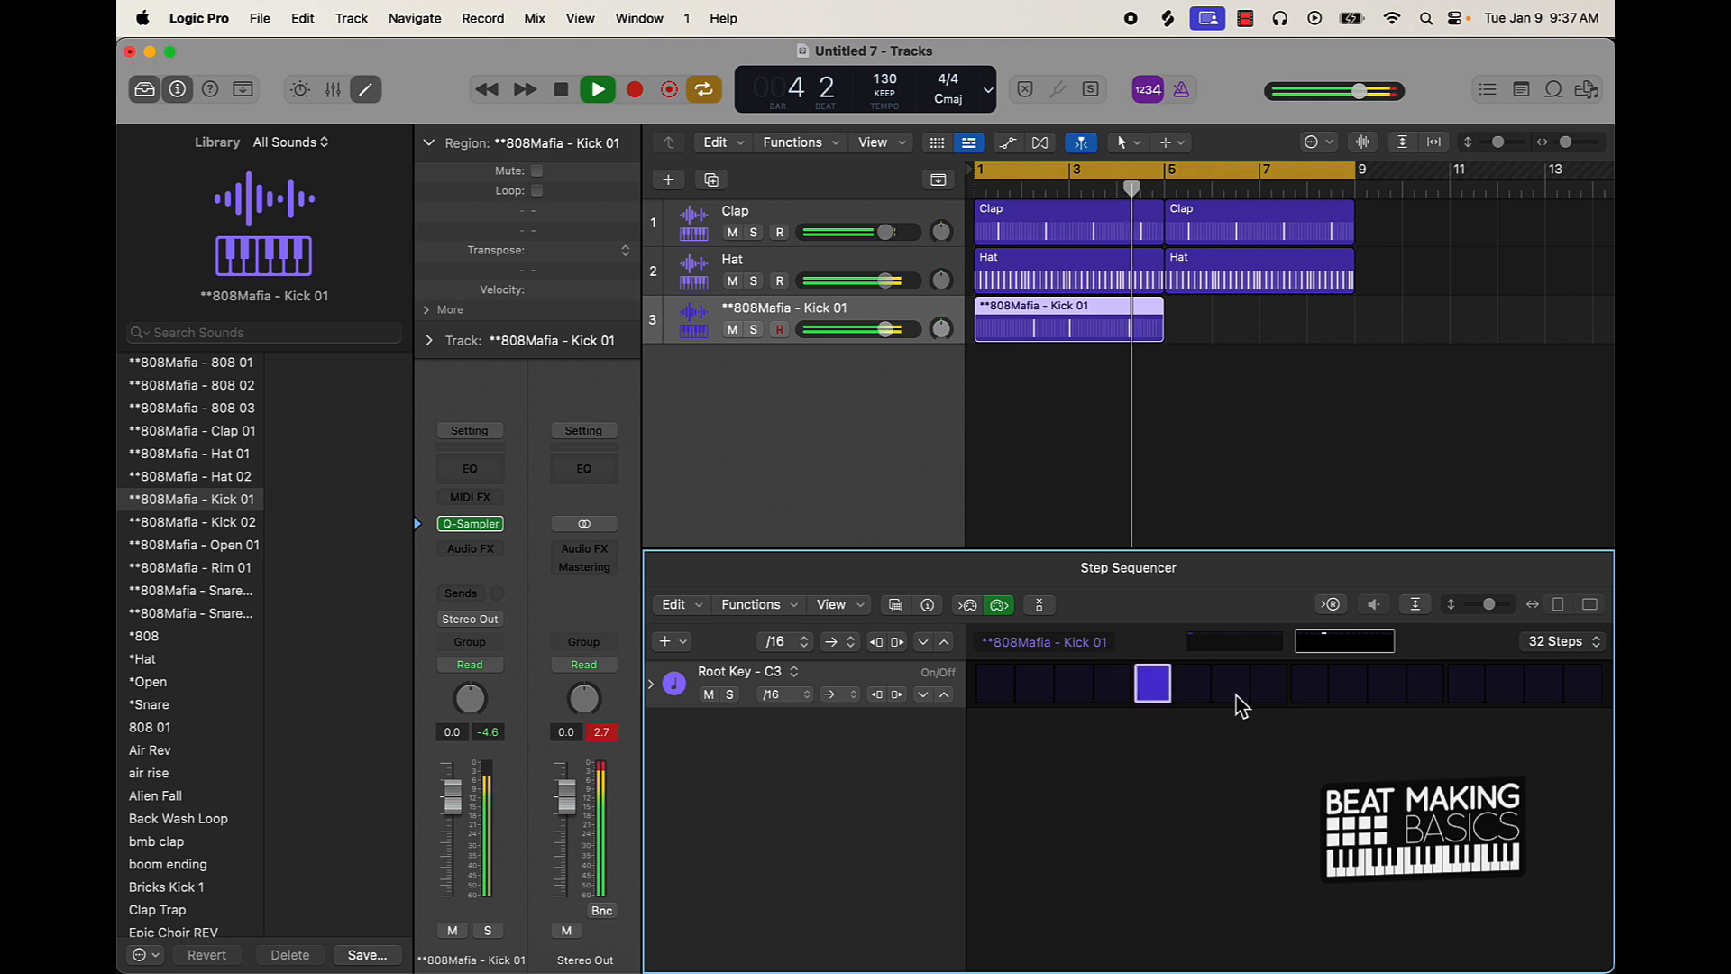
pyautogui.press('space')
pyautogui.click(1540, 692)
pyautogui.click(1541, 692)
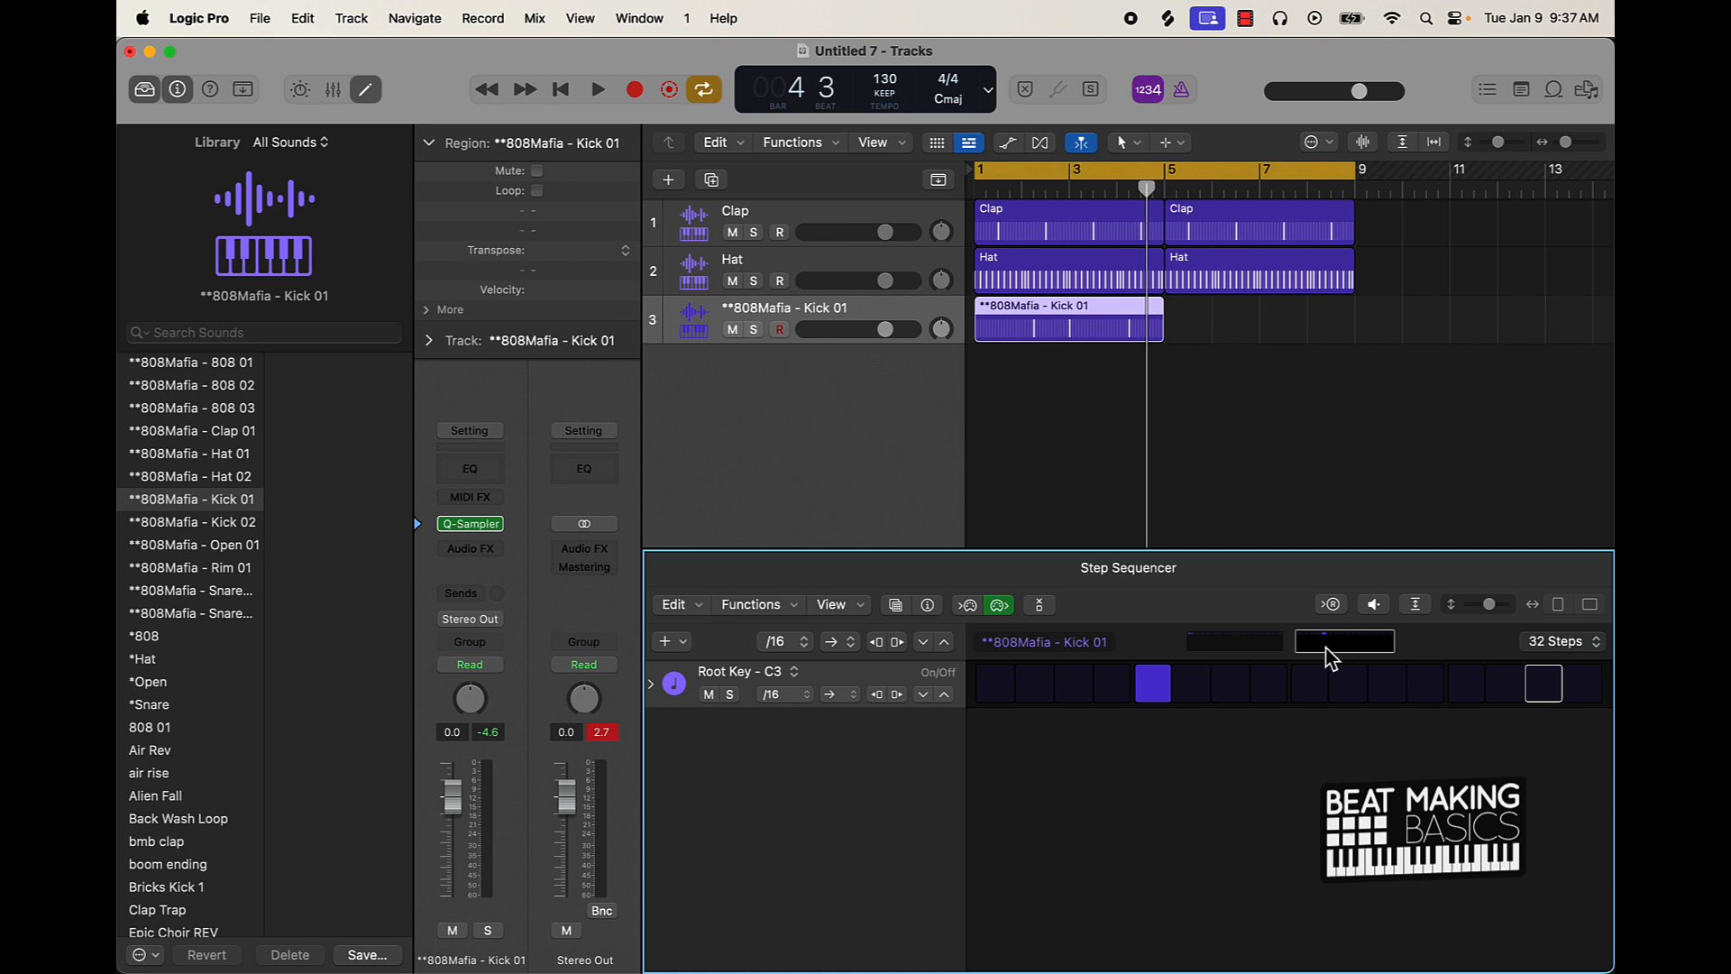
# - Extend the kick pattern to 64 steps, add a kick hit on step 63, and audition the beat
pyautogui.click(1578, 646)
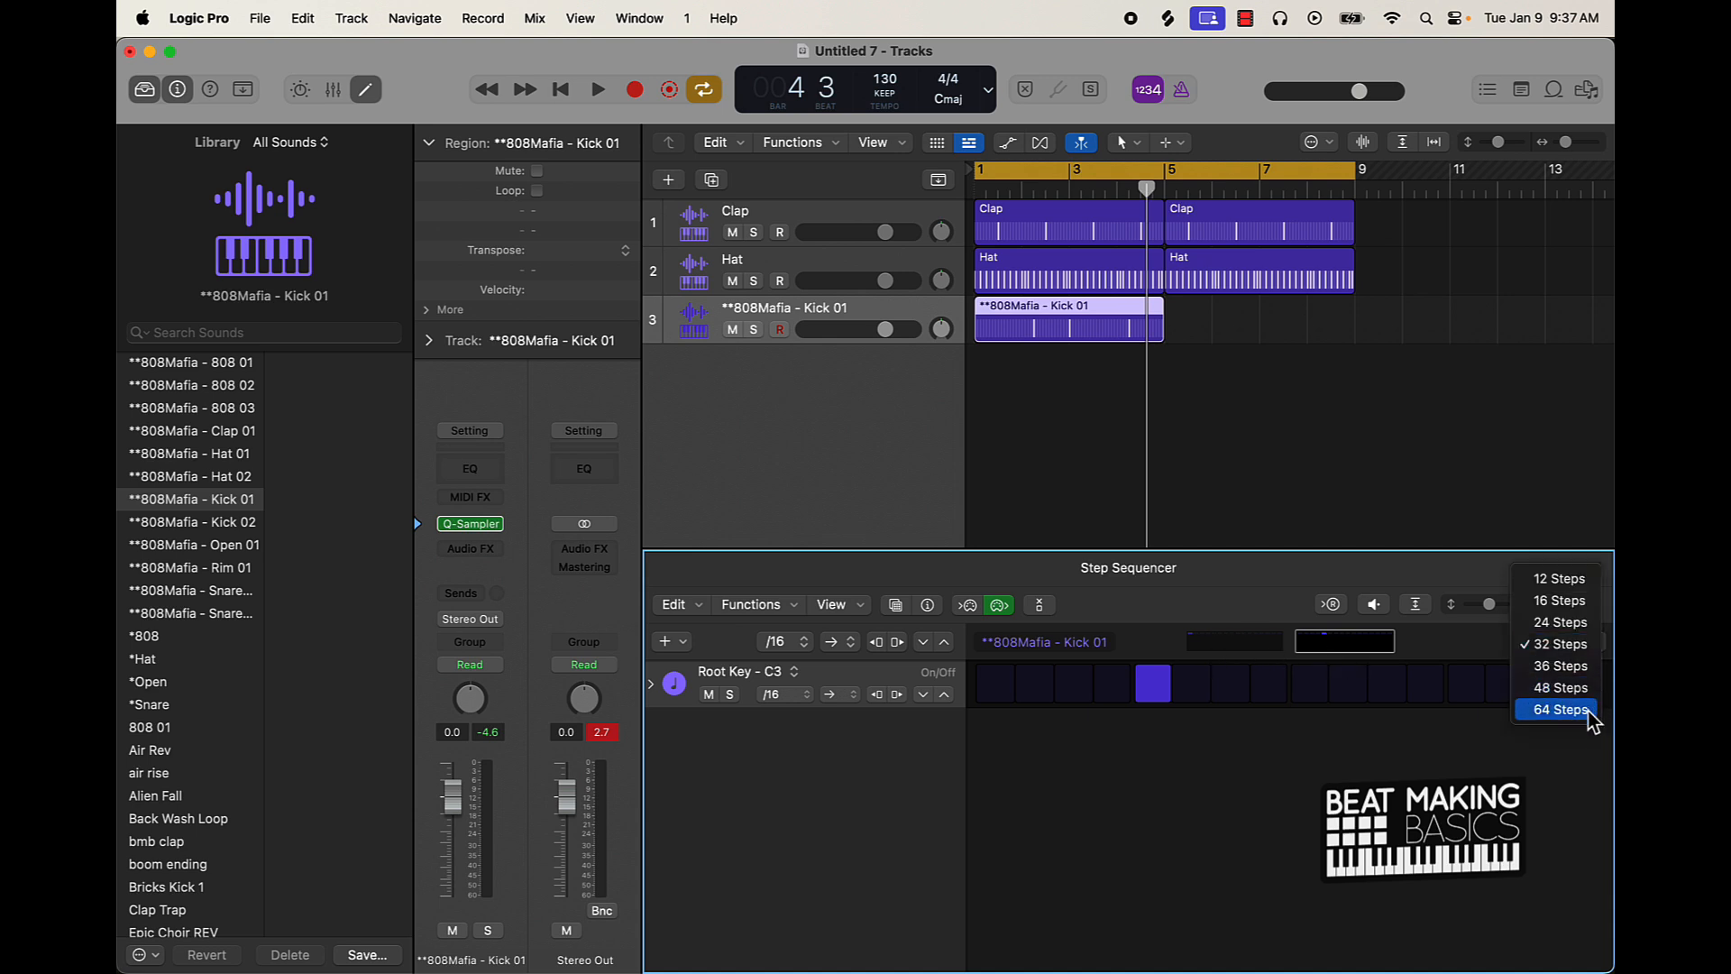
pyautogui.click(1559, 709)
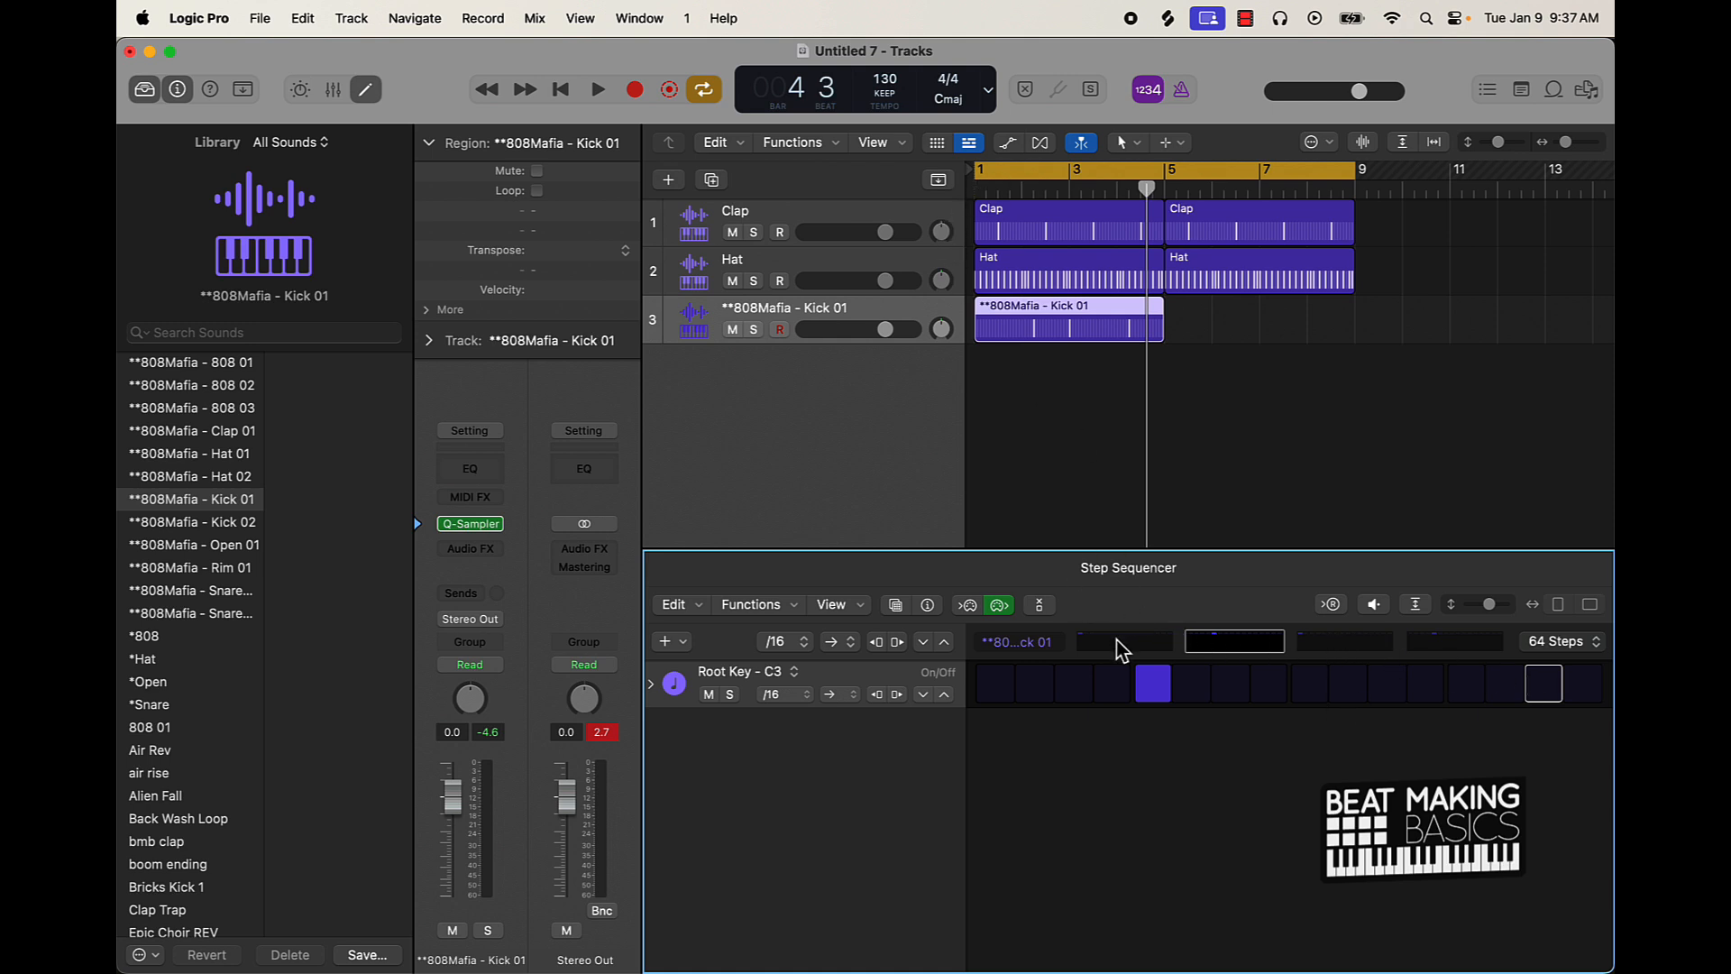
pyautogui.click(1118, 642)
pyautogui.click(1246, 645)
pyautogui.click(1336, 641)
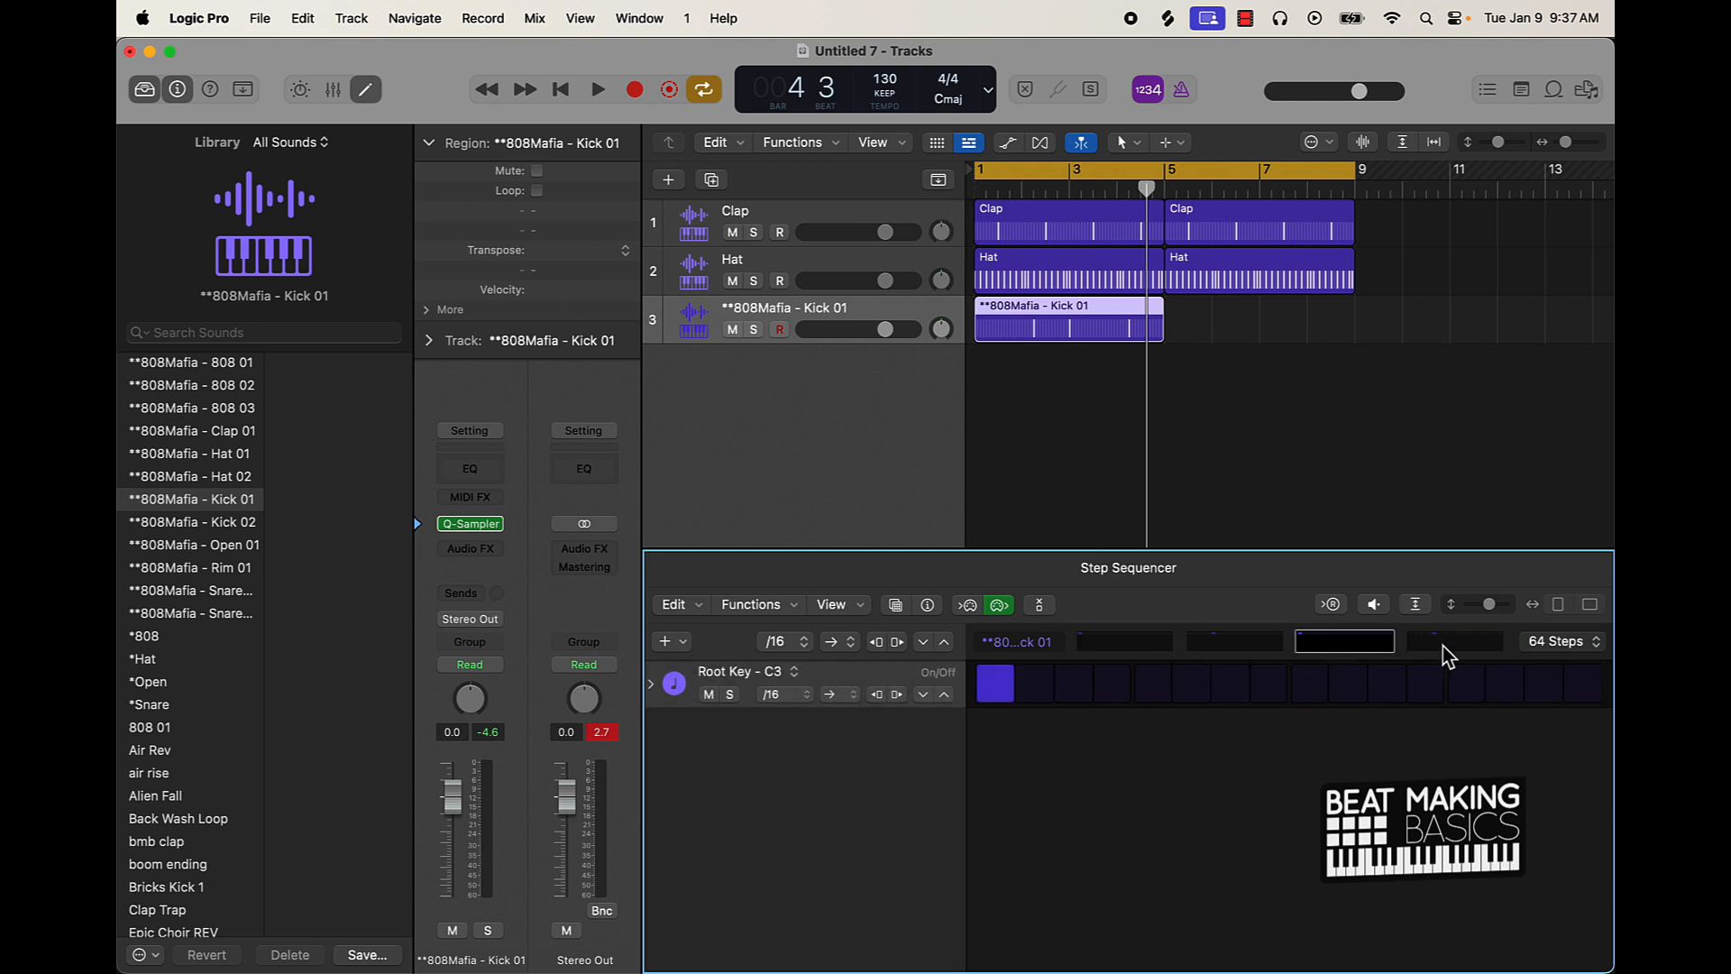
pyautogui.click(1445, 644)
pyautogui.click(1542, 683)
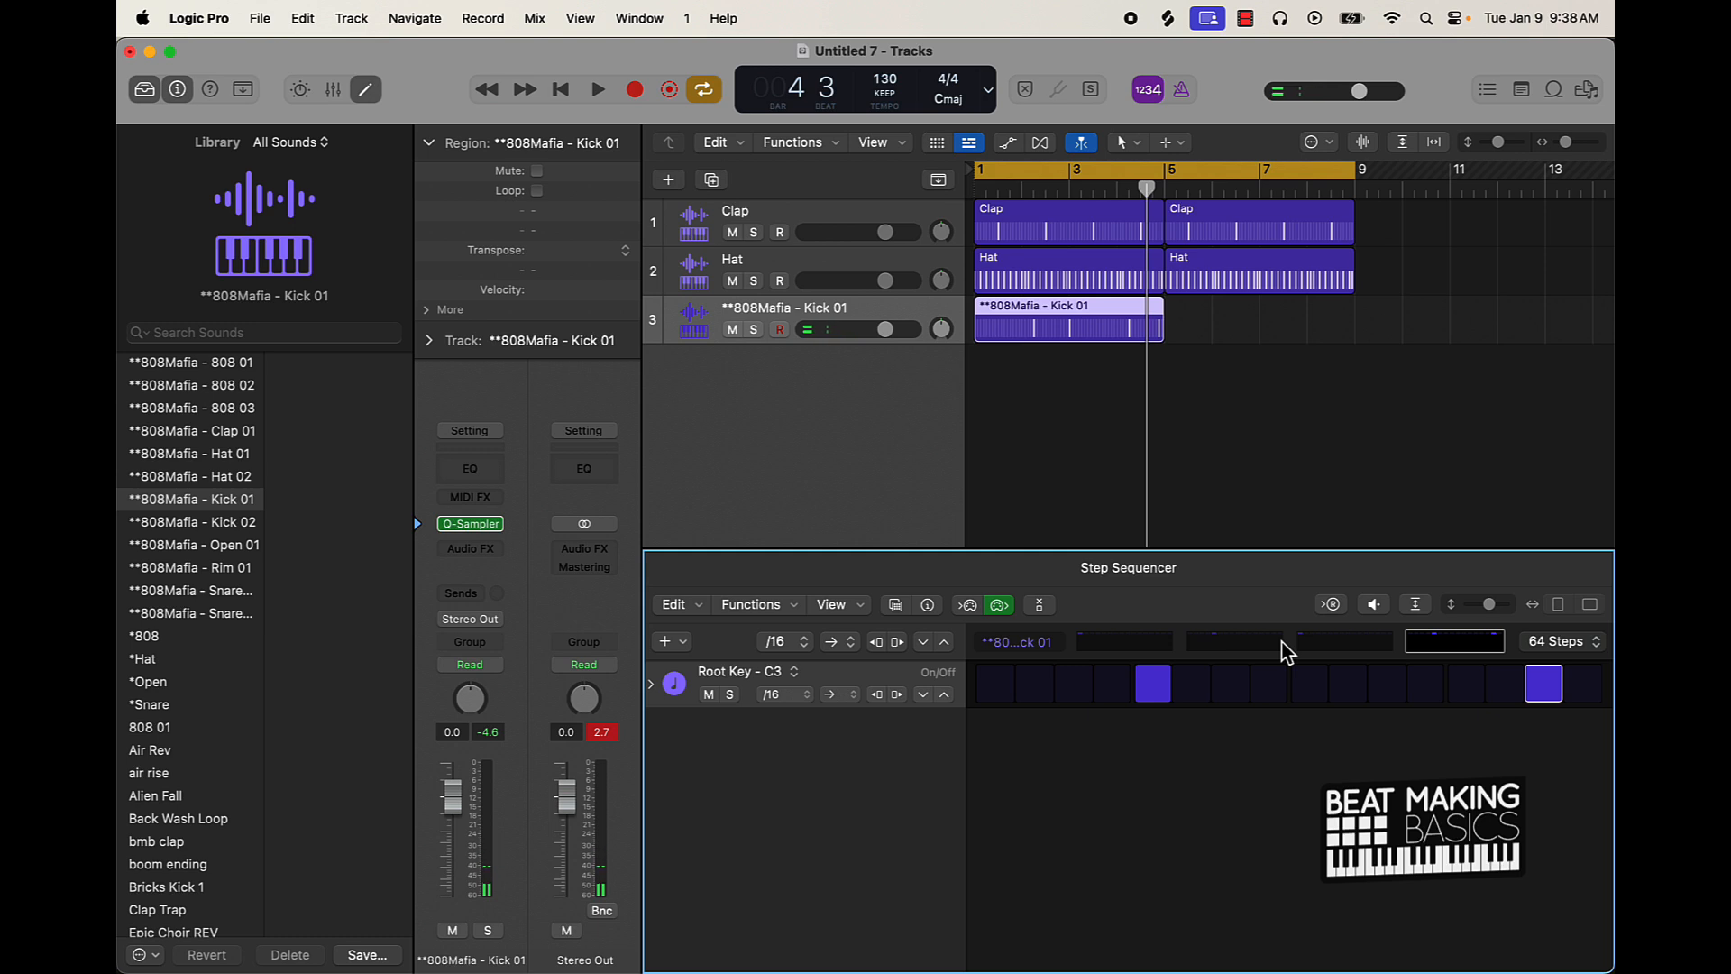
pyautogui.click(1121, 646)
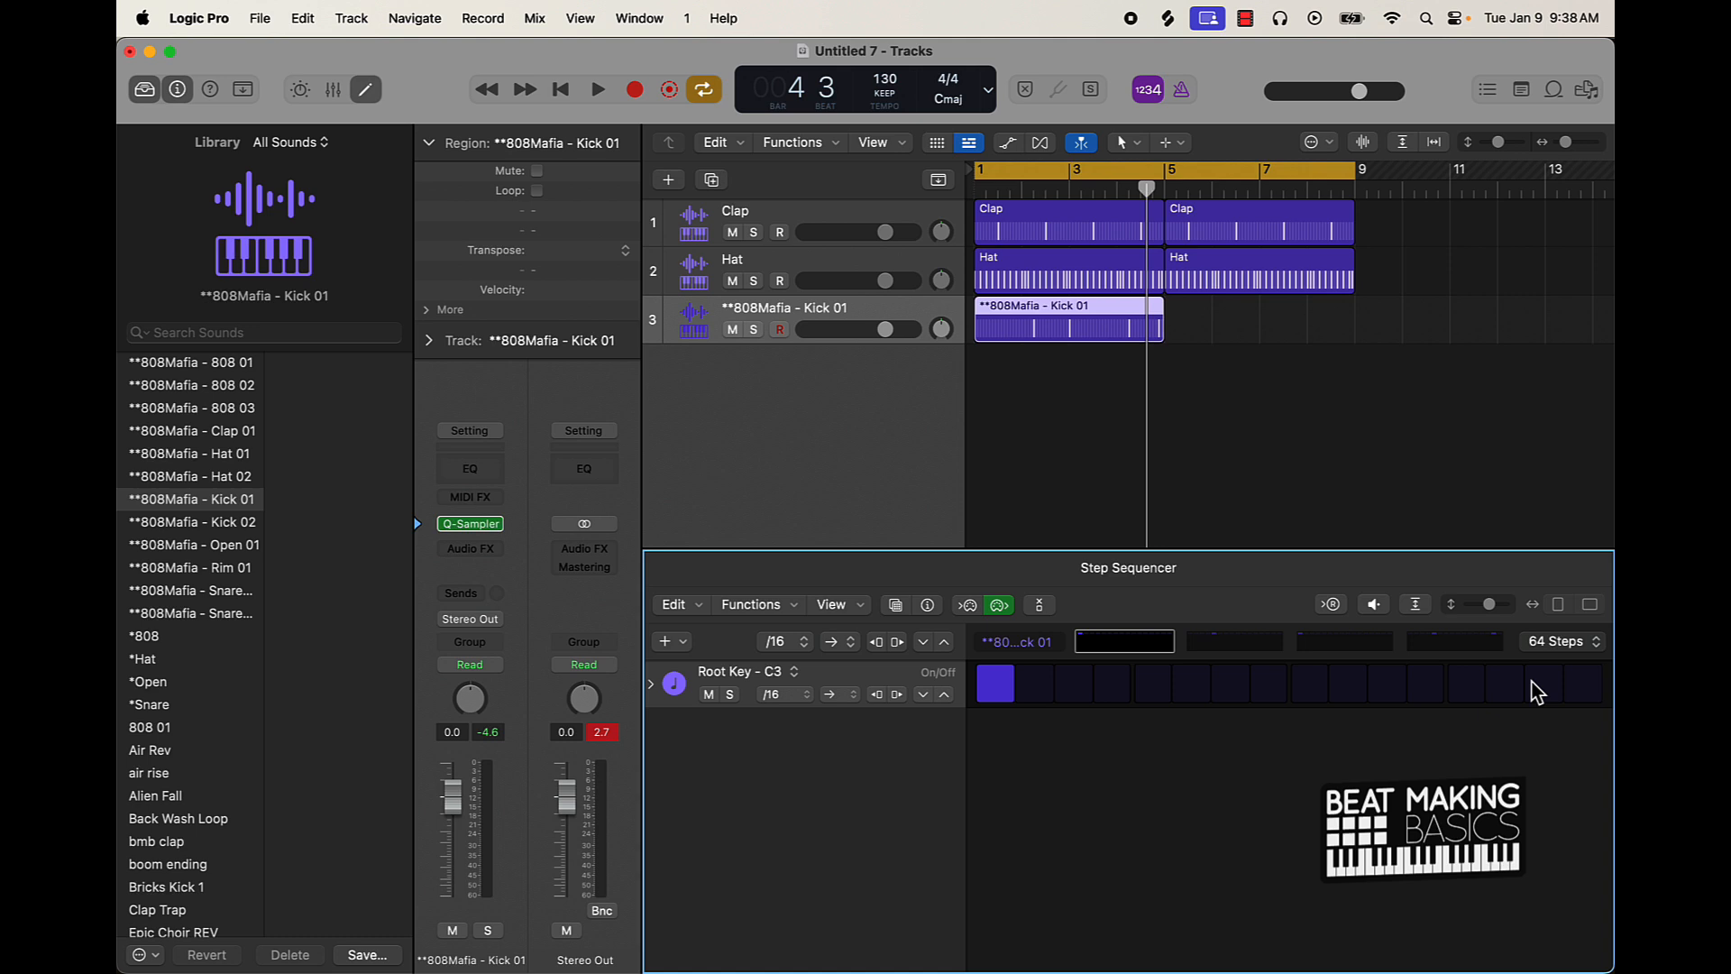
pyautogui.press('space')
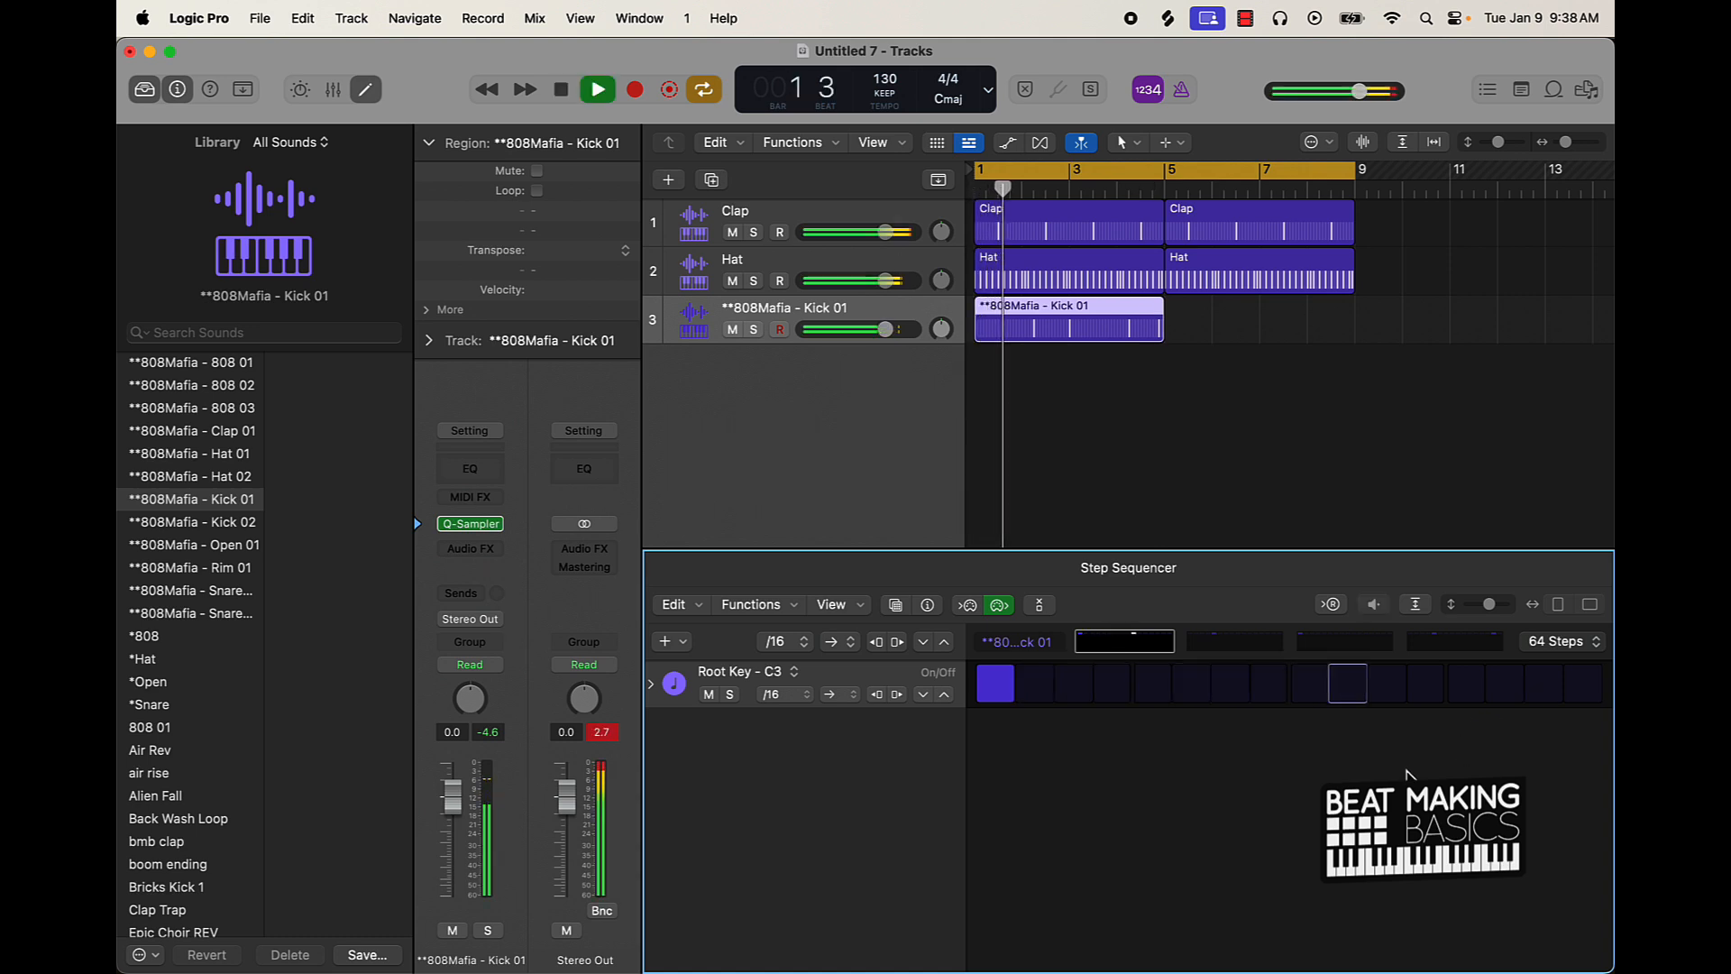
# - Add kick hits on steps 45 and 47 and audition that part of the beat
pyautogui.click(1228, 641)
pyautogui.click(1359, 636)
pyautogui.press('space')
pyautogui.click(1479, 690)
pyautogui.click(1540, 693)
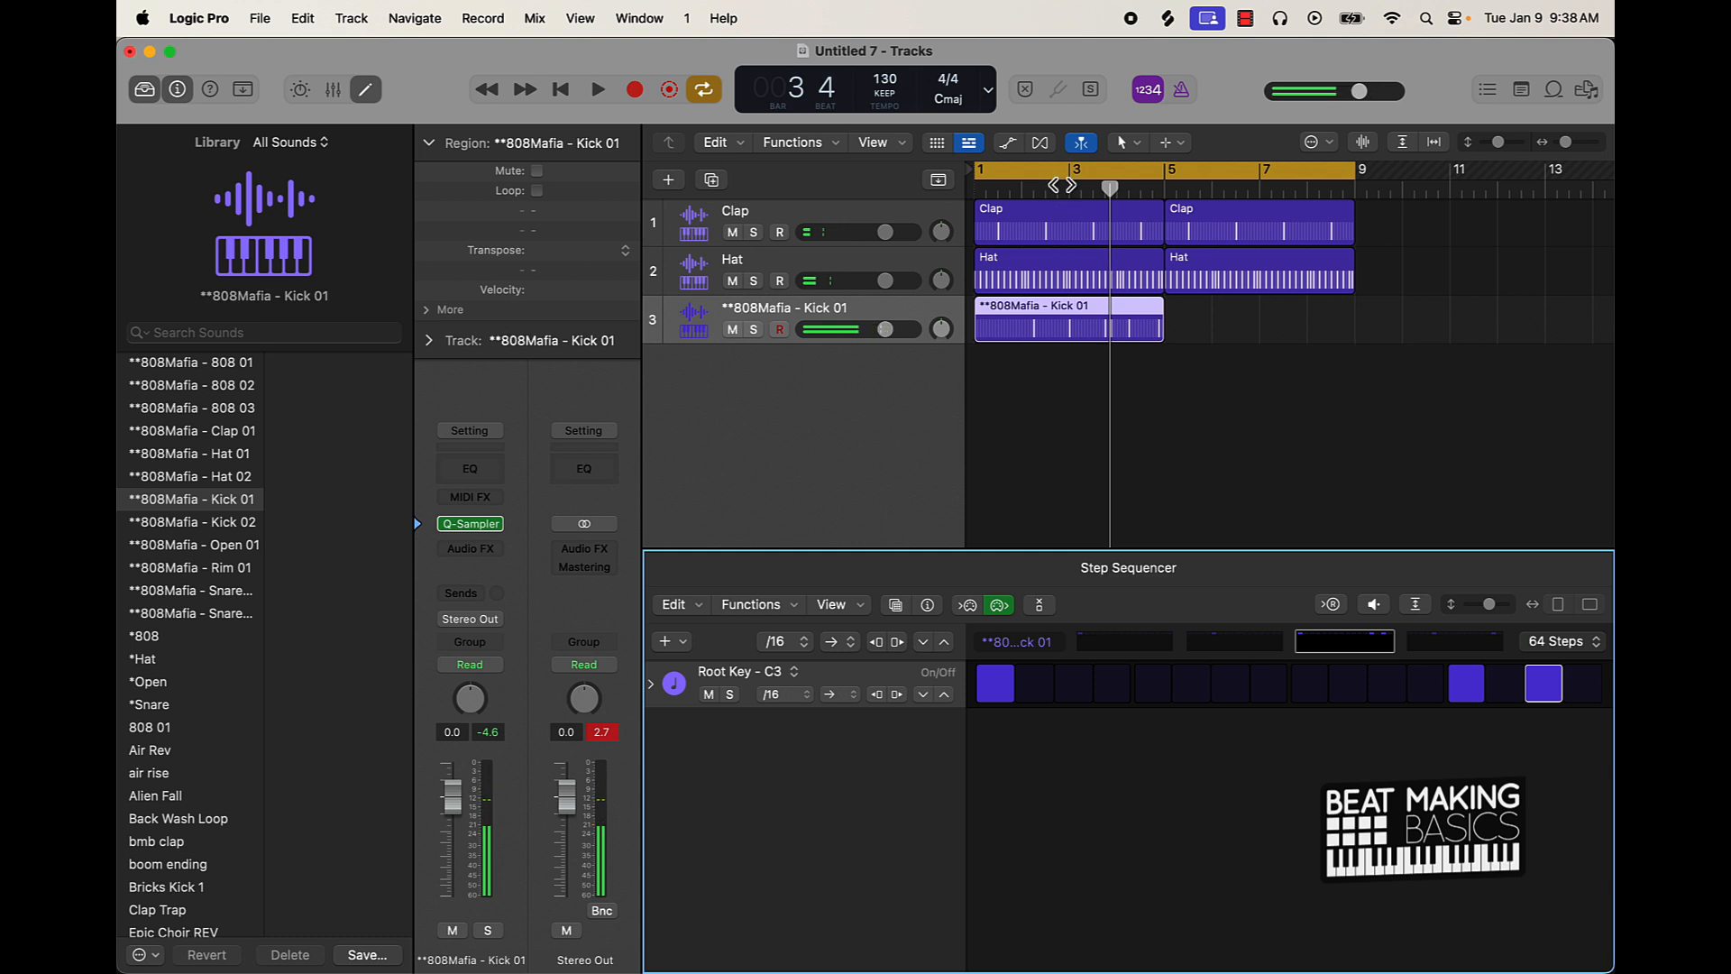
pyautogui.click(1062, 186)
pyautogui.press('space')
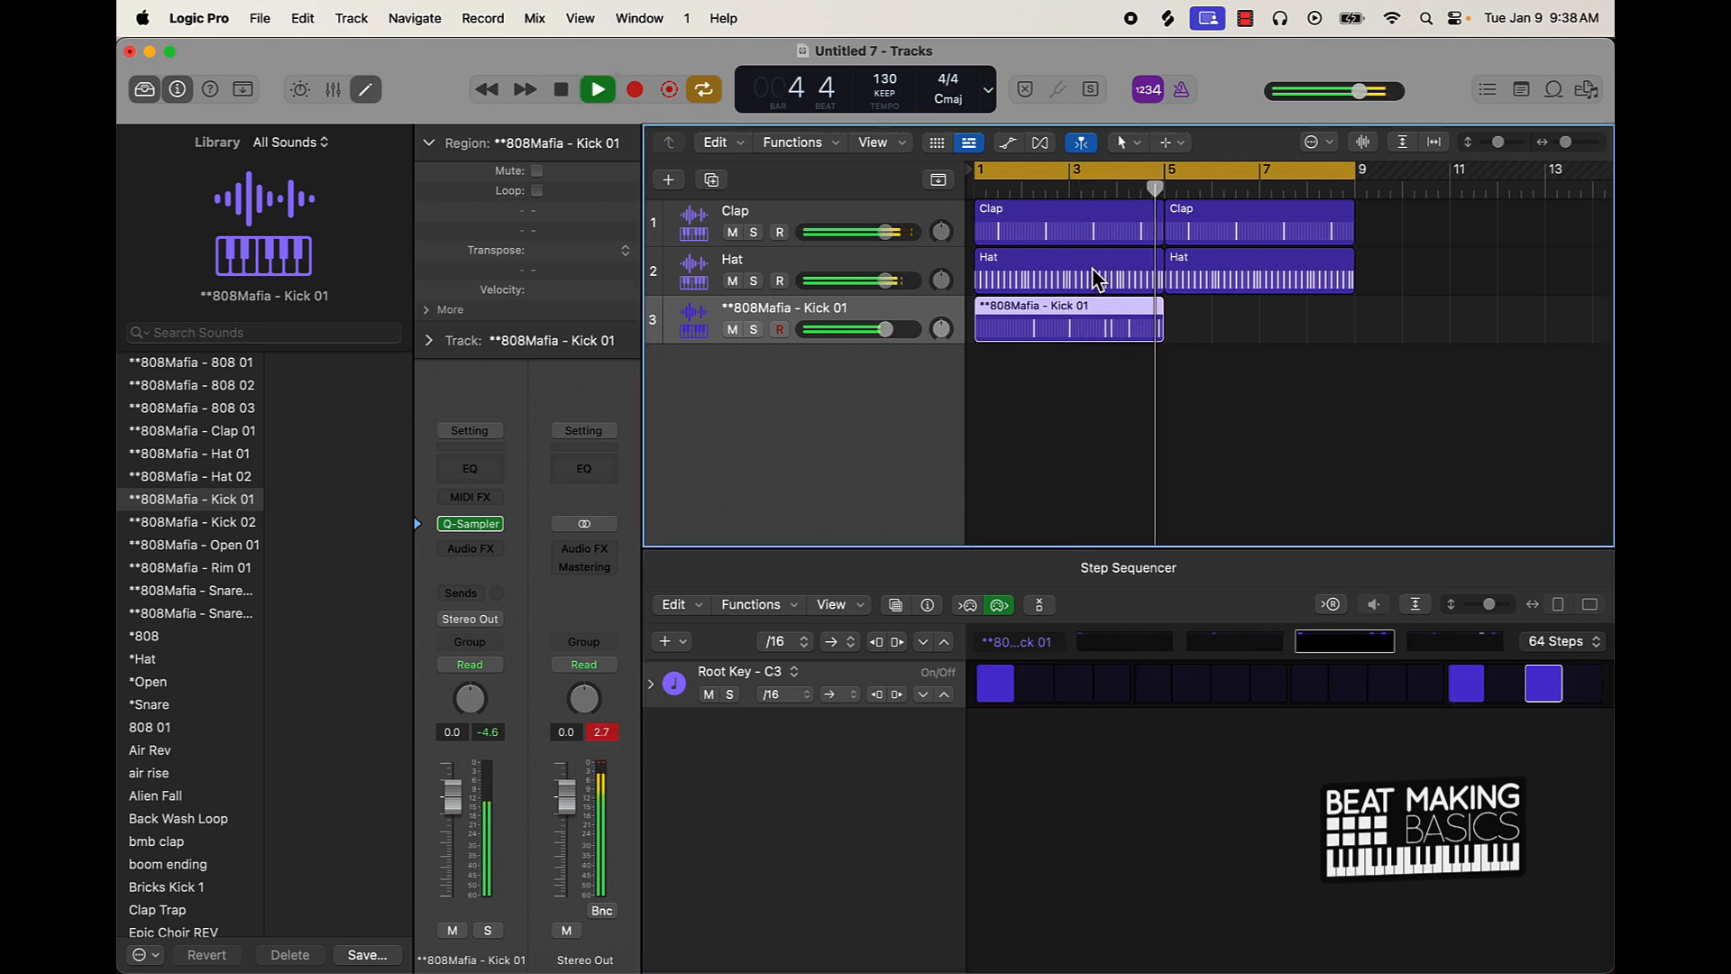
pyautogui.press('space')
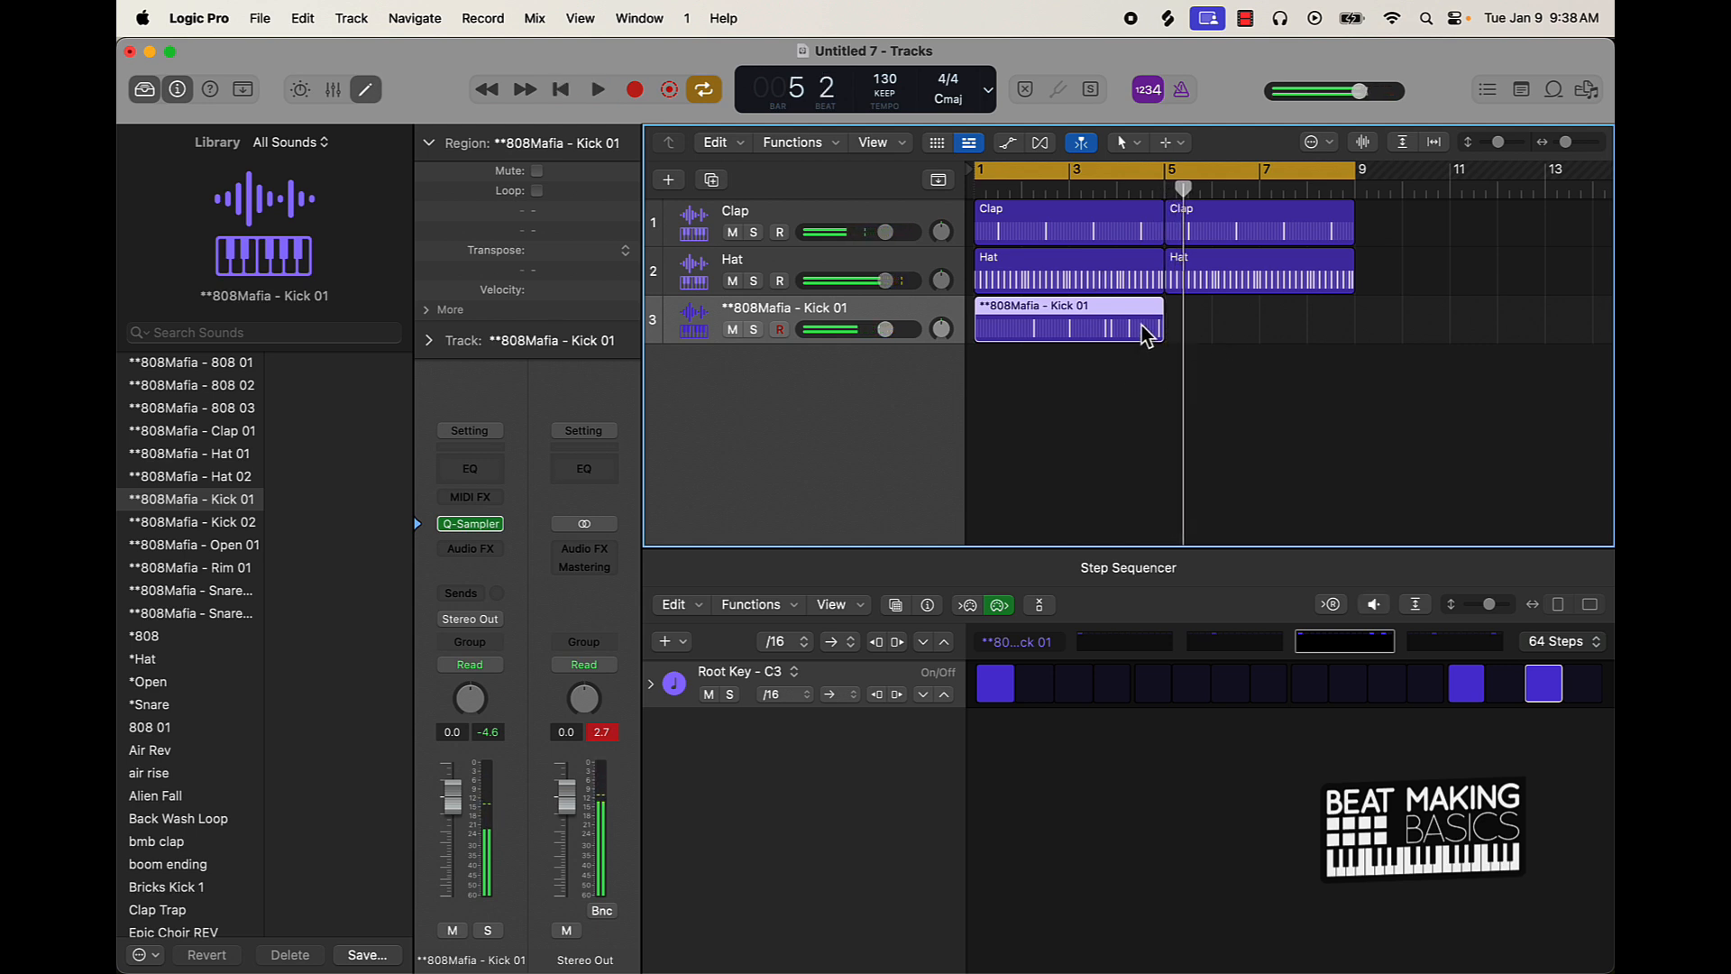
# - Move the kick hit on step 63 to step 61 and audition the end of the pattern
pyautogui.click(1456, 642)
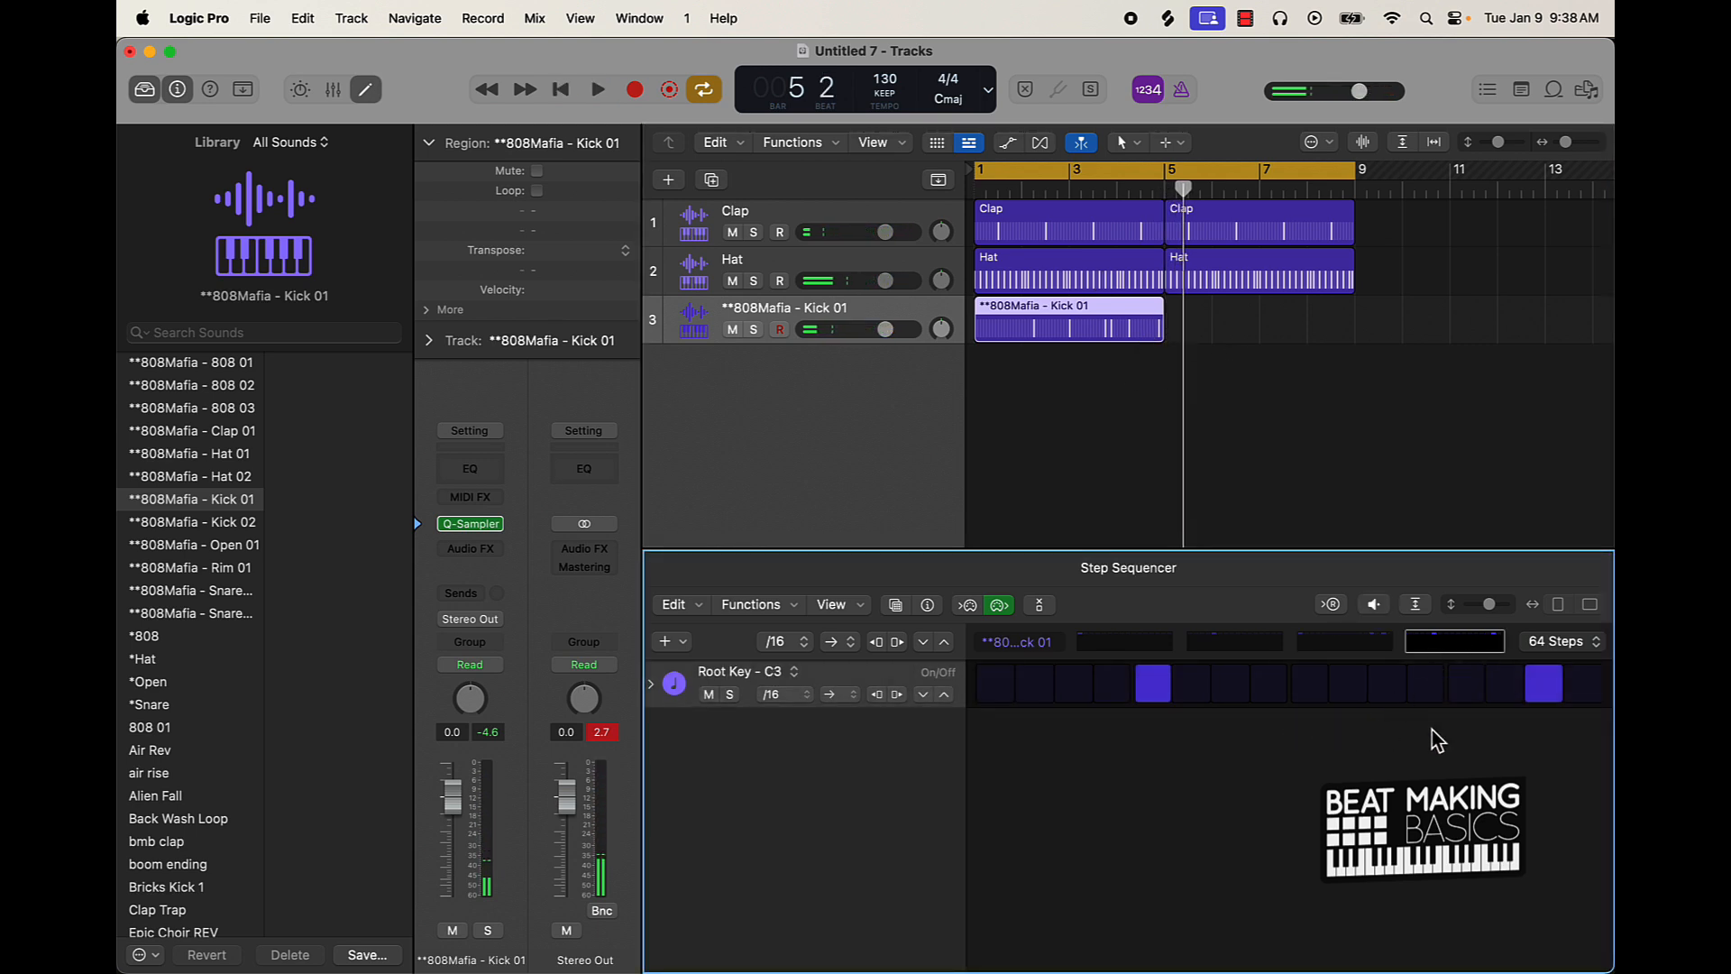
pyautogui.click(1559, 693)
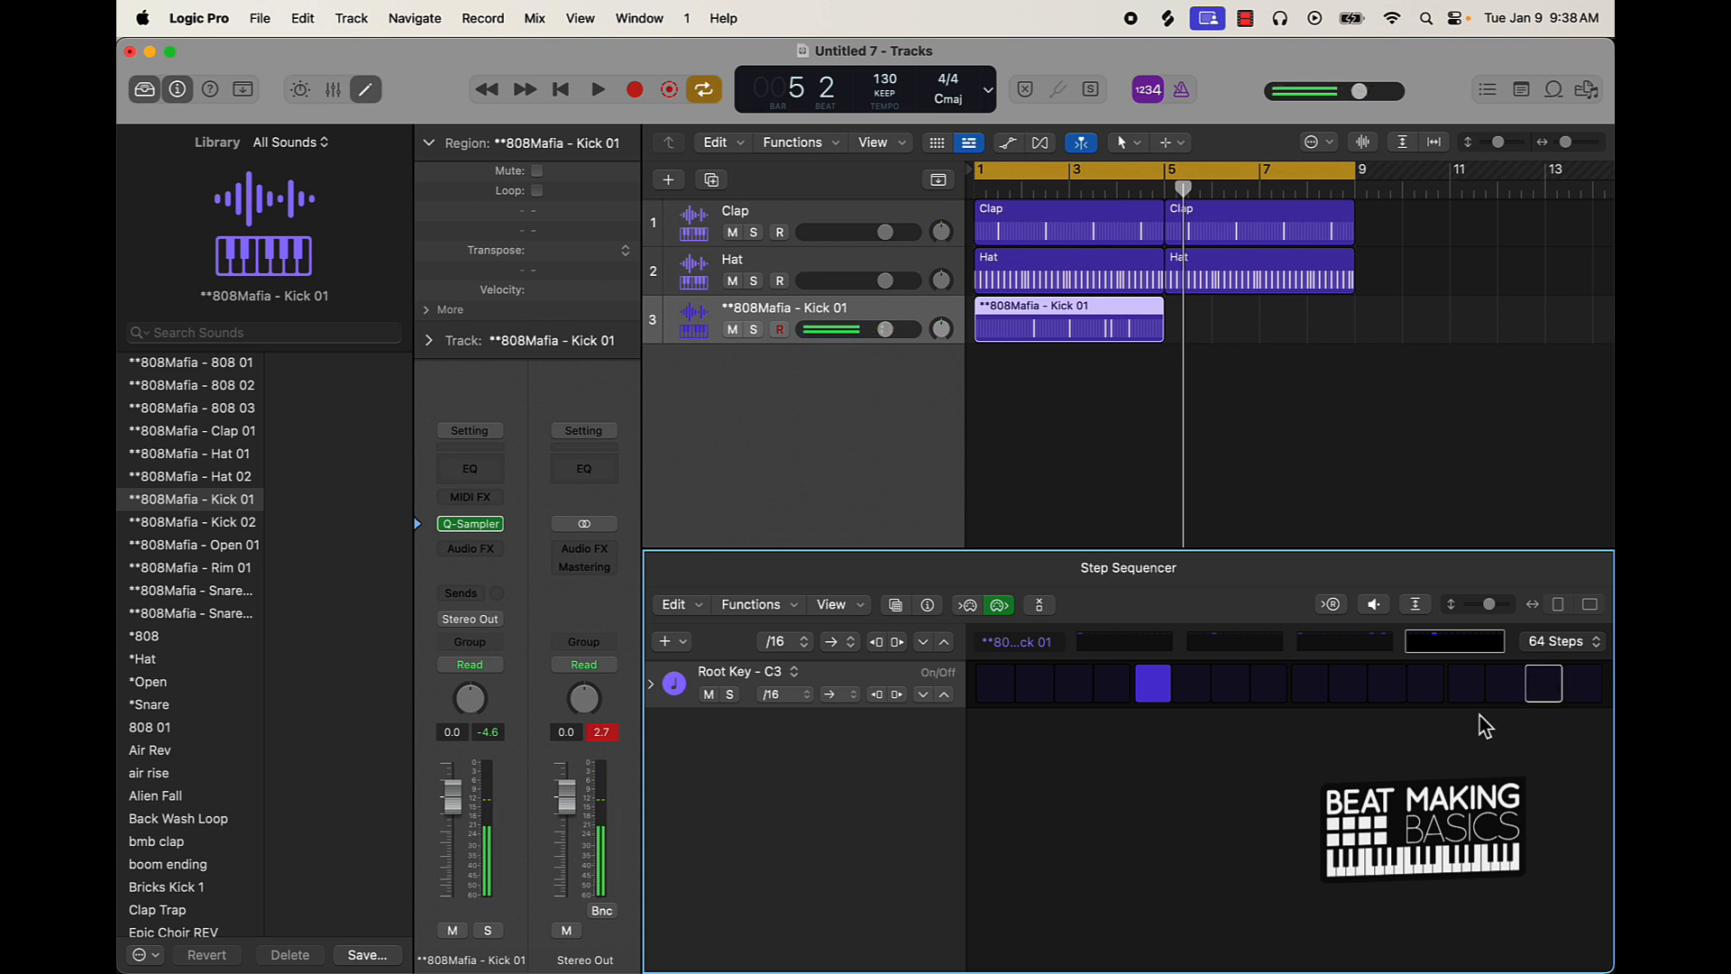
pyautogui.click(1467, 690)
pyautogui.click(1113, 190)
pyautogui.press('space')
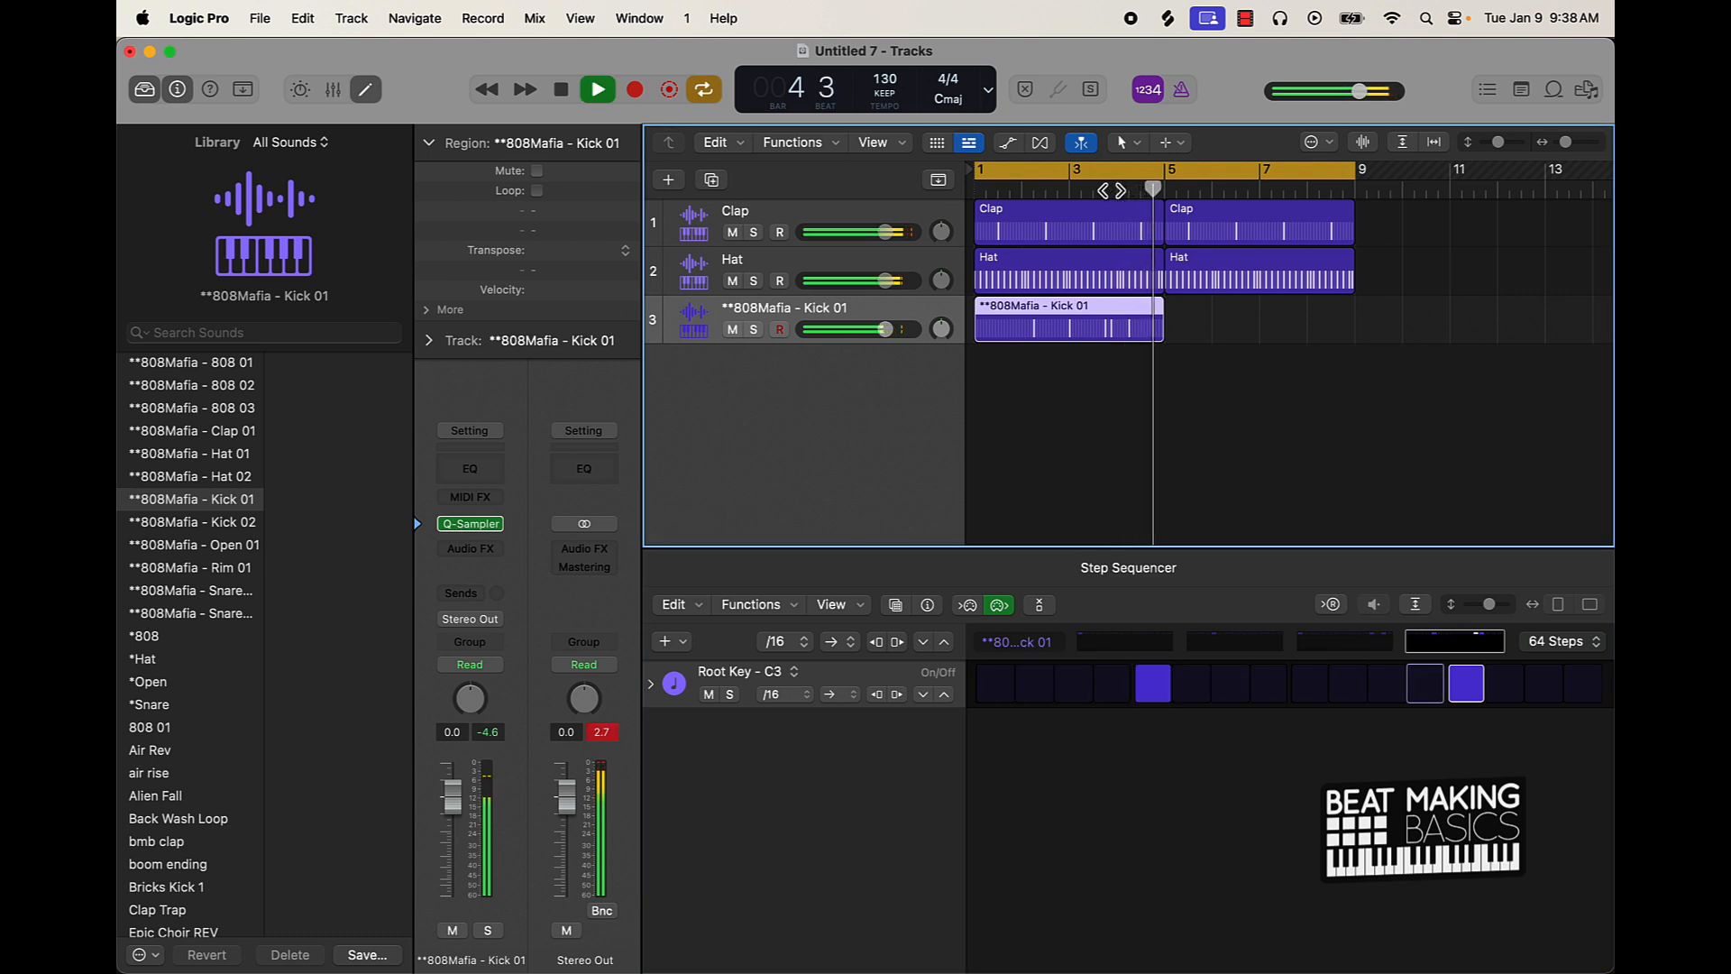
pyautogui.press('space')
# - Repeat the kick region once so it also fills bars 5 to 8
pyautogui.click(1124, 405)
pyautogui.click(1081, 336)
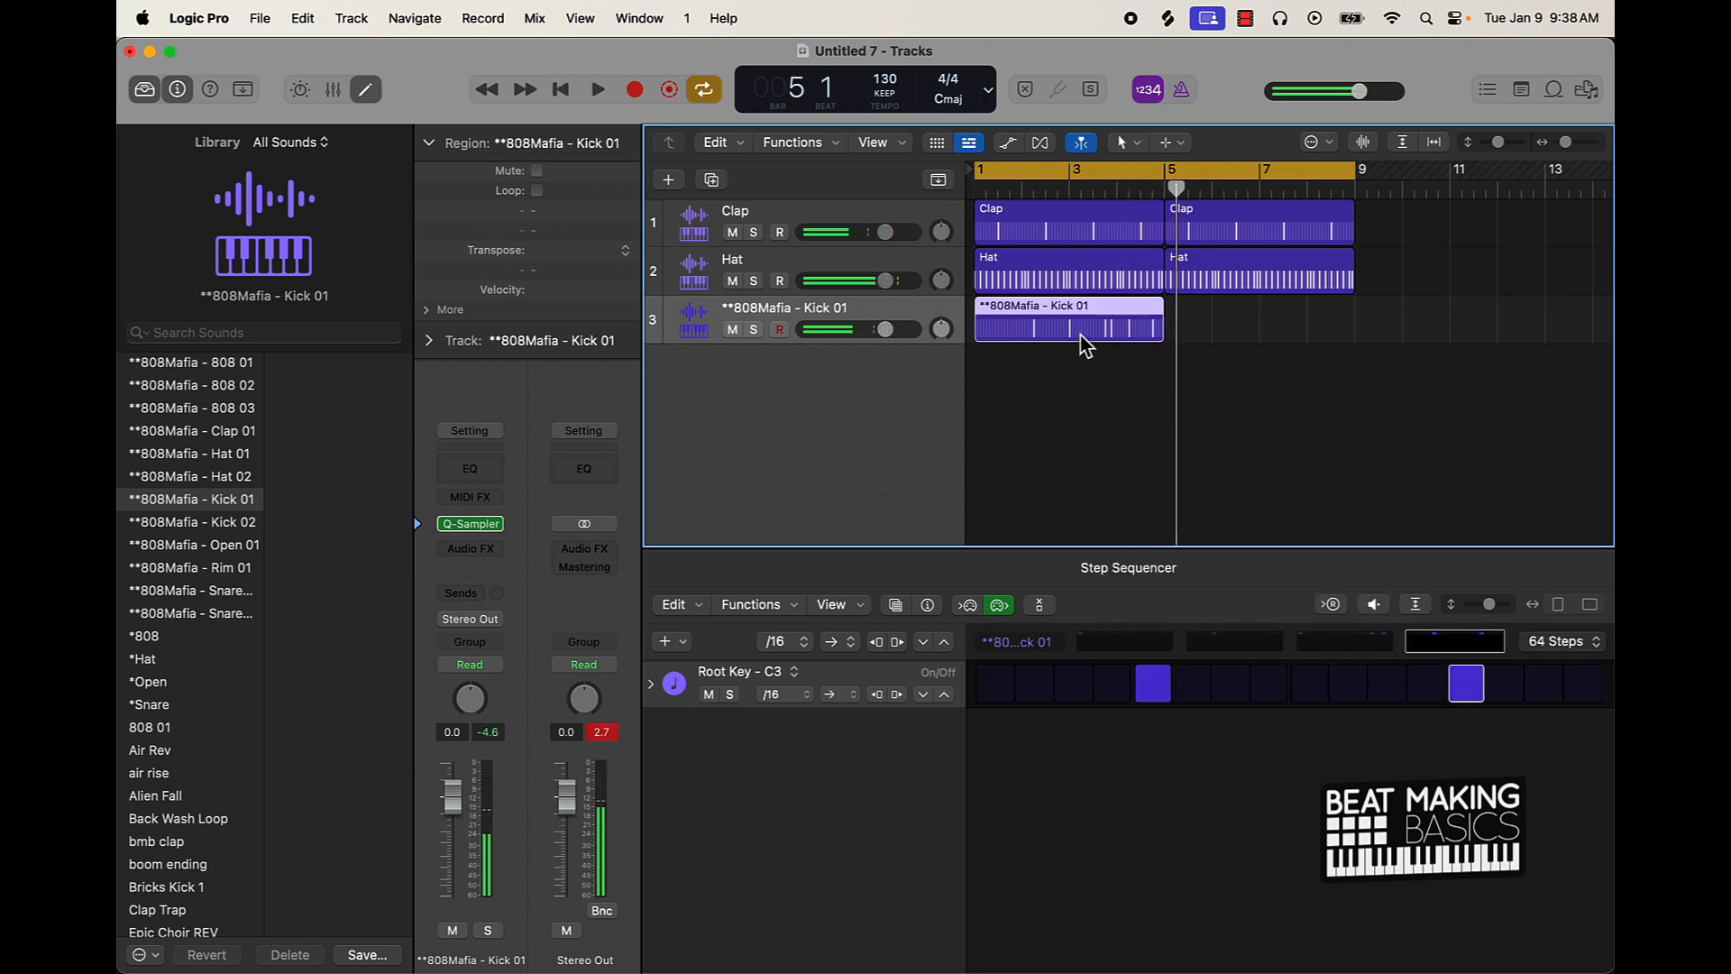
pyautogui.press('super+r')
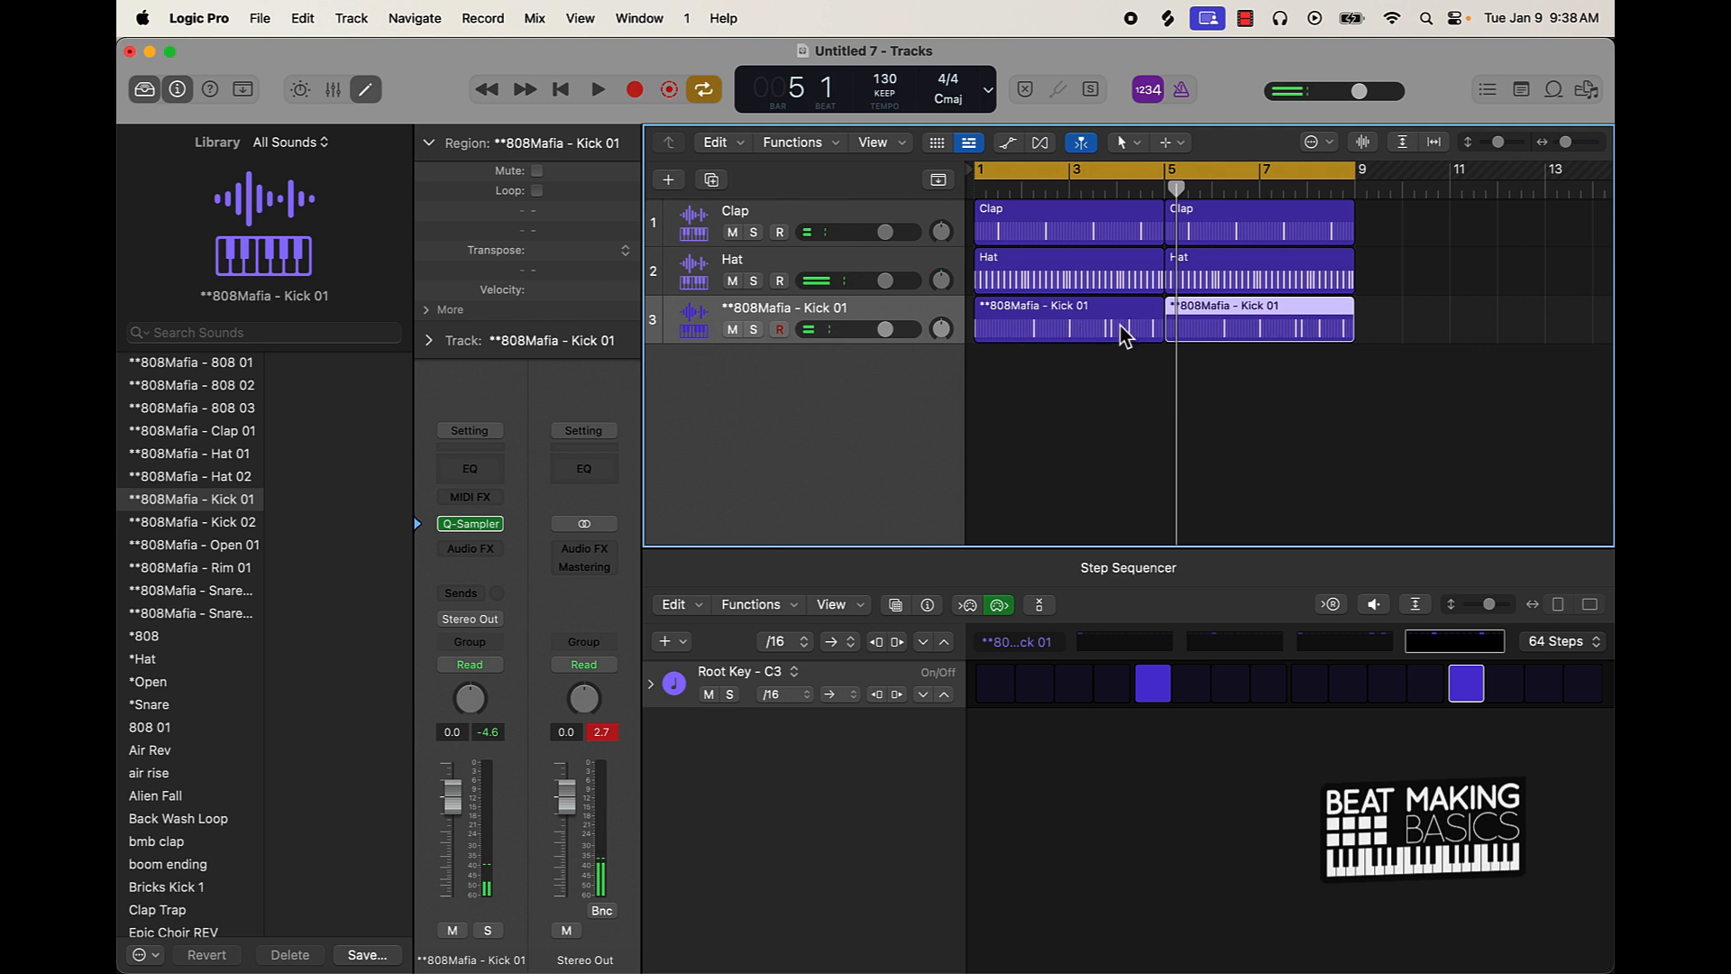
# - Rename the kick track as "Kick" and move it above the Clap track
pyautogui.doubleClick(826, 309)
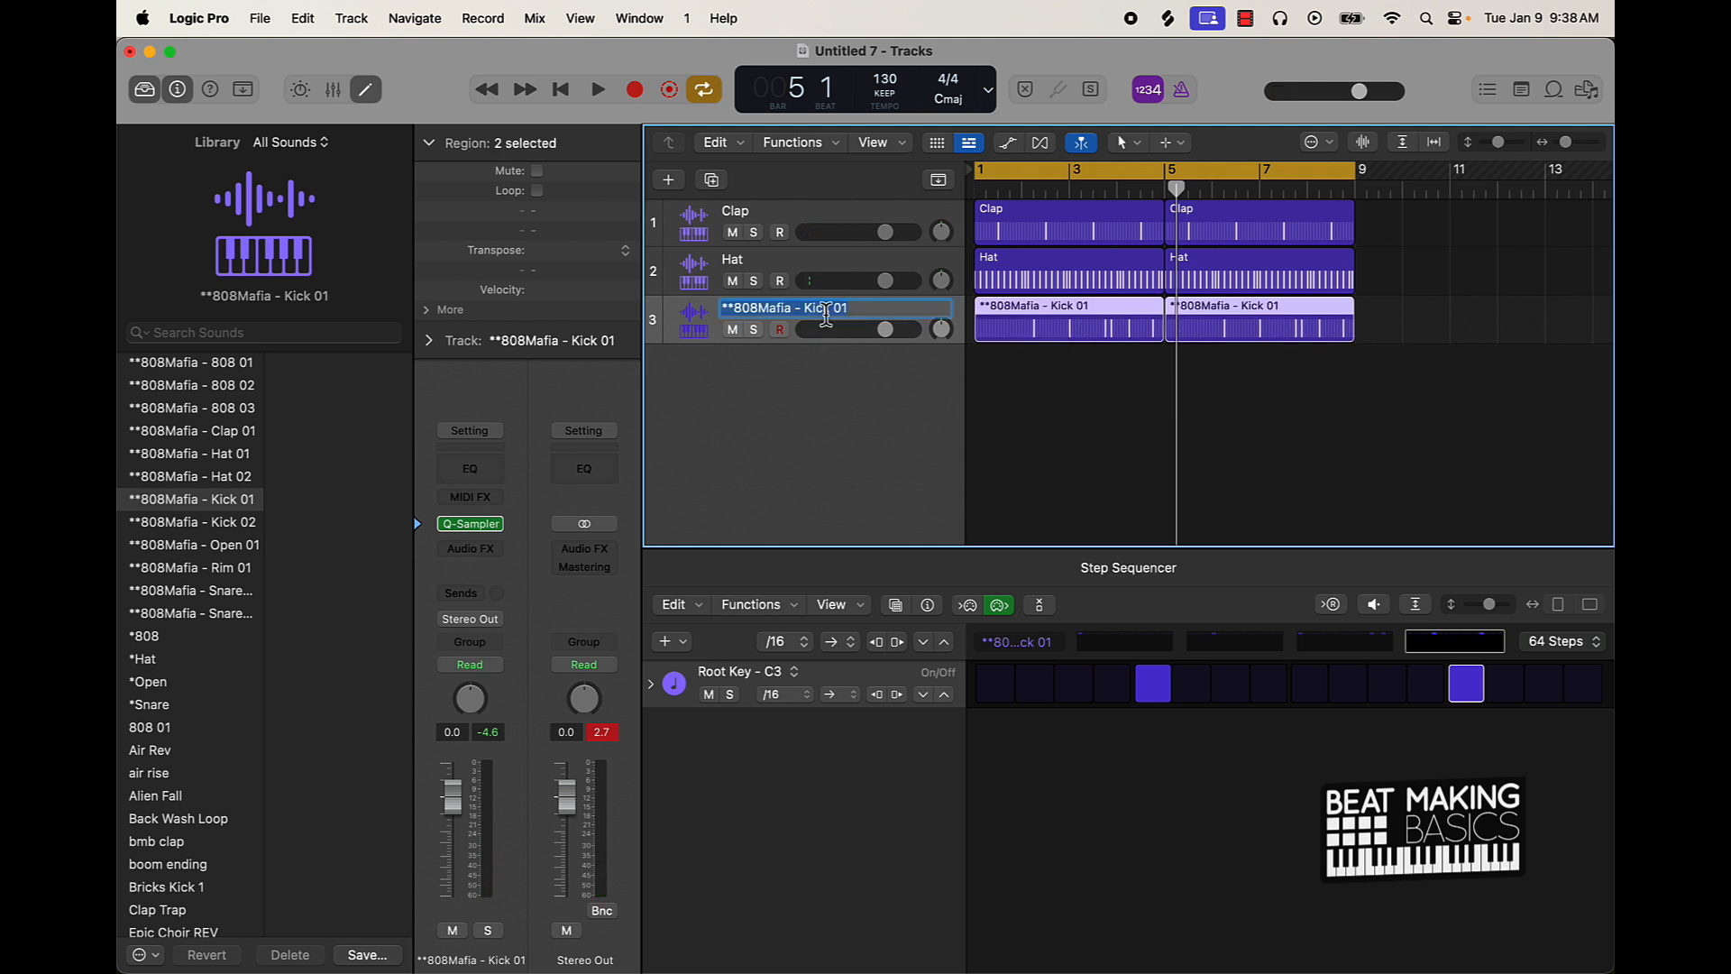
pyautogui.write('Kick')
pyautogui.press('Return')
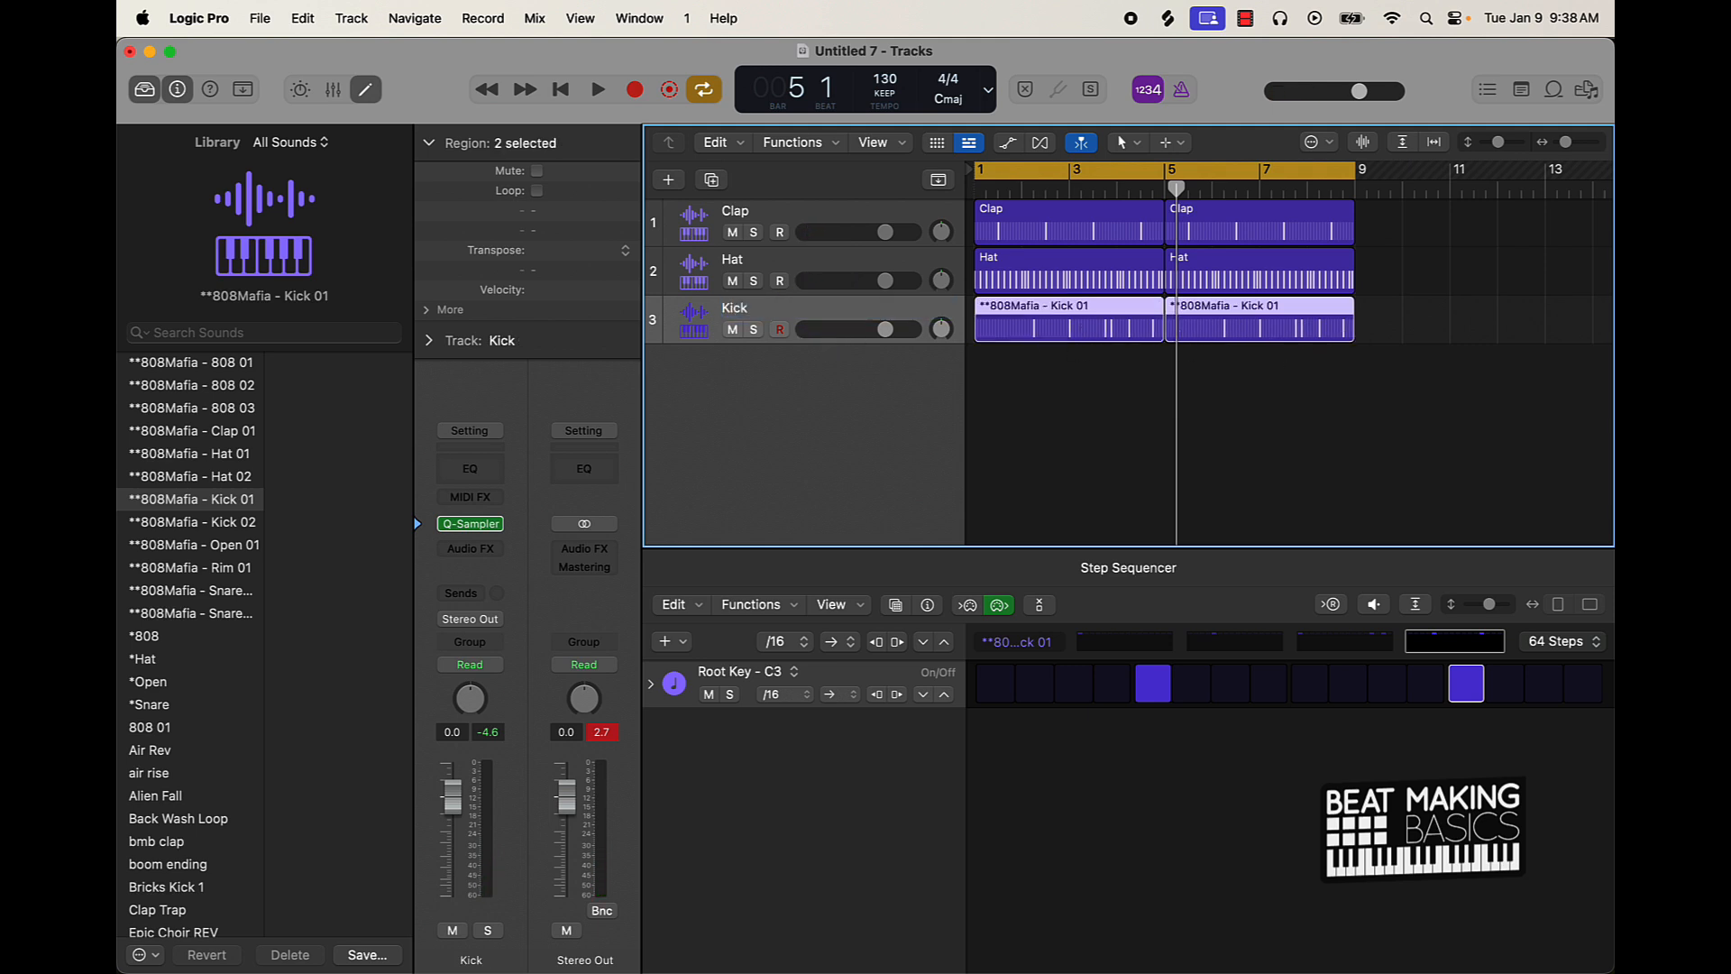
pyautogui.moveTo(722, 311); pyautogui.dragTo(720, 221)
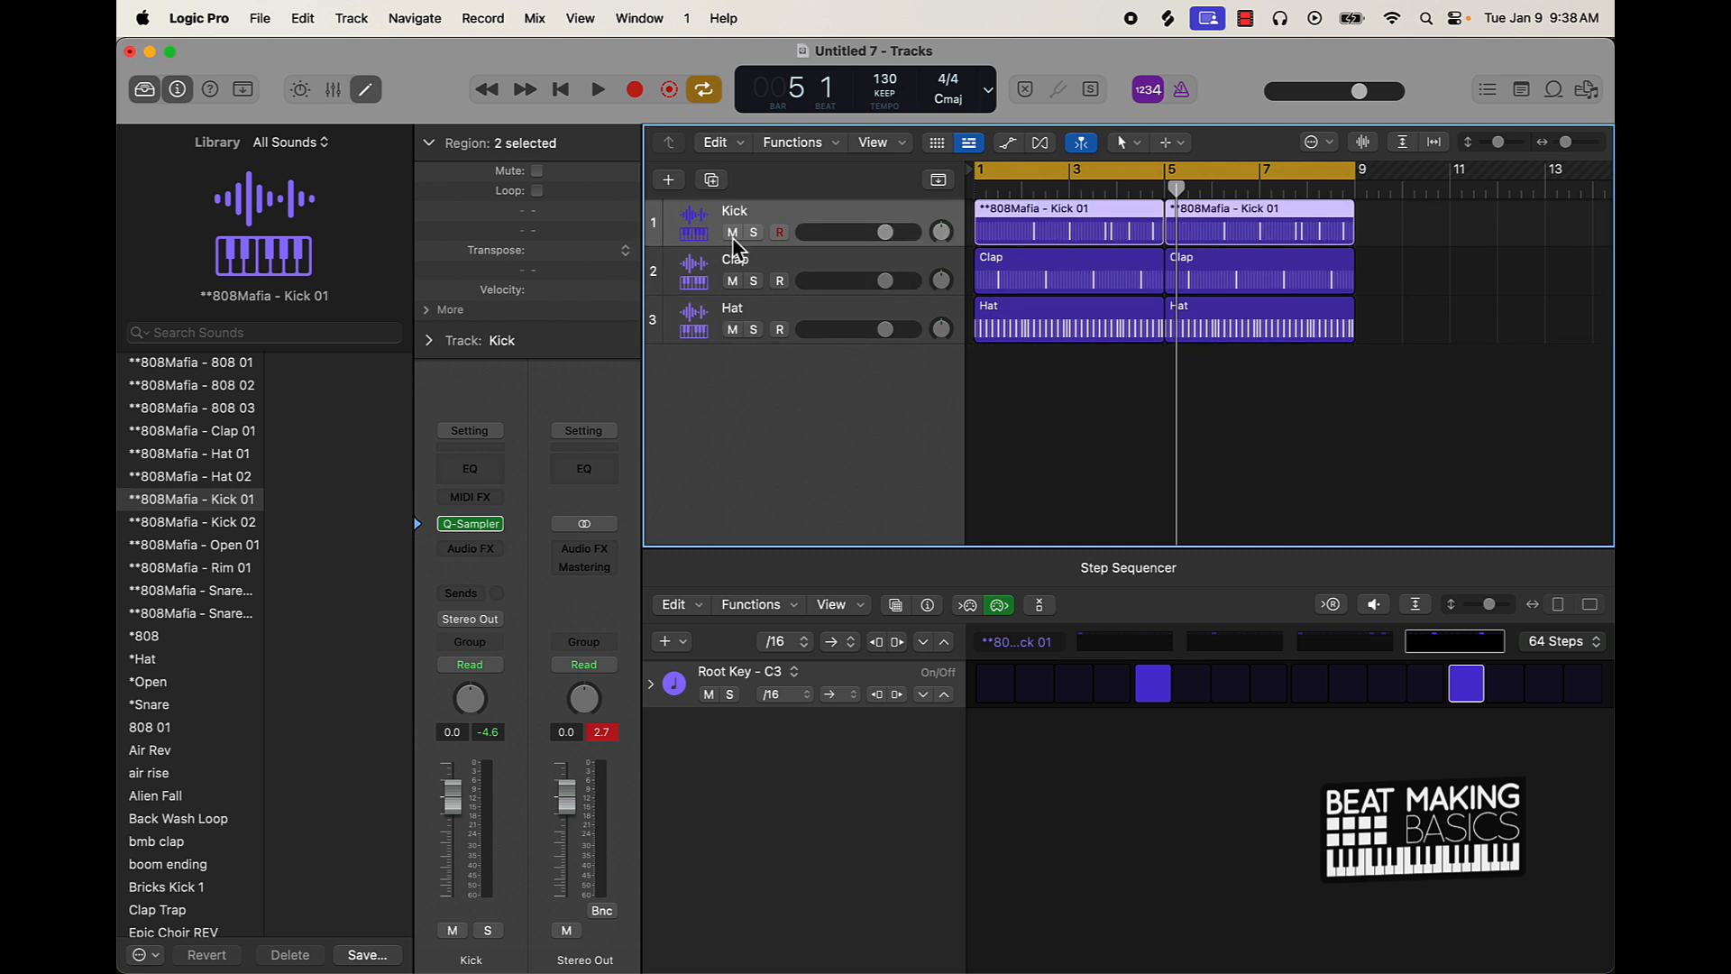
pyautogui.click(1046, 392)
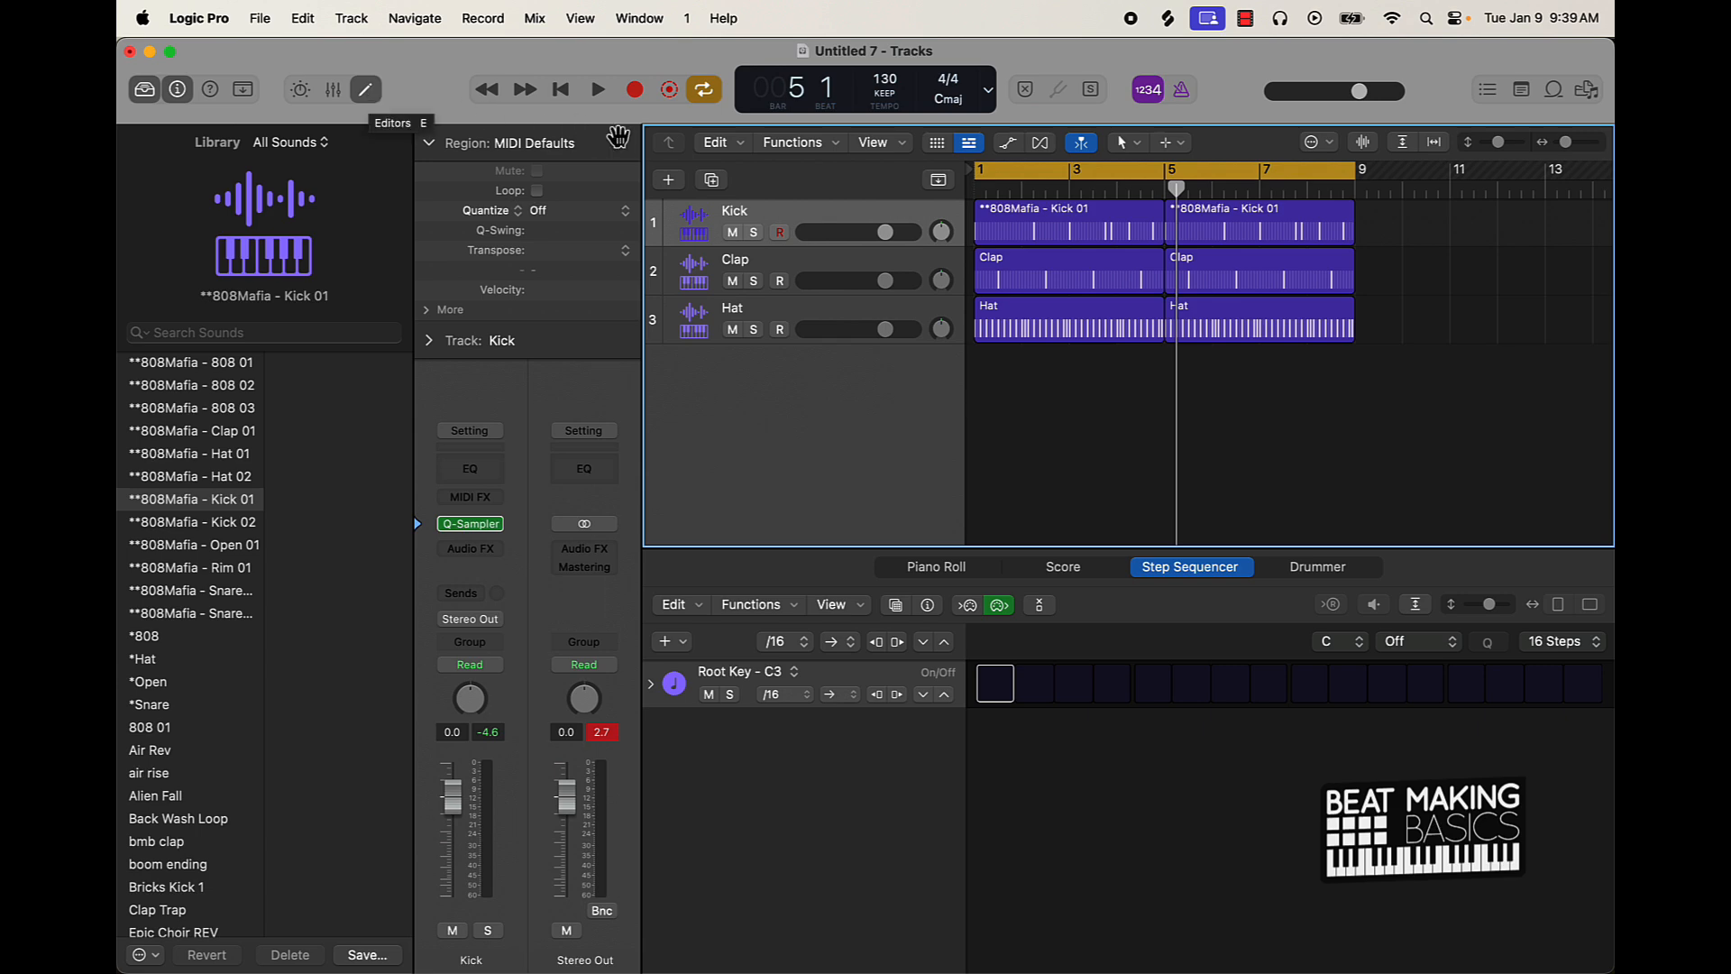
# - Create one MIDI software instrument track with a stereo Quick Sampler (Single Sample) and place it below the Hat track
pyautogui.click(669, 180)
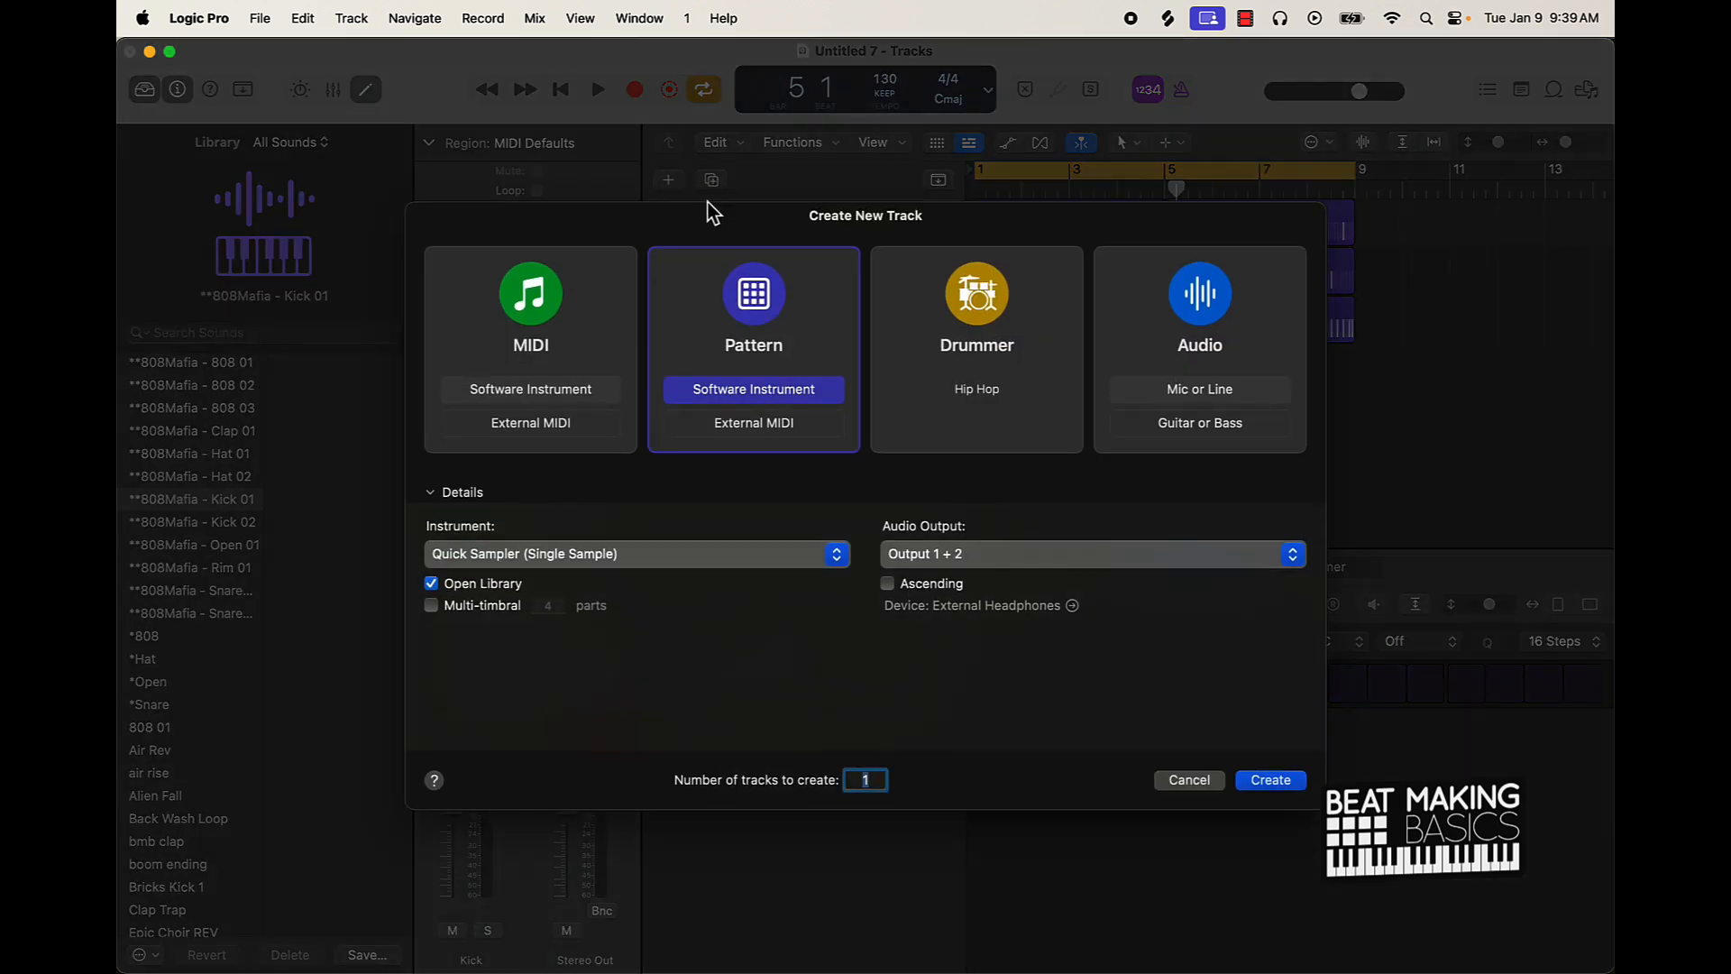
pyautogui.click(556, 335)
pyautogui.click(516, 554)
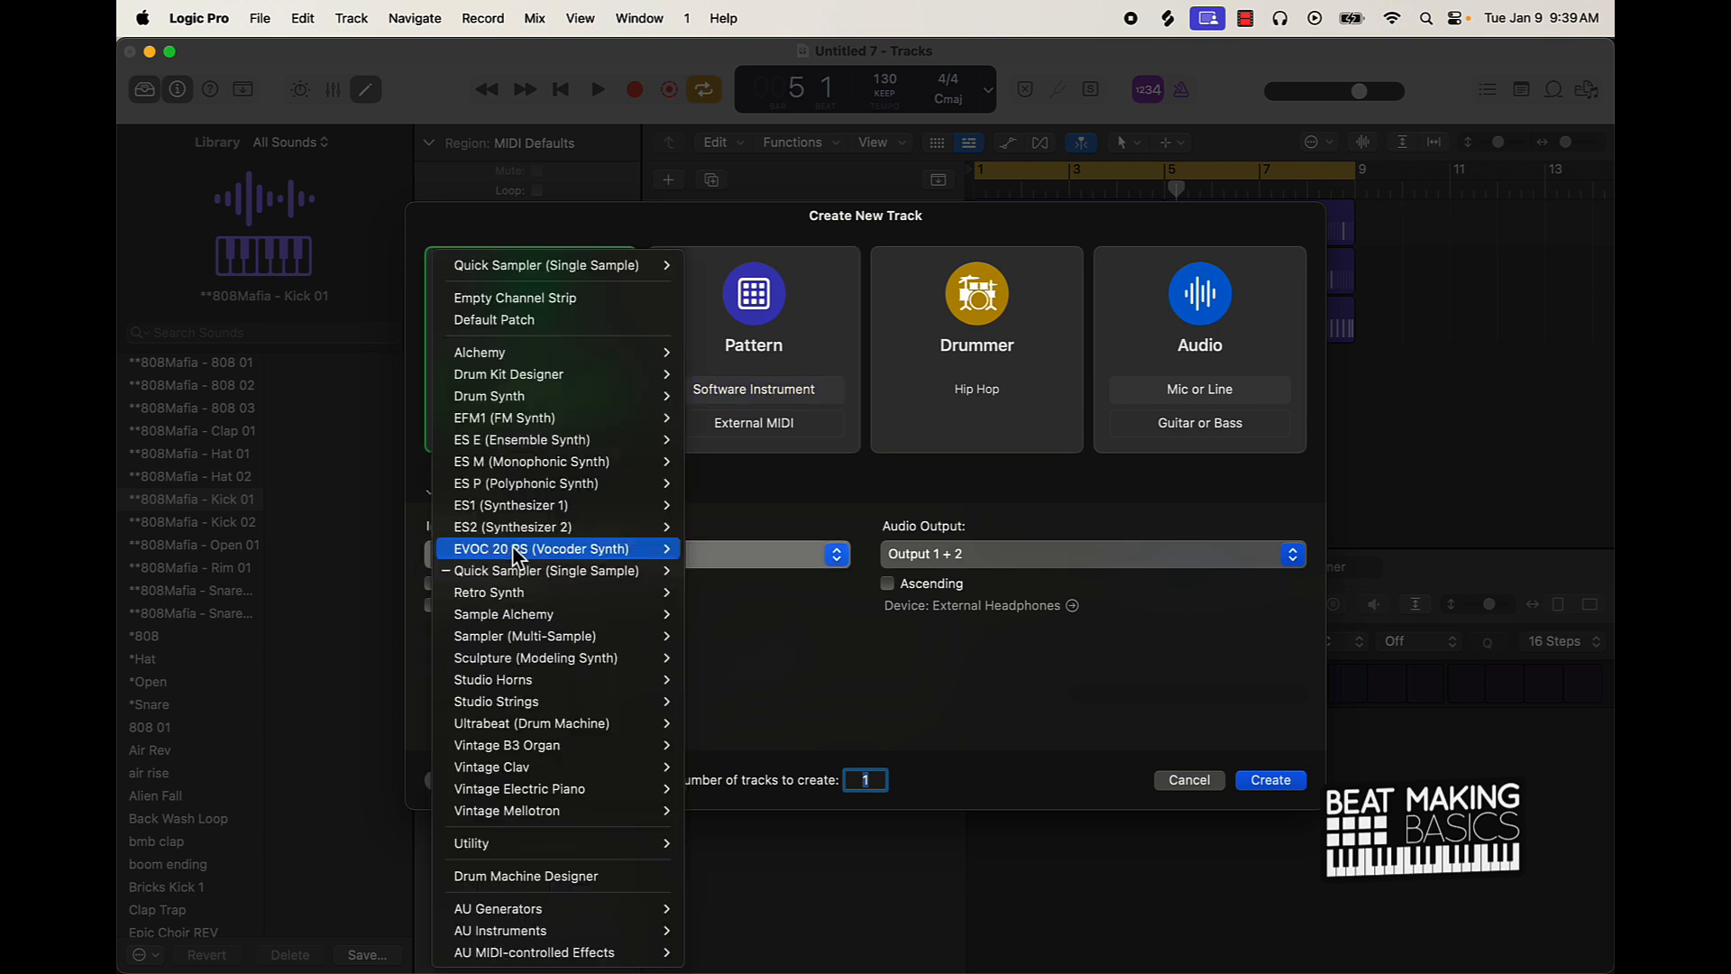
pyautogui.click(522, 320)
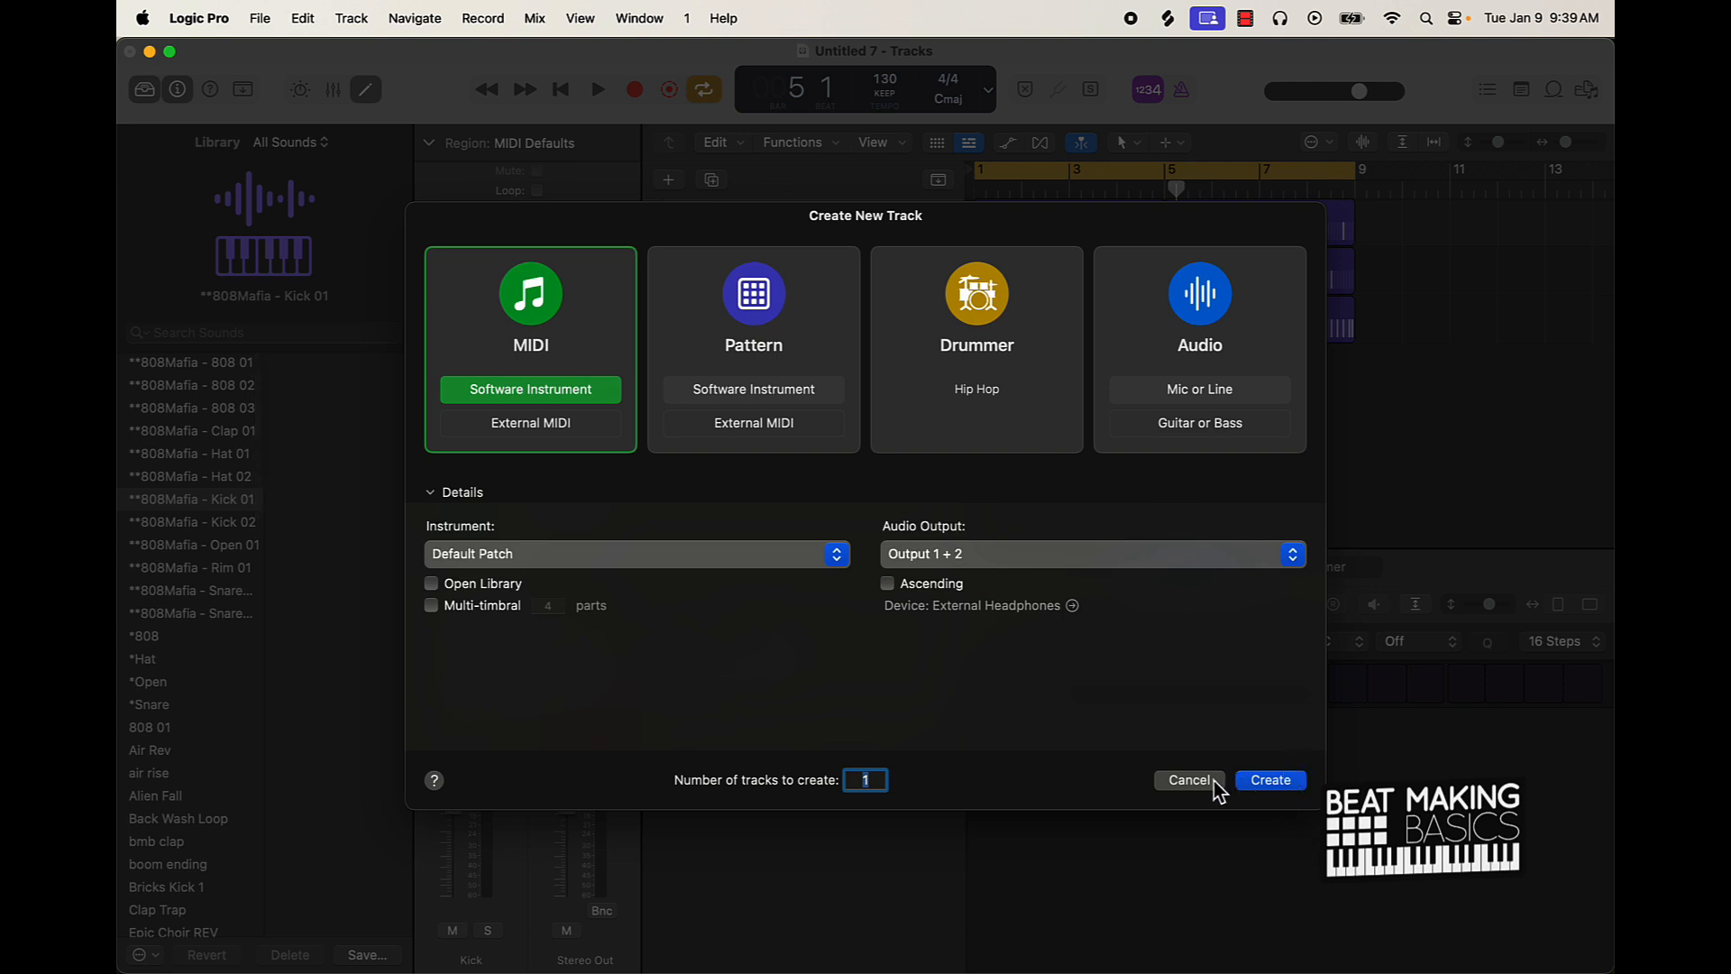
pyautogui.click(805, 343)
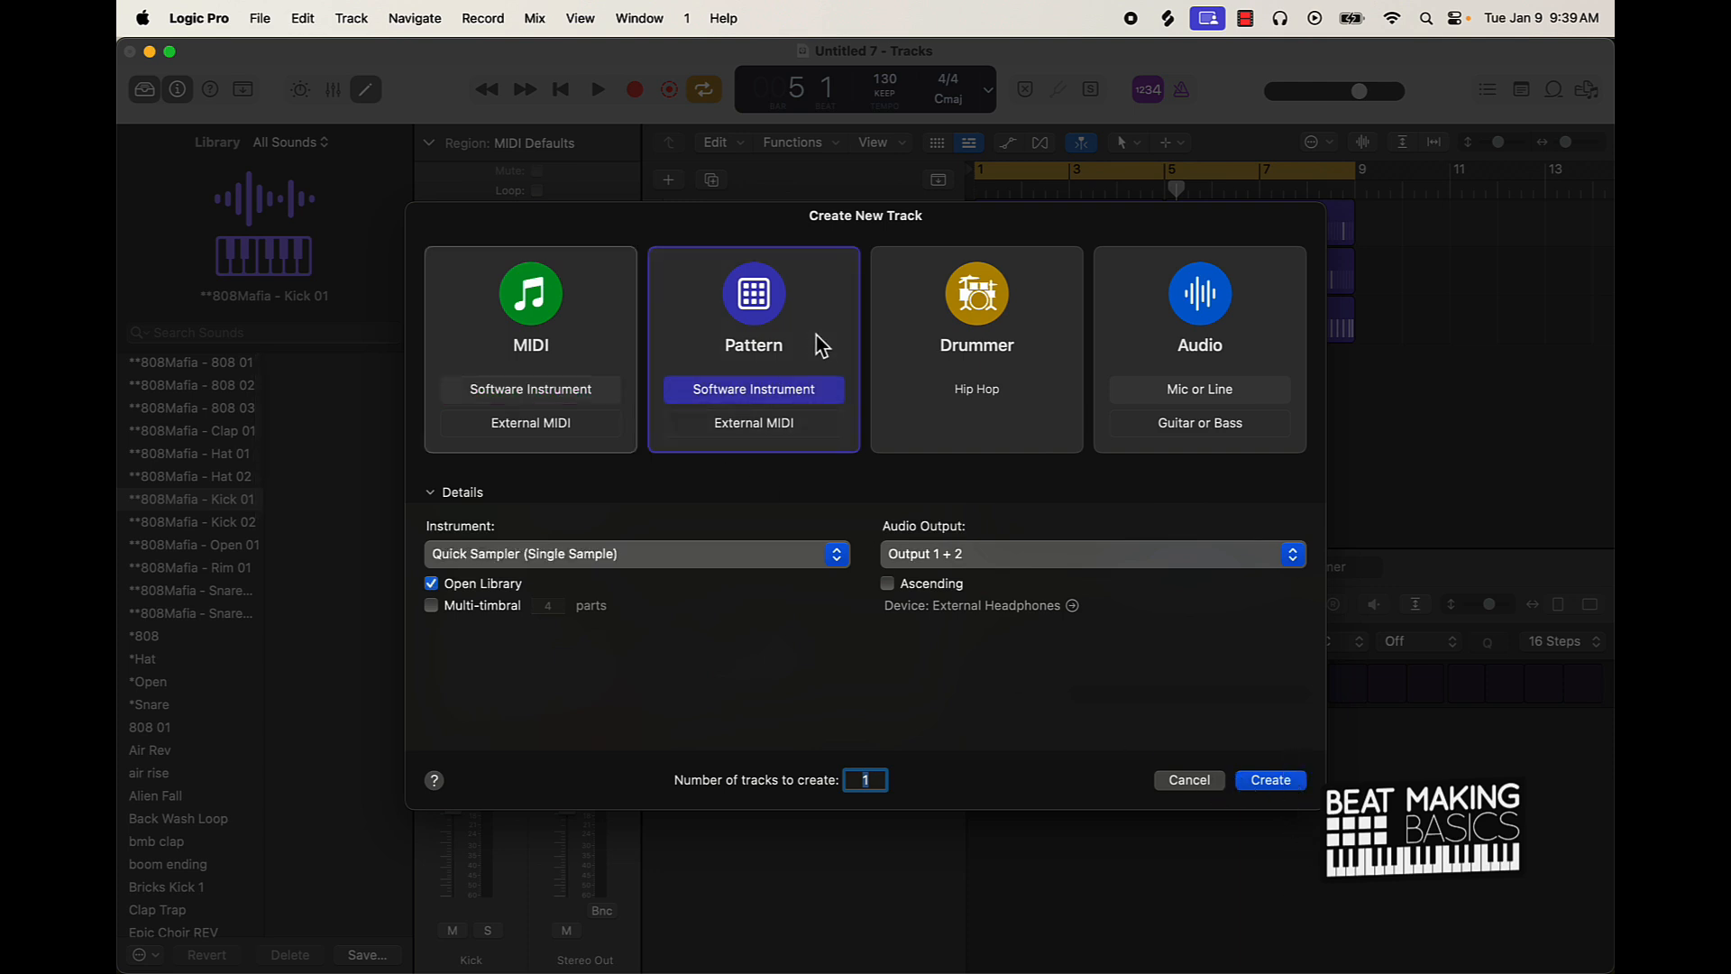
pyautogui.click(533, 355)
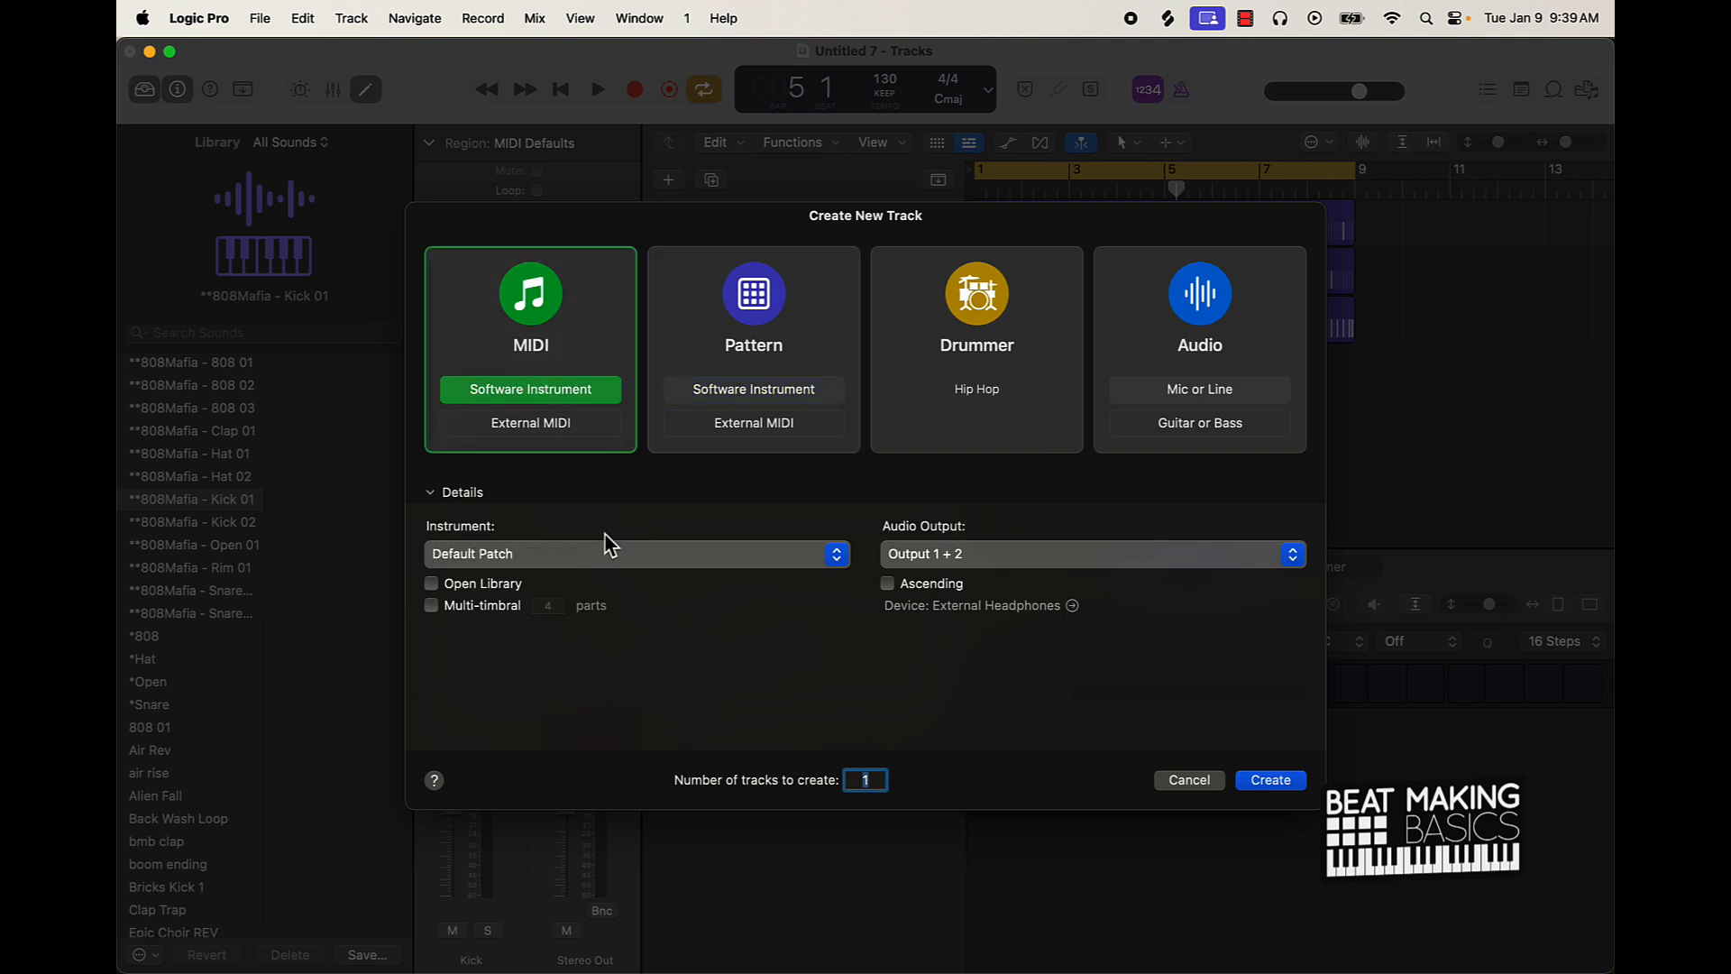
pyautogui.click(587, 556)
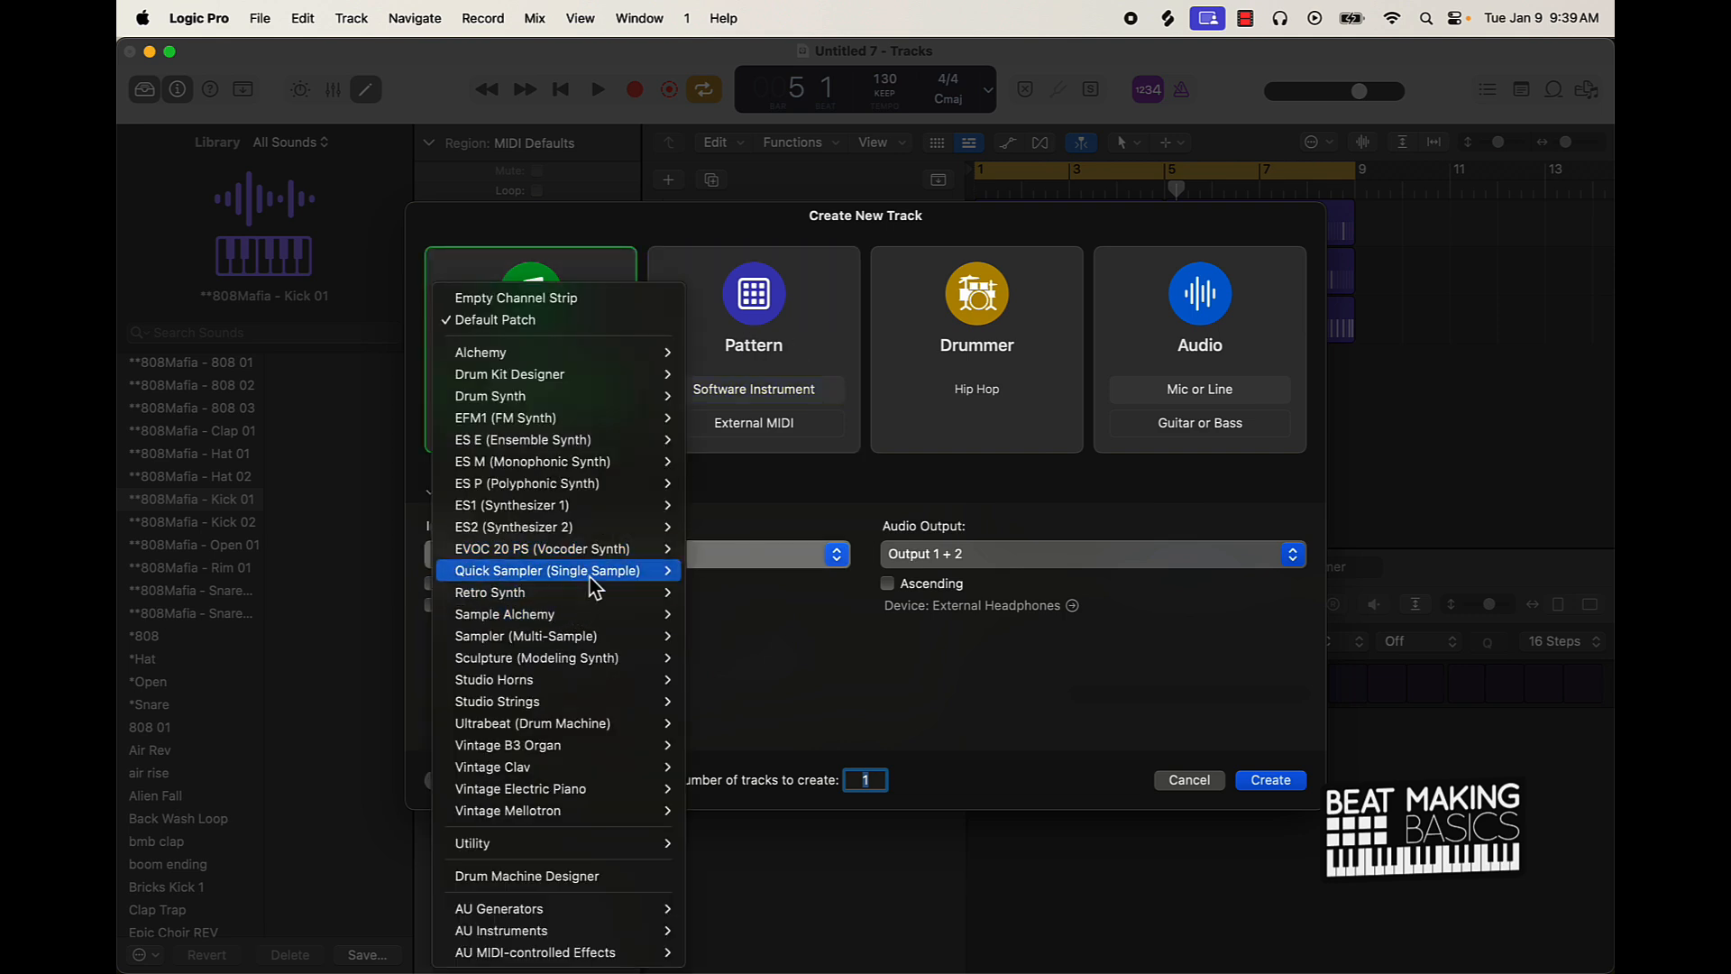
pyautogui.moveTo(595, 586)
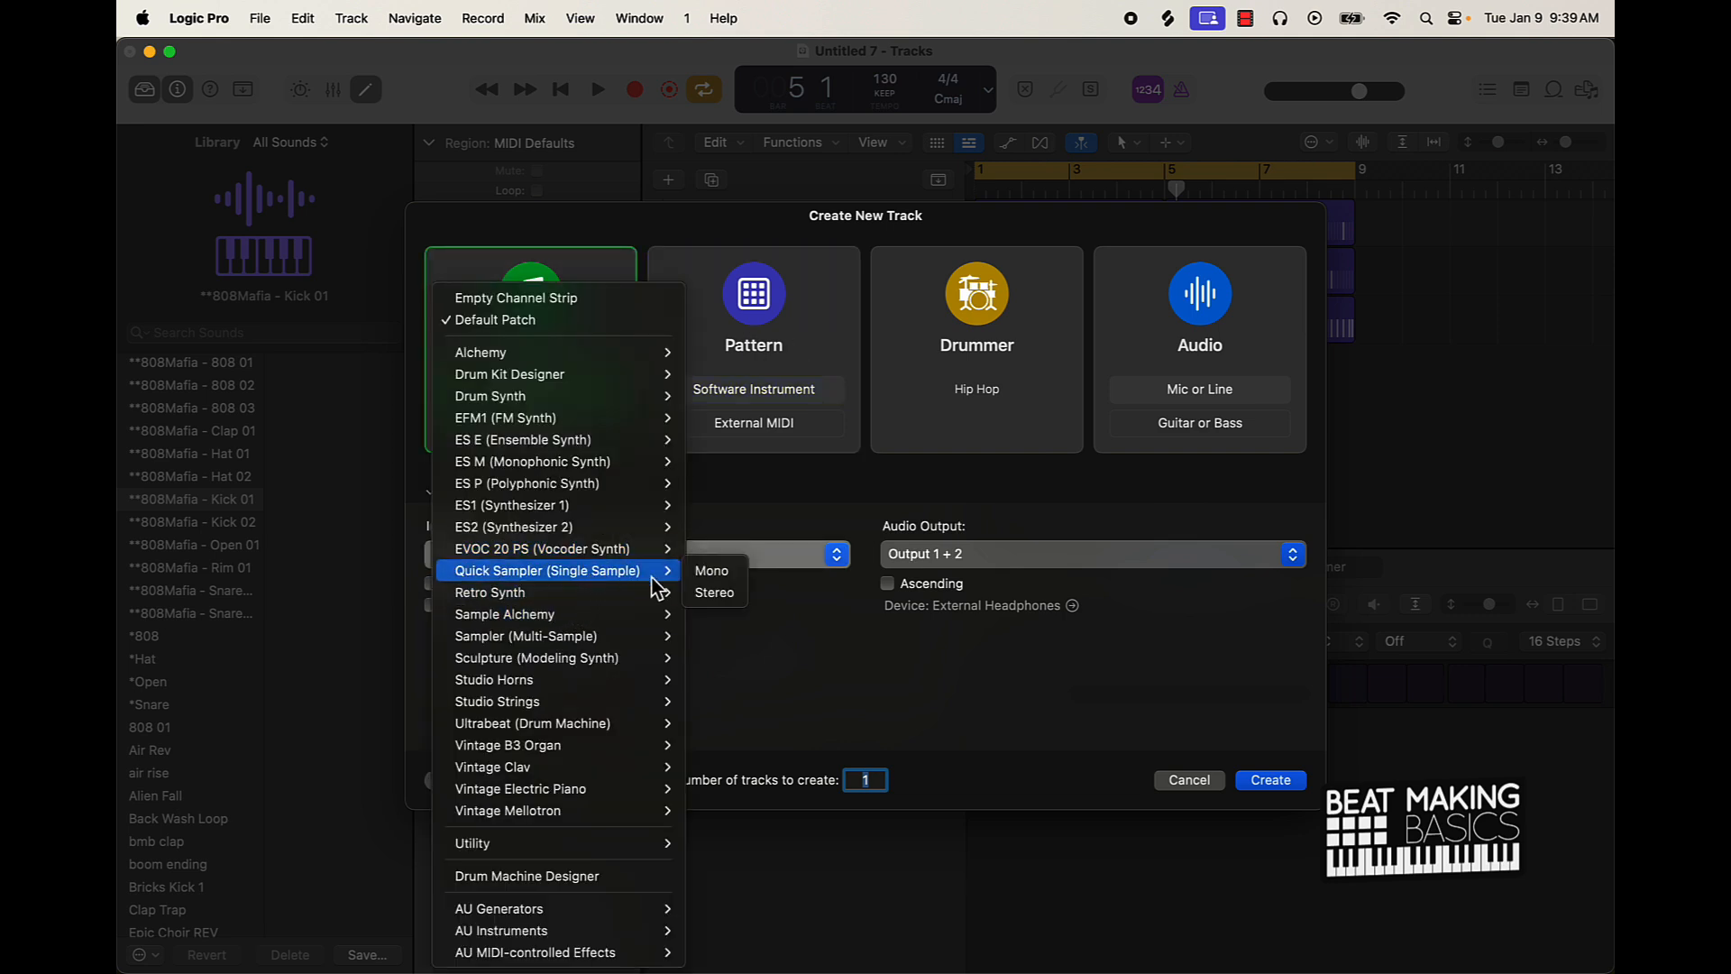
pyautogui.click(717, 595)
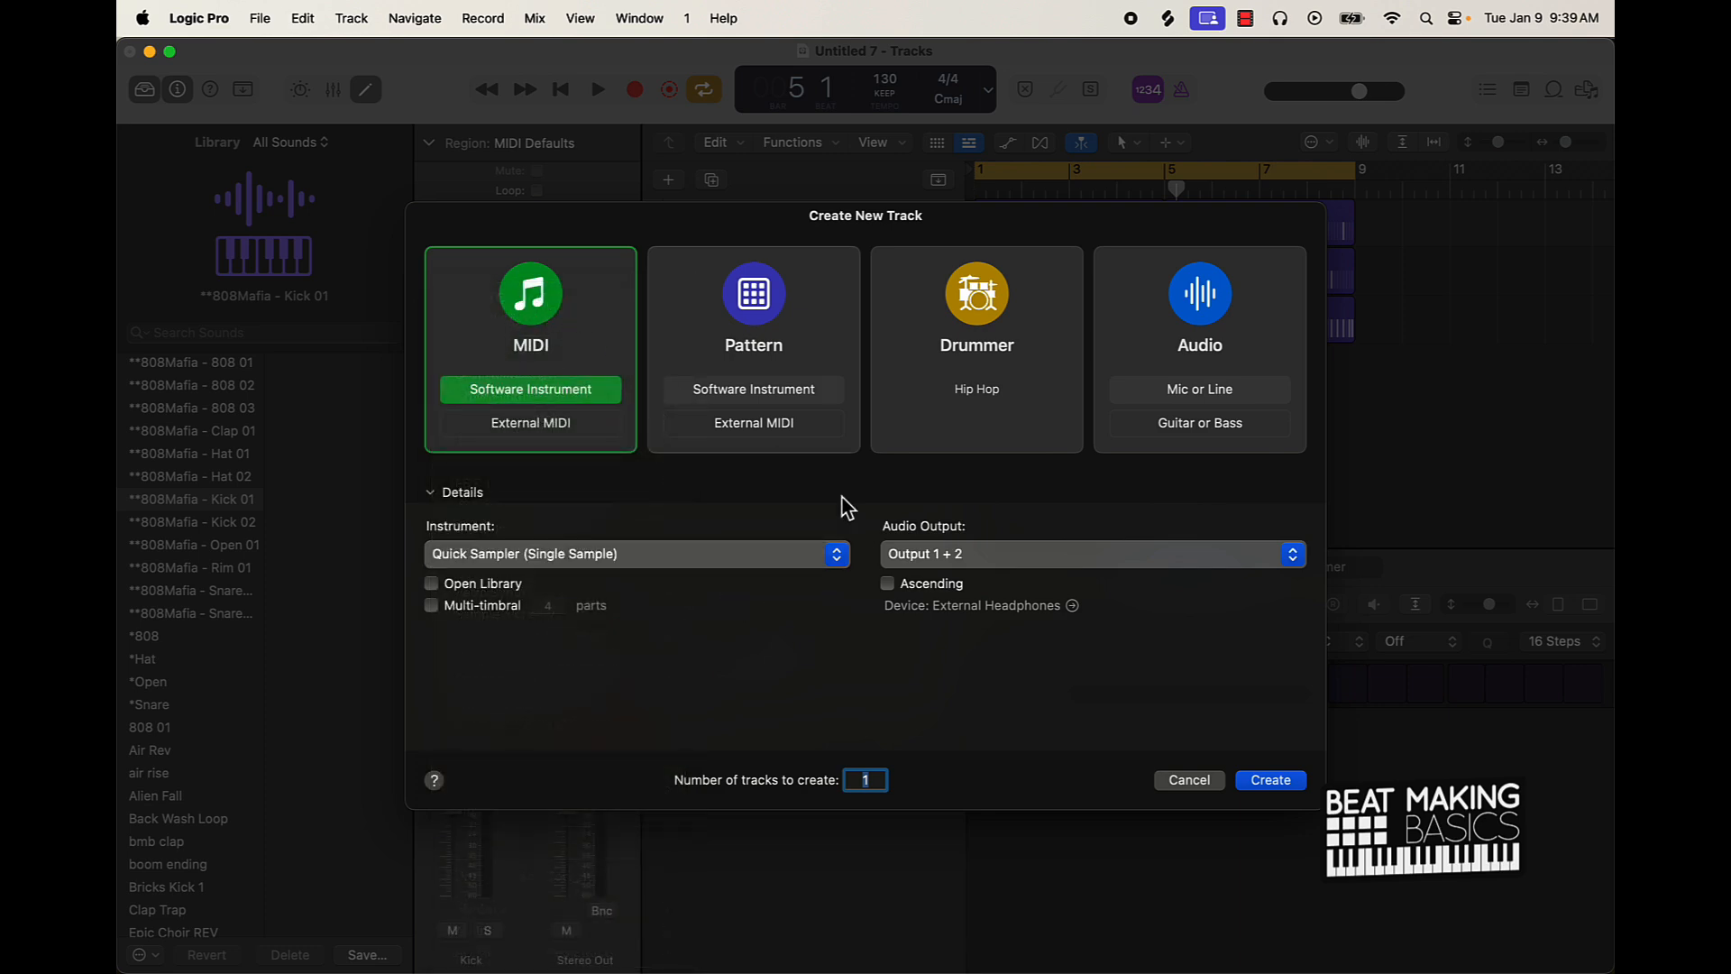
pyautogui.click(1271, 780)
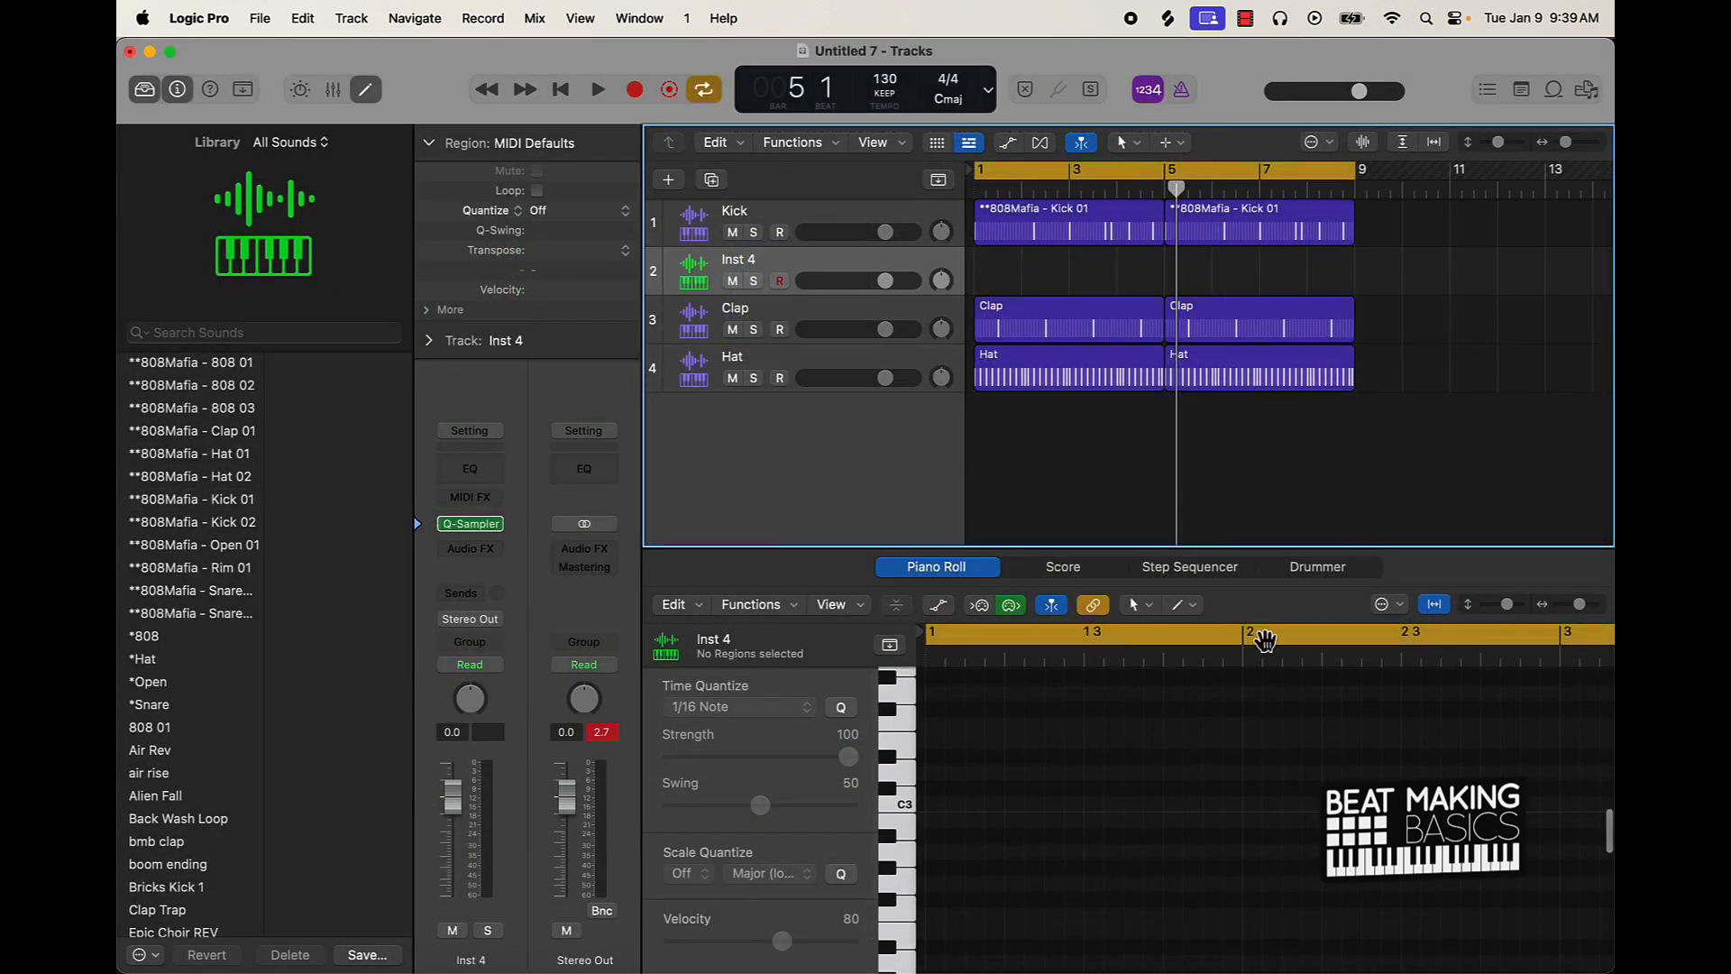
pyautogui.moveTo(804, 273); pyautogui.dragTo(793, 388)
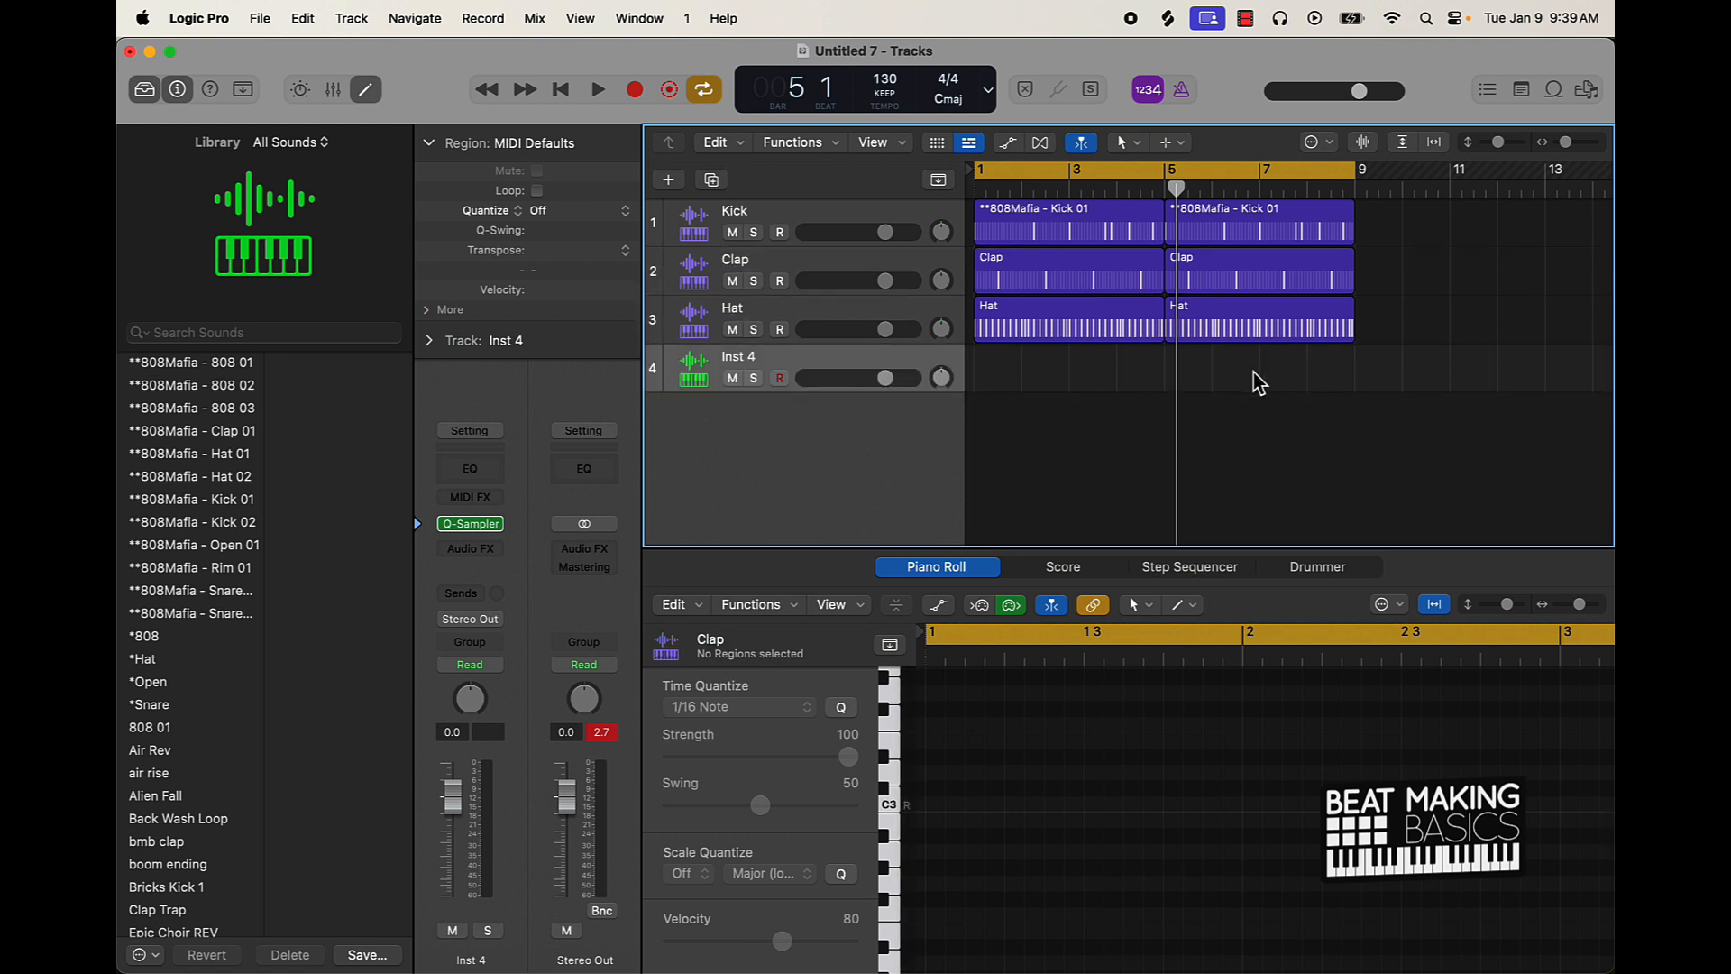
# - Open and close Splice, and show the Apple Loops browser limited to the Hybrid Textures sound pack
pyautogui.click(881, 940)
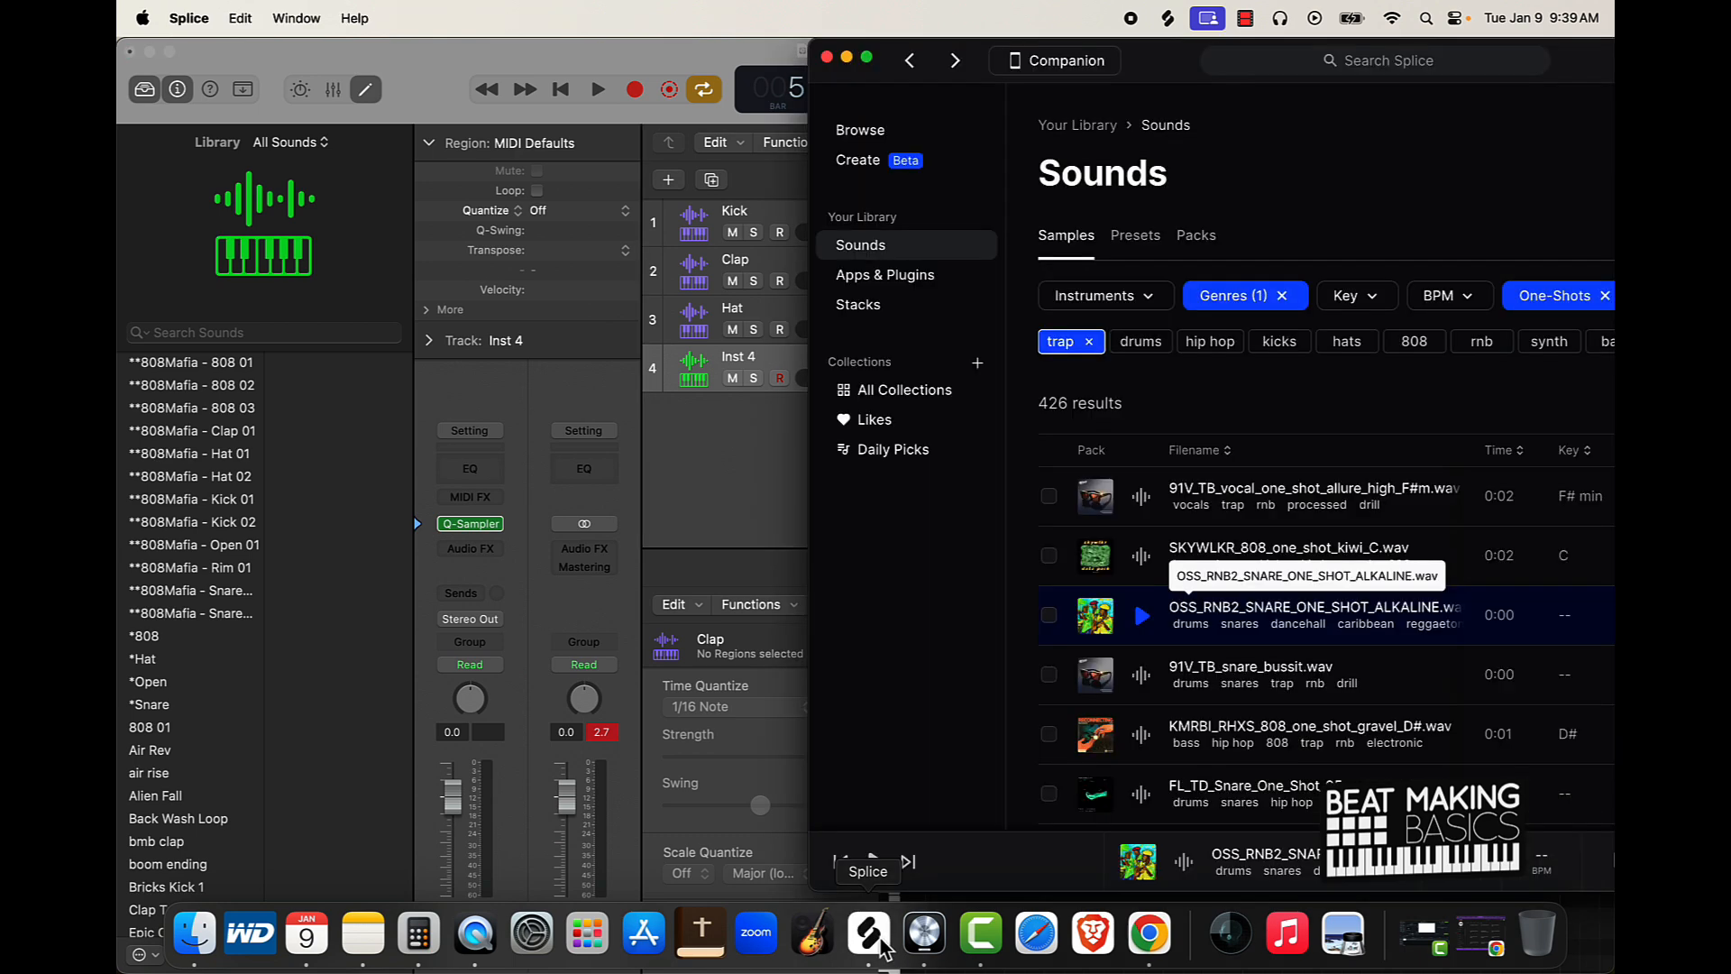
pyautogui.click(827, 58)
pyautogui.click(1552, 90)
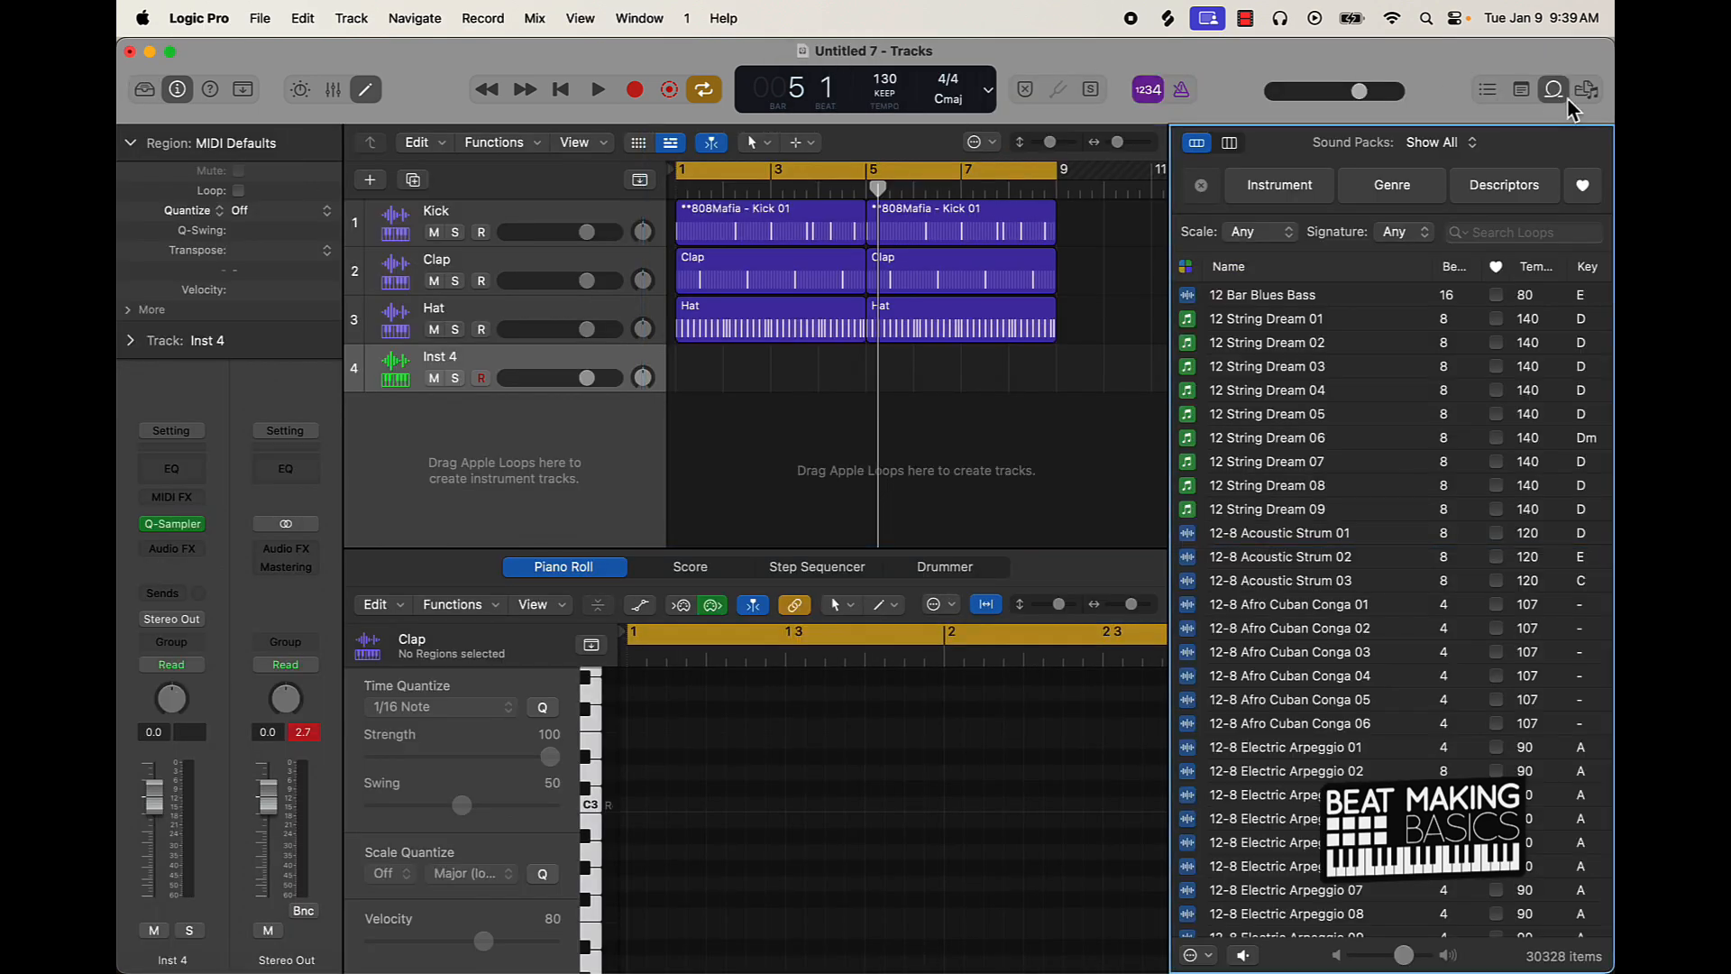
pyautogui.click(1447, 142)
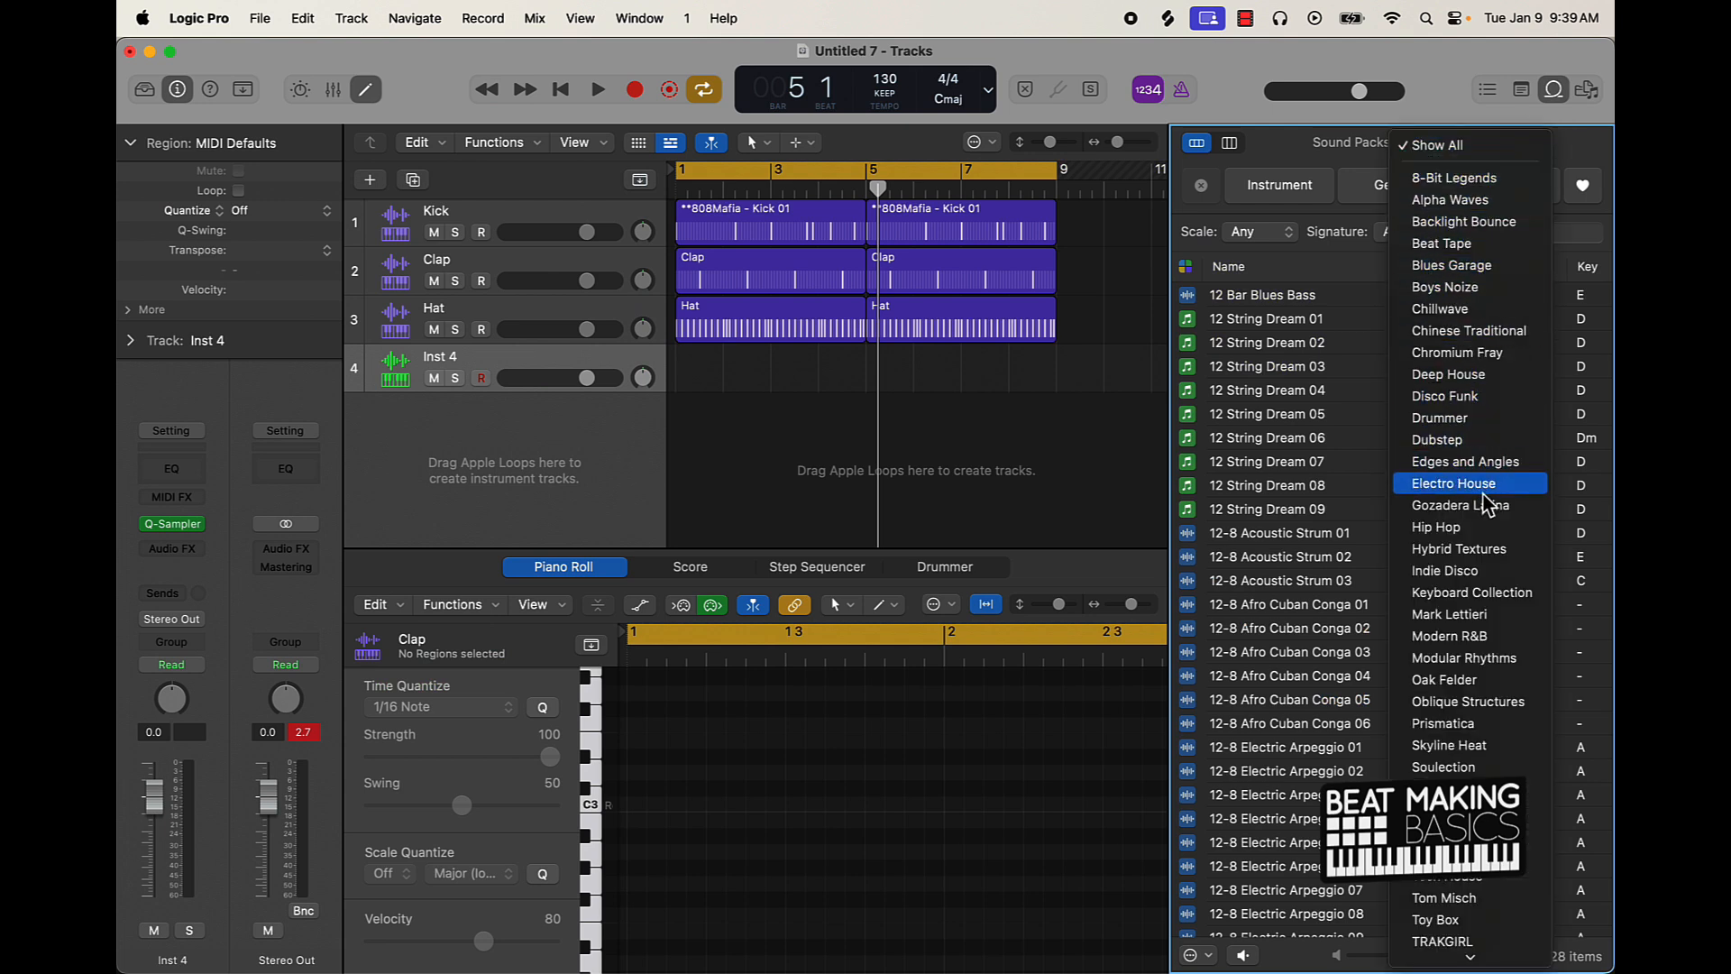
pyautogui.click(1502, 549)
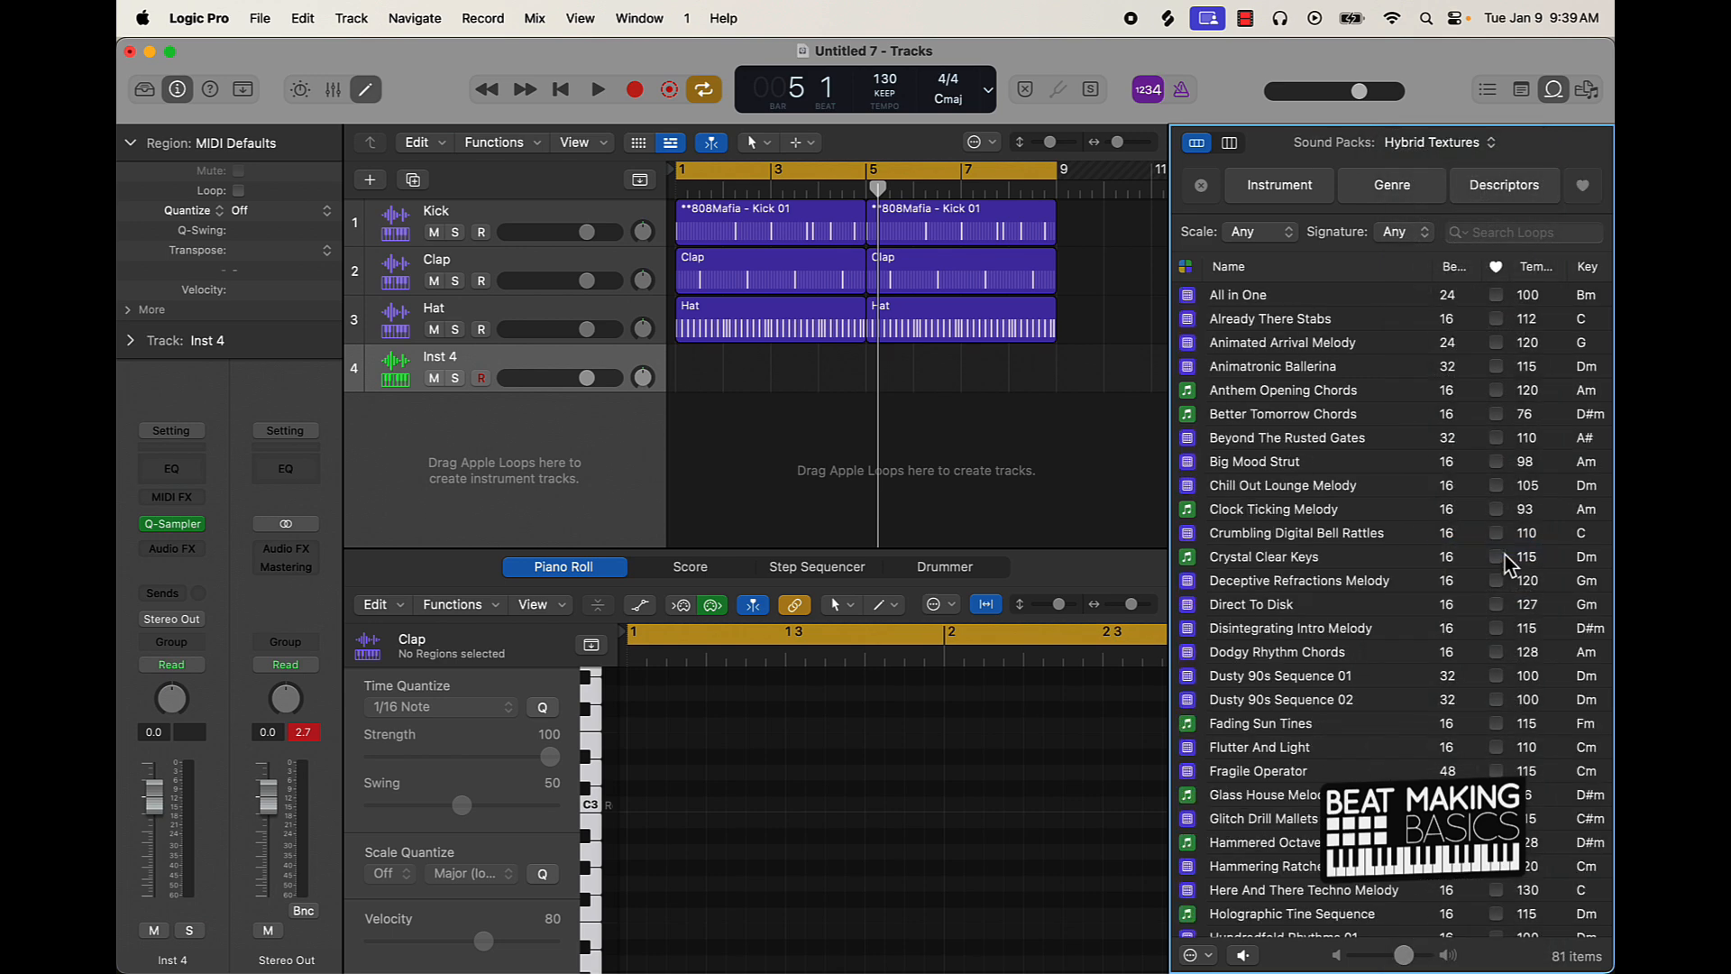
# - Audition several melodic loops from the Hybrid Textures pack, ending with Deceptive Refractions Melody
pyautogui.click(1280, 348)
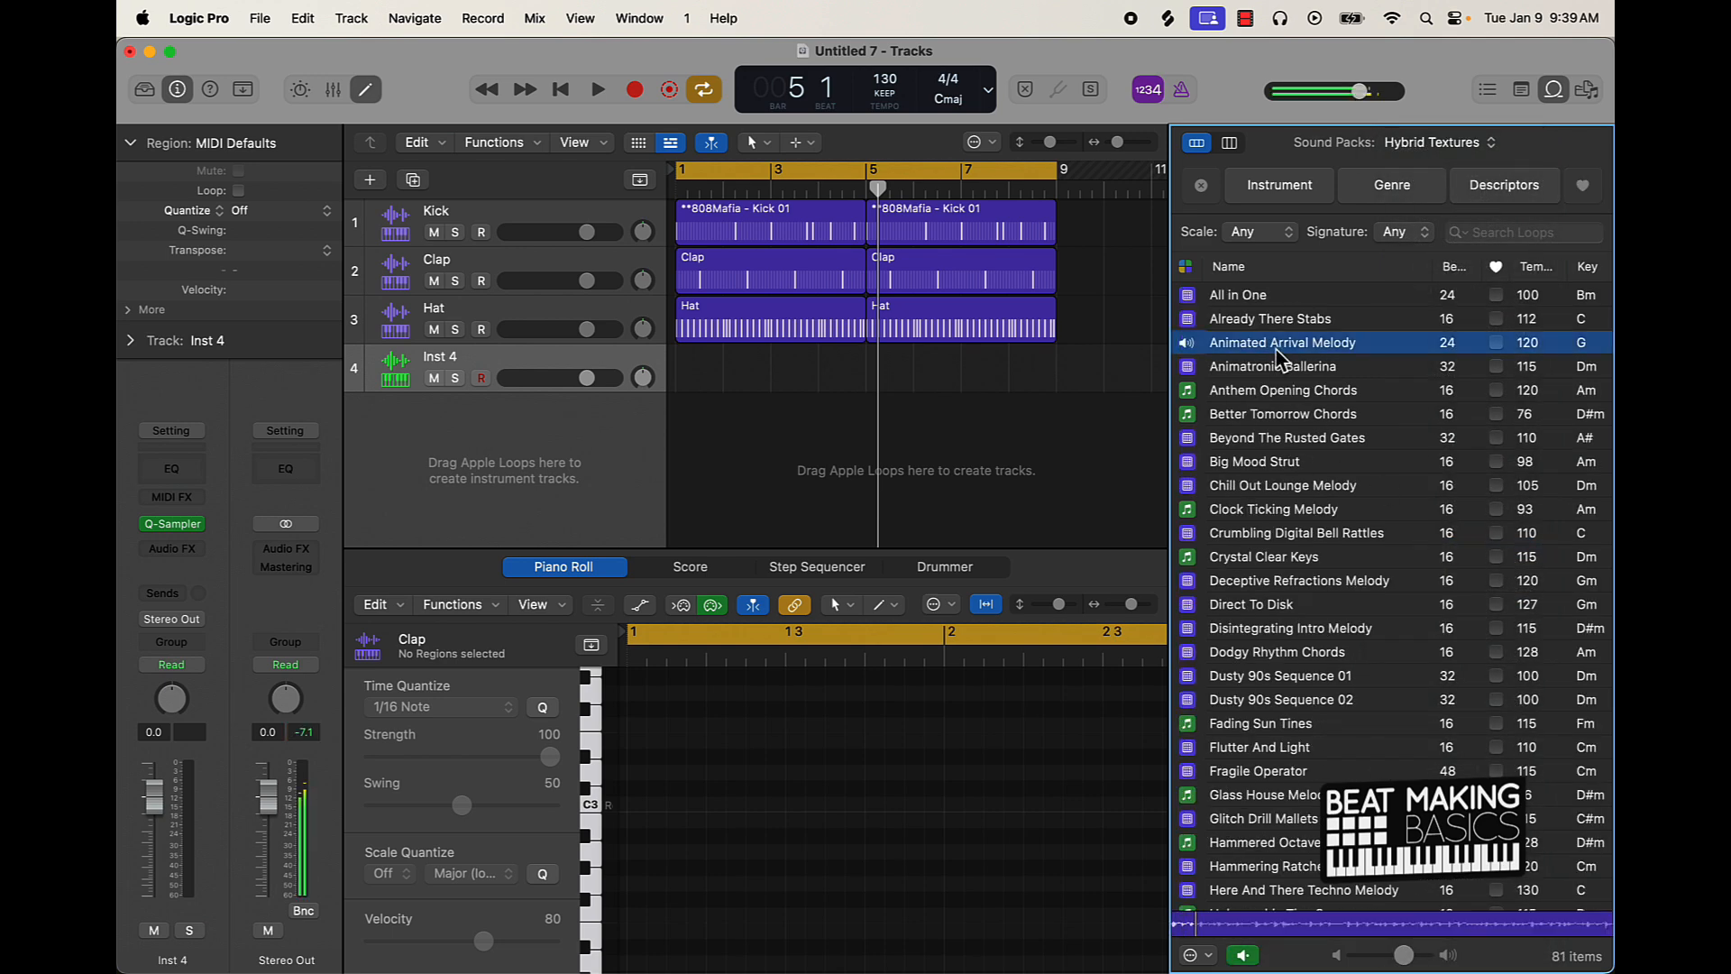
pyautogui.click(1280, 487)
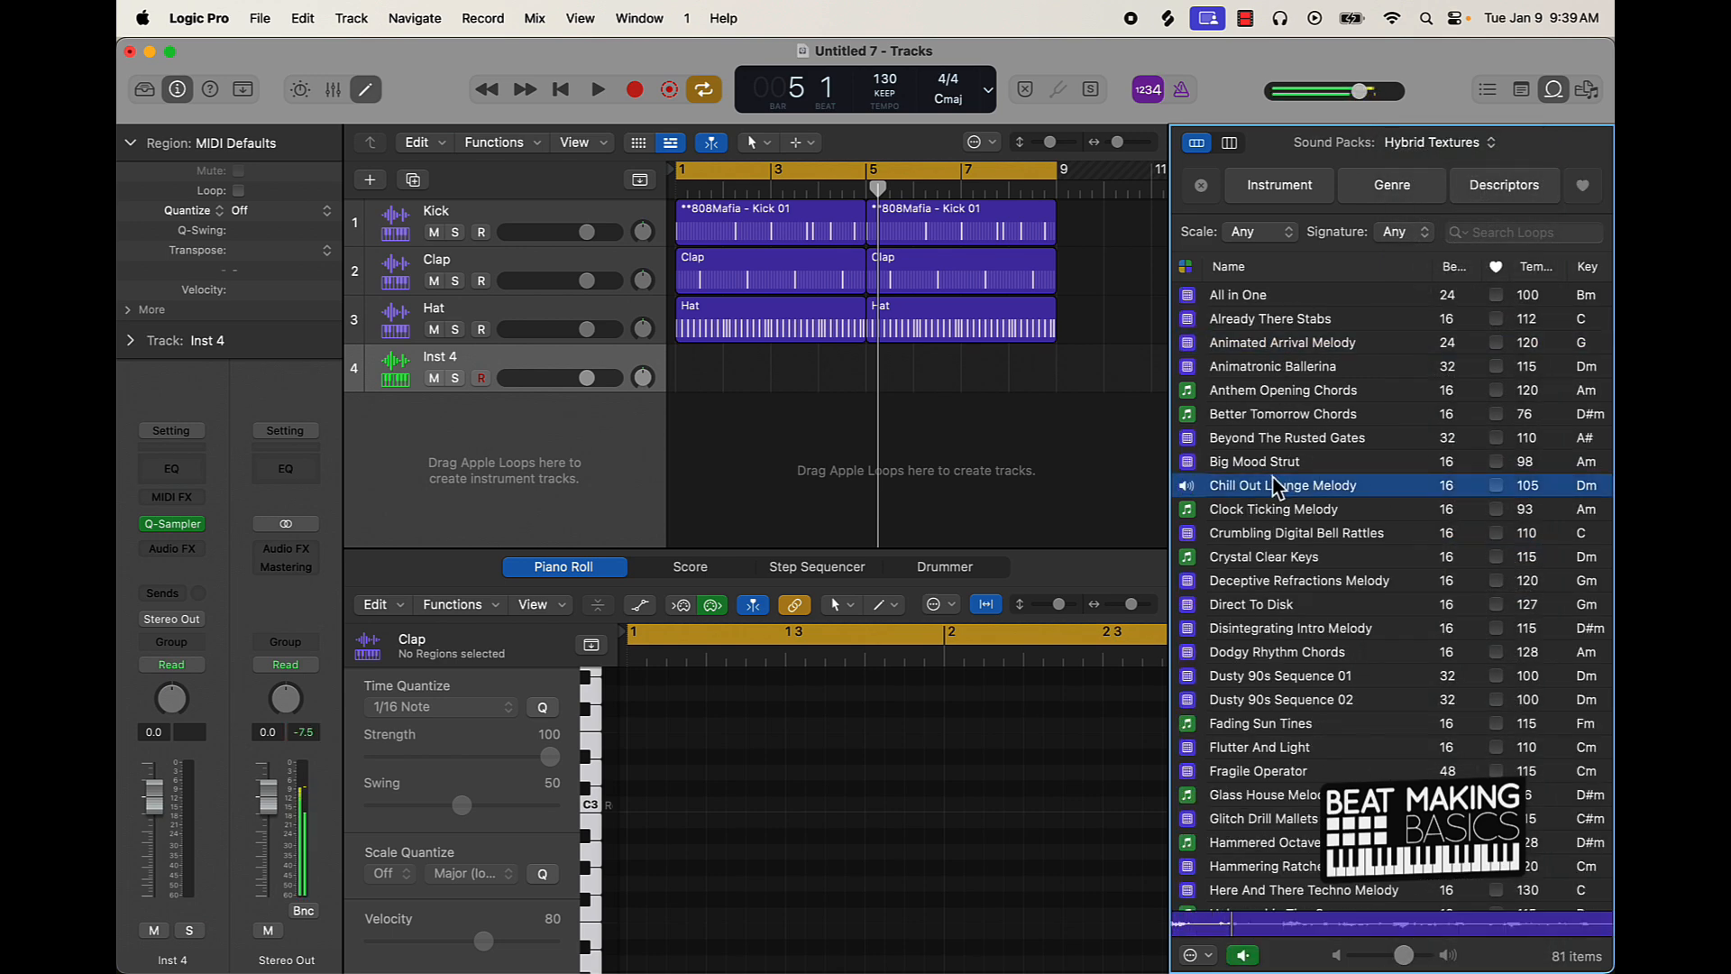
pyautogui.click(1280, 464)
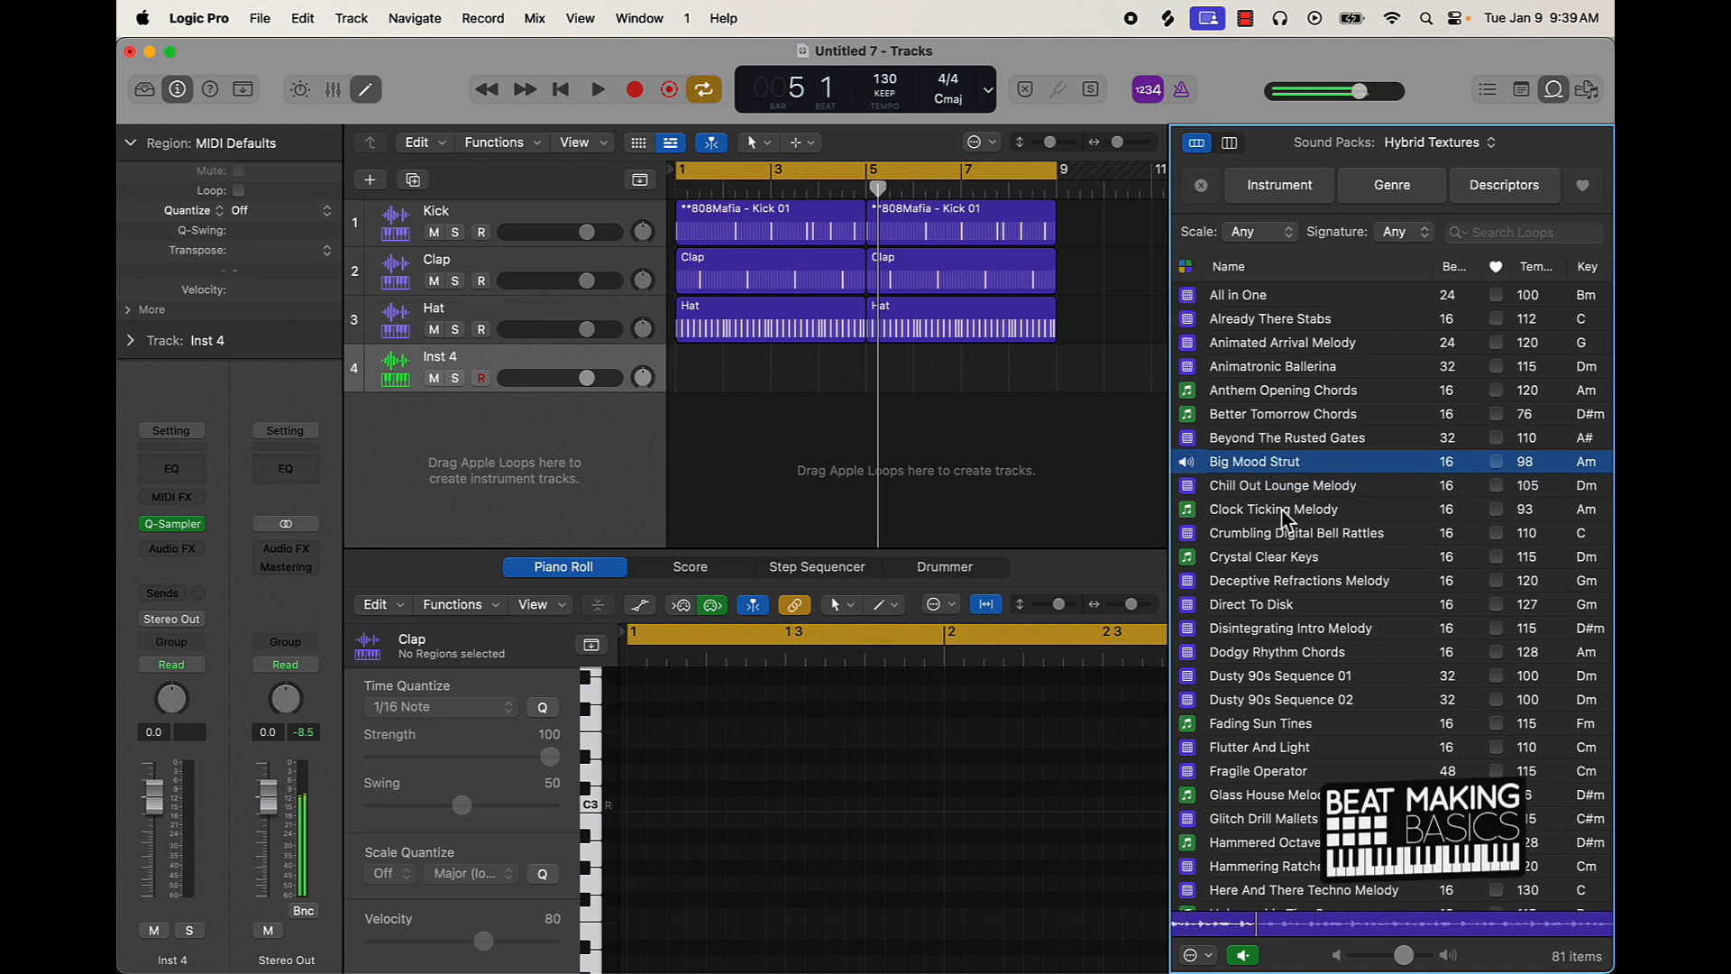
pyautogui.click(1294, 536)
pyautogui.click(1295, 583)
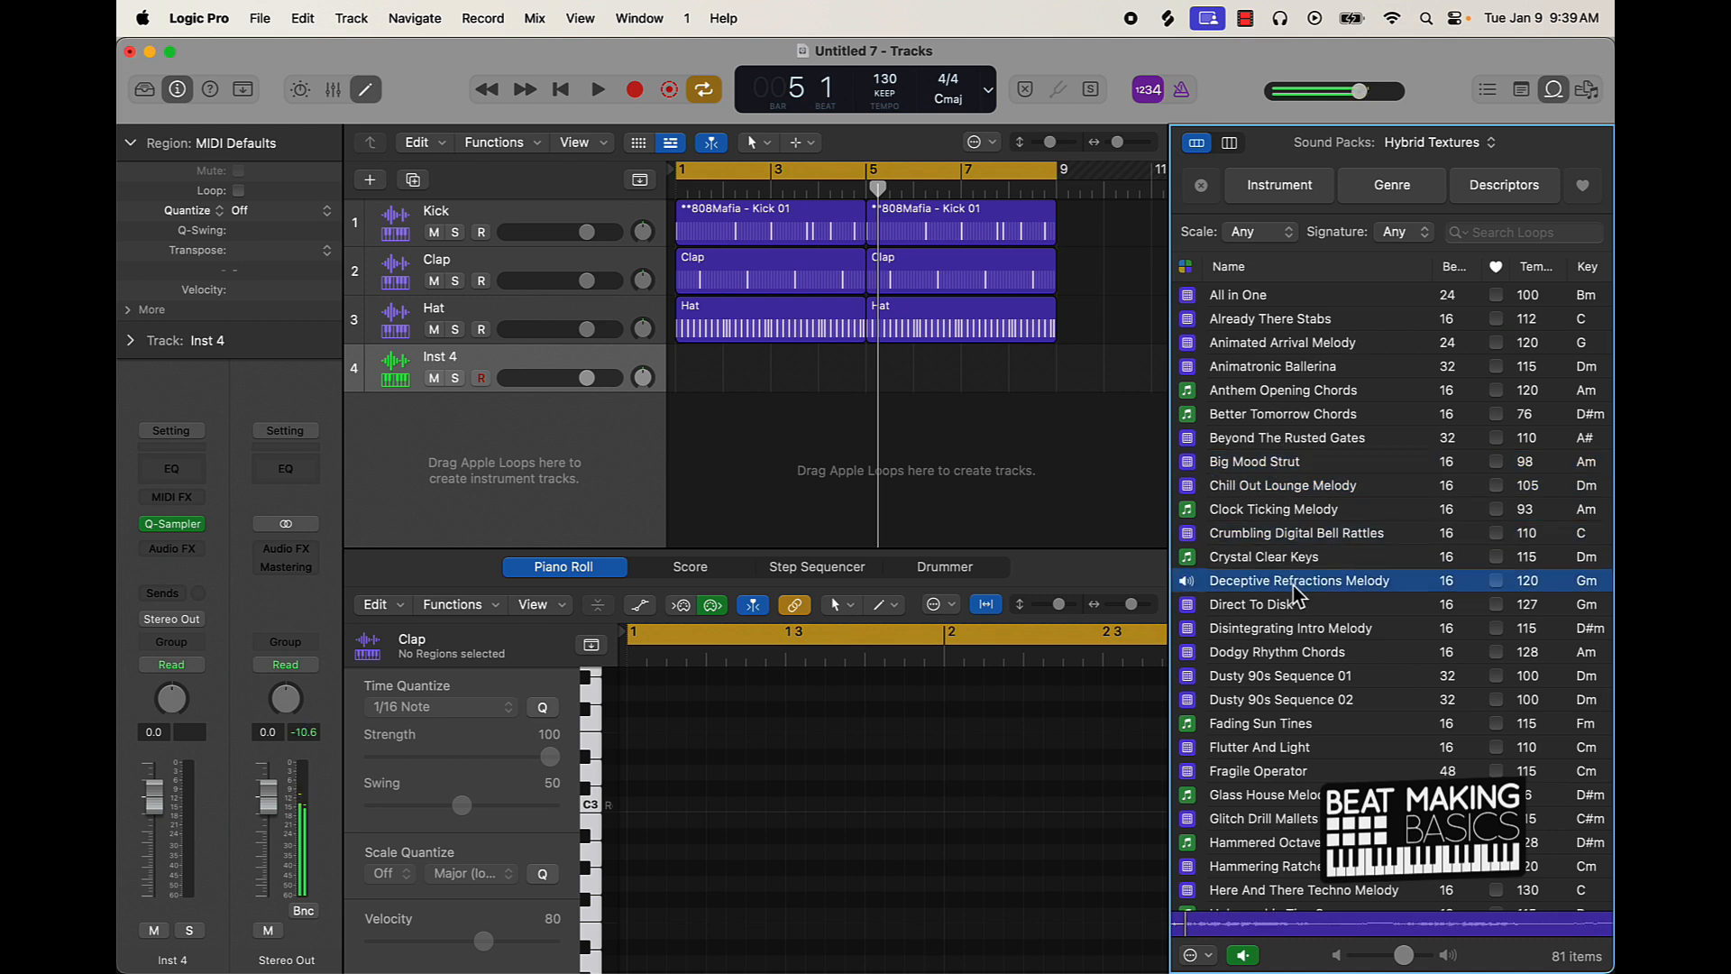
pyautogui.scroll(-3, 1295, 595)
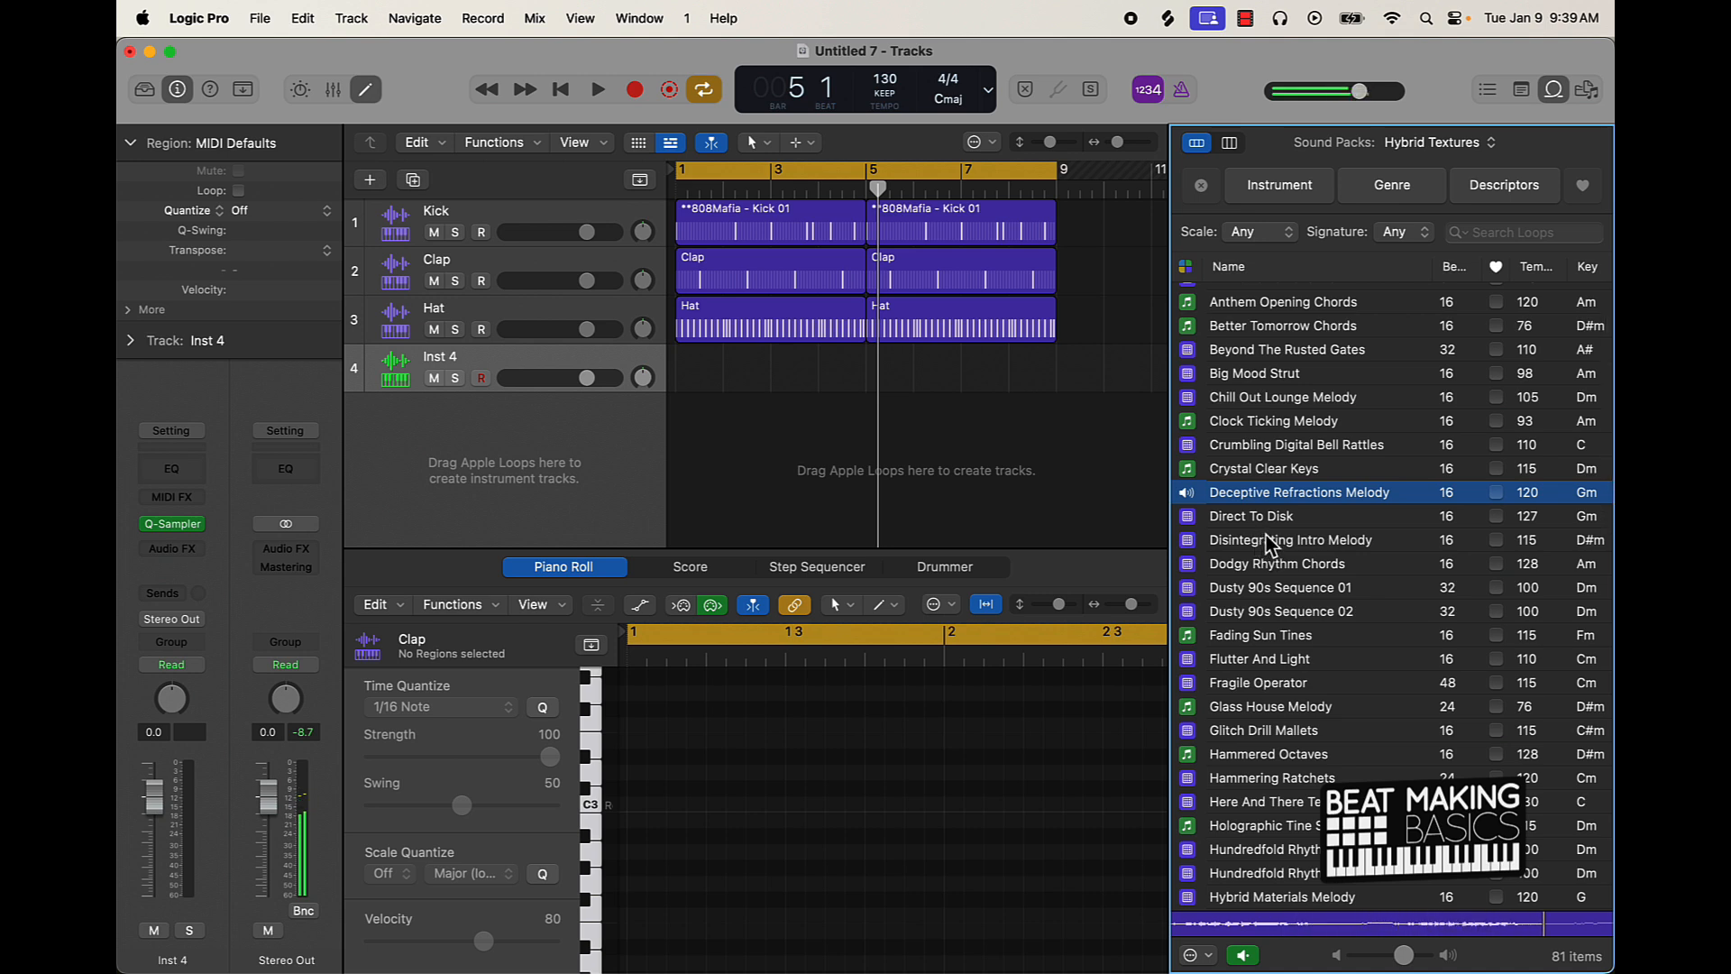
pyautogui.click(1217, 499)
# - Load the Deceptive Refractions Melody loop into the Inst 4 track's Quick Sampler and turn on Flex so it follows the project tempo
pyautogui.hscroll(2, 807, 448)
pyautogui.click(172, 523)
pyautogui.moveTo(1313, 495); pyautogui.dragTo(737, 445)
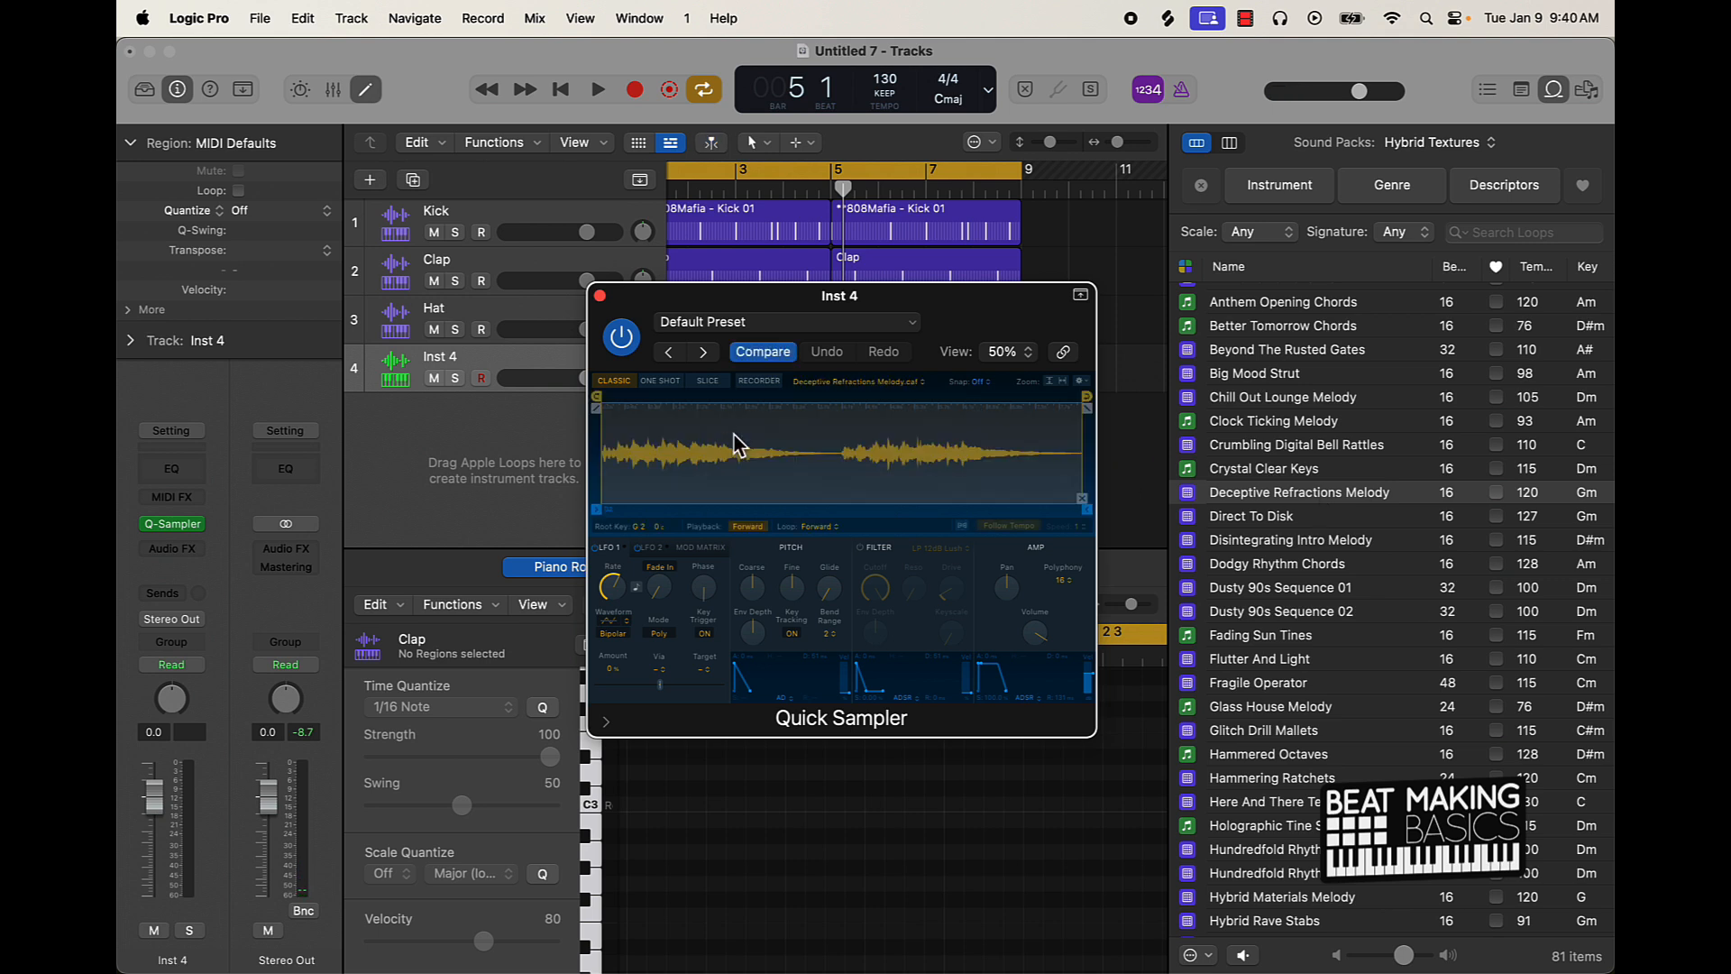
pyautogui.click(962, 526)
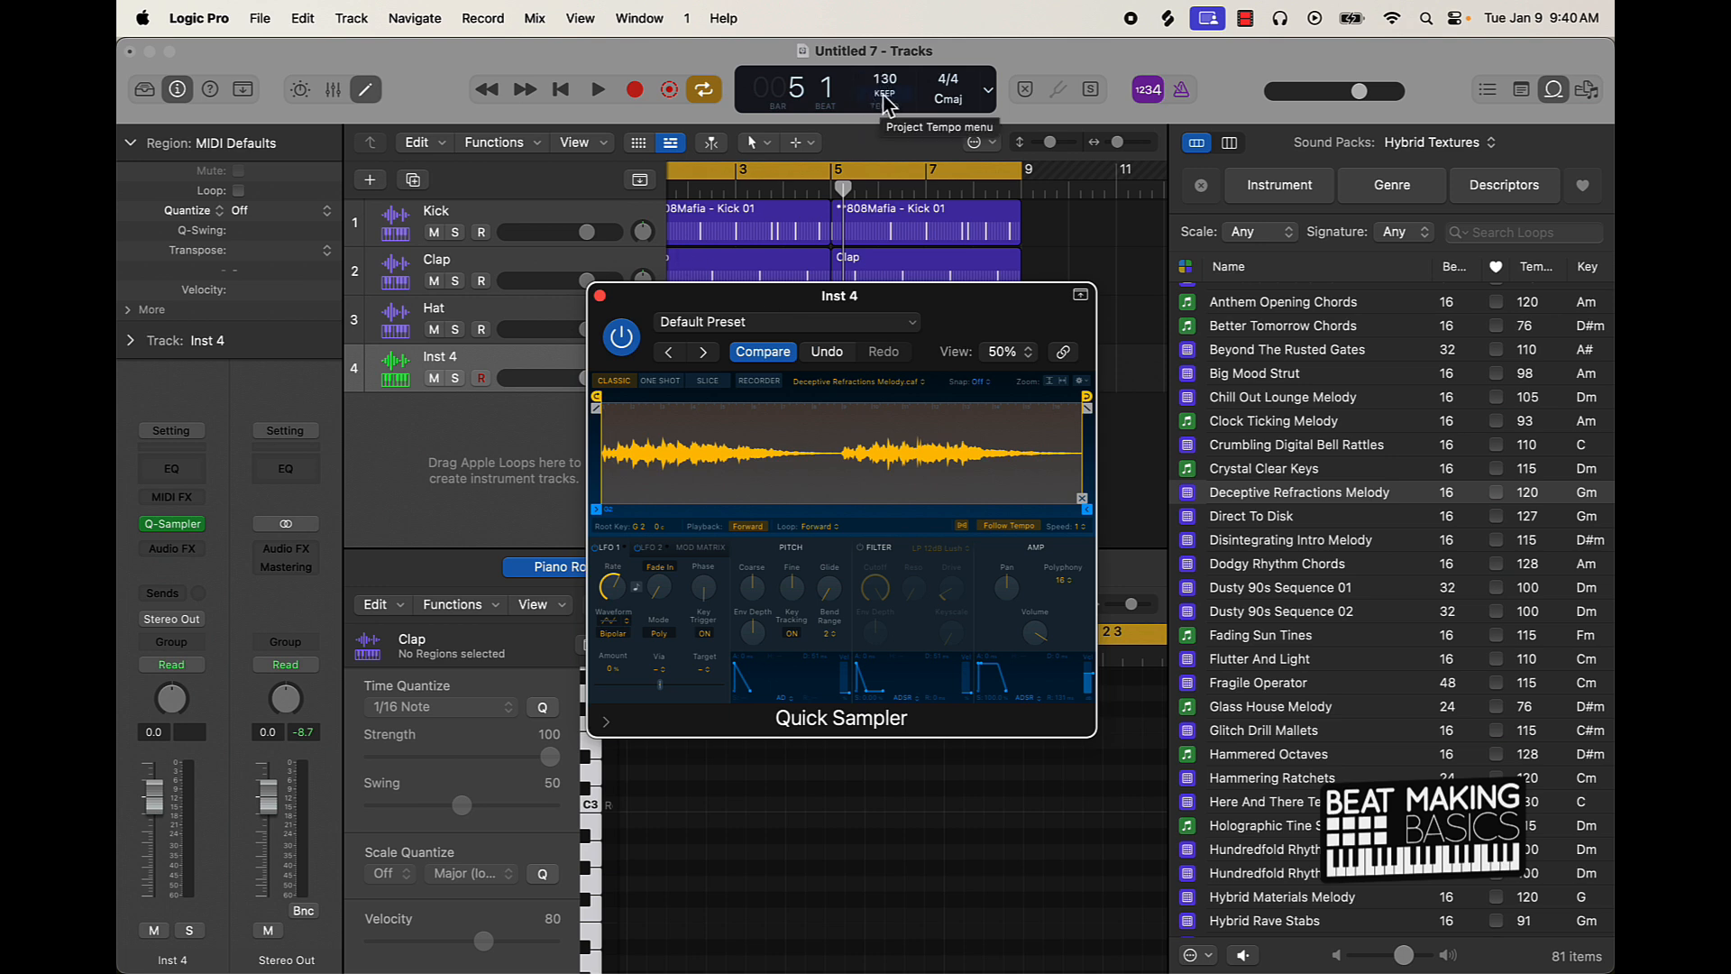
pyautogui.click(601, 296)
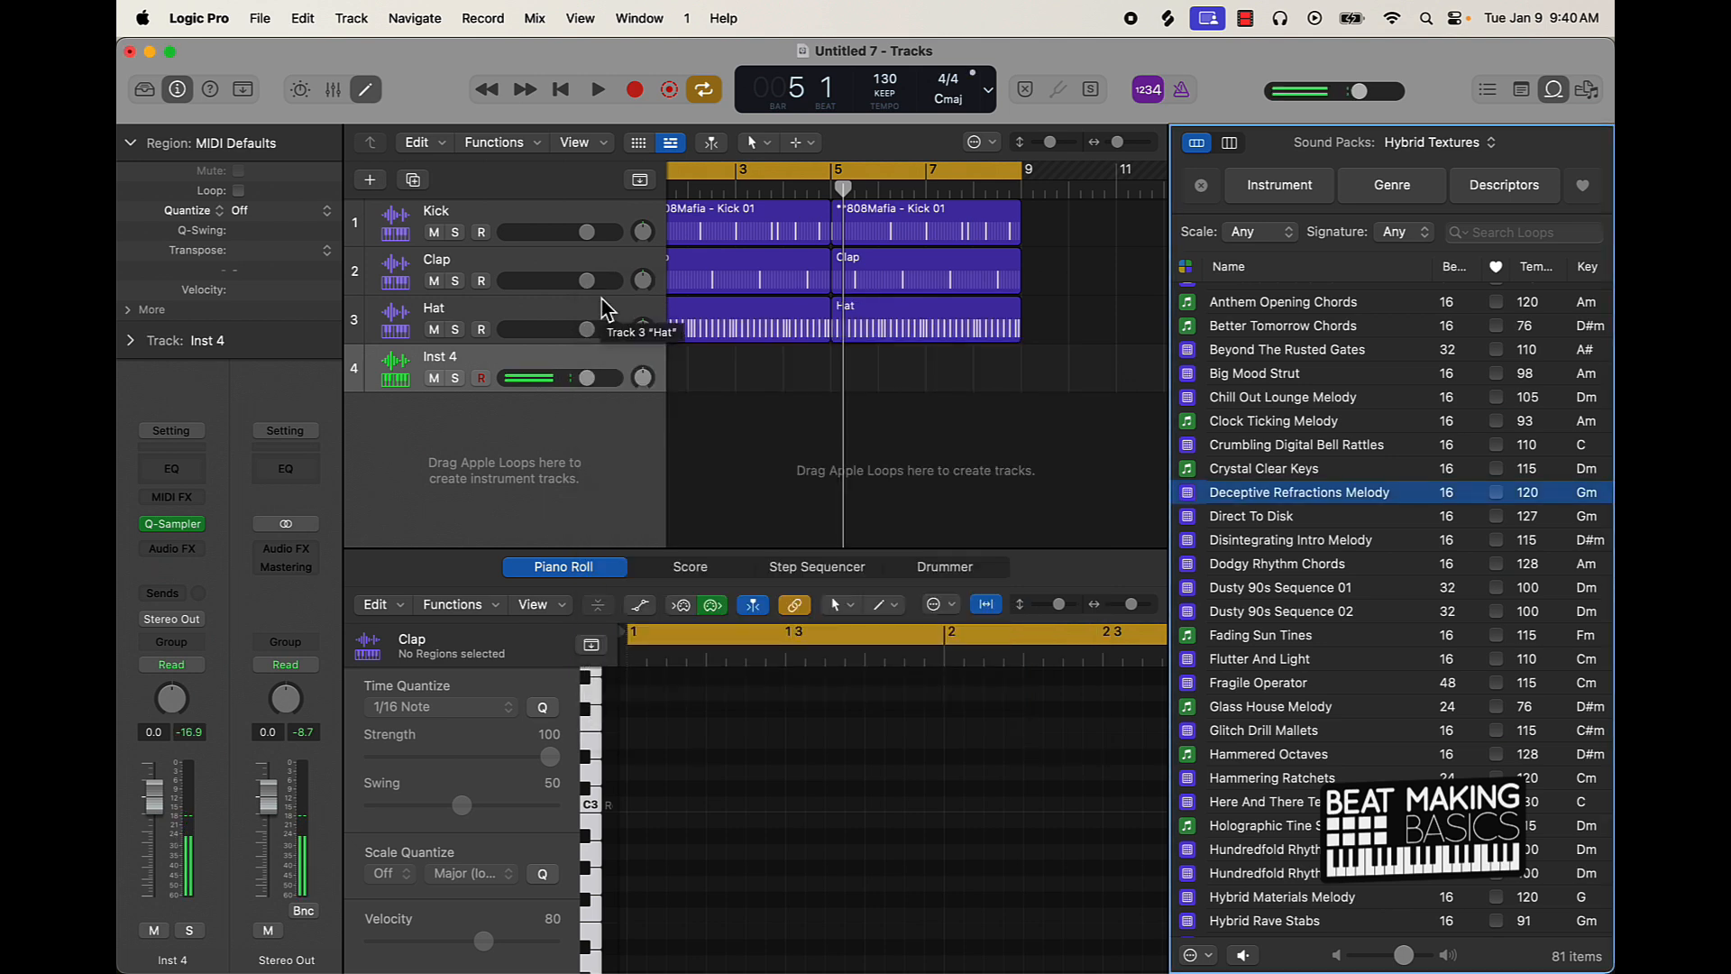
# - Record two long held A2 notes on the Inst 4 track using Musical Typing, one from bar 1 and one from bar 5
pyautogui.press('super+k')
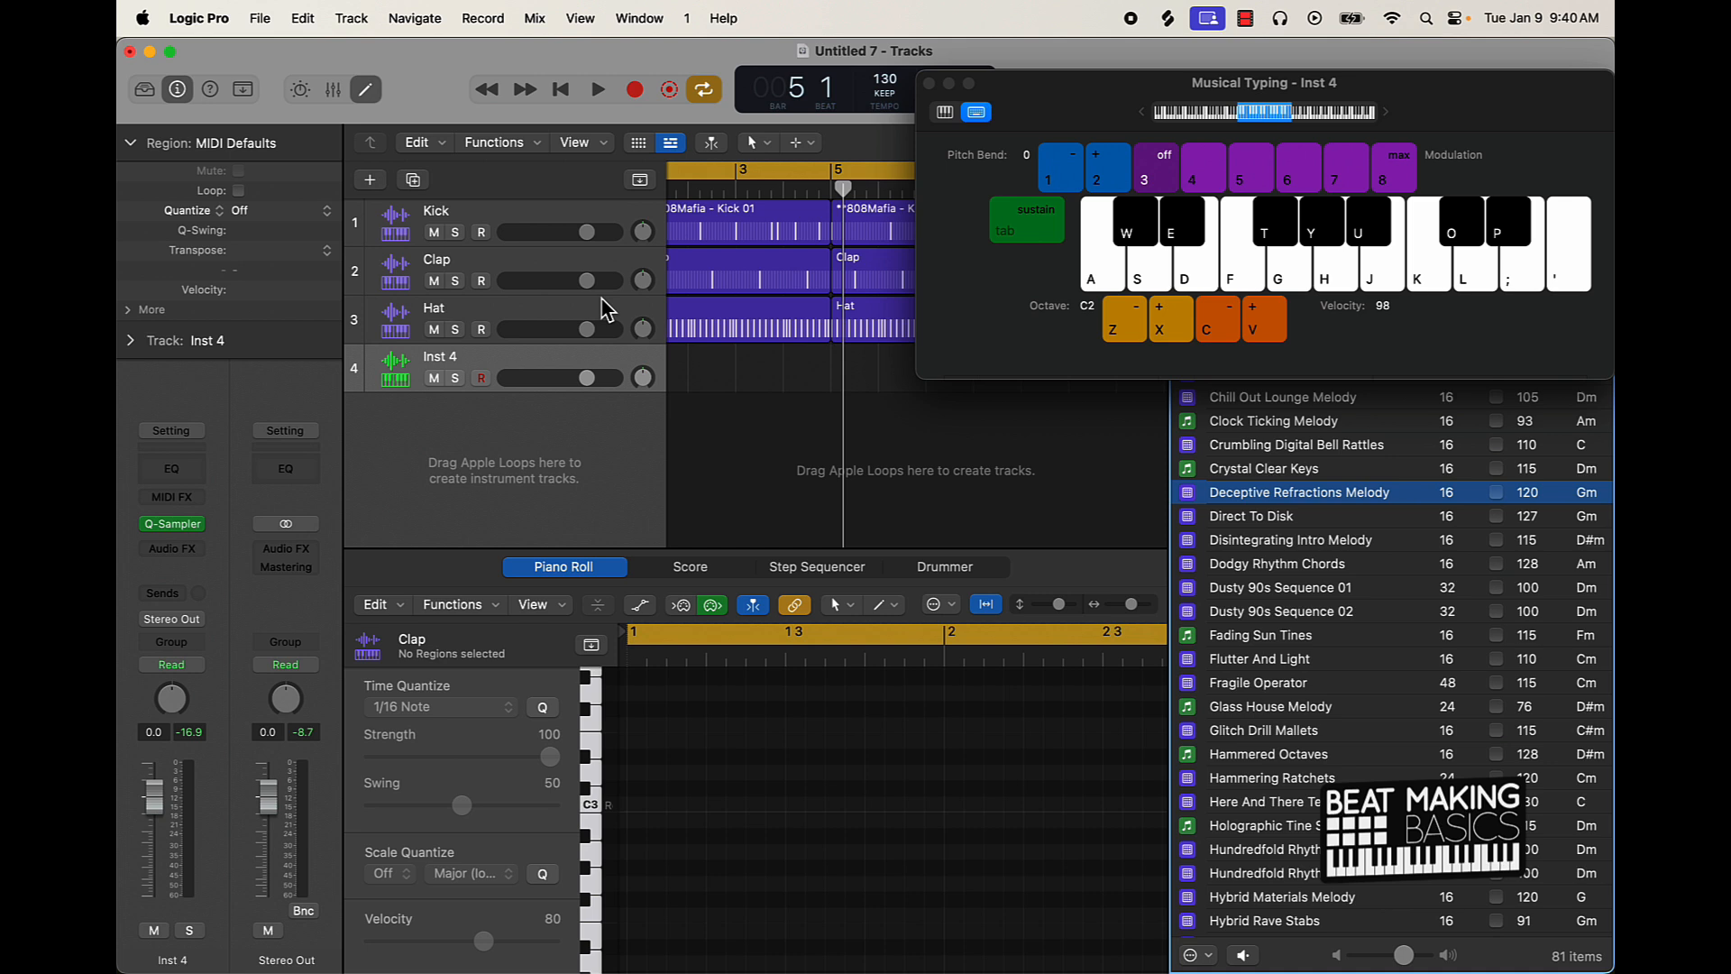
pyautogui.press('h')
pyautogui.press('r')
pyautogui.press('h')
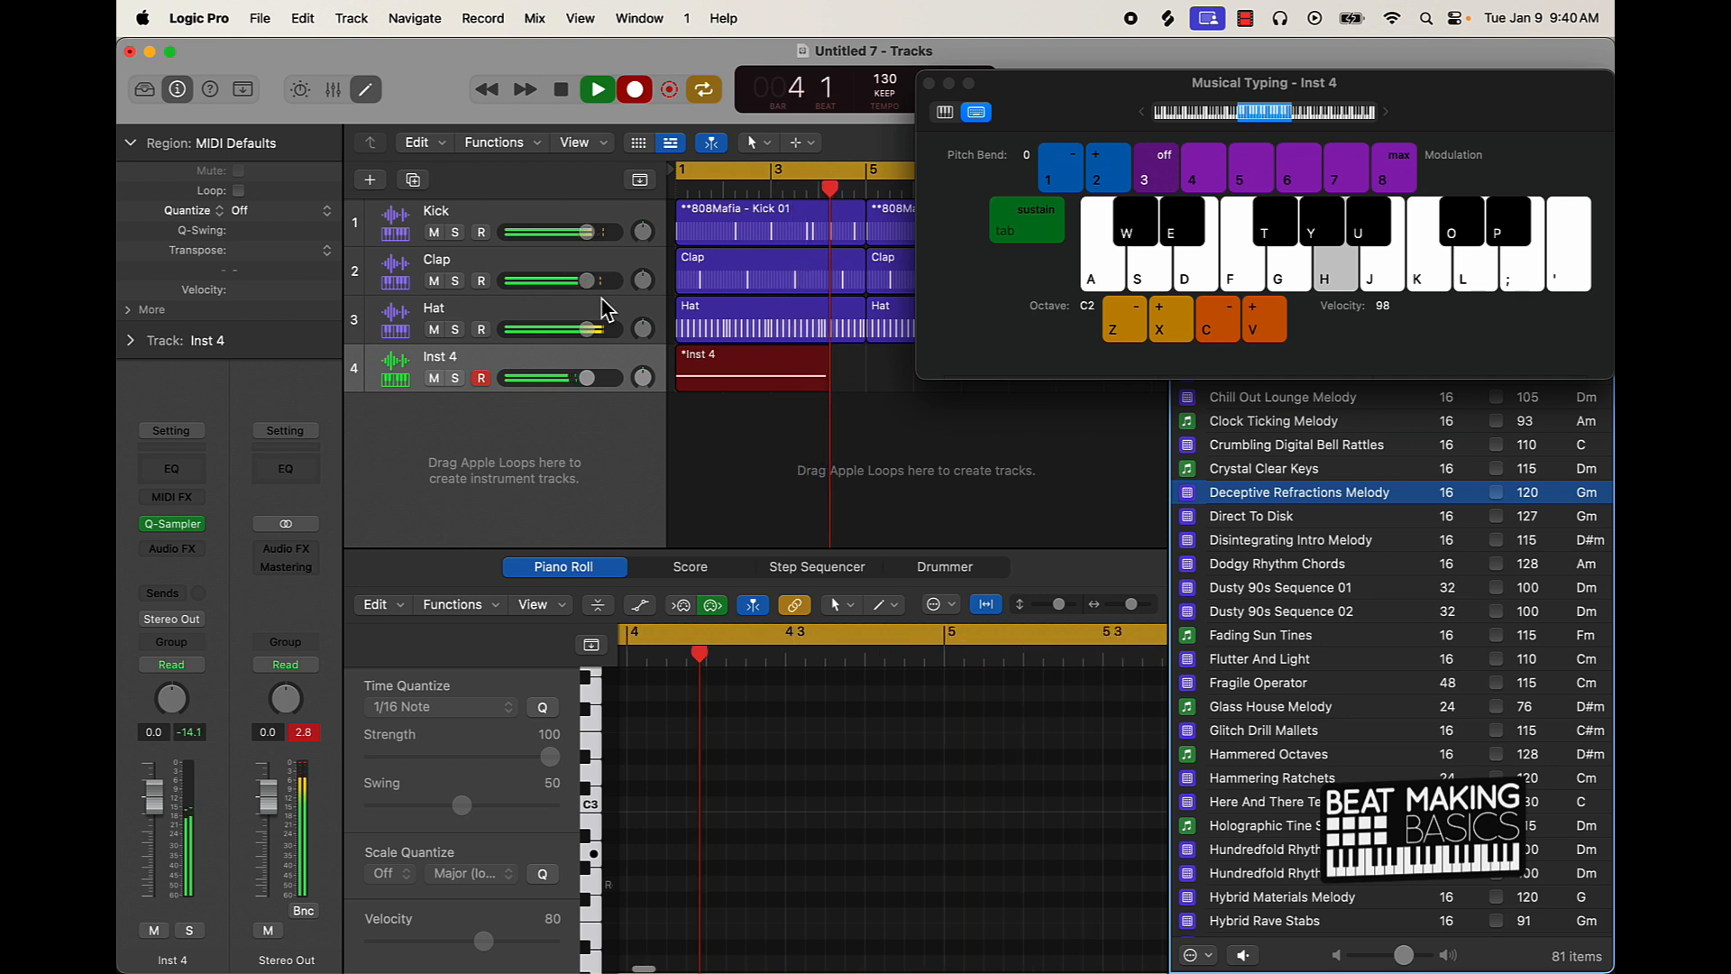
pyautogui.press('h')
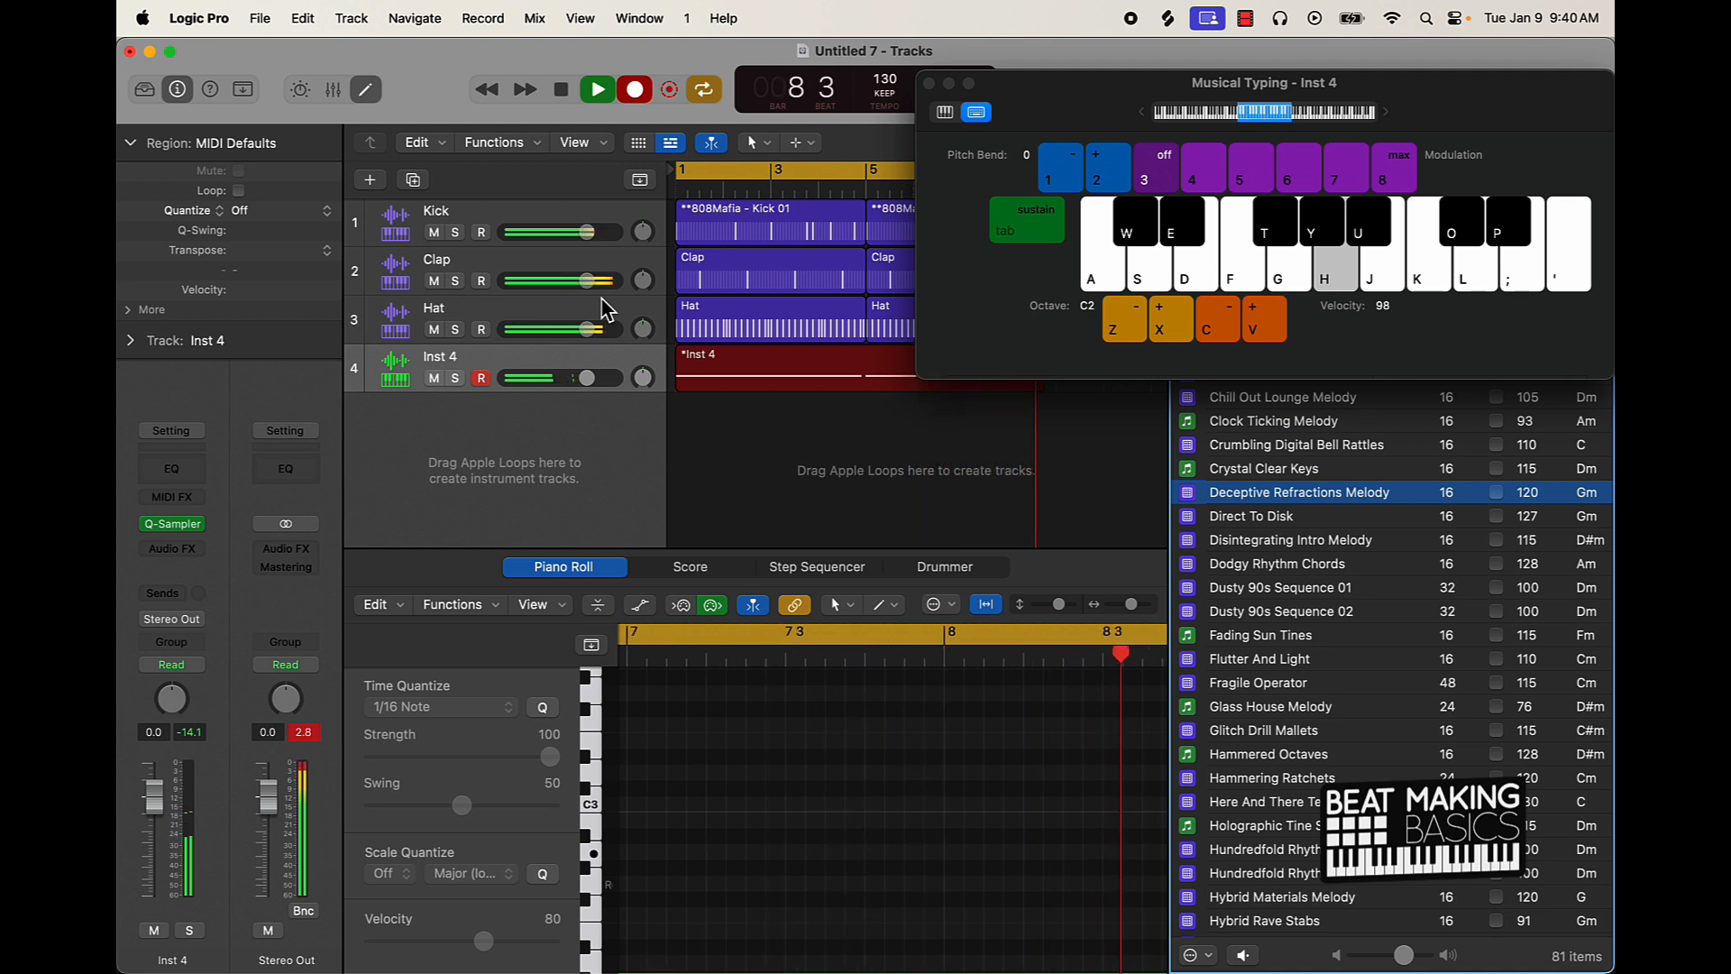
pyautogui.press('space')
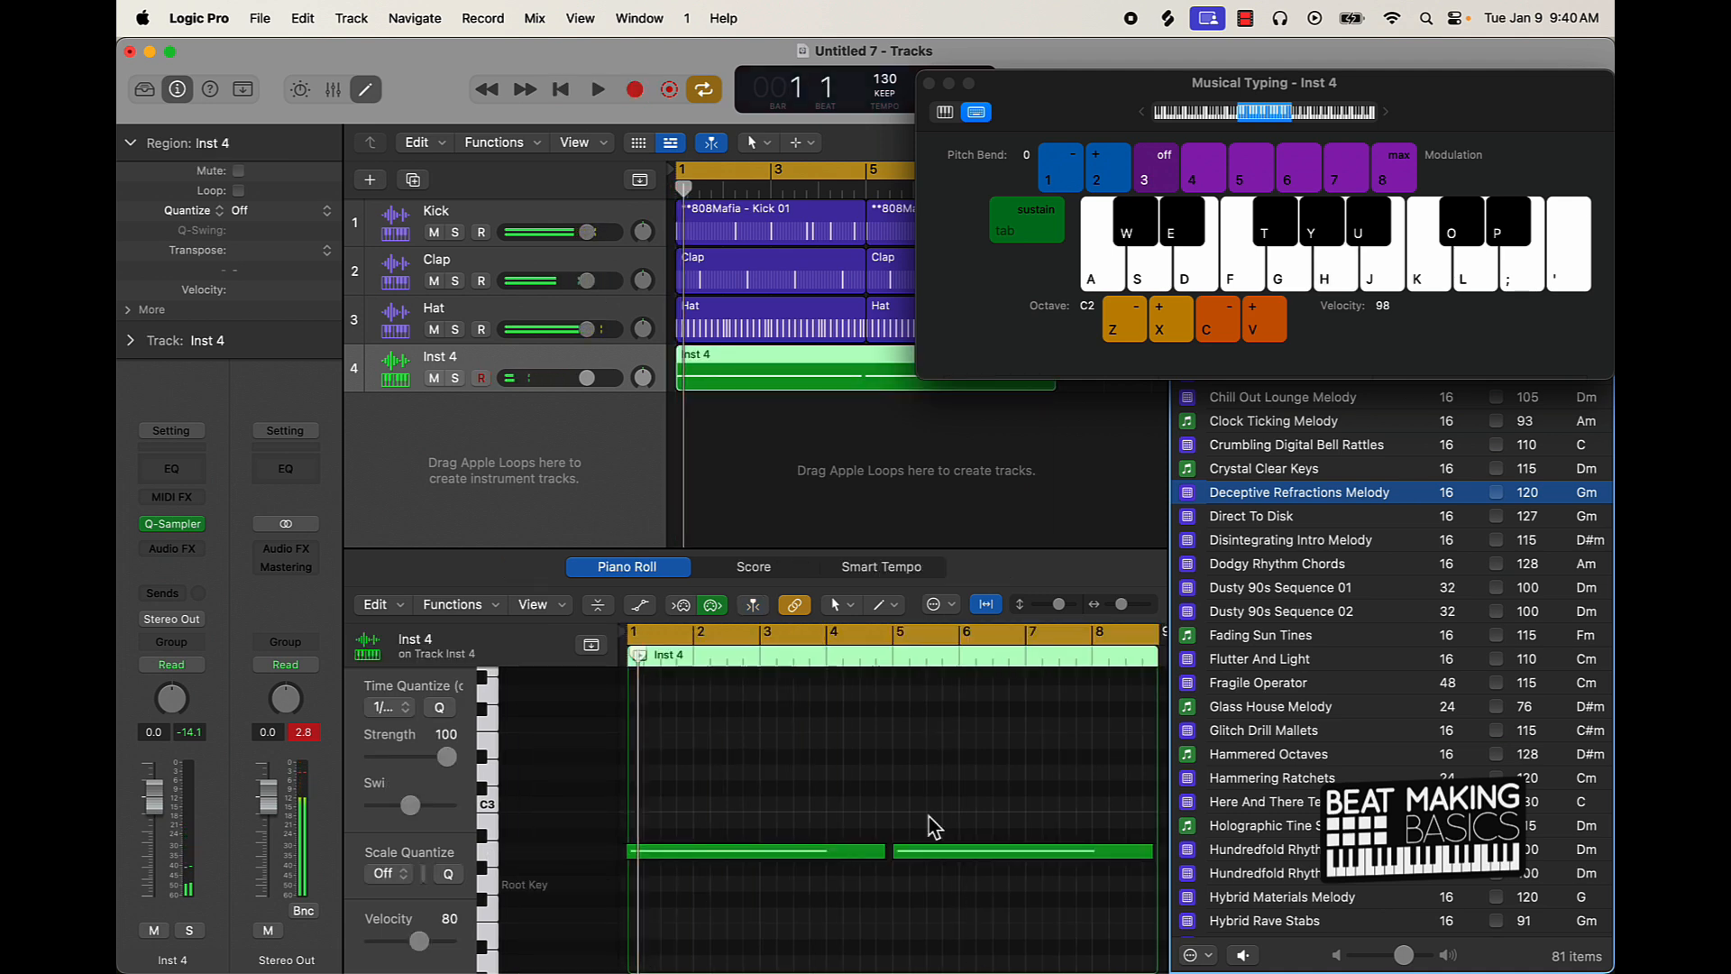
# - Quantize both recorded notes in the Inst 4 region to 1/16 notes
pyautogui.click(925, 790)
pyautogui.scroll(-1, 927, 793)
pyautogui.press('super+a')
pyautogui.click(447, 710)
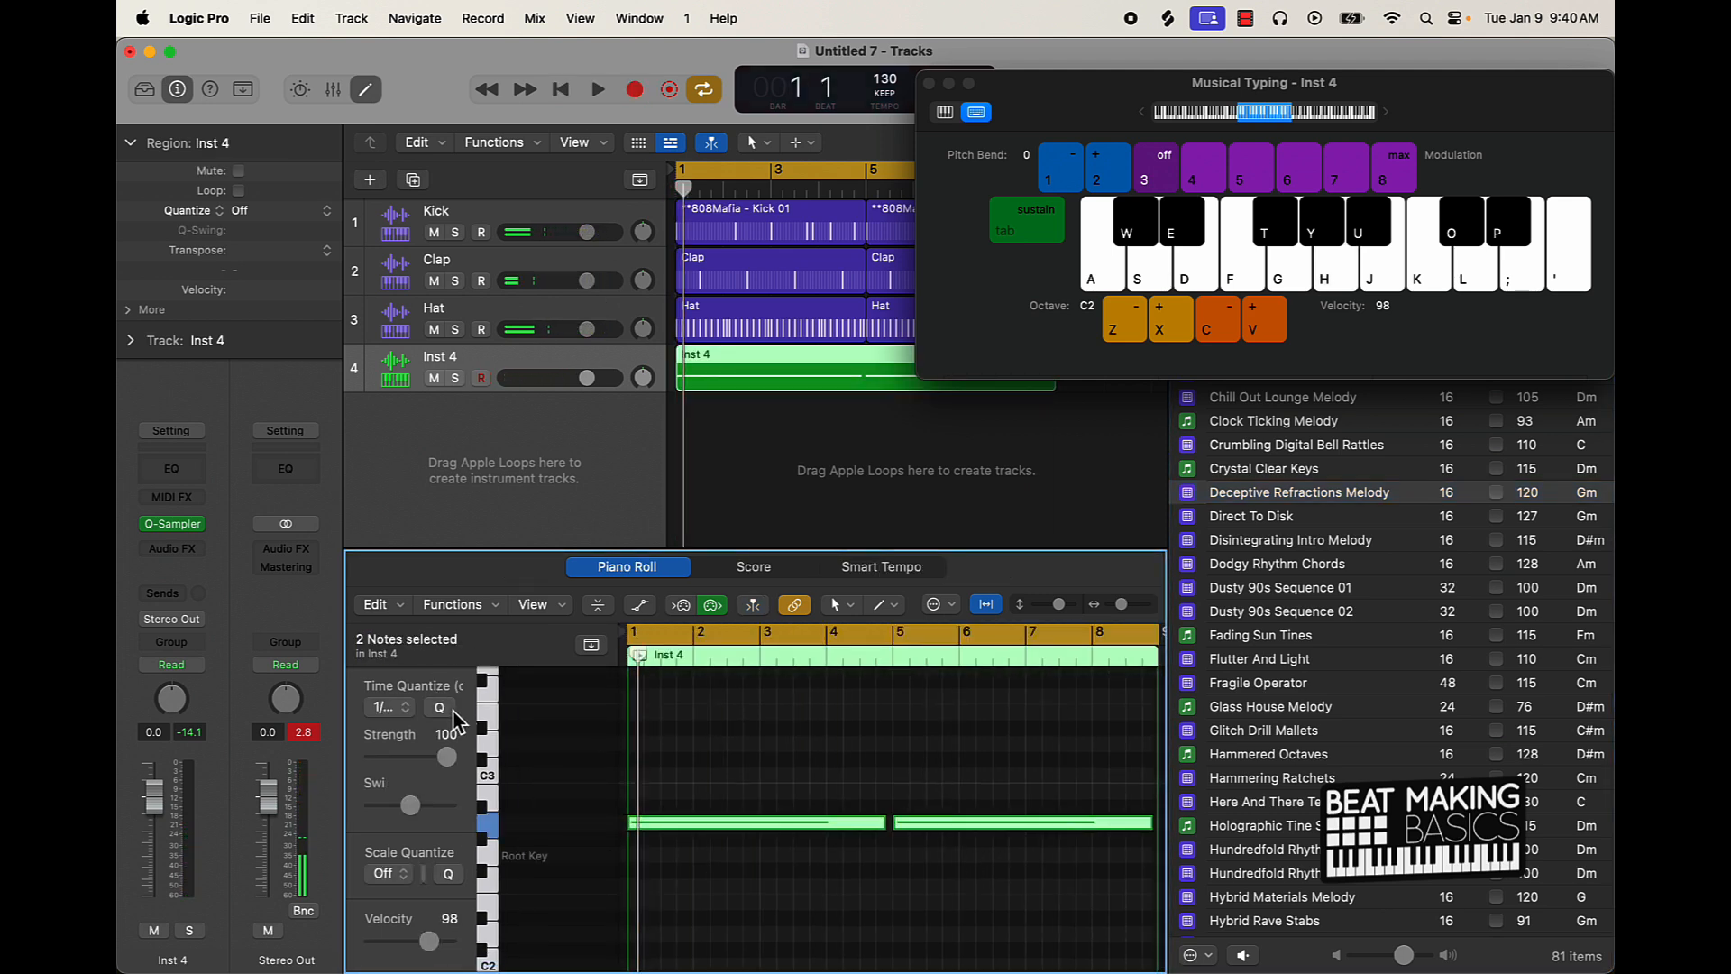
pyautogui.scroll(-1, 449, 713)
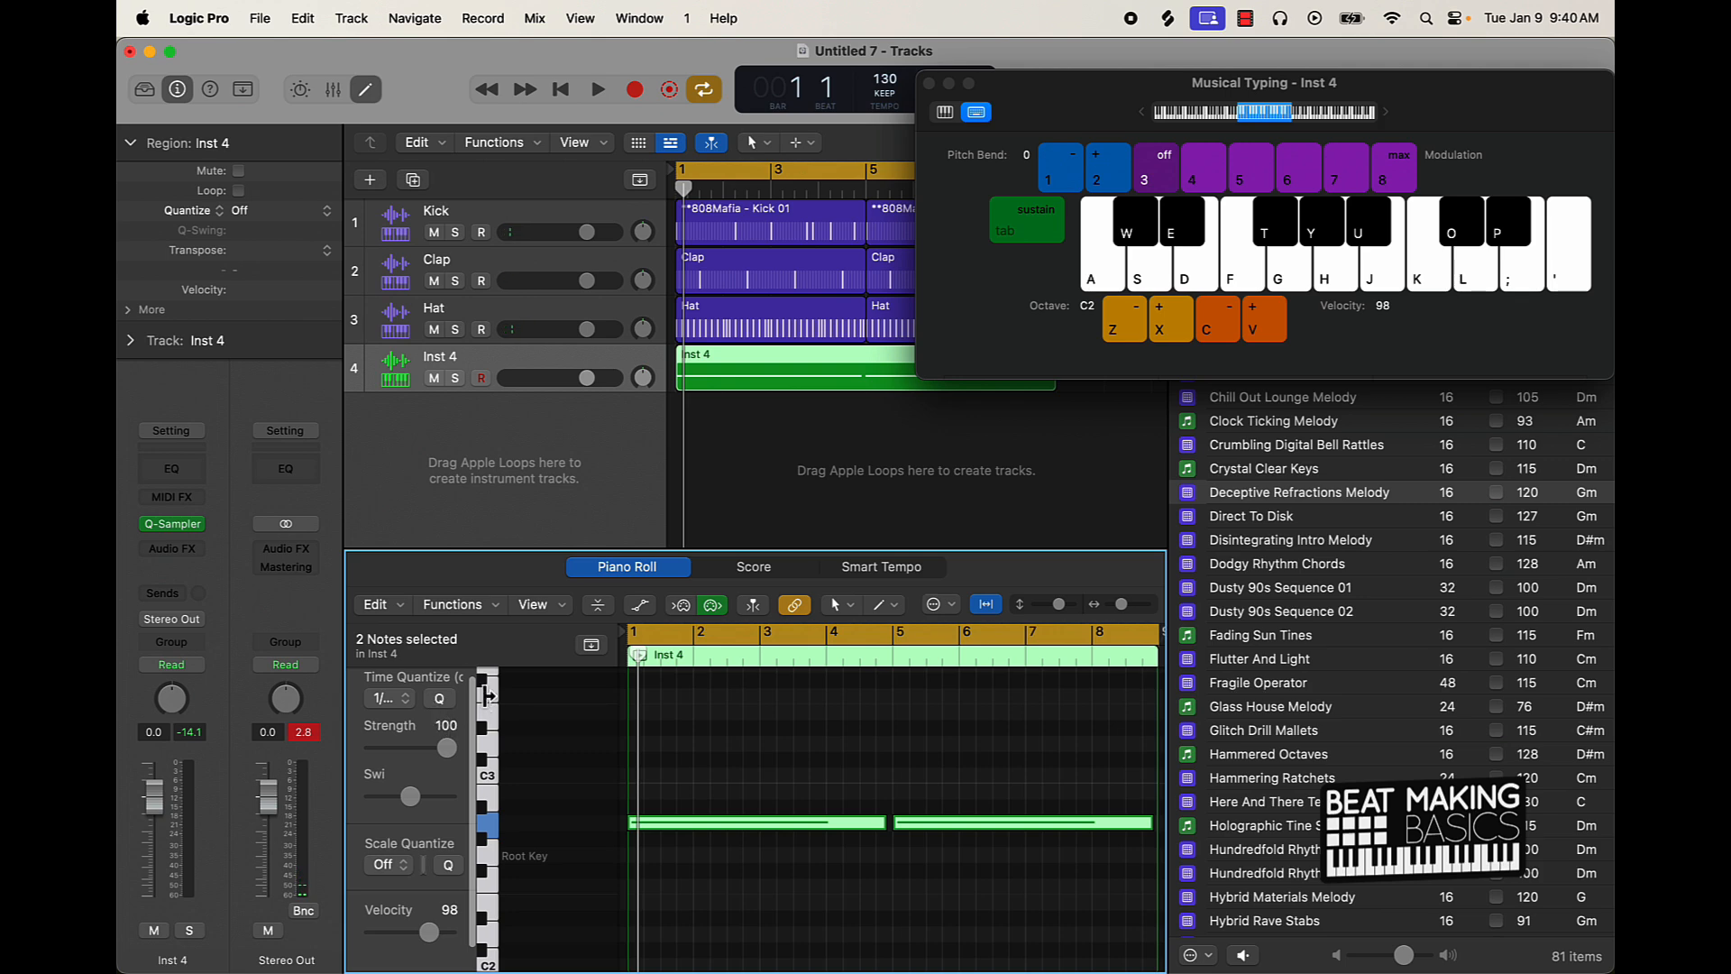
pyautogui.click(478, 699)
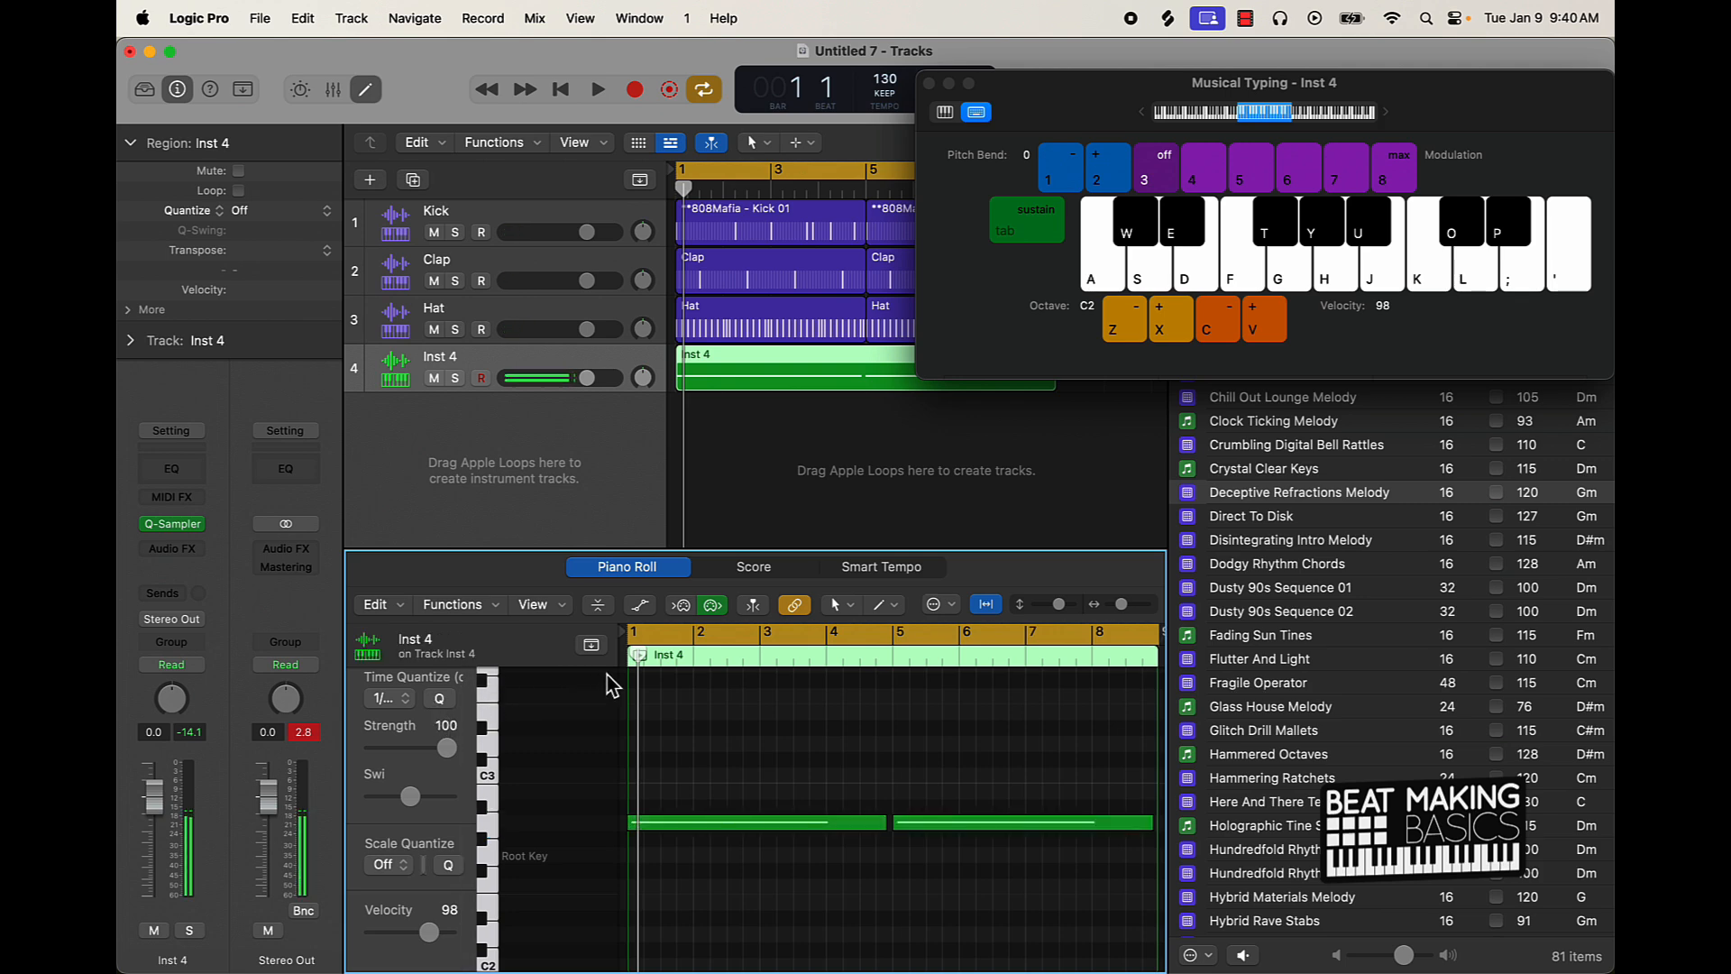
# - Close Musical Typing and hide the loop browser and the inspector
pyautogui.click(929, 83)
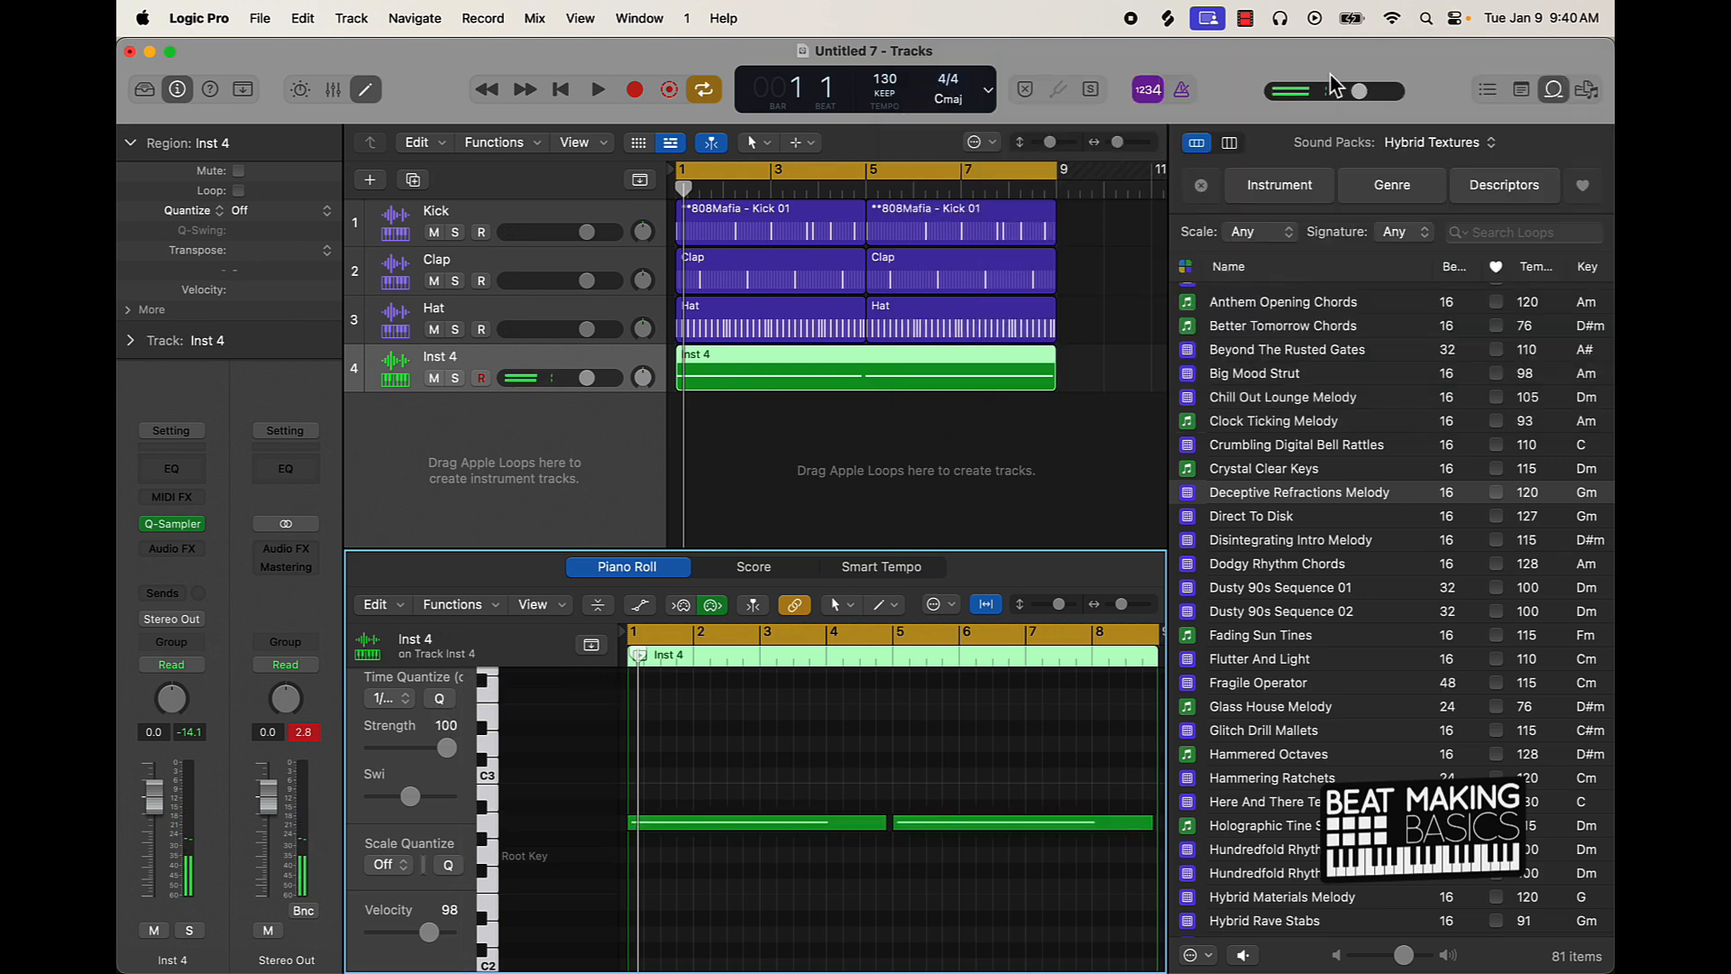
pyautogui.click(1554, 89)
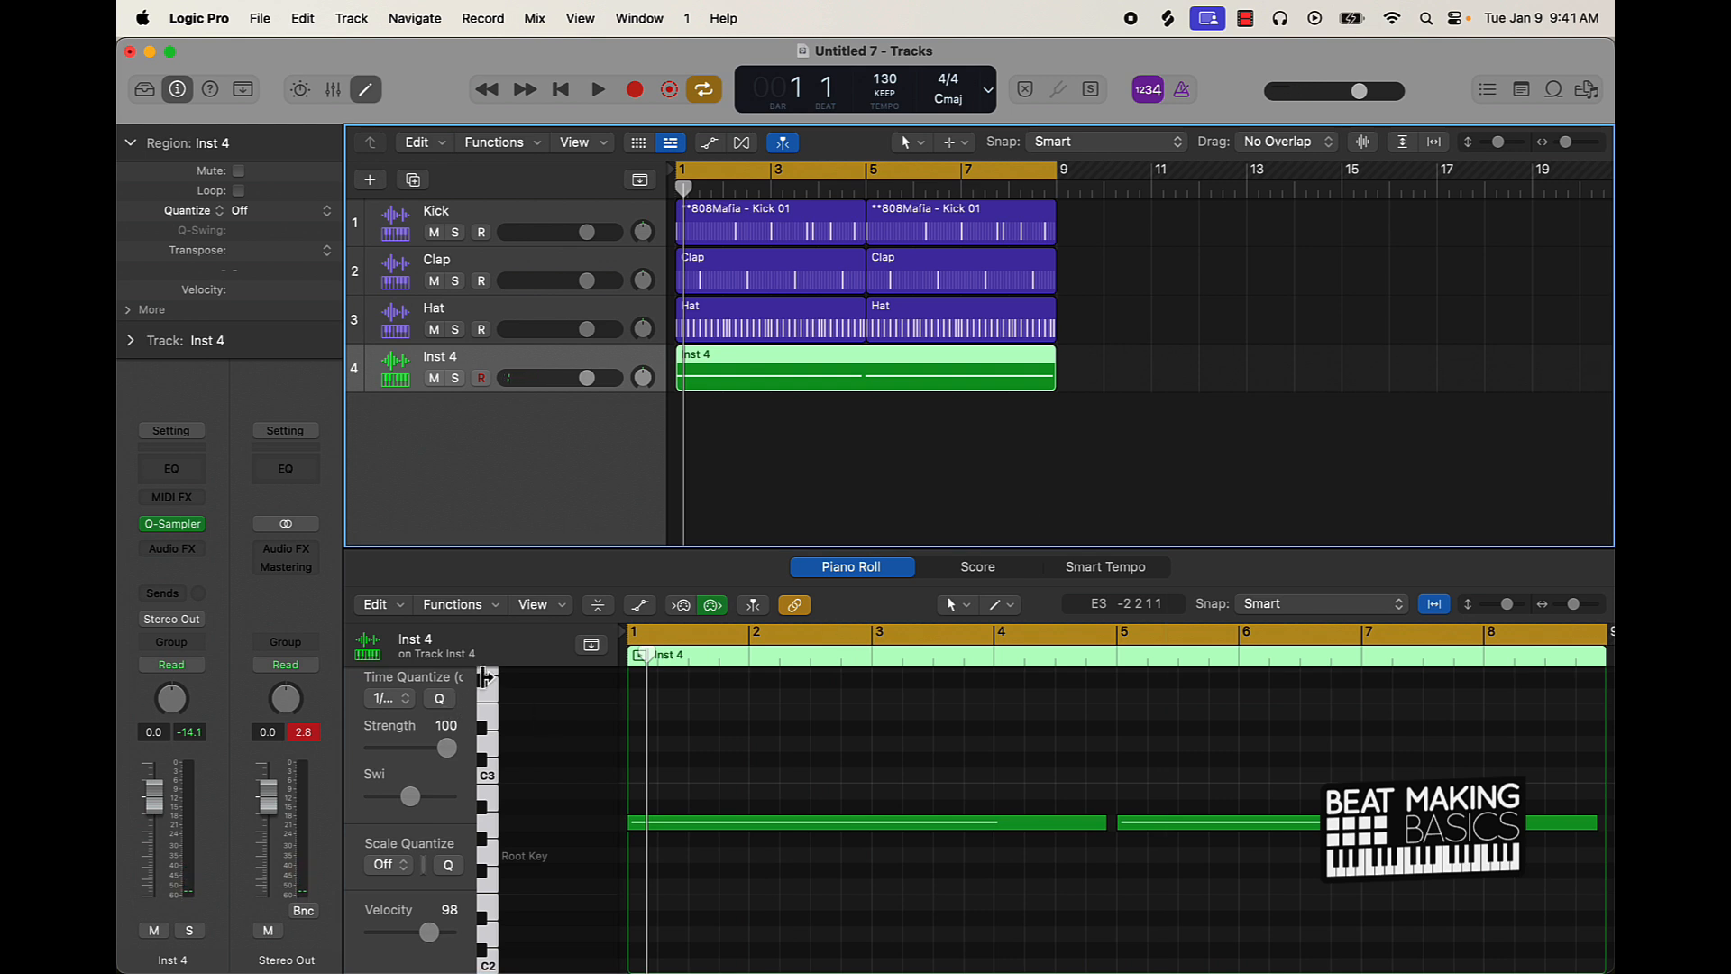
pyautogui.click(177, 90)
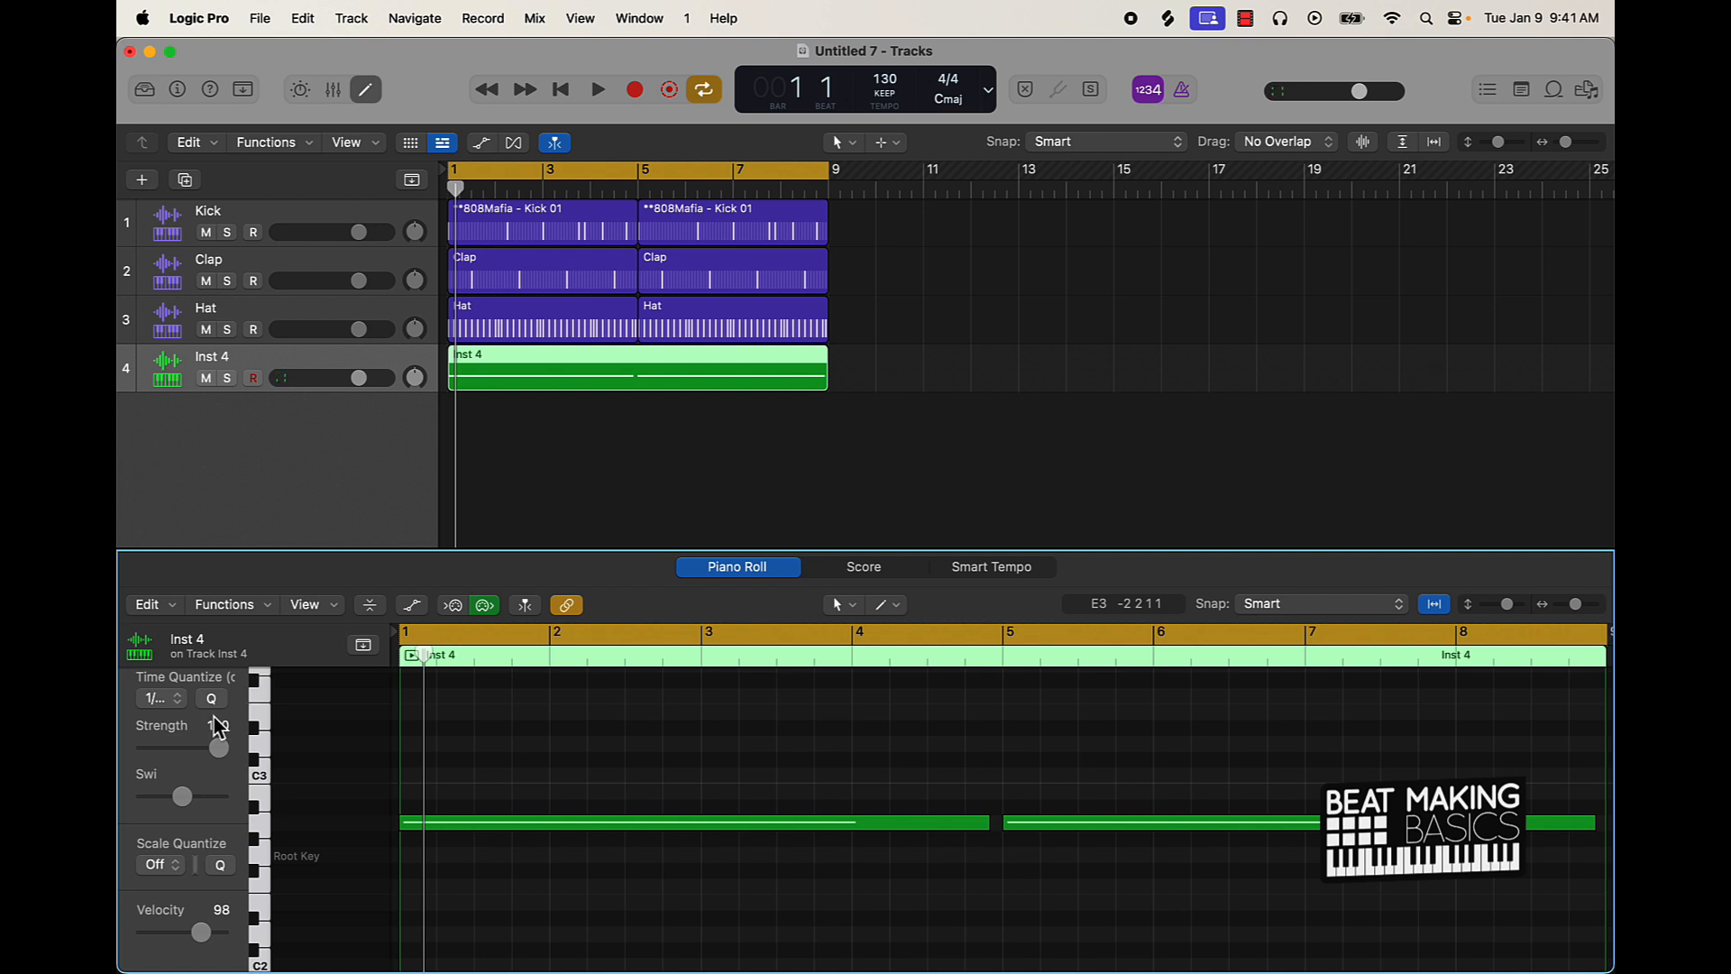
# - Set the time quantize of the Inst 4 region's notes to 1/2 Note
pyautogui.click(178, 699)
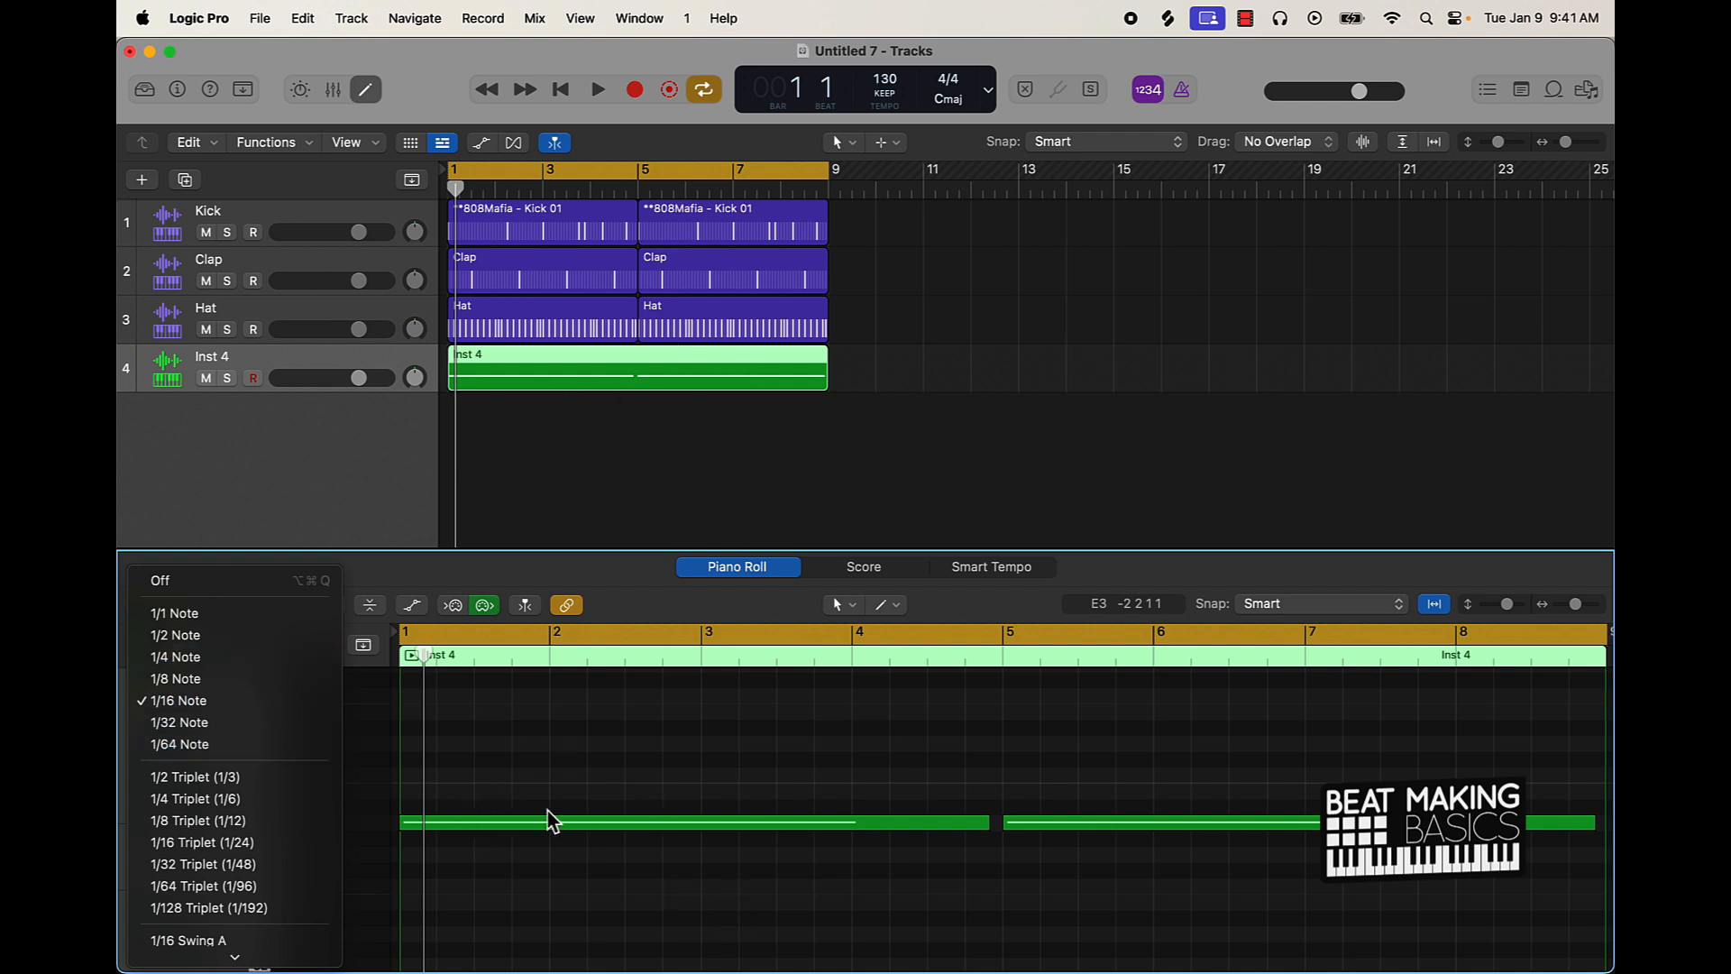
pyautogui.click(197, 646)
pyautogui.press('super+a')
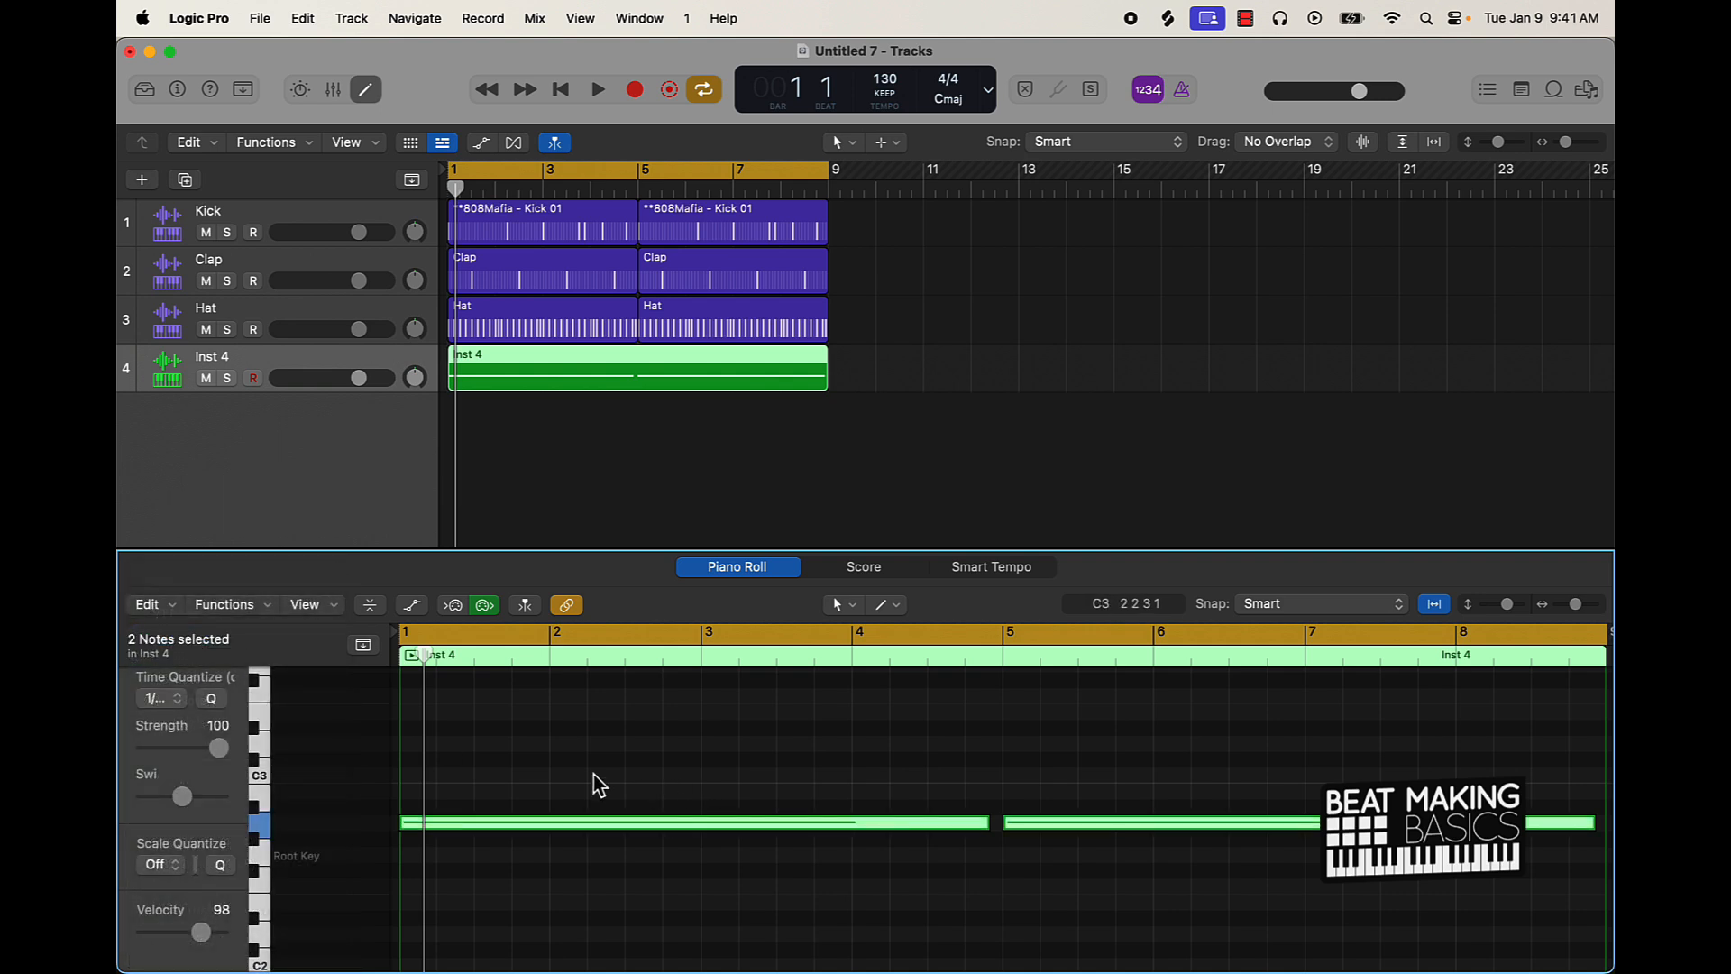
pyautogui.click(161, 698)
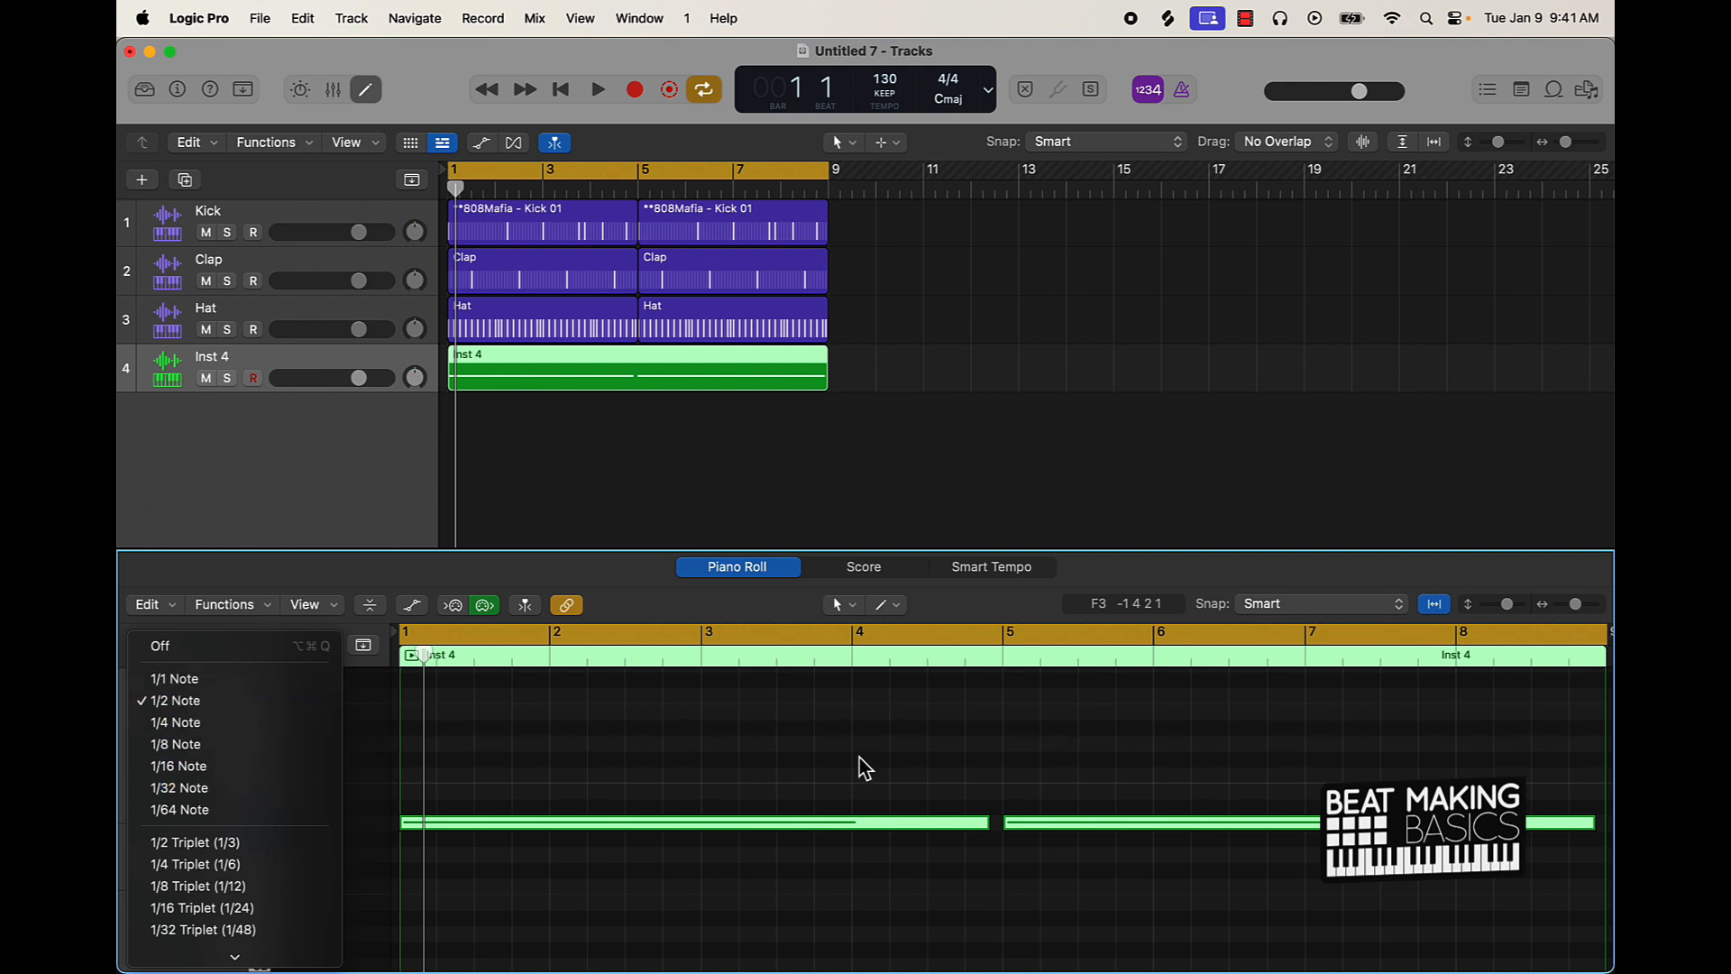
pyautogui.click(776, 762)
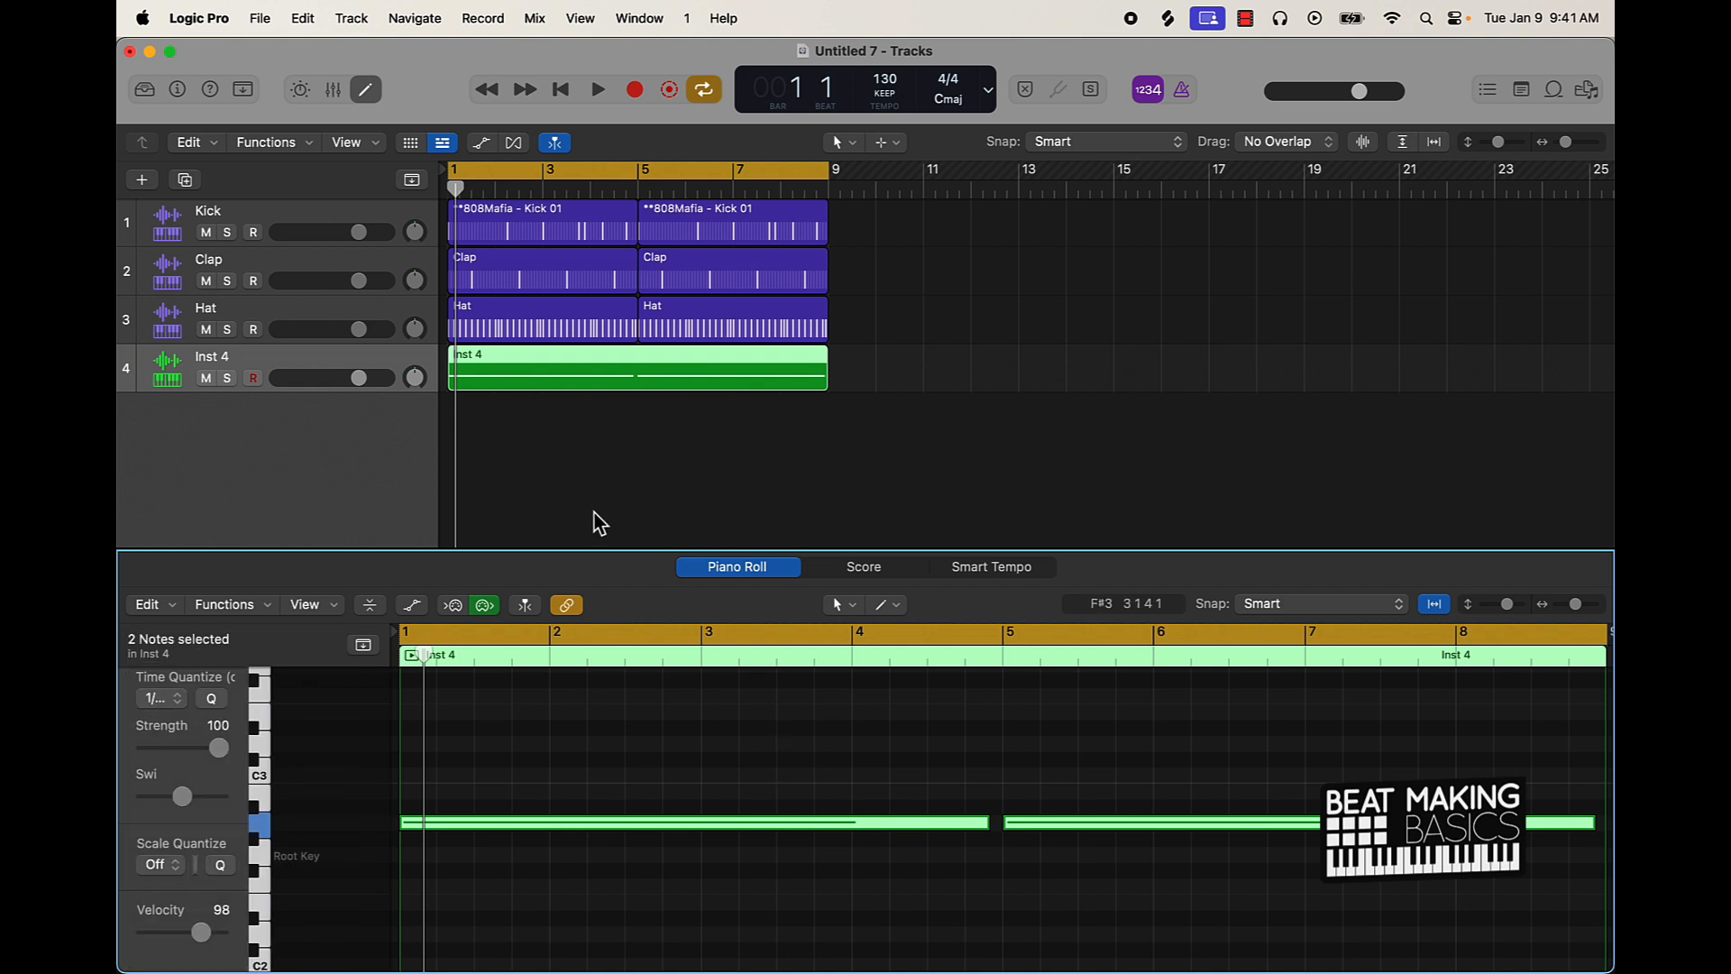
pyautogui.click(614, 440)
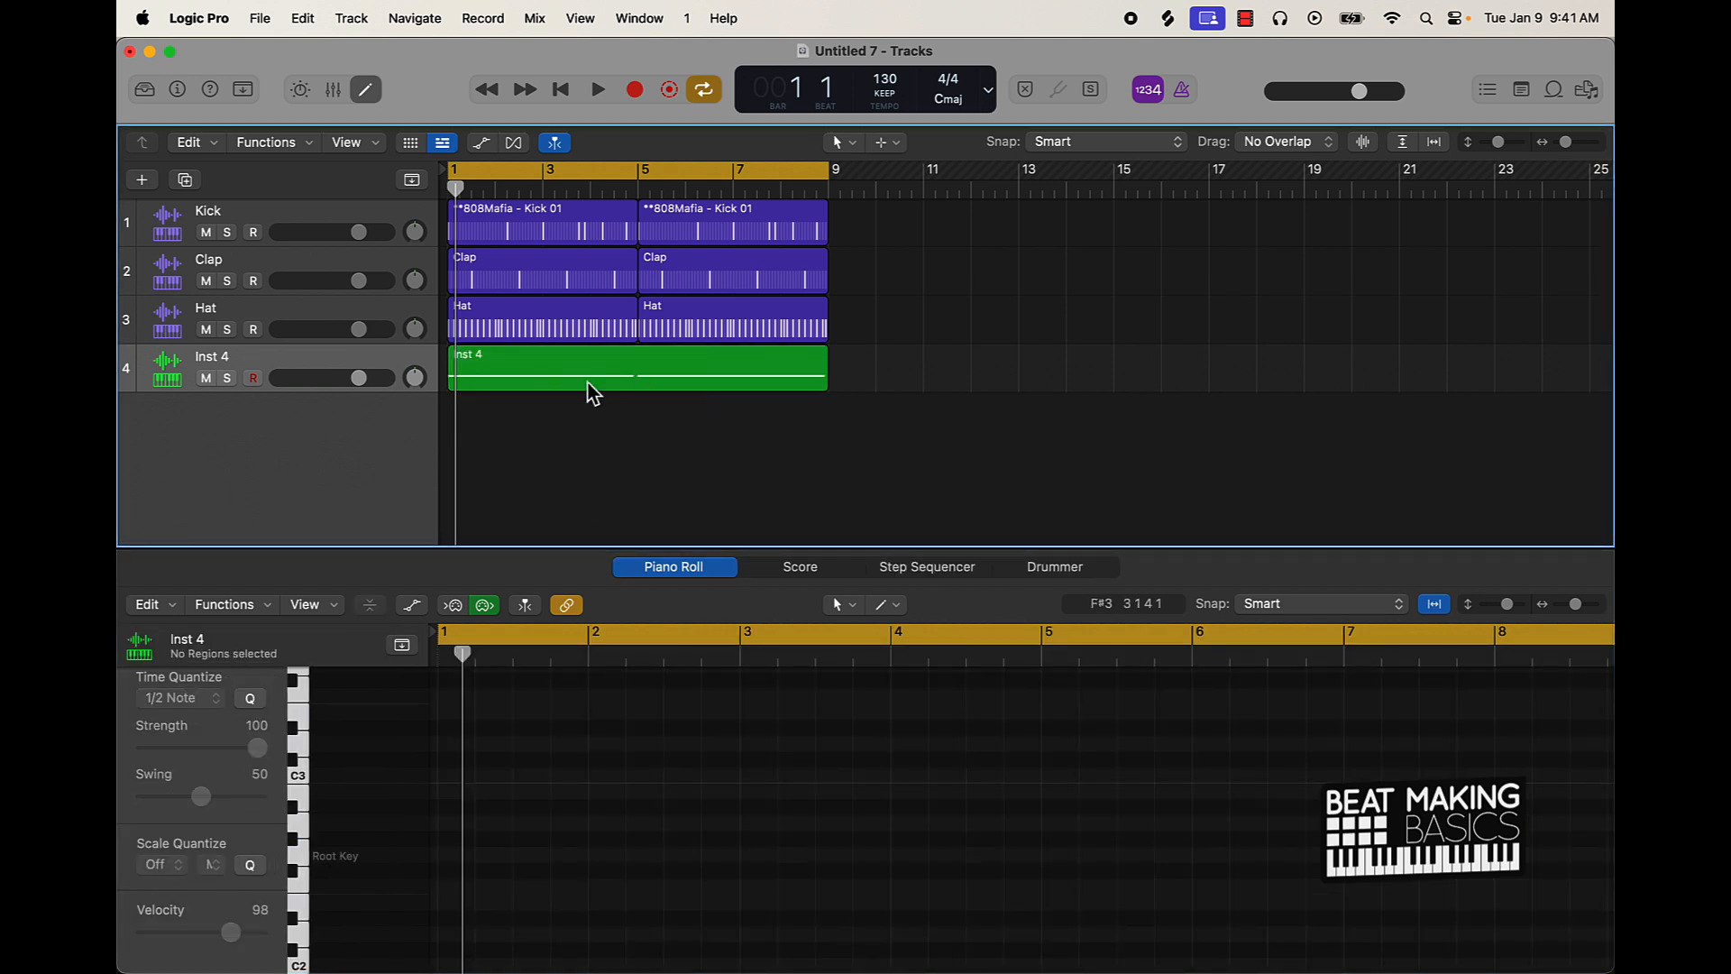
# - Rename the Inst 4 track as "Sample"
pyautogui.doubleClick(217, 359)
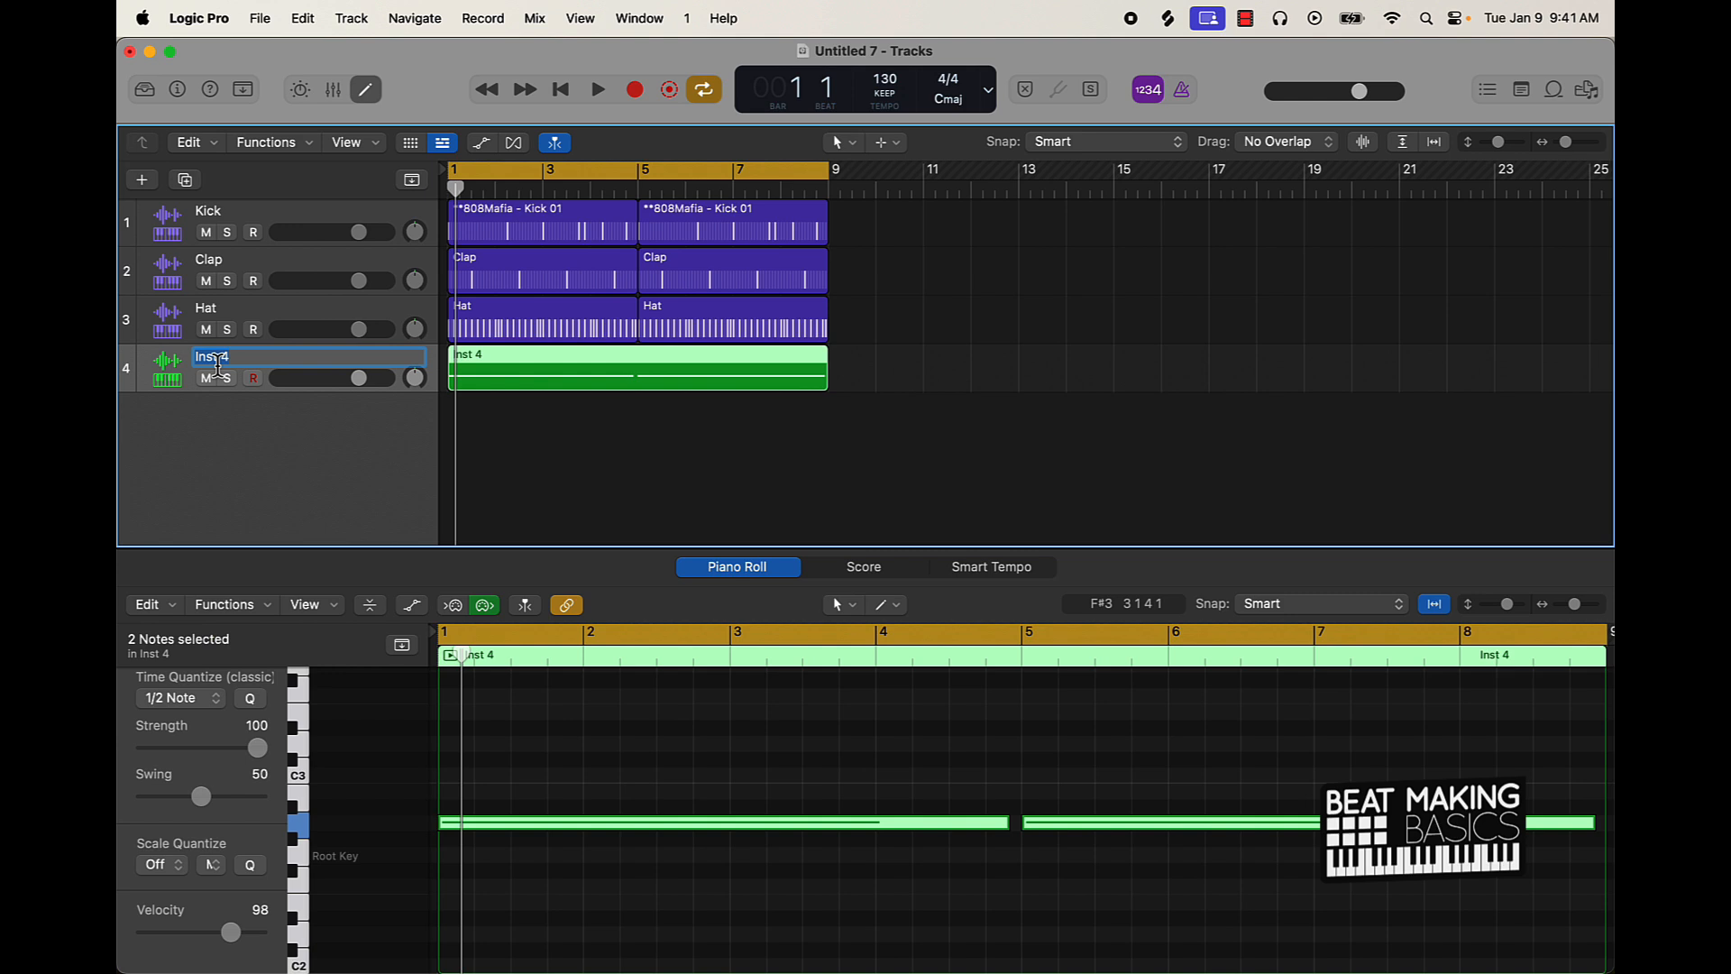
pyautogui.write('Sample')
pyautogui.press('Return')
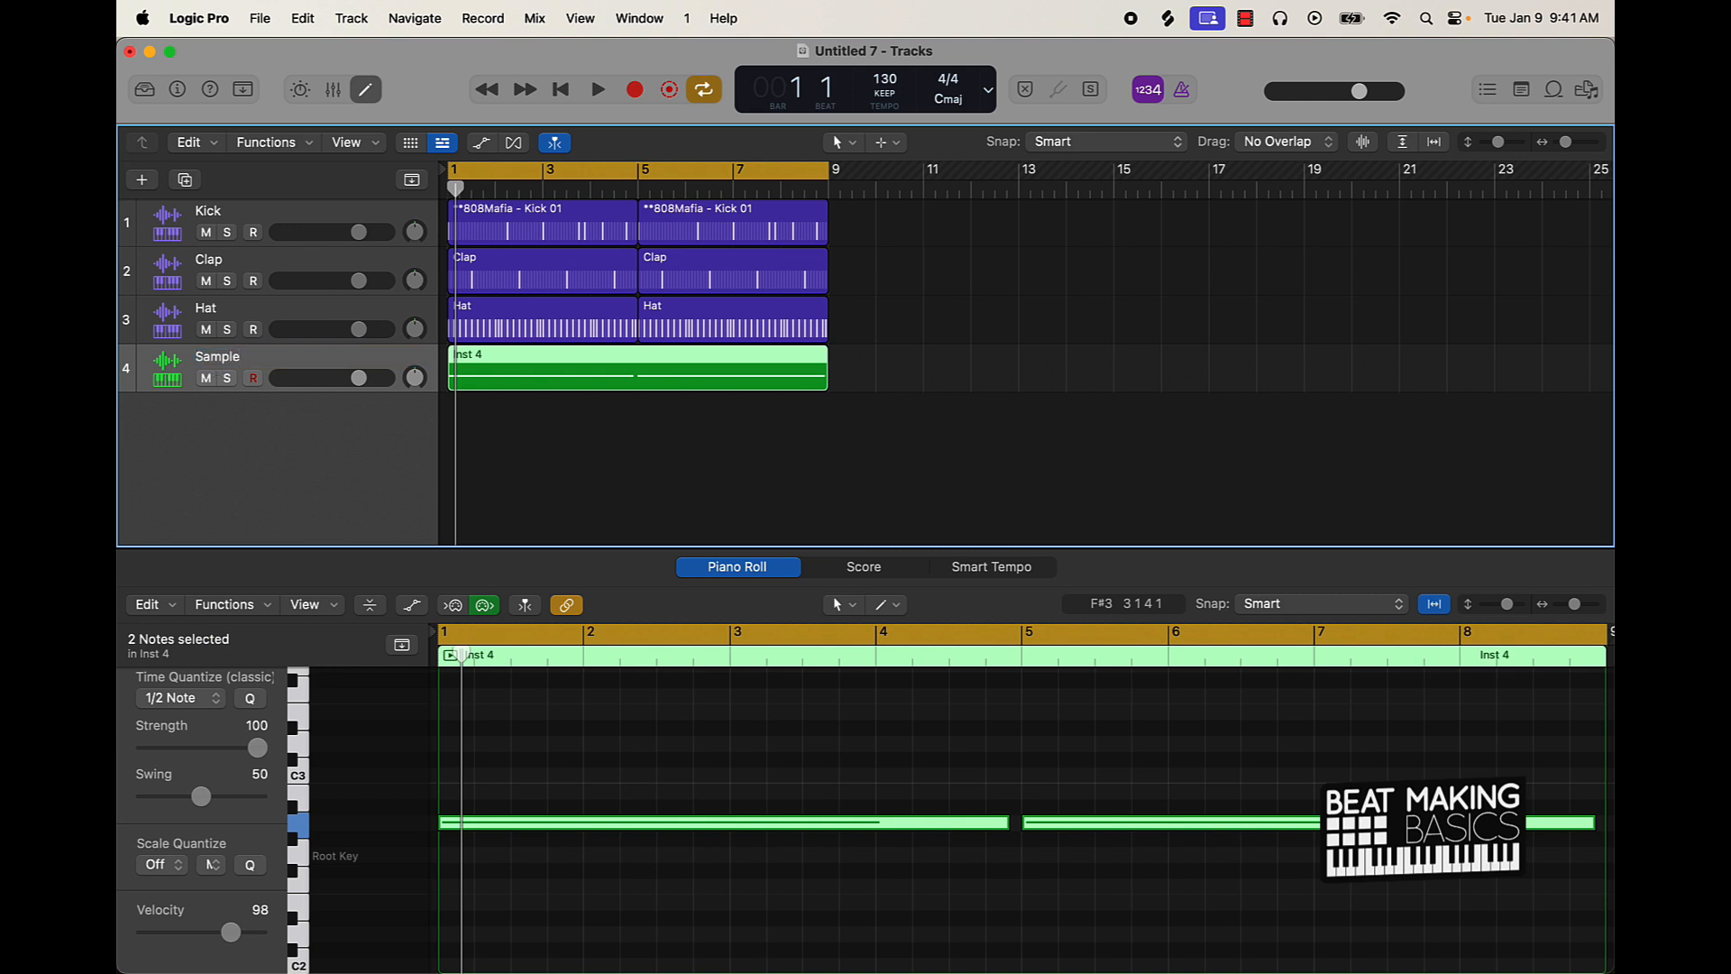
# - Try to rename all regions on the four tracks at once
pyautogui.press('super+a')
pyautogui.hotkey('shift', 'n')
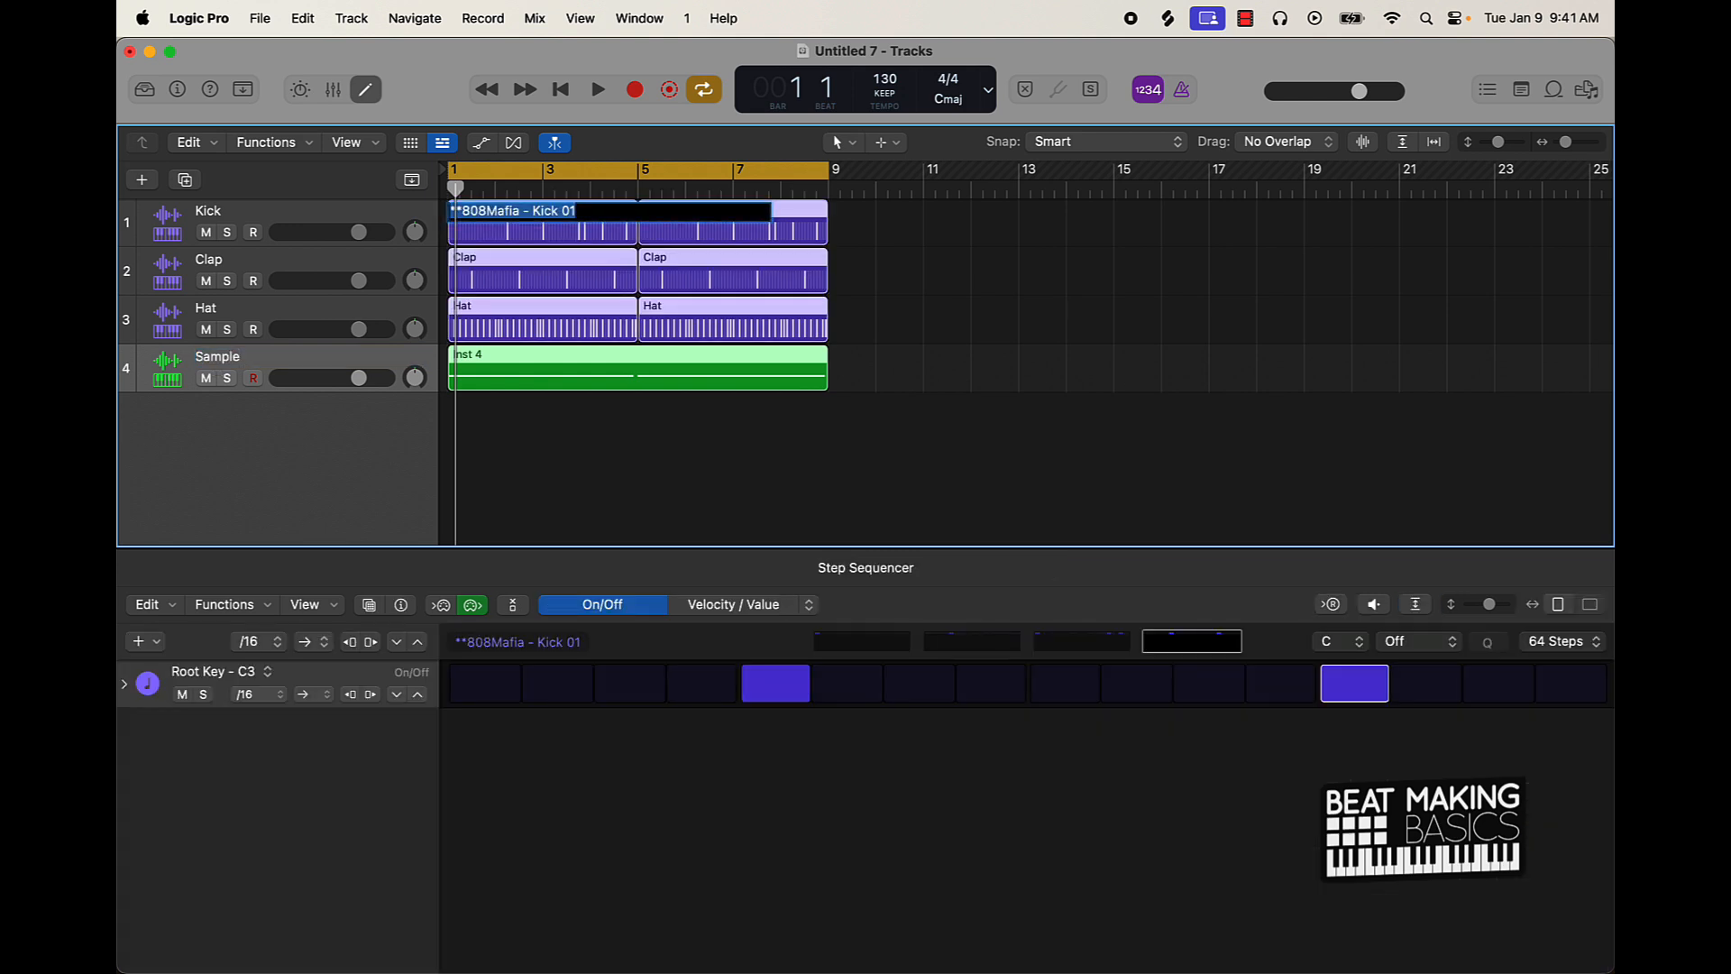
pyautogui.click(753, 543)
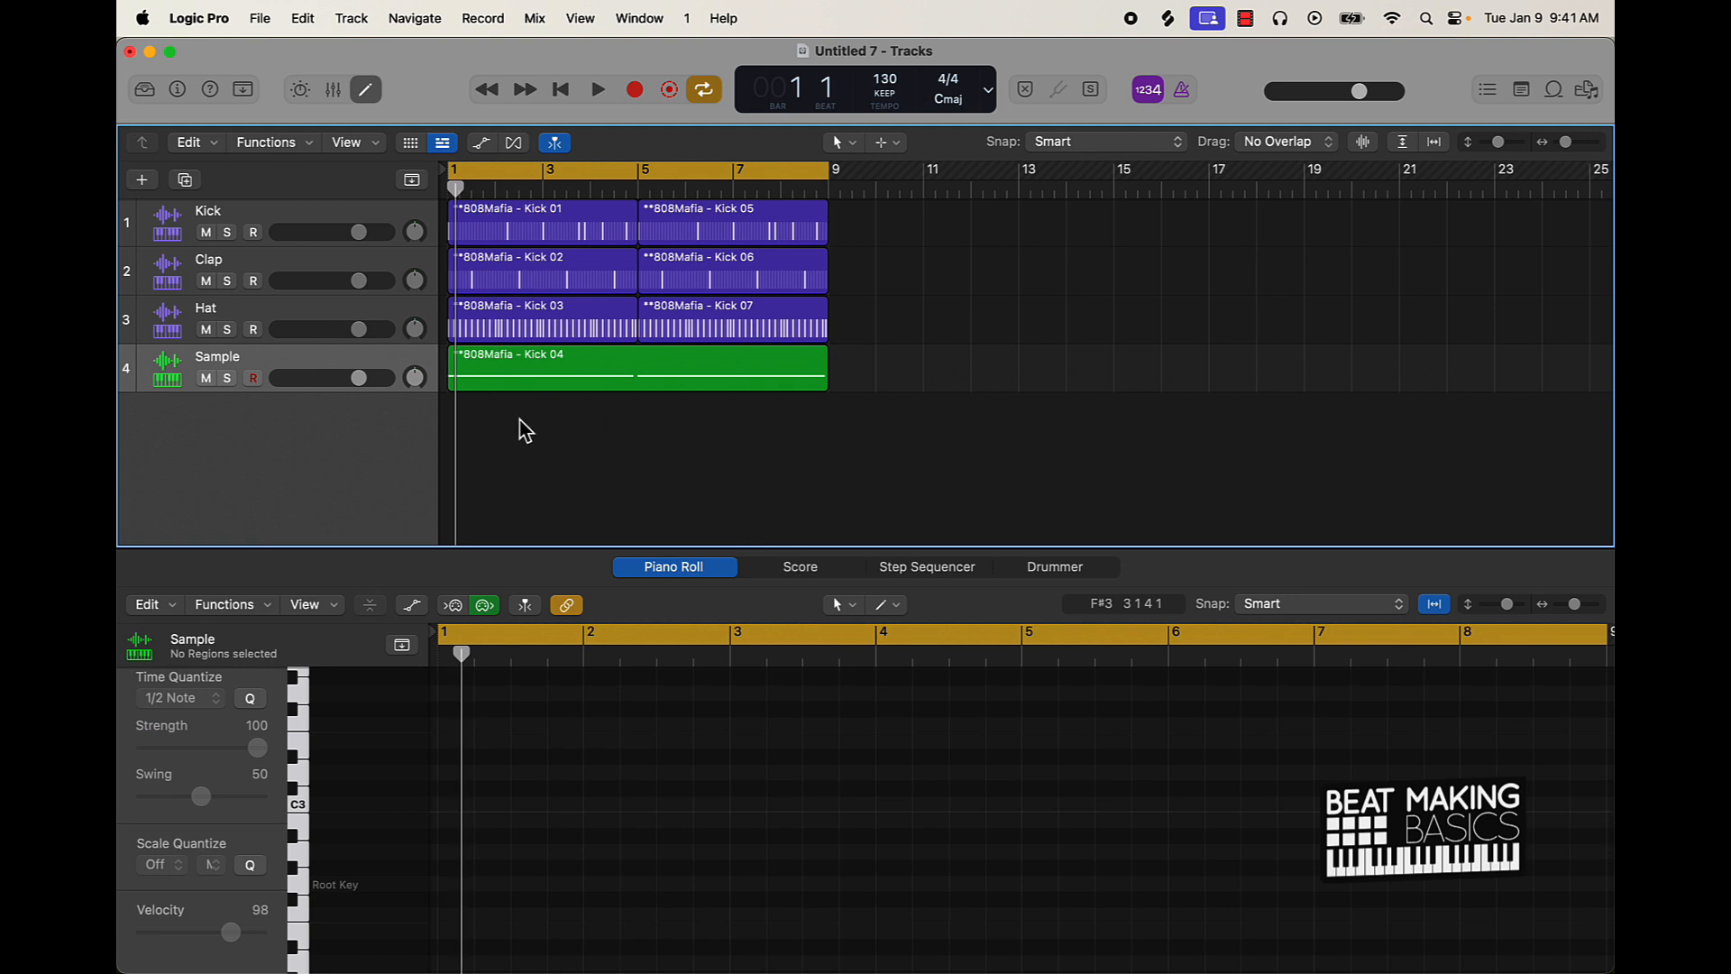
# - Name all regions on the four tracks after their tracks
pyautogui.press('super+a')
pyautogui.hotkey('alt', 'shift', 'n')
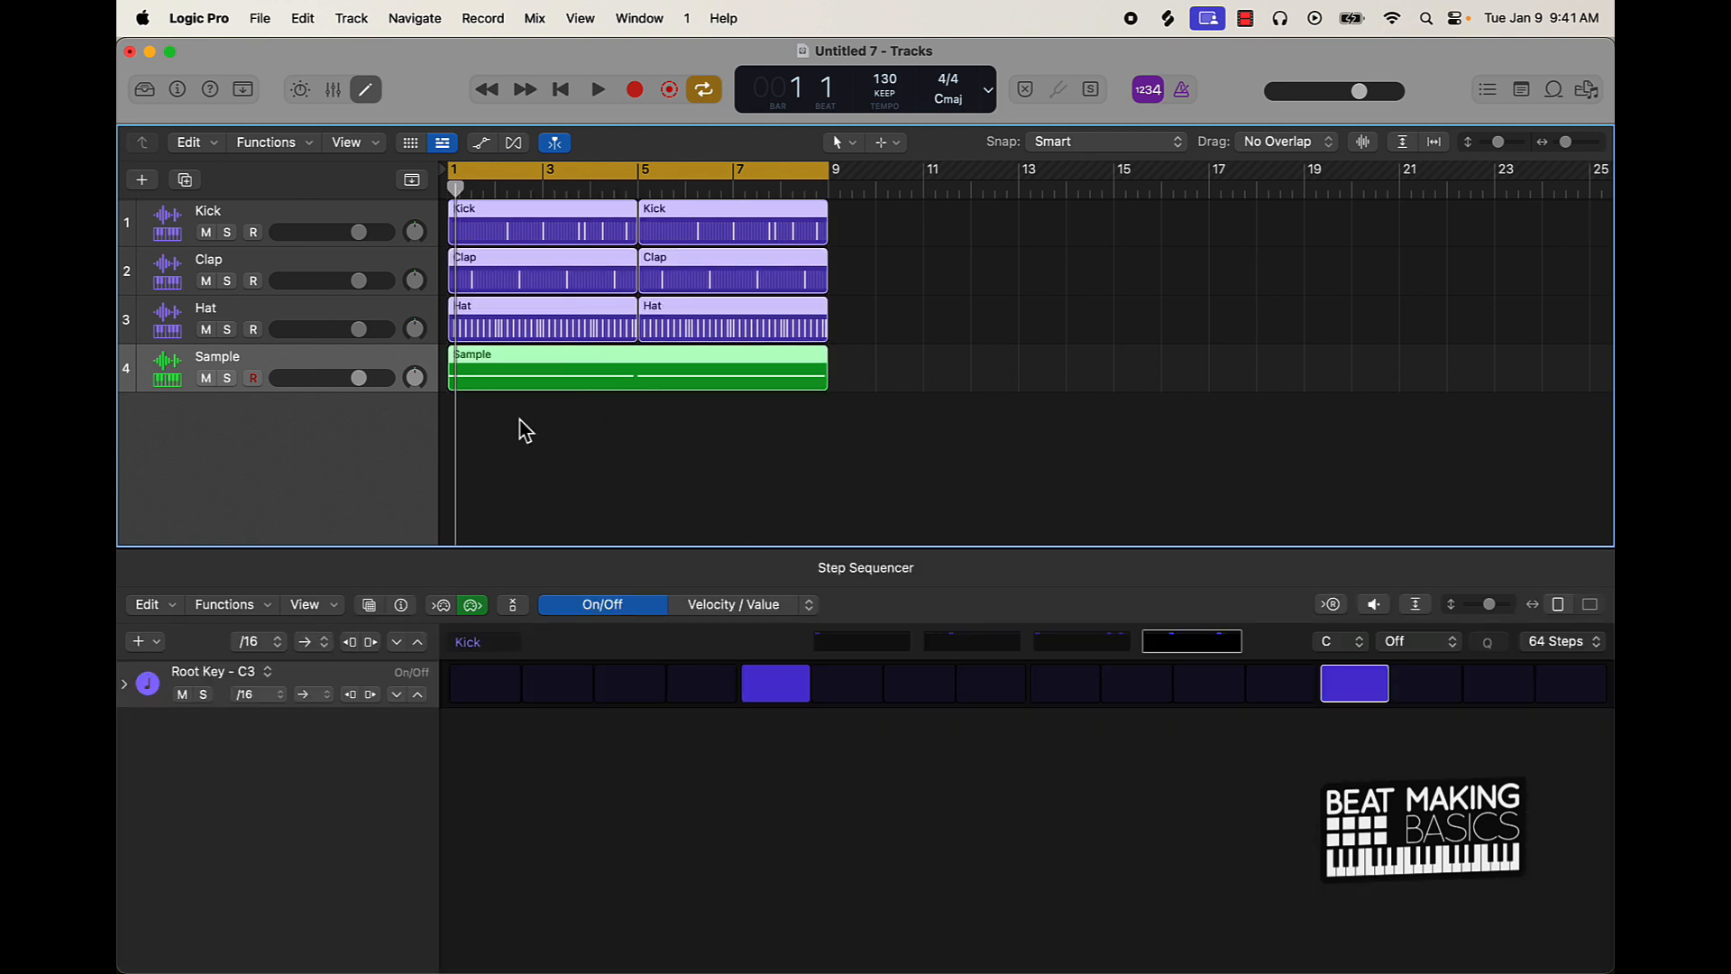
pyautogui.click(514, 441)
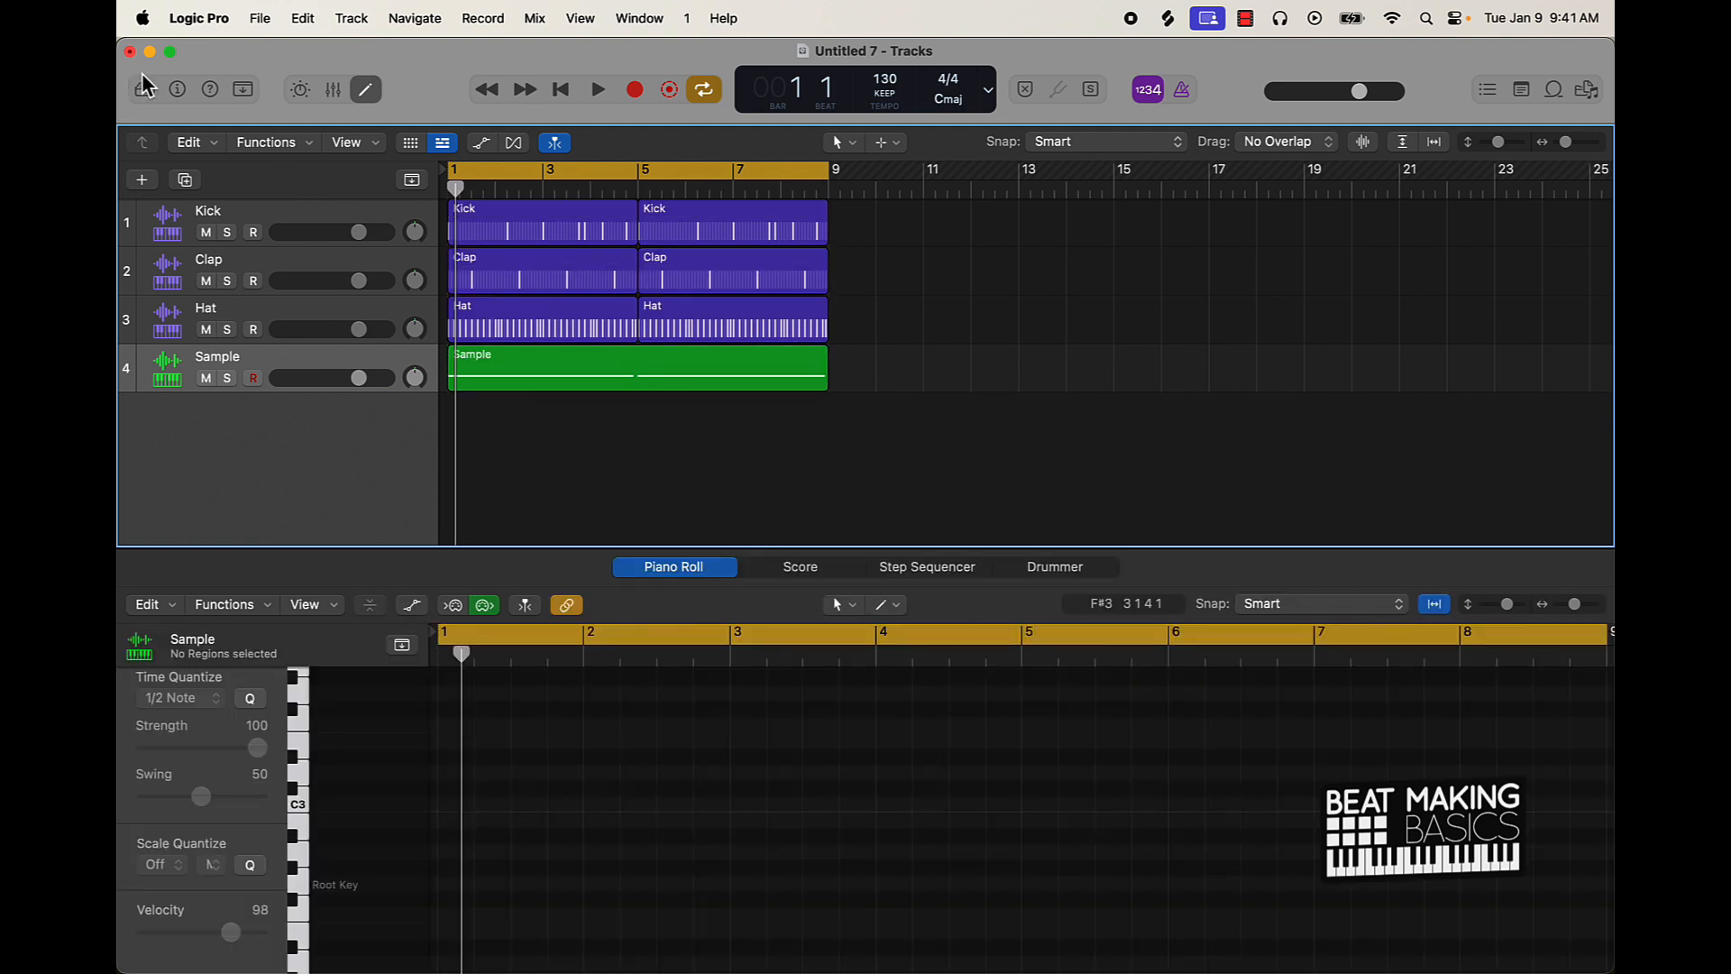
# - Create one MIDI software instrument track with Quick Sampler (Single Sample) and load the **808Mafia - 808 01 preset into it
pyautogui.click(148, 185)
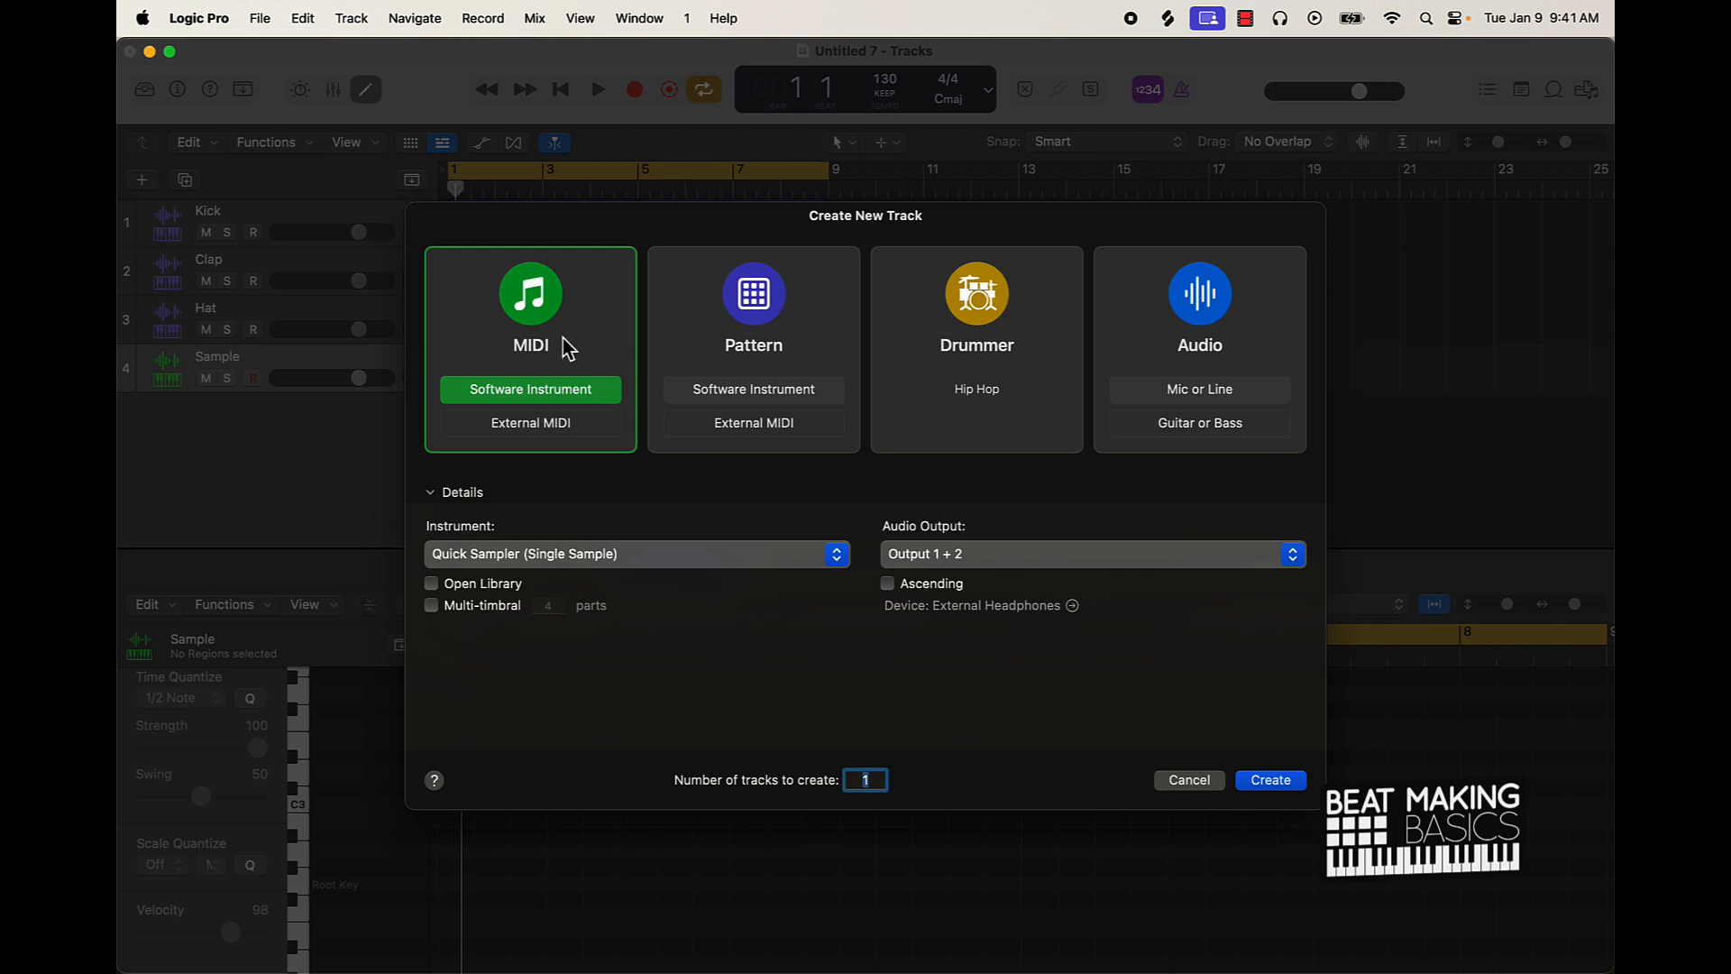
pyautogui.click(1269, 781)
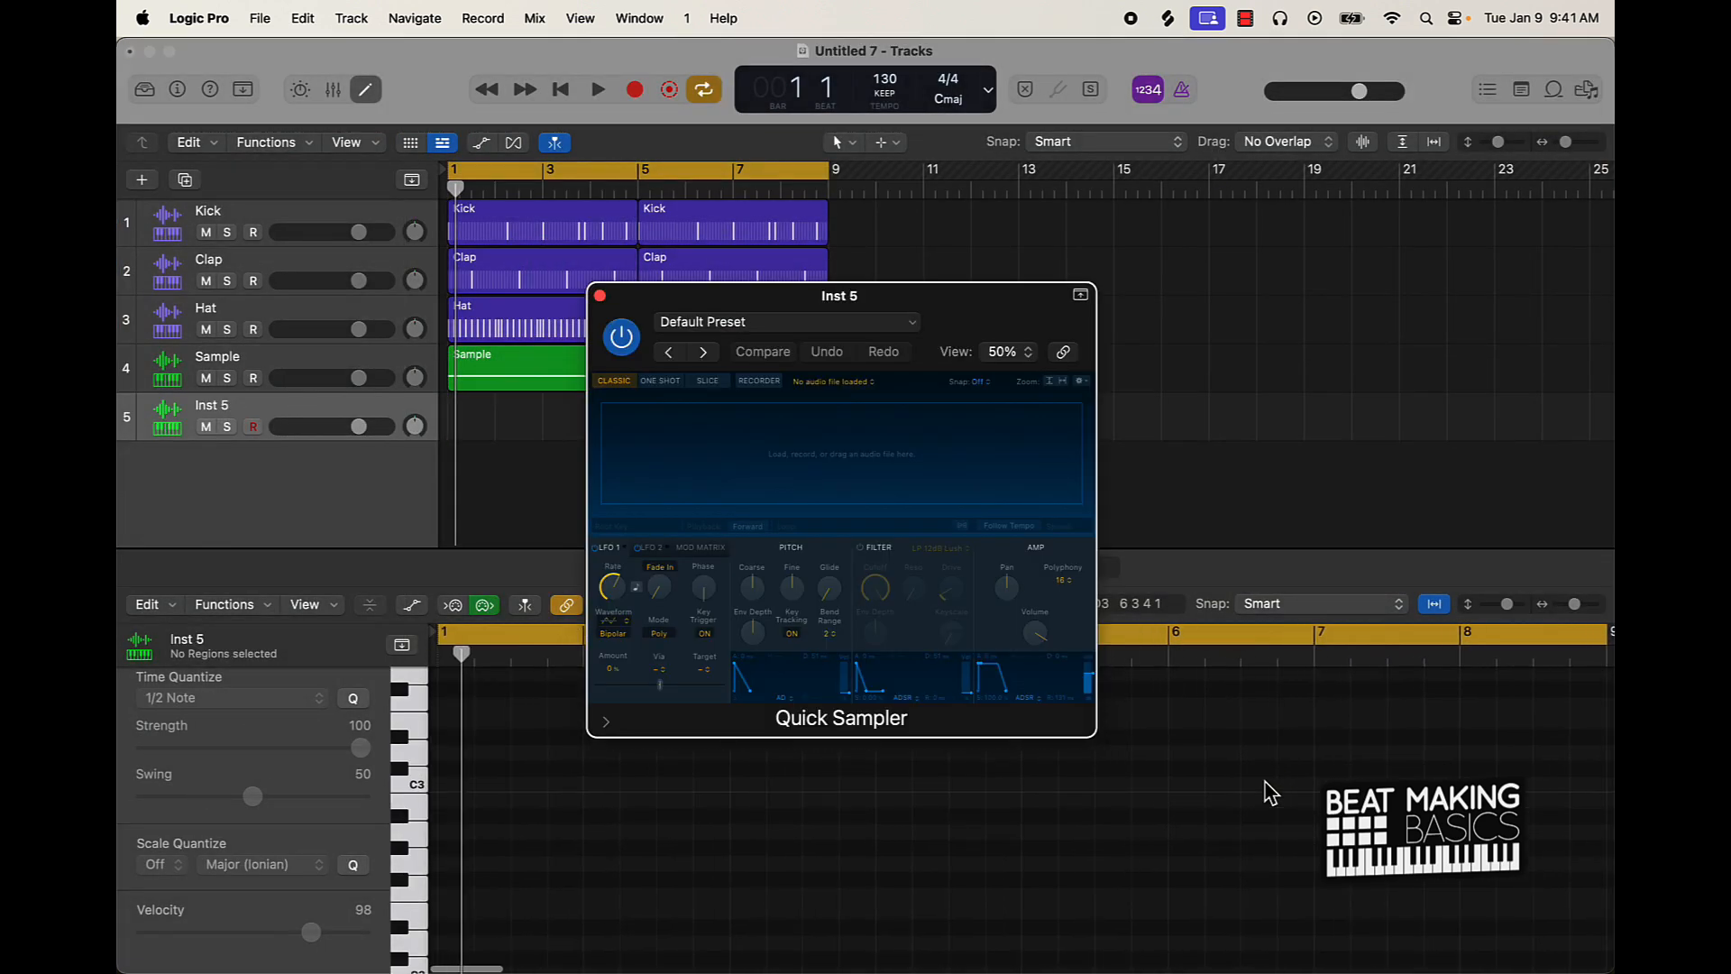
pyautogui.click(737, 324)
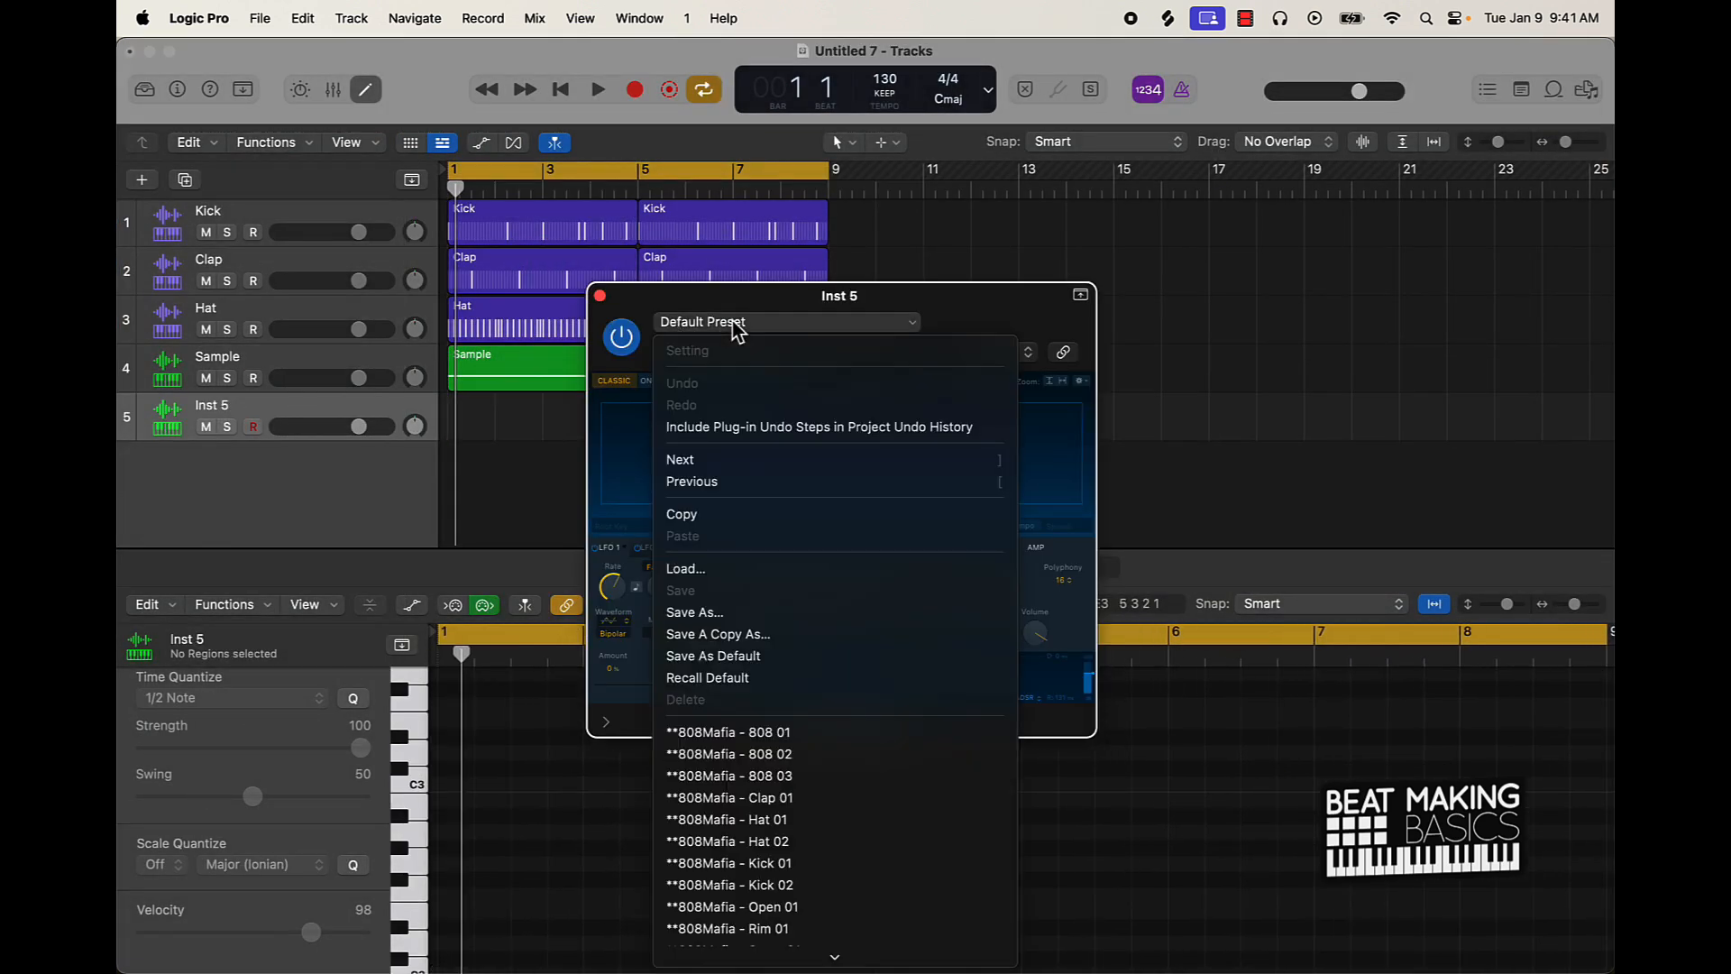
pyautogui.click(769, 732)
pyautogui.click(600, 296)
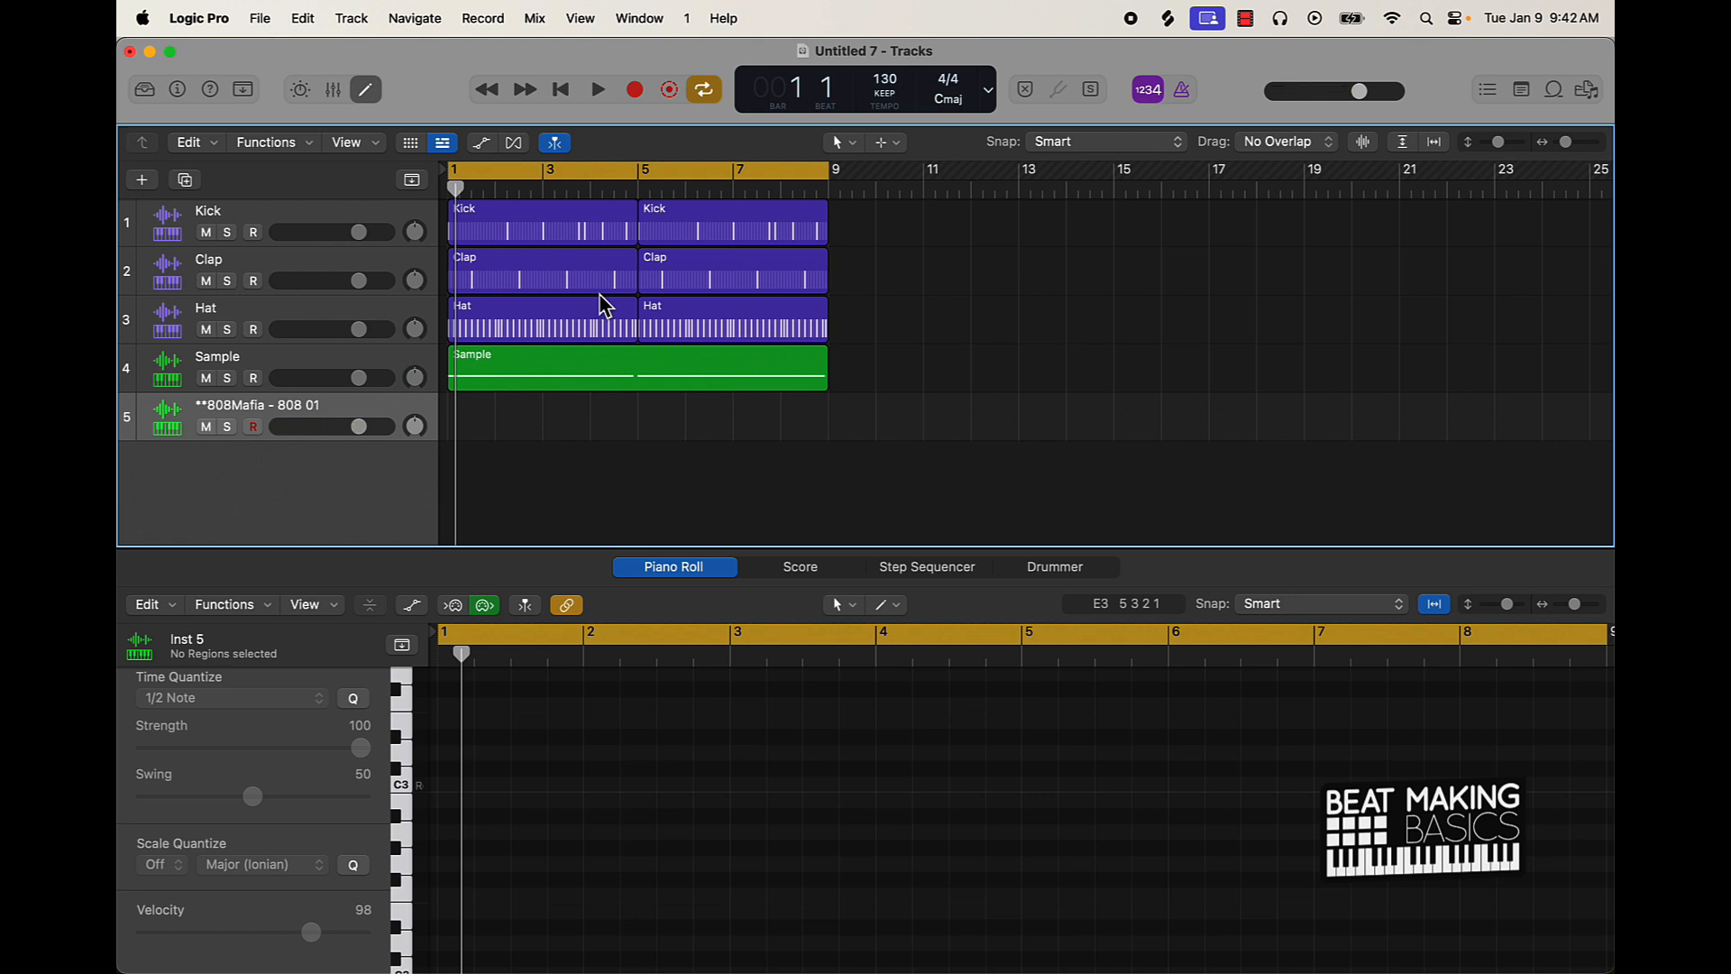
# - Play the loop to rehearse, and record an eight-bar 808 bass line on the **808Mafia - 808 01 track
pyautogui.press('space')
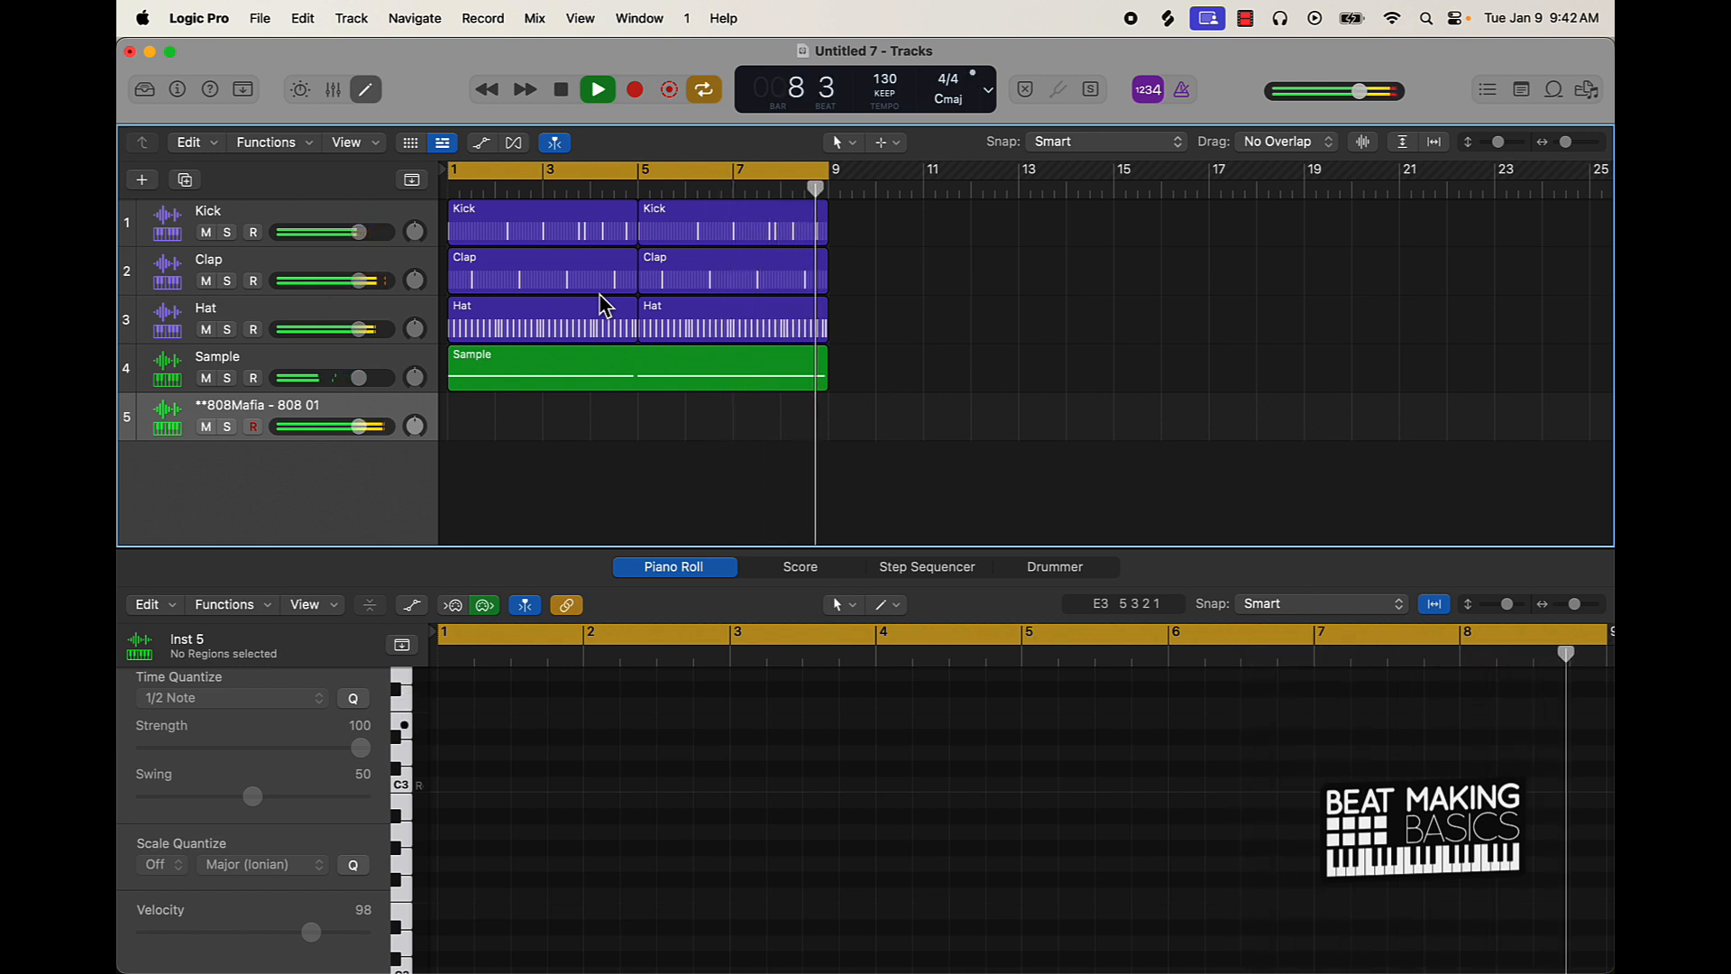
pyautogui.press('r')
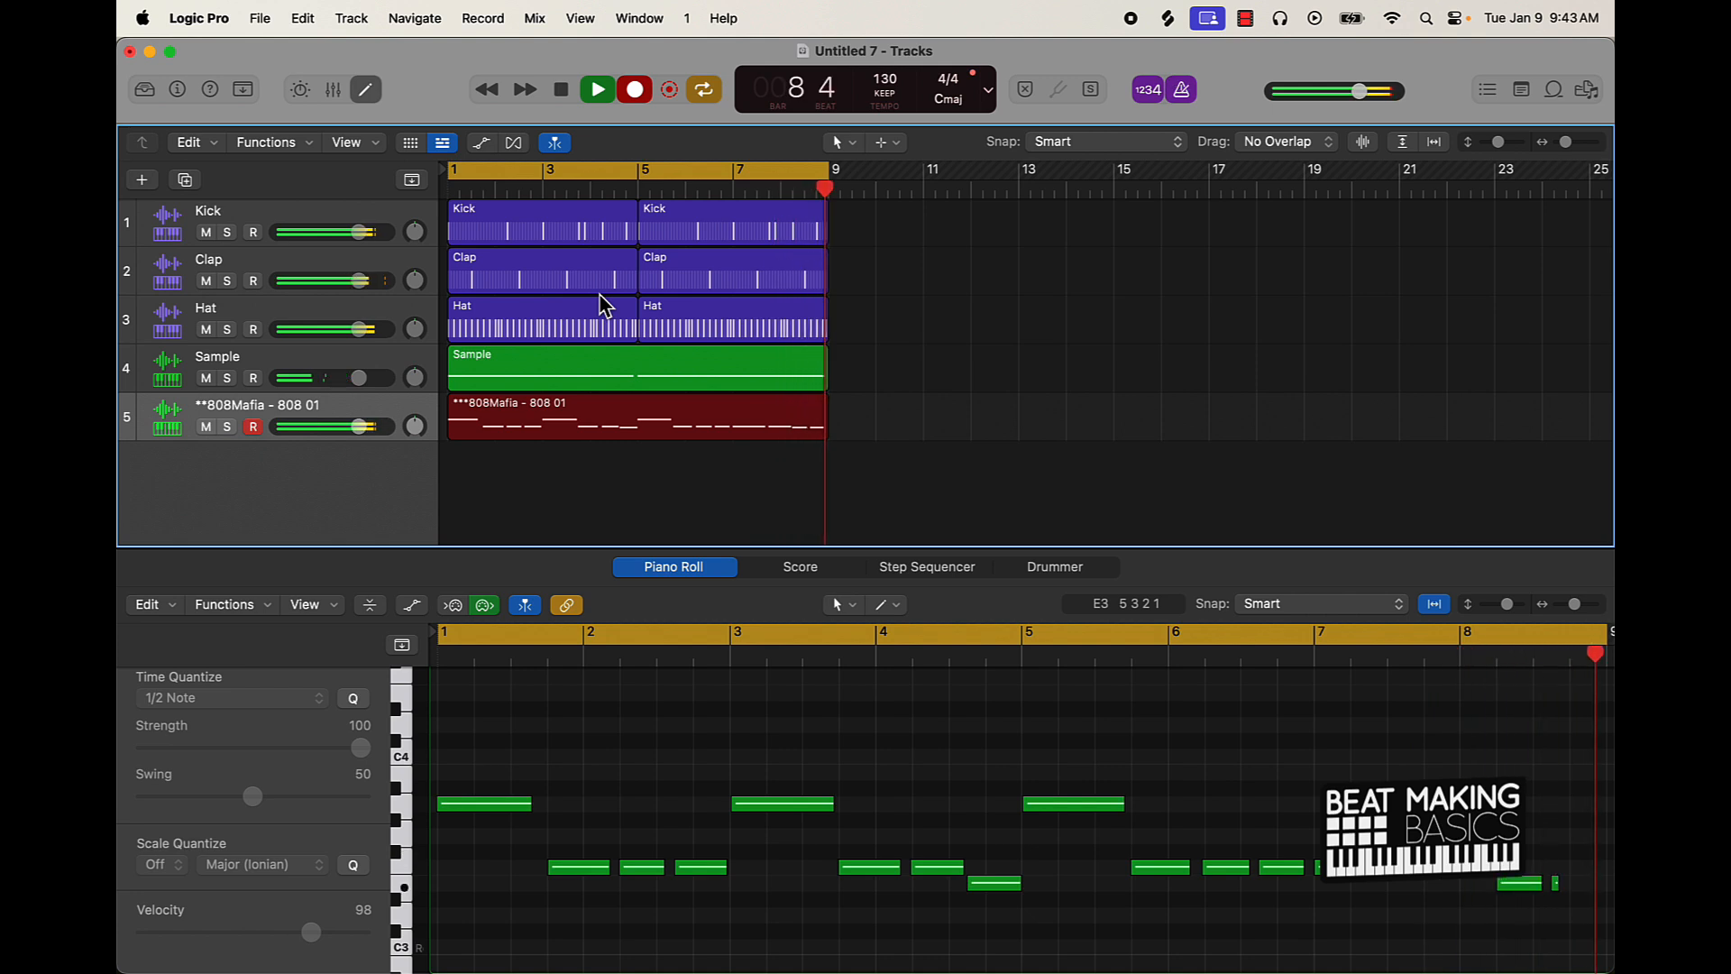
pyautogui.press('space')
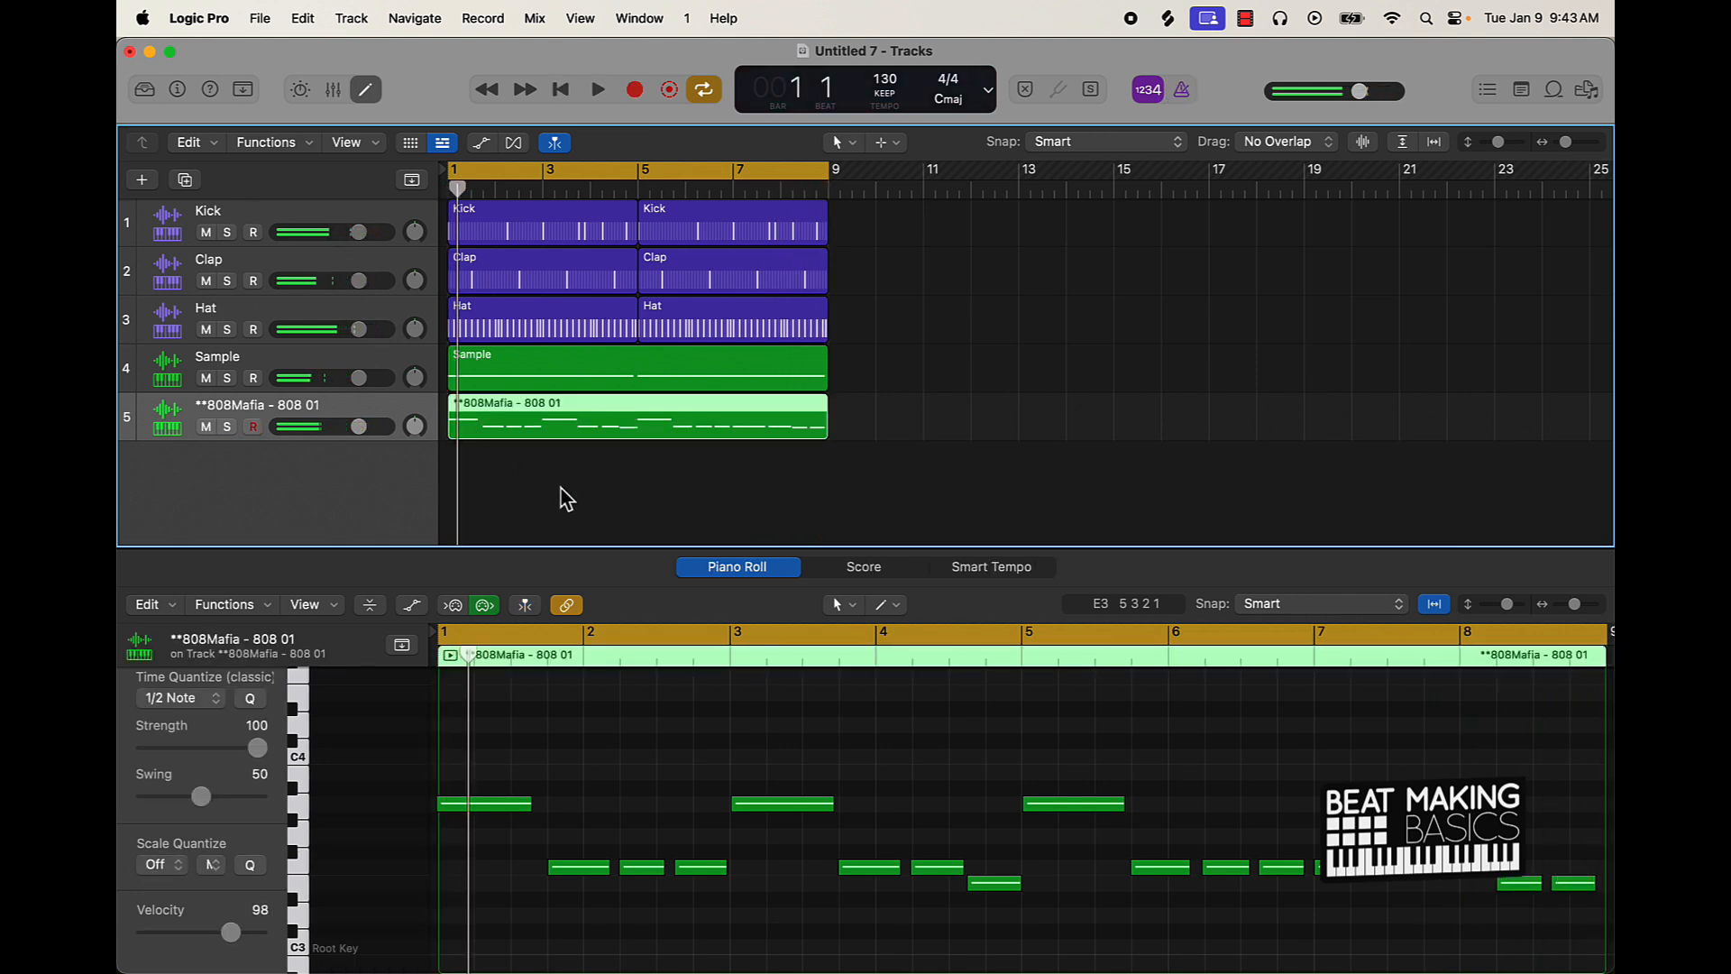
# - Quantize all notes of the recorded 808 region to 1/16 Note
pyautogui.click(690, 754)
pyautogui.press('super+a')
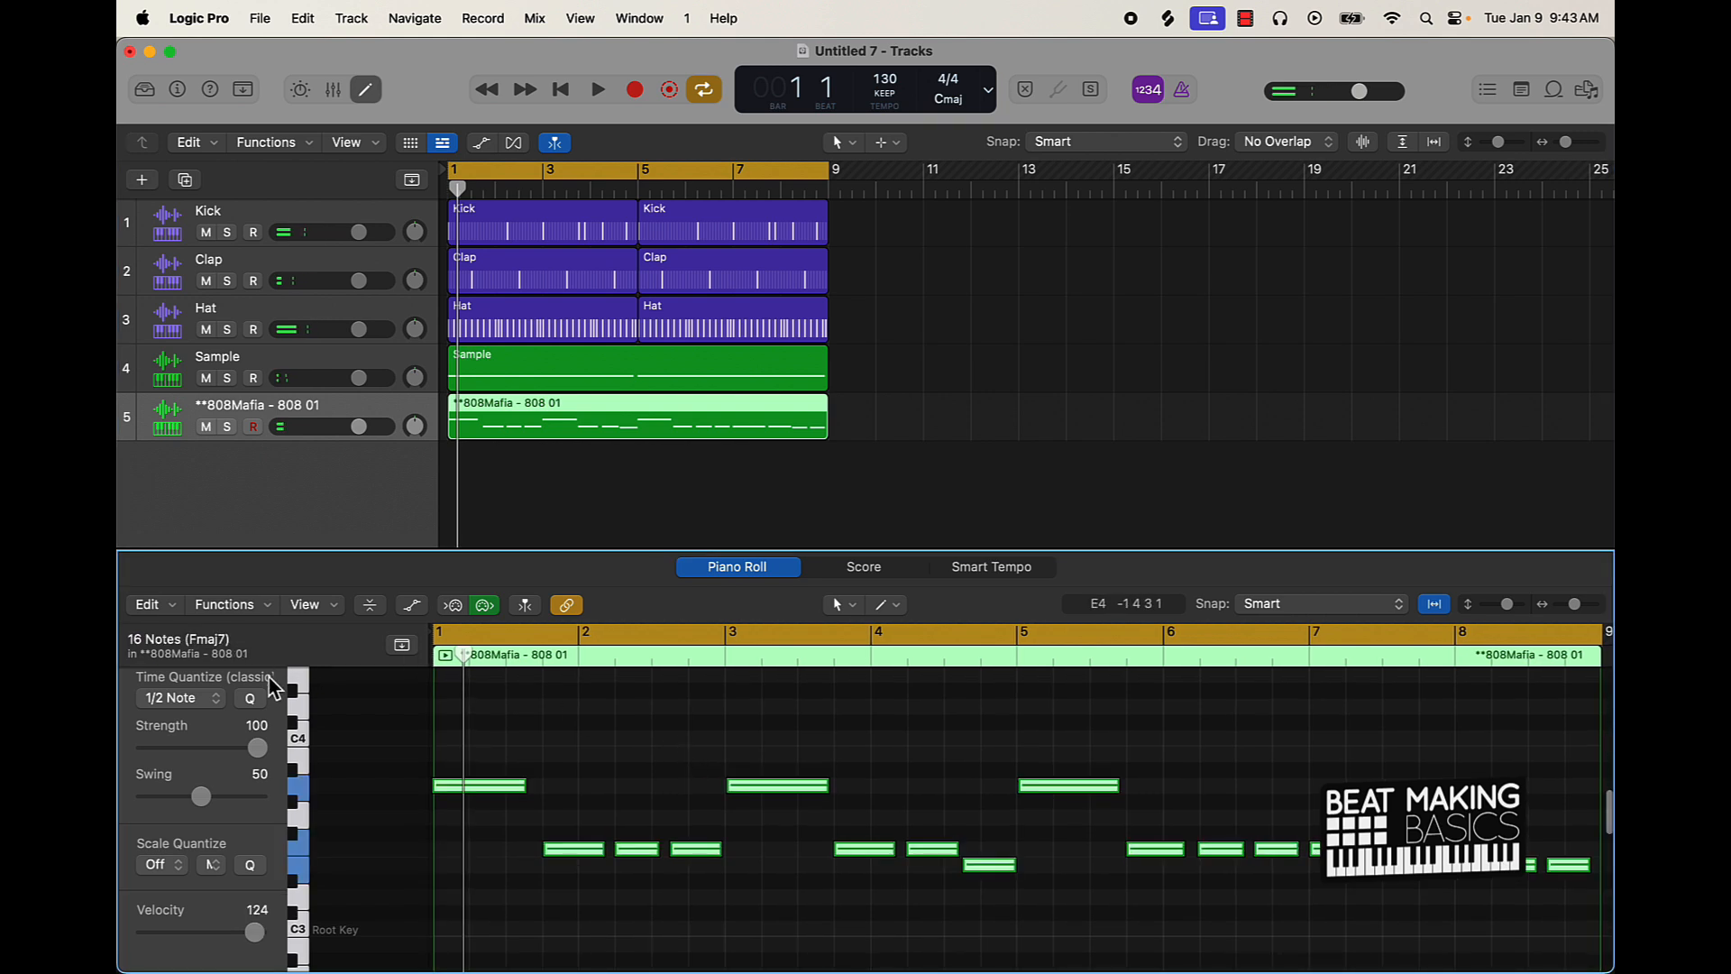
pyautogui.click(257, 698)
pyautogui.click(219, 708)
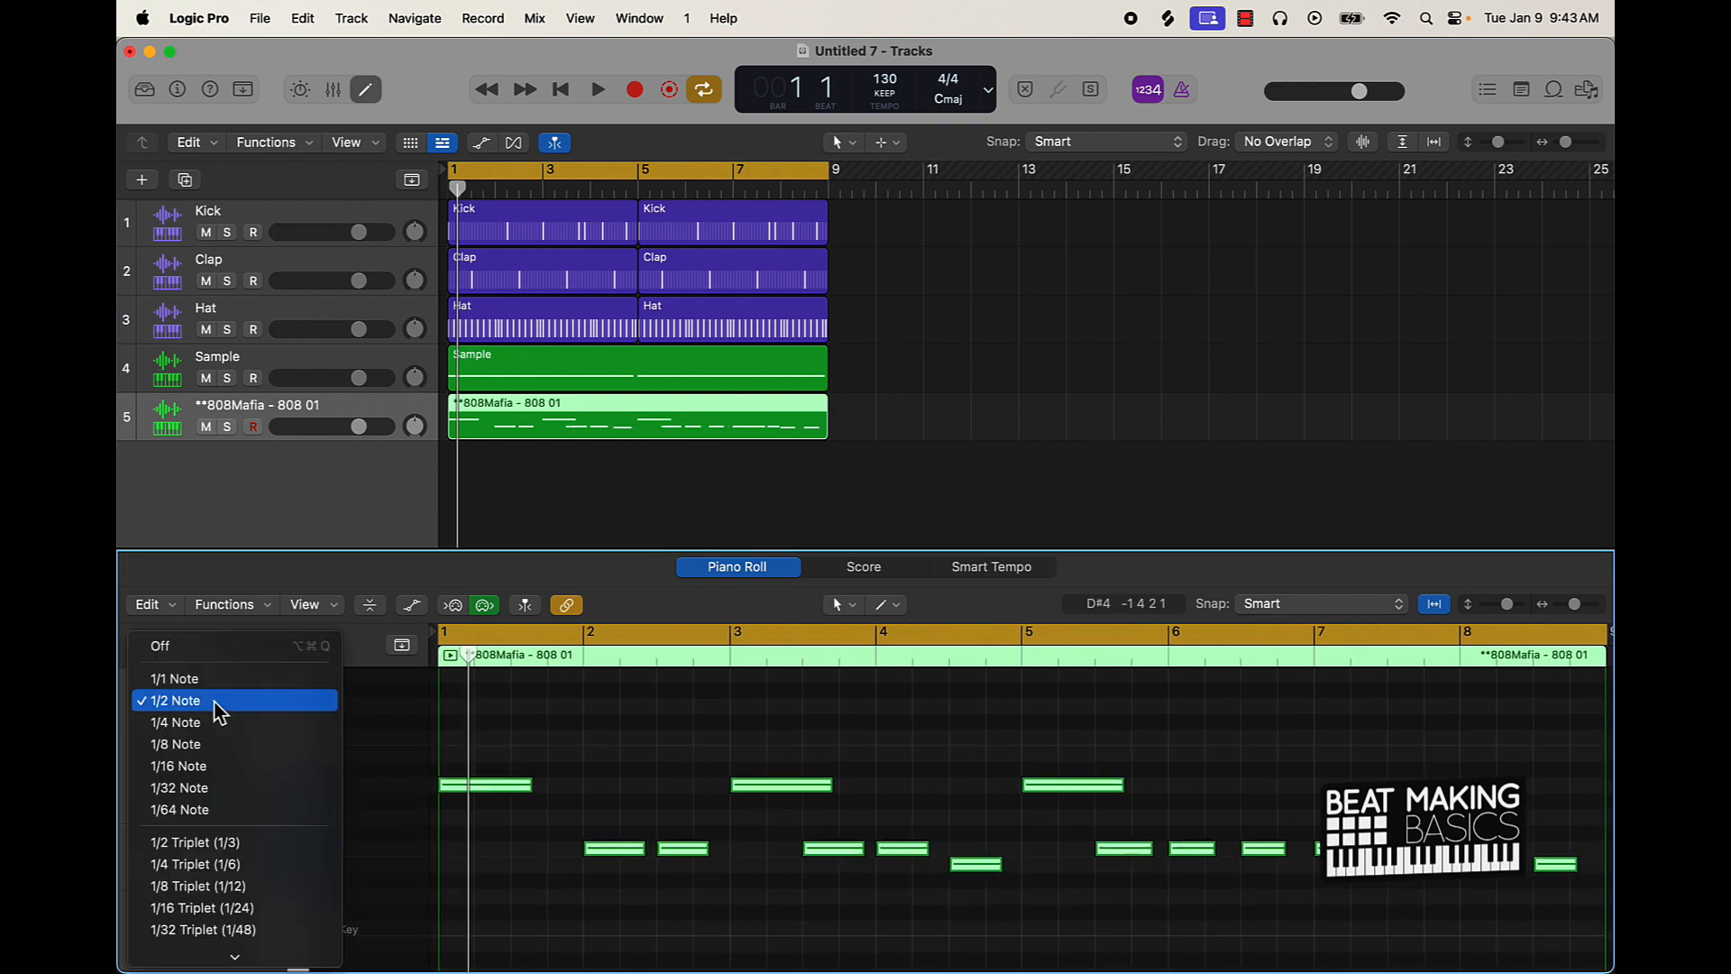
pyautogui.click(193, 765)
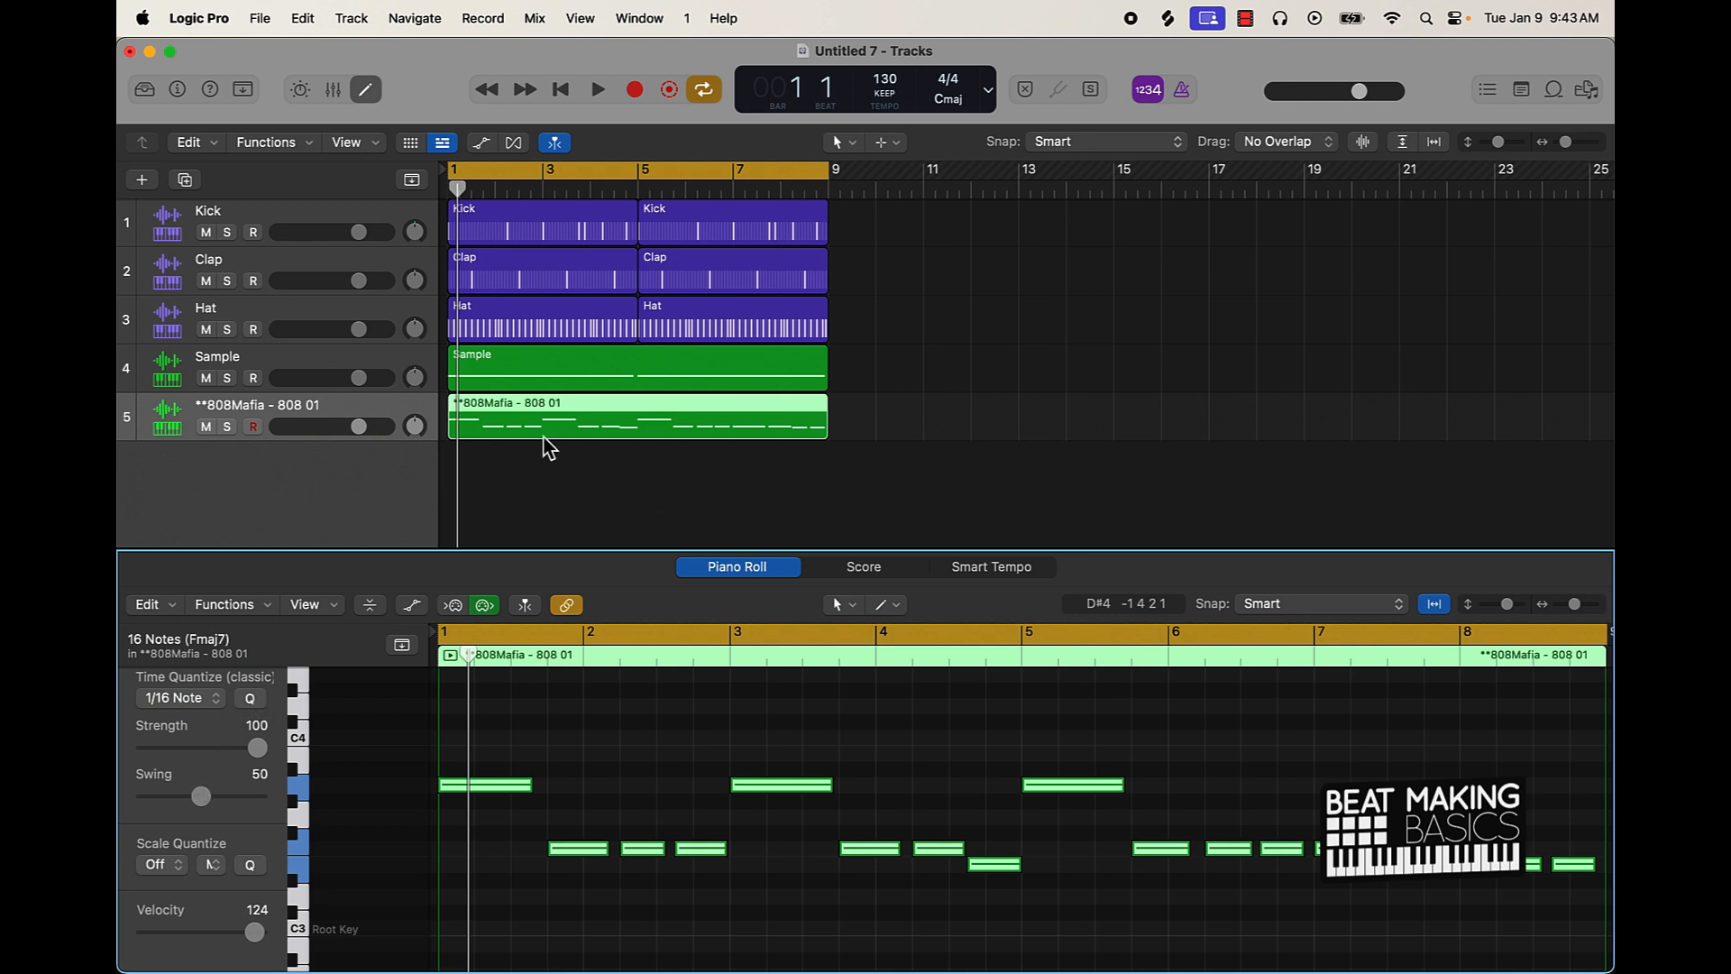
# - Duplicate the Kick track, mute the original, and create a 32-step pattern on the duplicate
pyautogui.click(285, 219)
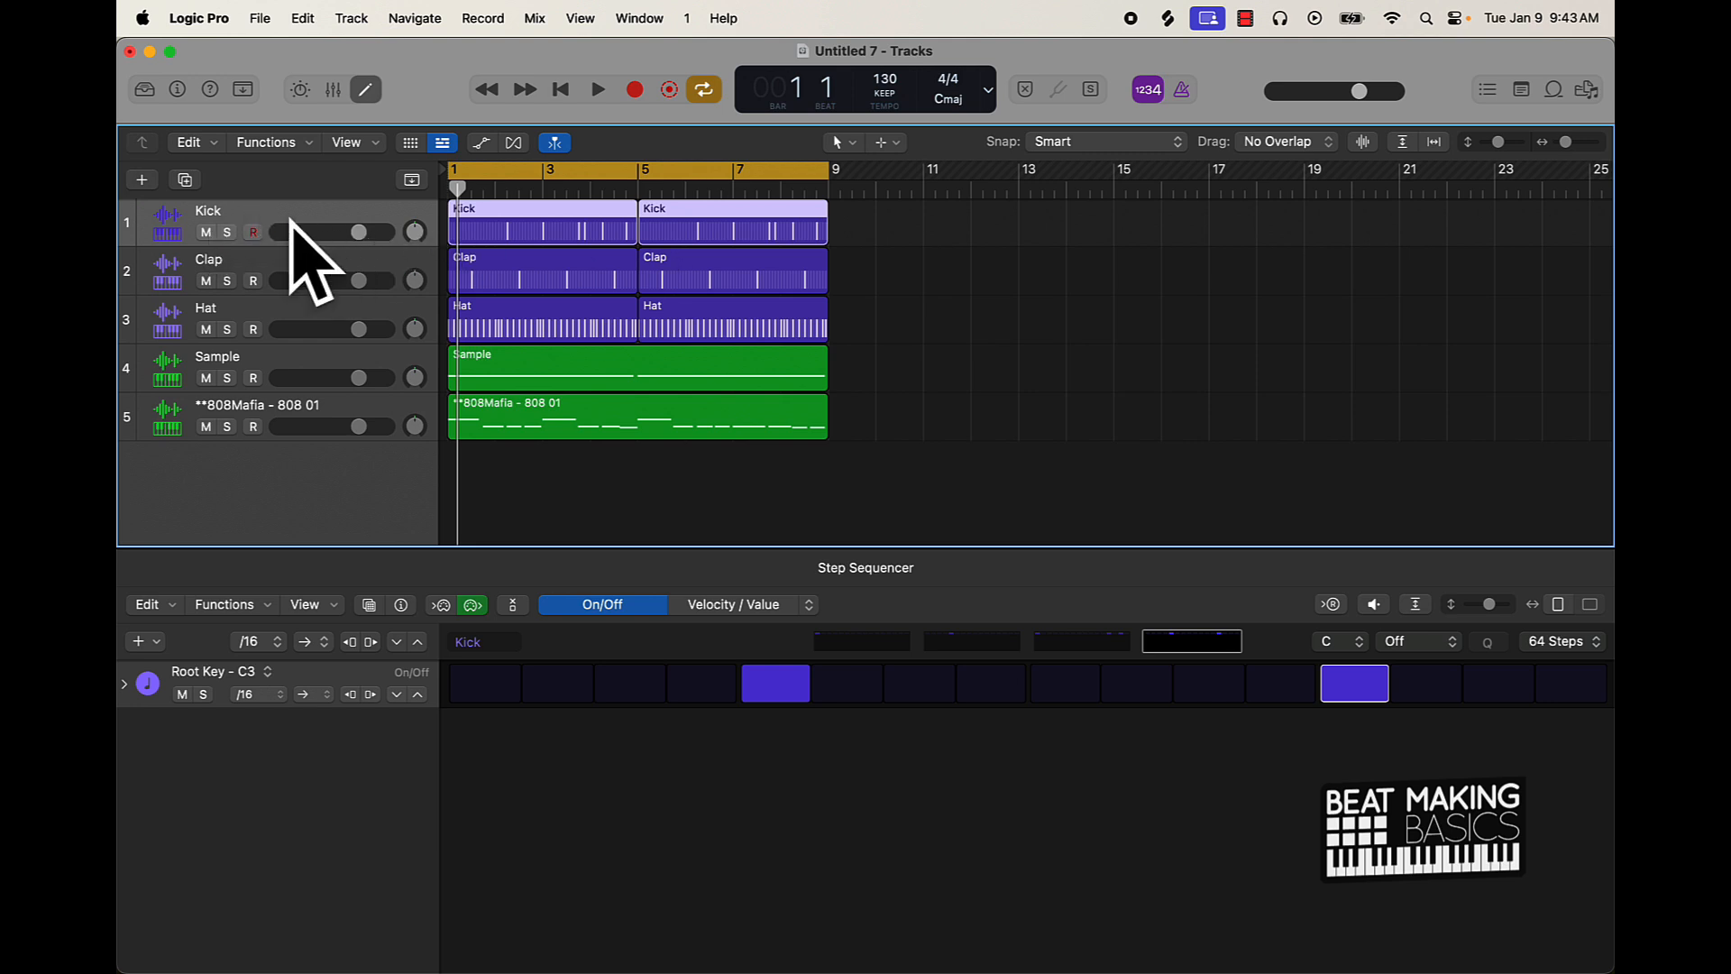
pyautogui.press('super+d')
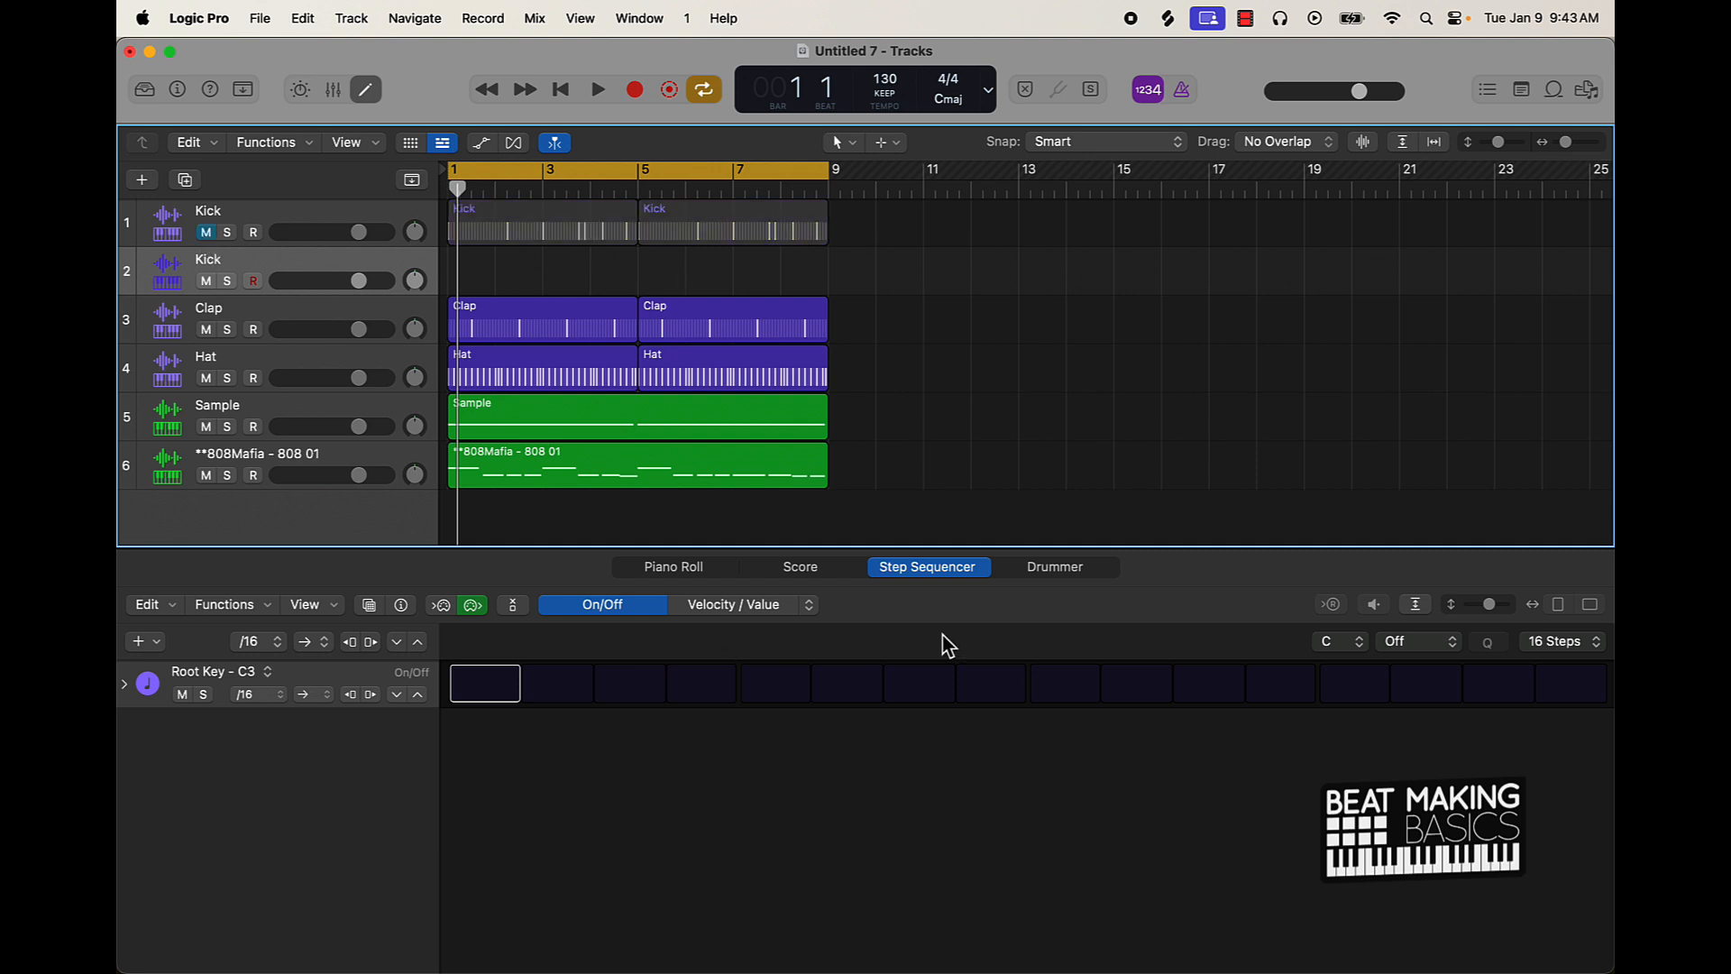
pyautogui.click(1558, 644)
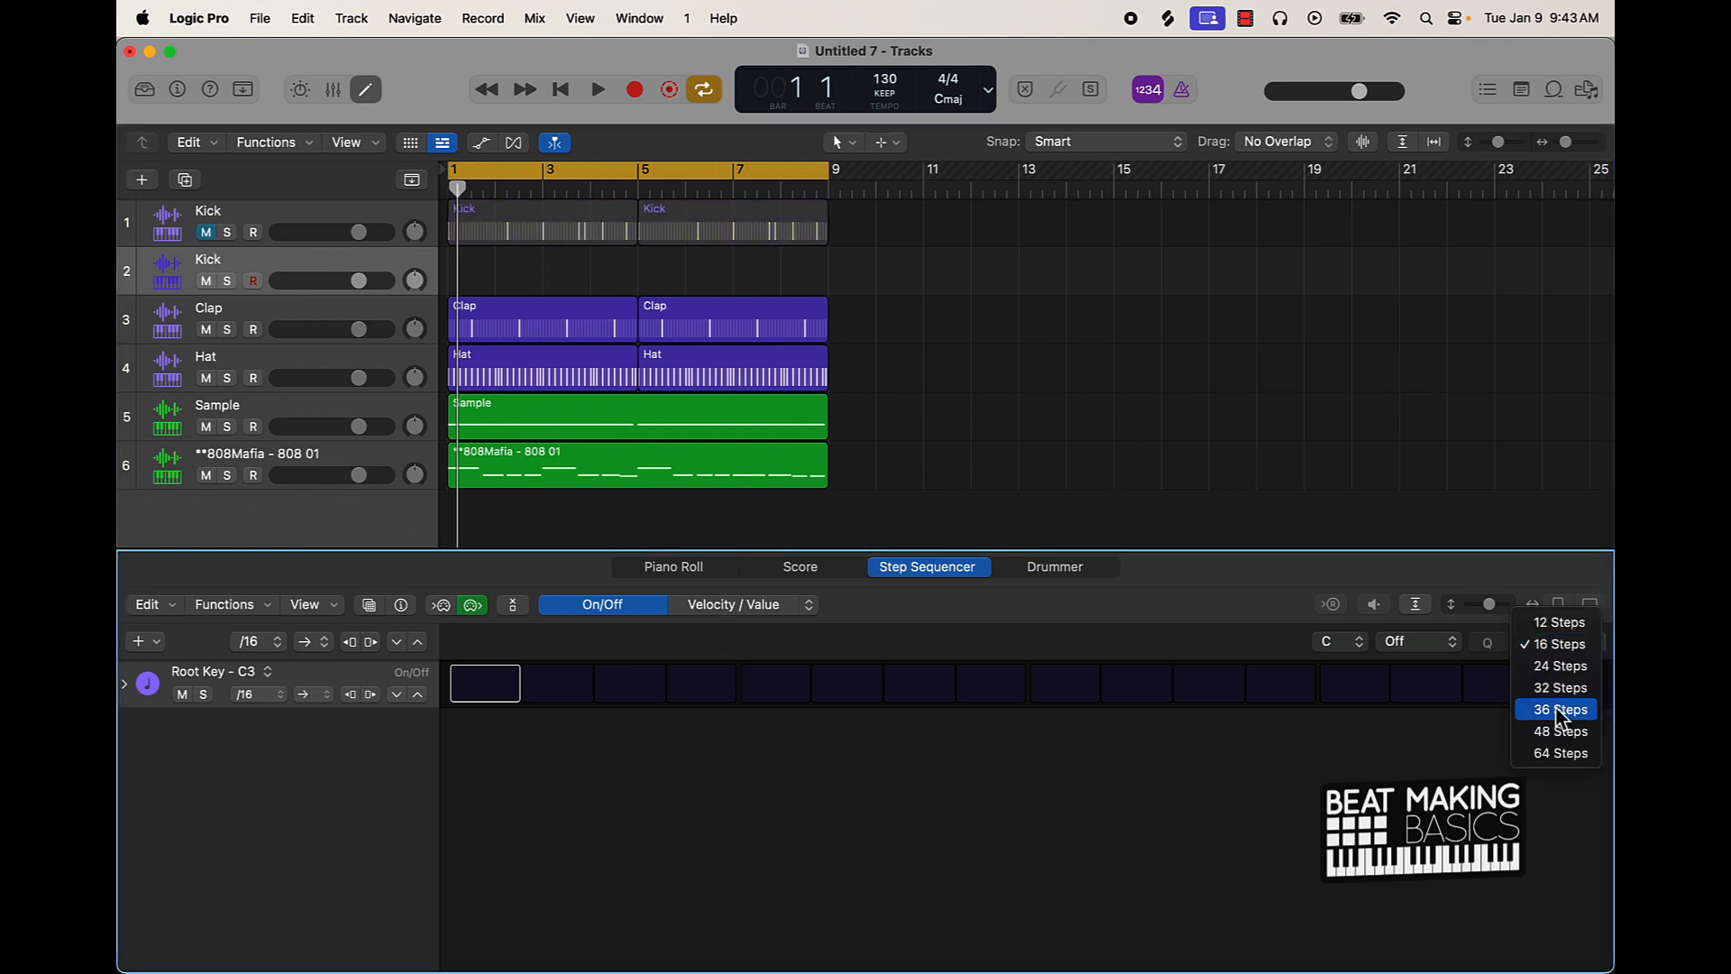
pyautogui.click(1561, 688)
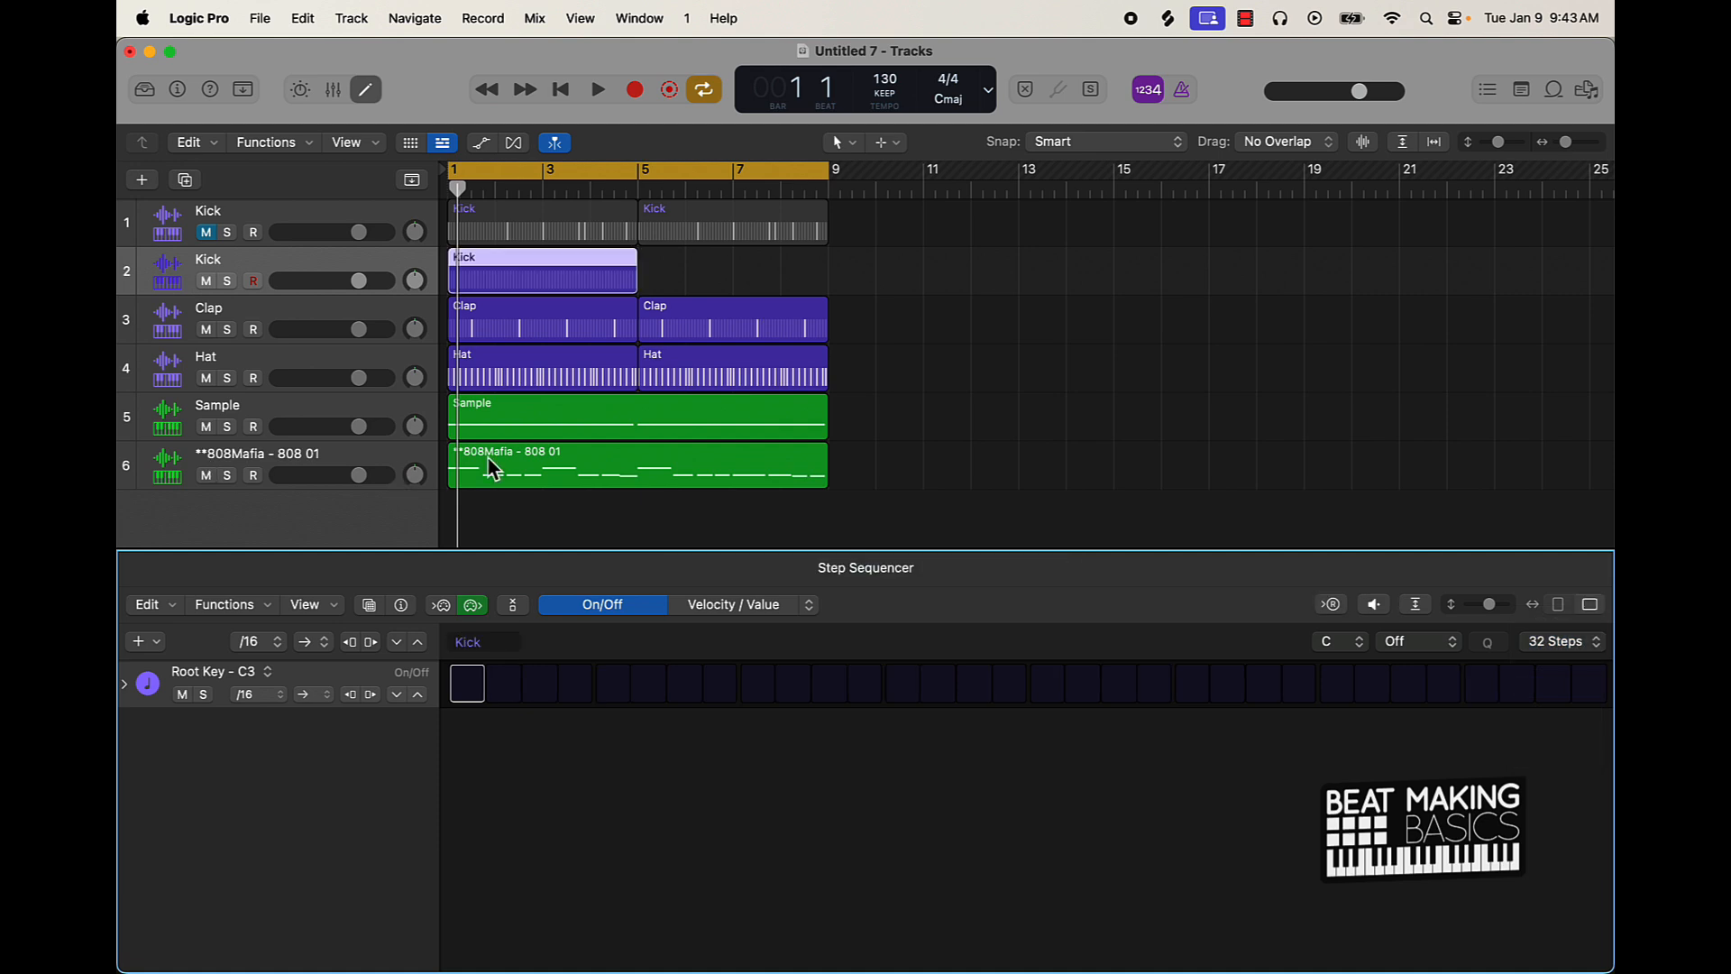
# - Program kick hits on steps 1, 13, 21 and 27 of the new 32-step pattern, auditioning them during playback
pyautogui.click(470, 692)
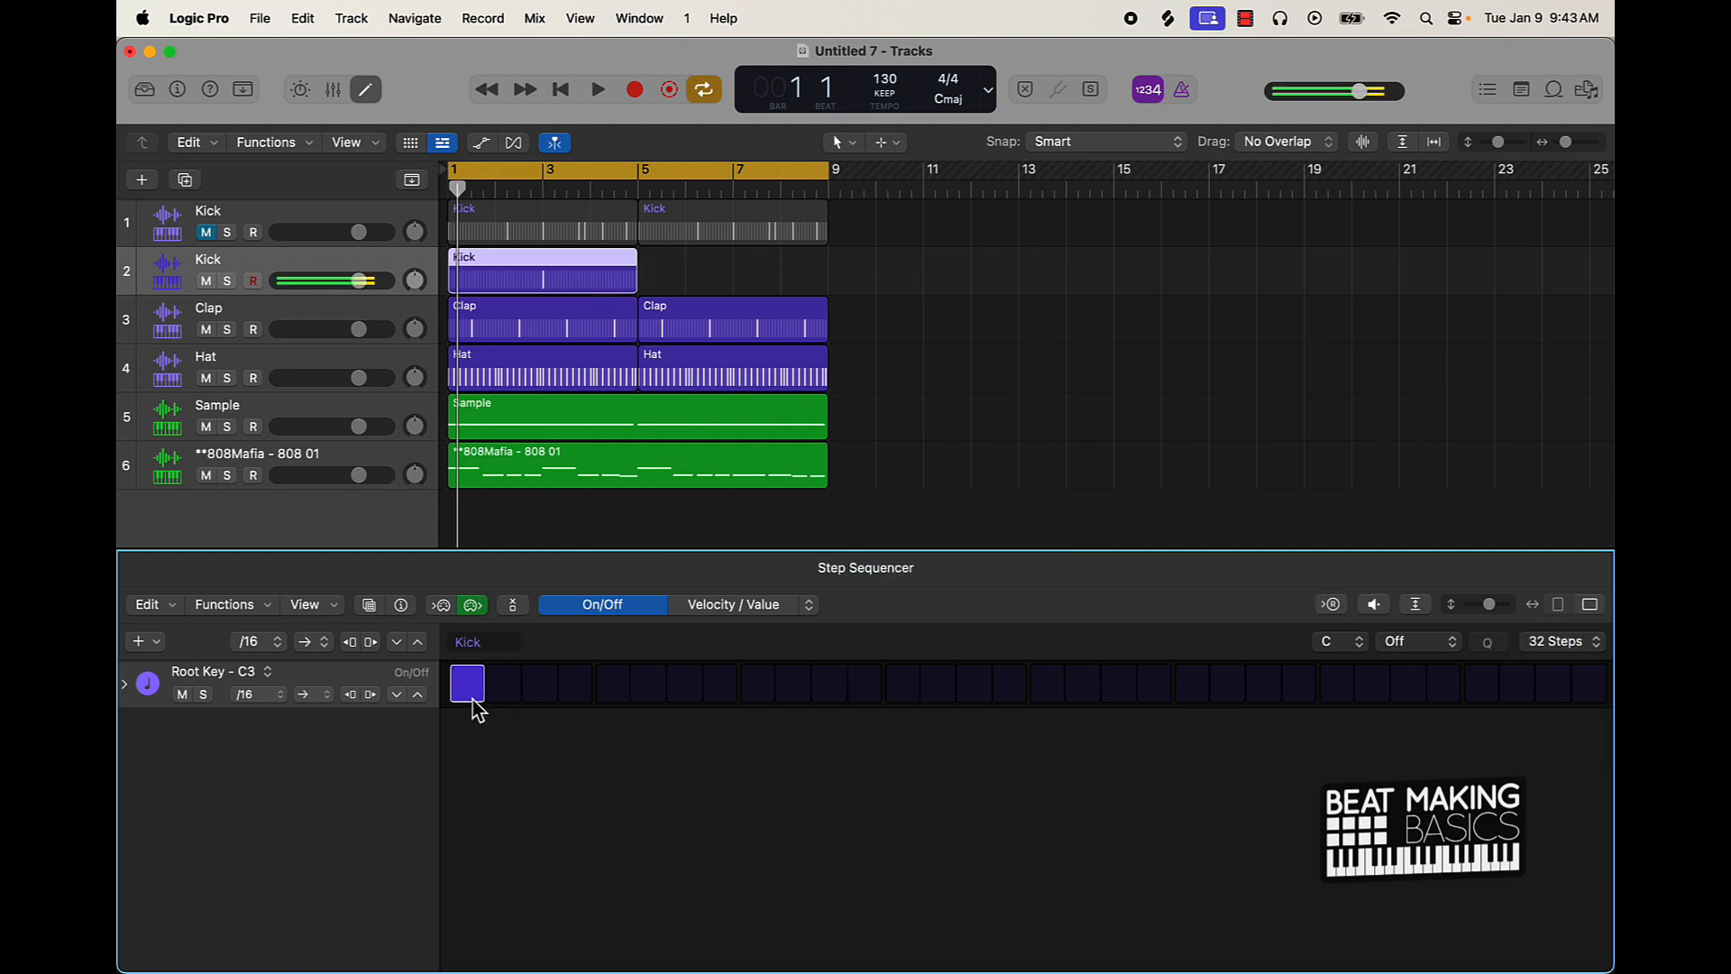
pyautogui.press('space')
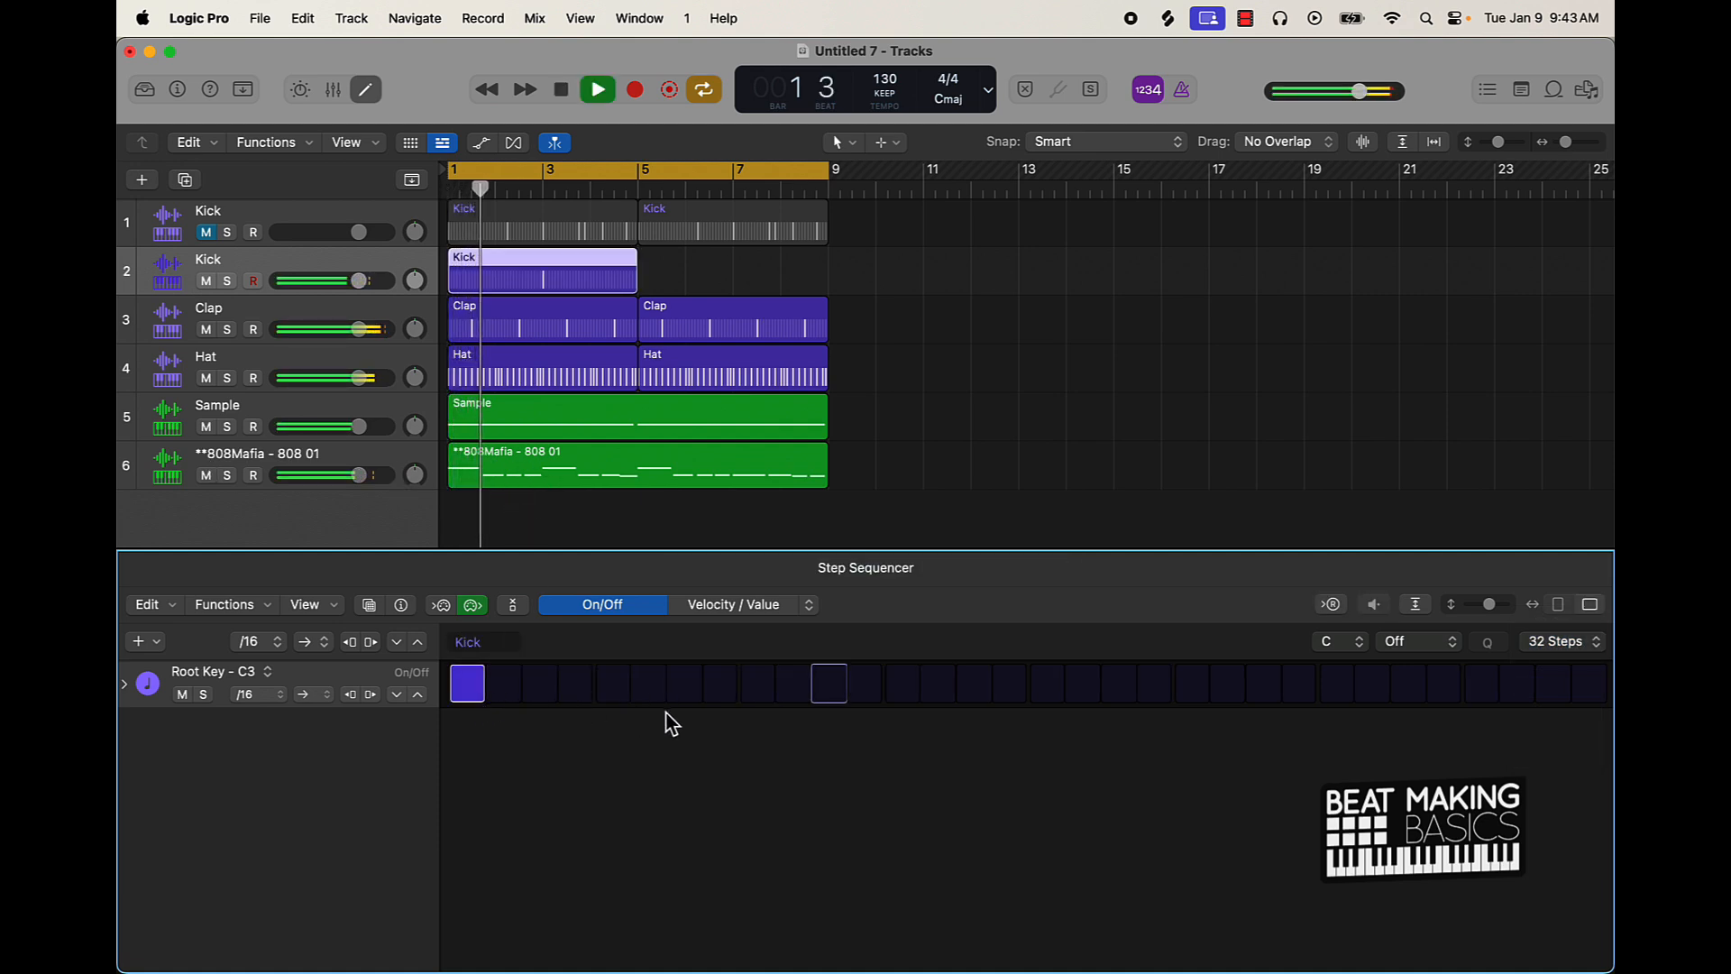
pyautogui.click(905, 694)
pyautogui.press('space')
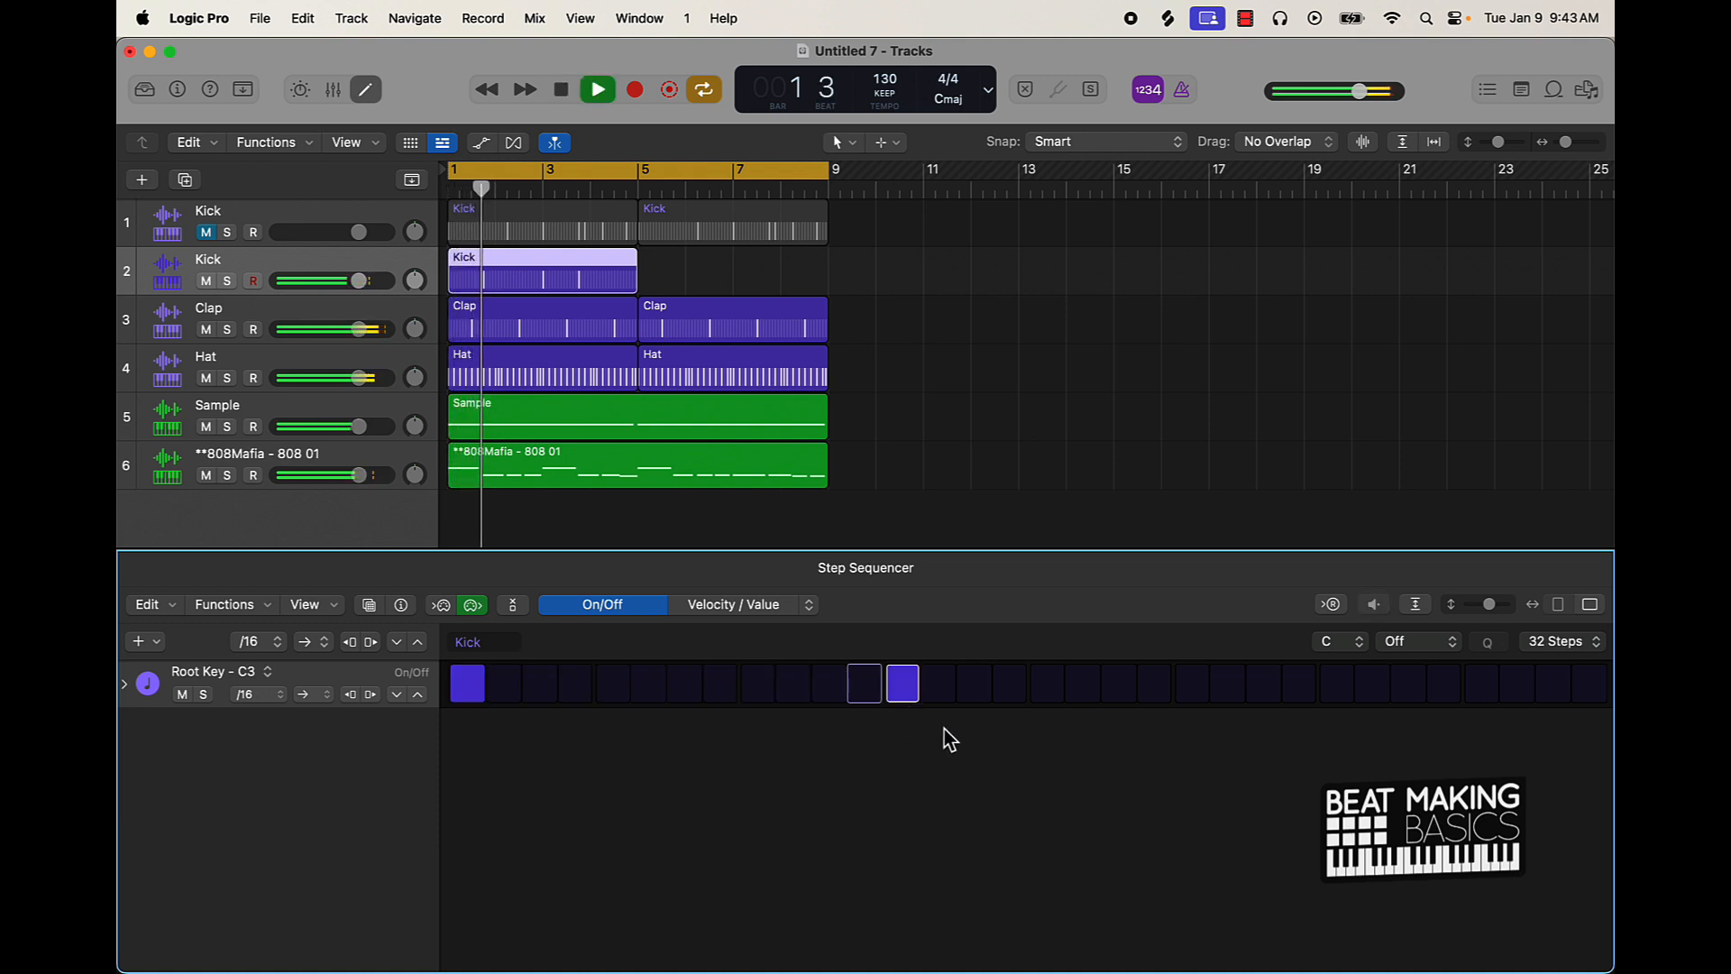
pyautogui.click(1190, 690)
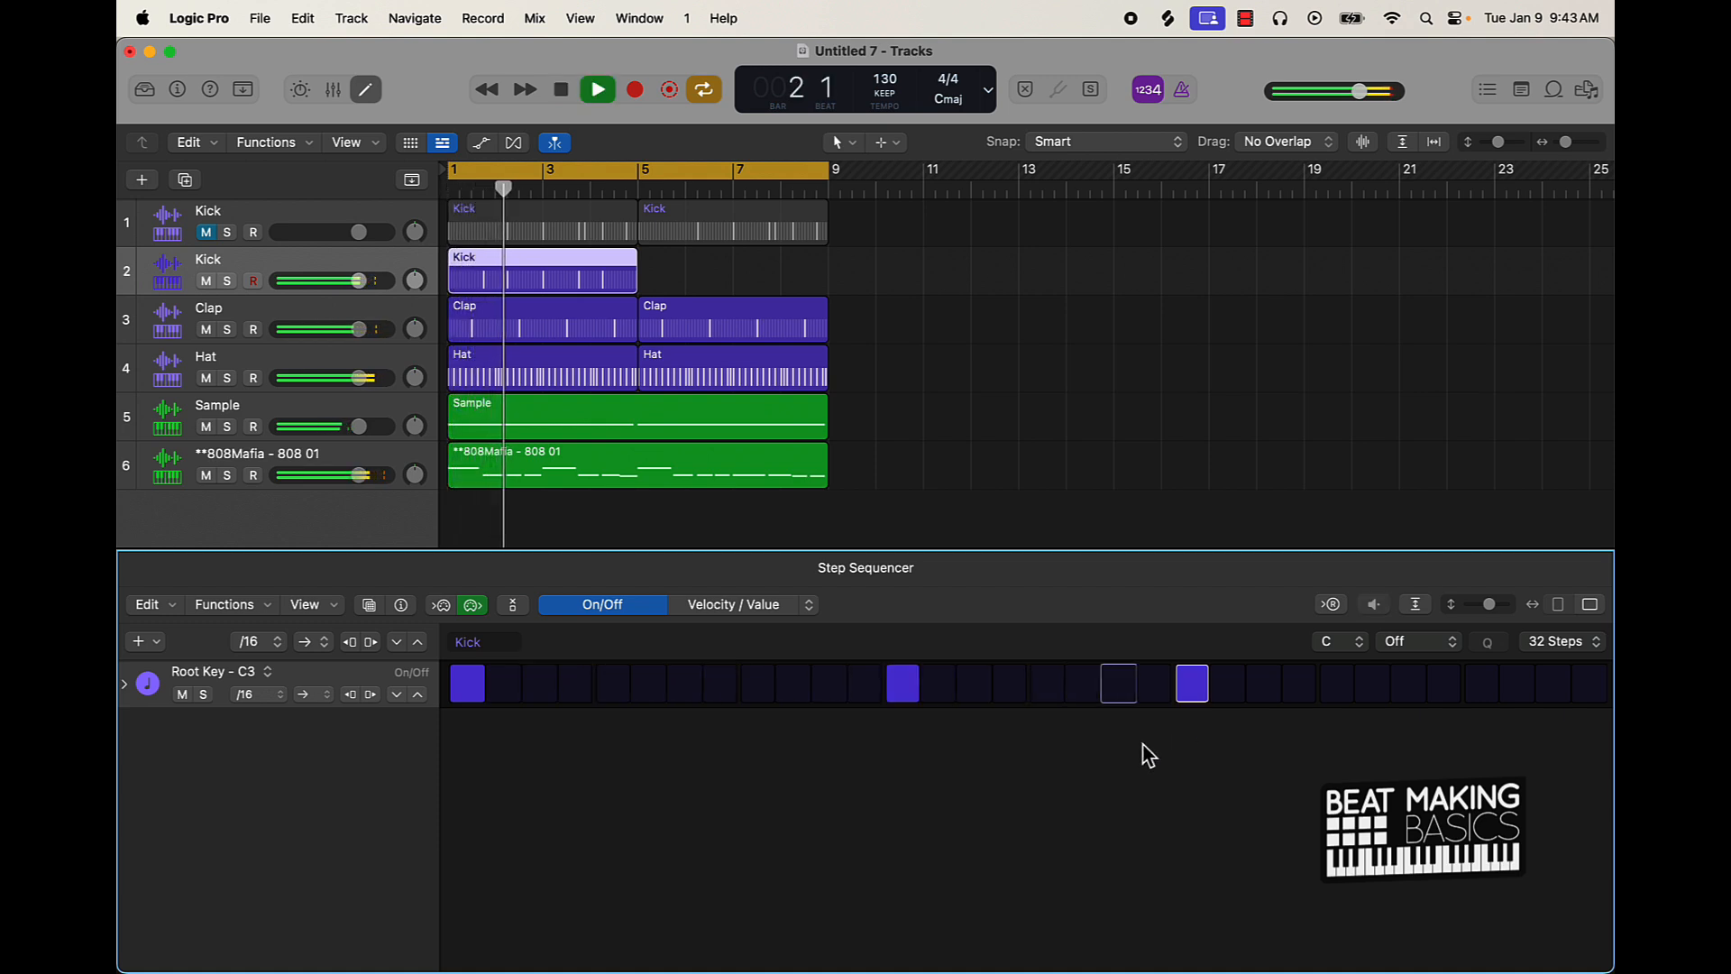
pyautogui.click(1414, 691)
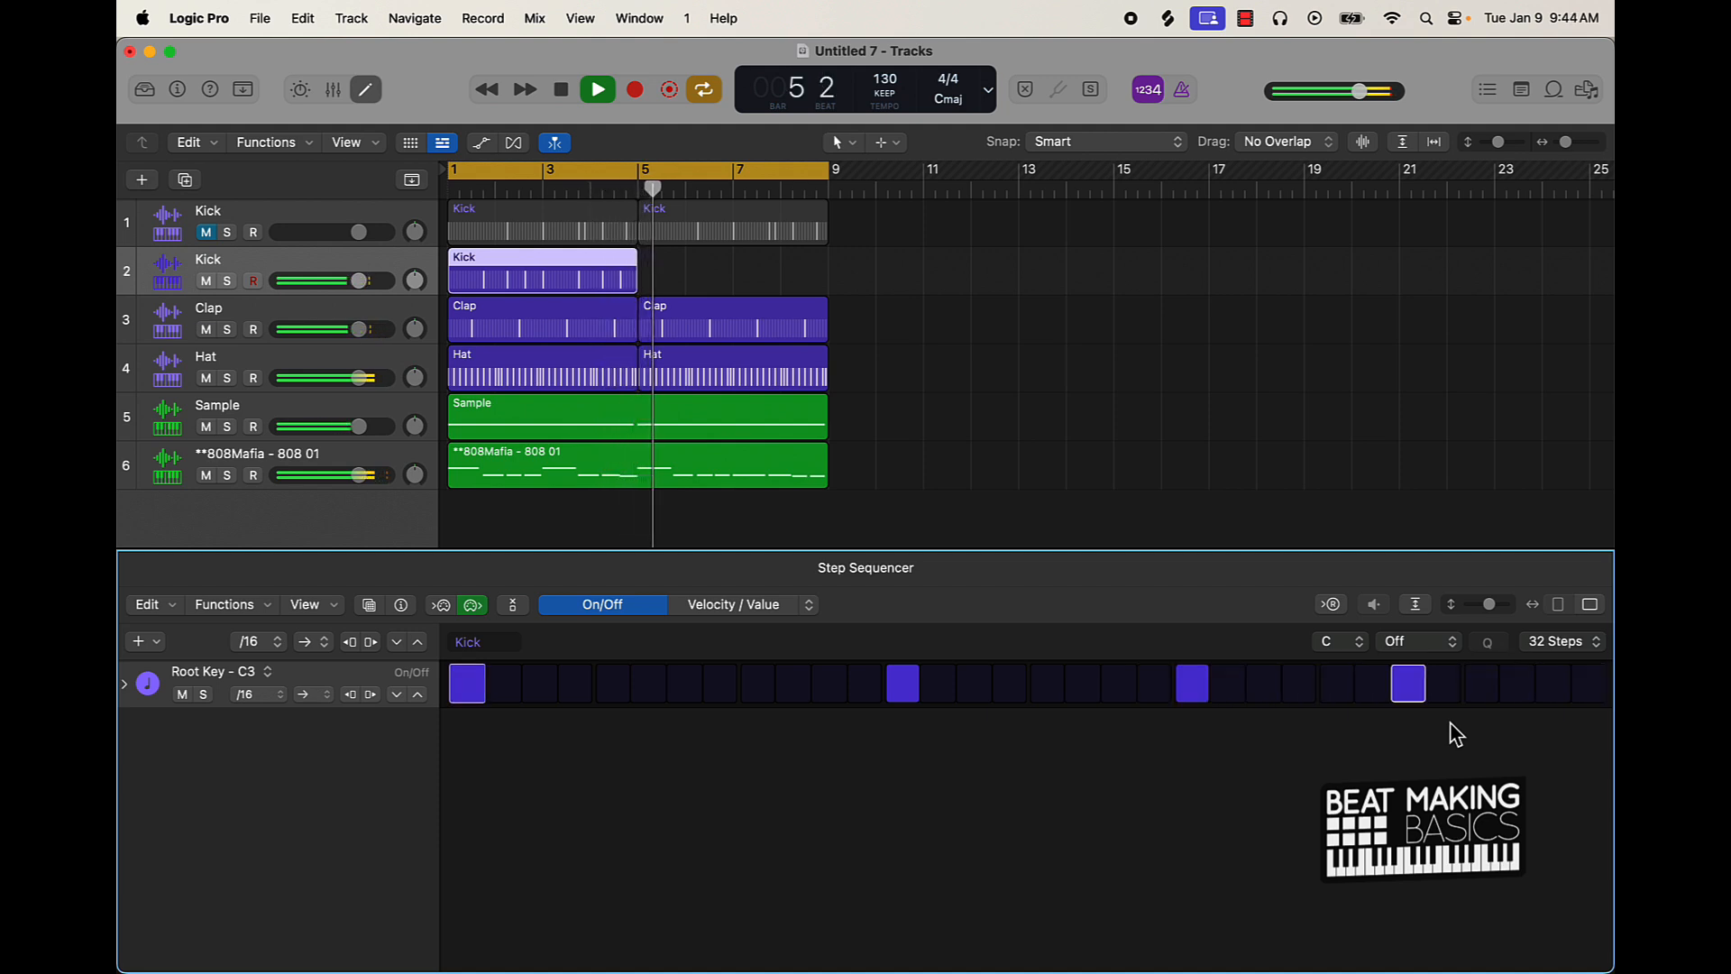
pyautogui.press('space')
# - Repeat the new Kick pattern region to fill bars 5 to 8 and play back the beat
pyautogui.click(965, 321)
pyautogui.click(564, 269)
pyautogui.press('super+r')
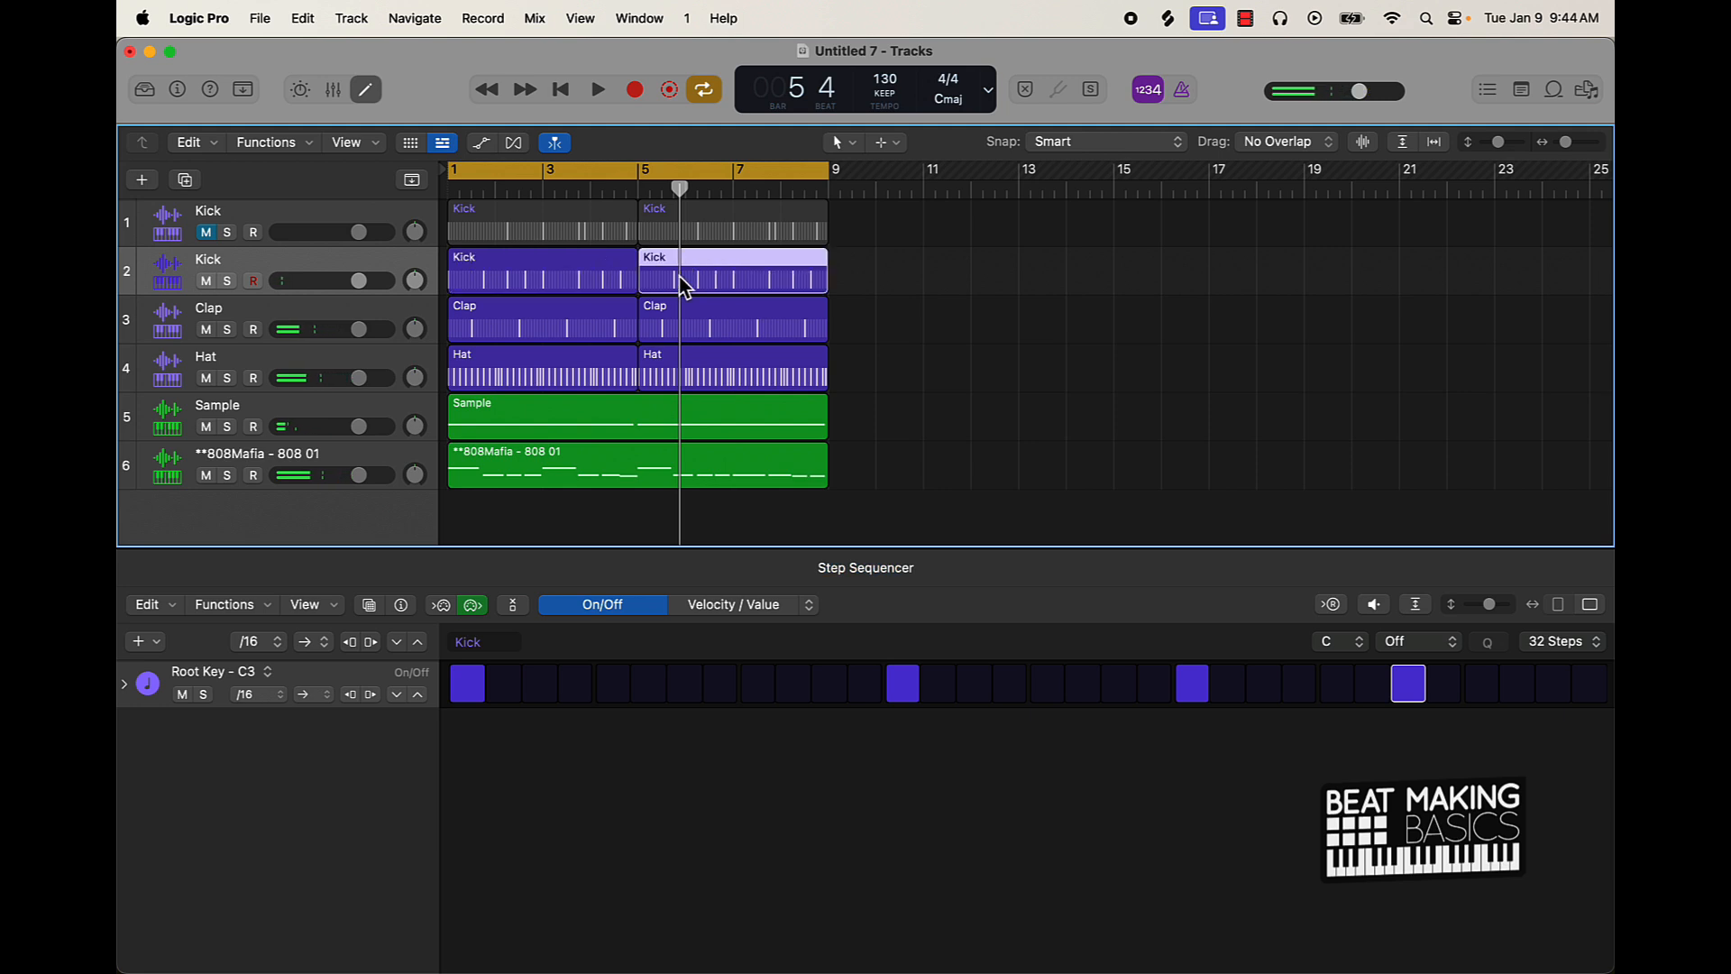
pyautogui.press('space')
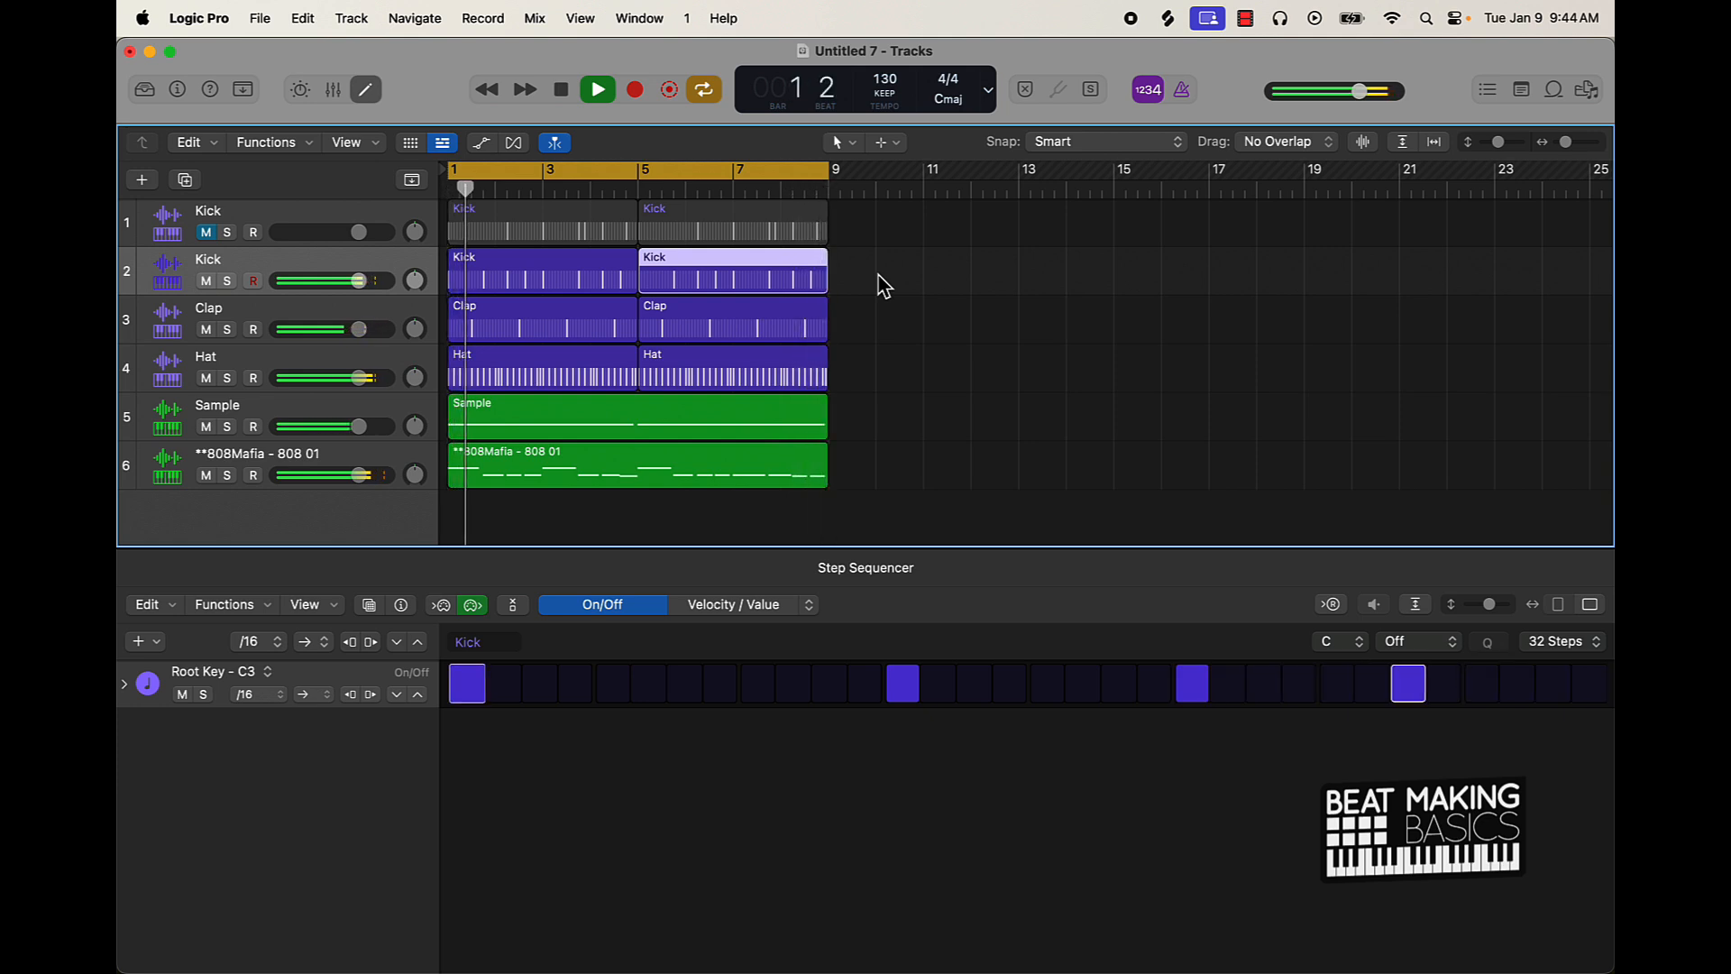
pyautogui.hscroll(1, 877, 248)
pyautogui.click(901, 263)
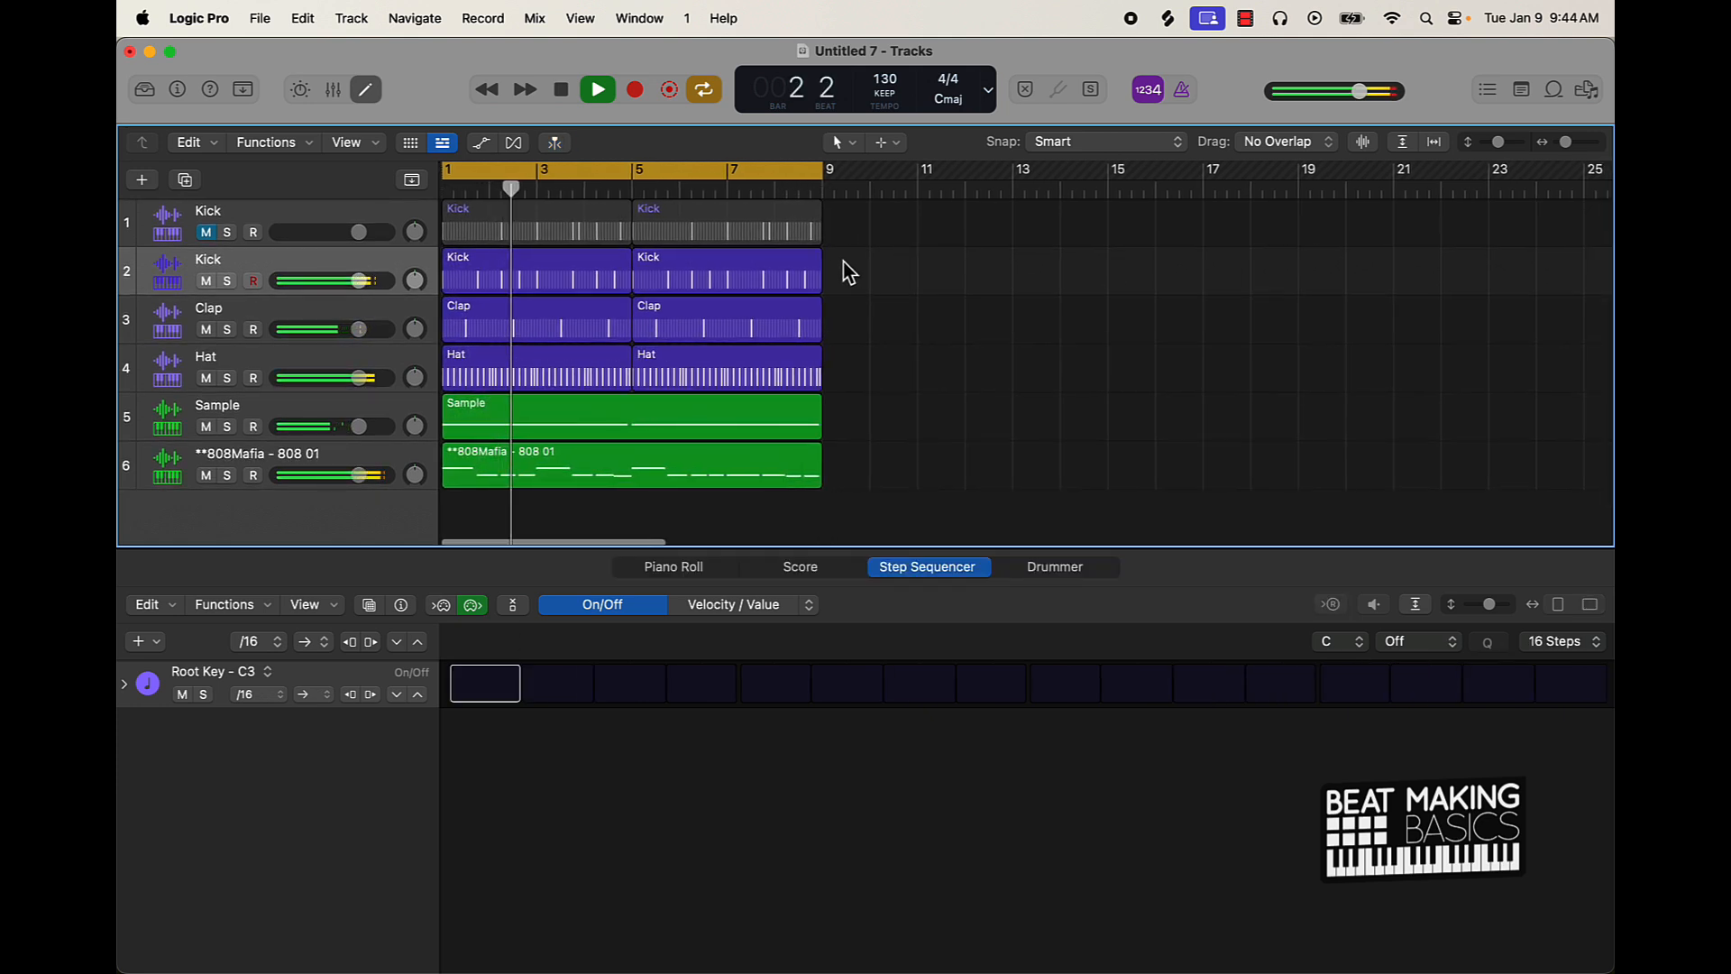
pyautogui.hscroll(2, 468, 289)
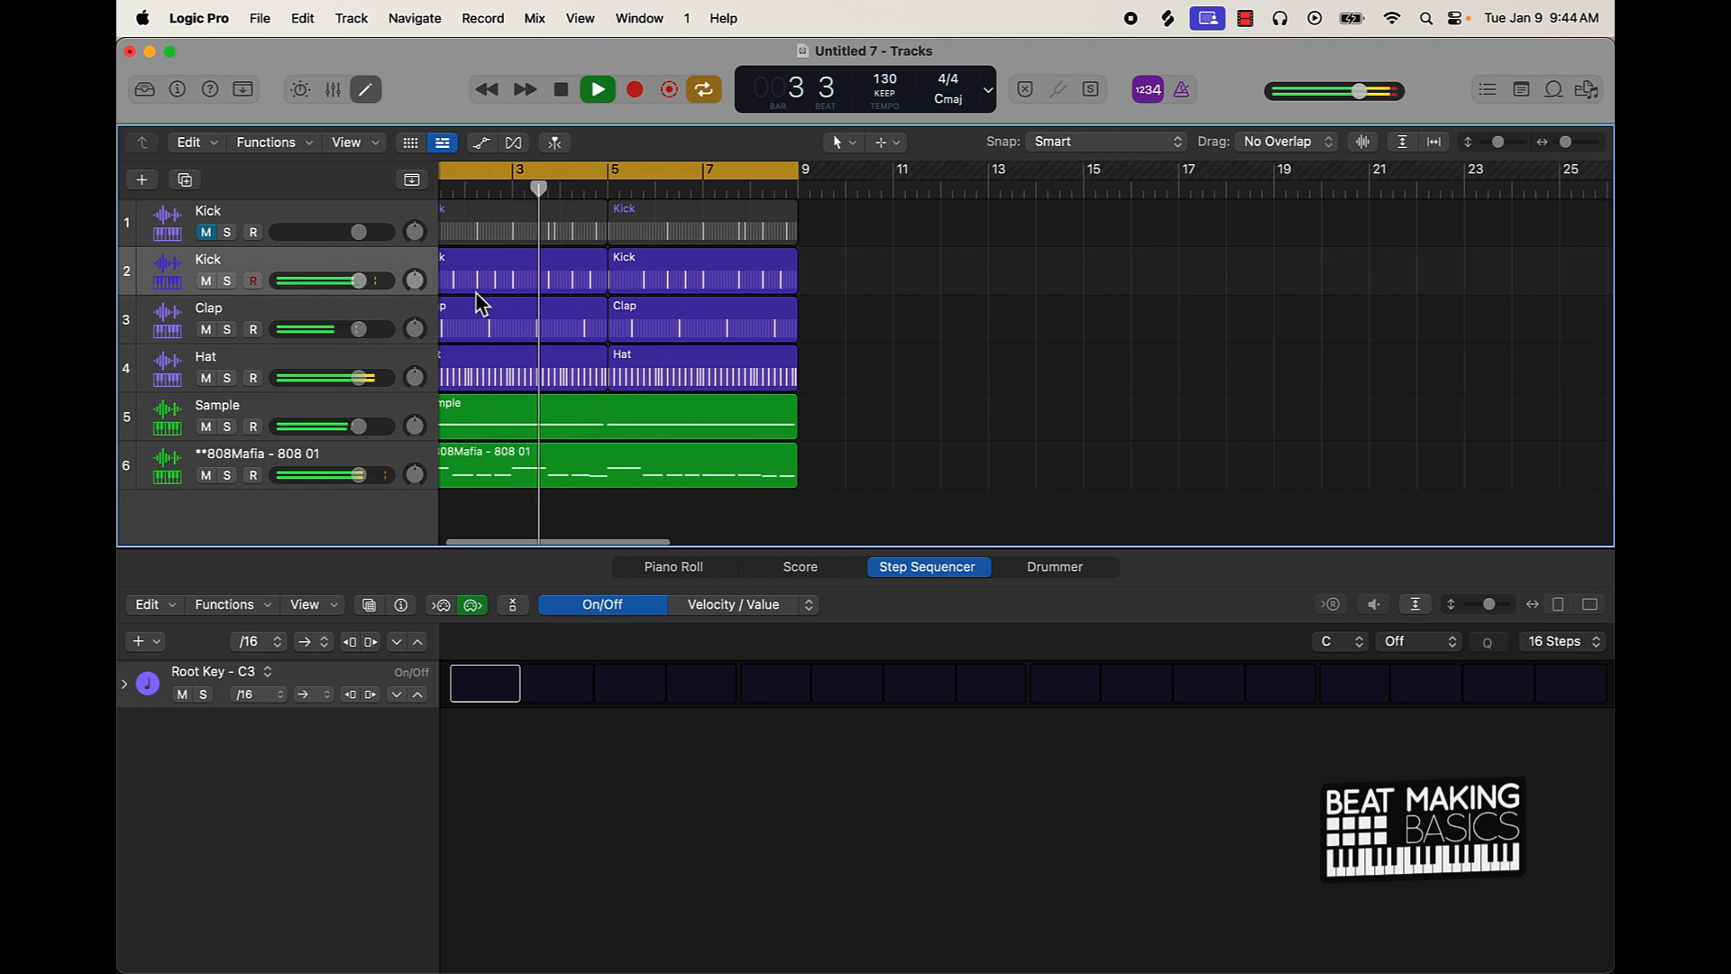
pyautogui.hscroll(-2, 479, 303)
pyautogui.press('space')
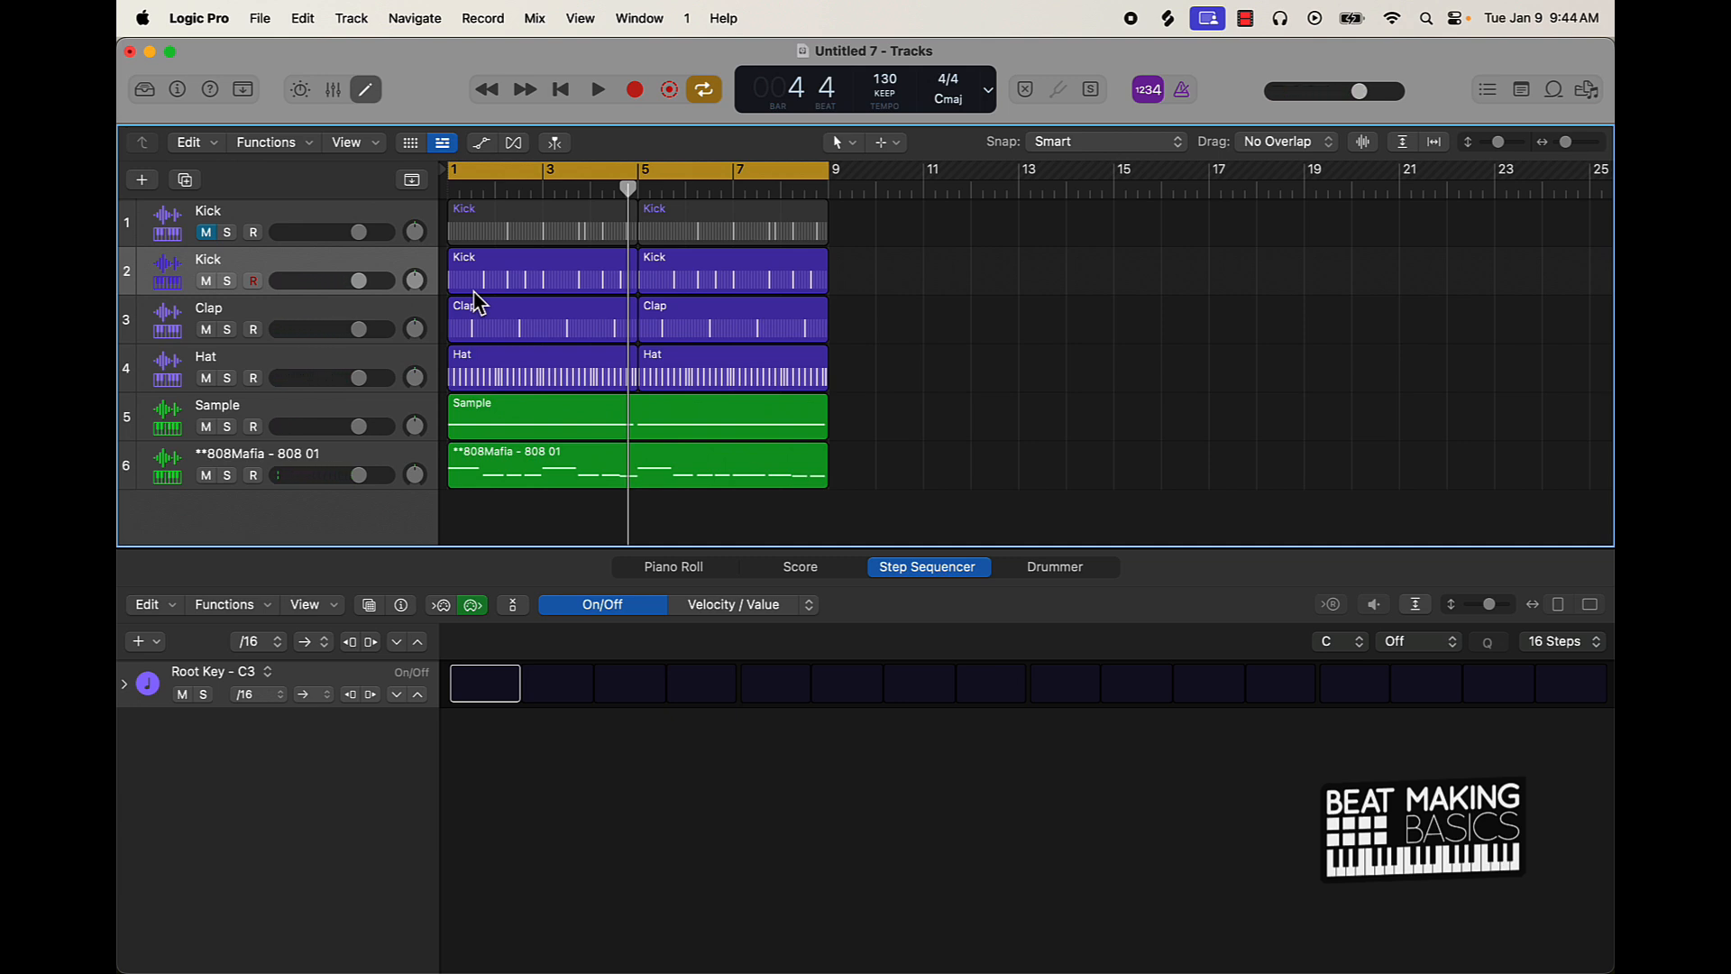
# - Rename the **808Mafia - 808 01 track as "808"
pyautogui.doubleClick(258, 458)
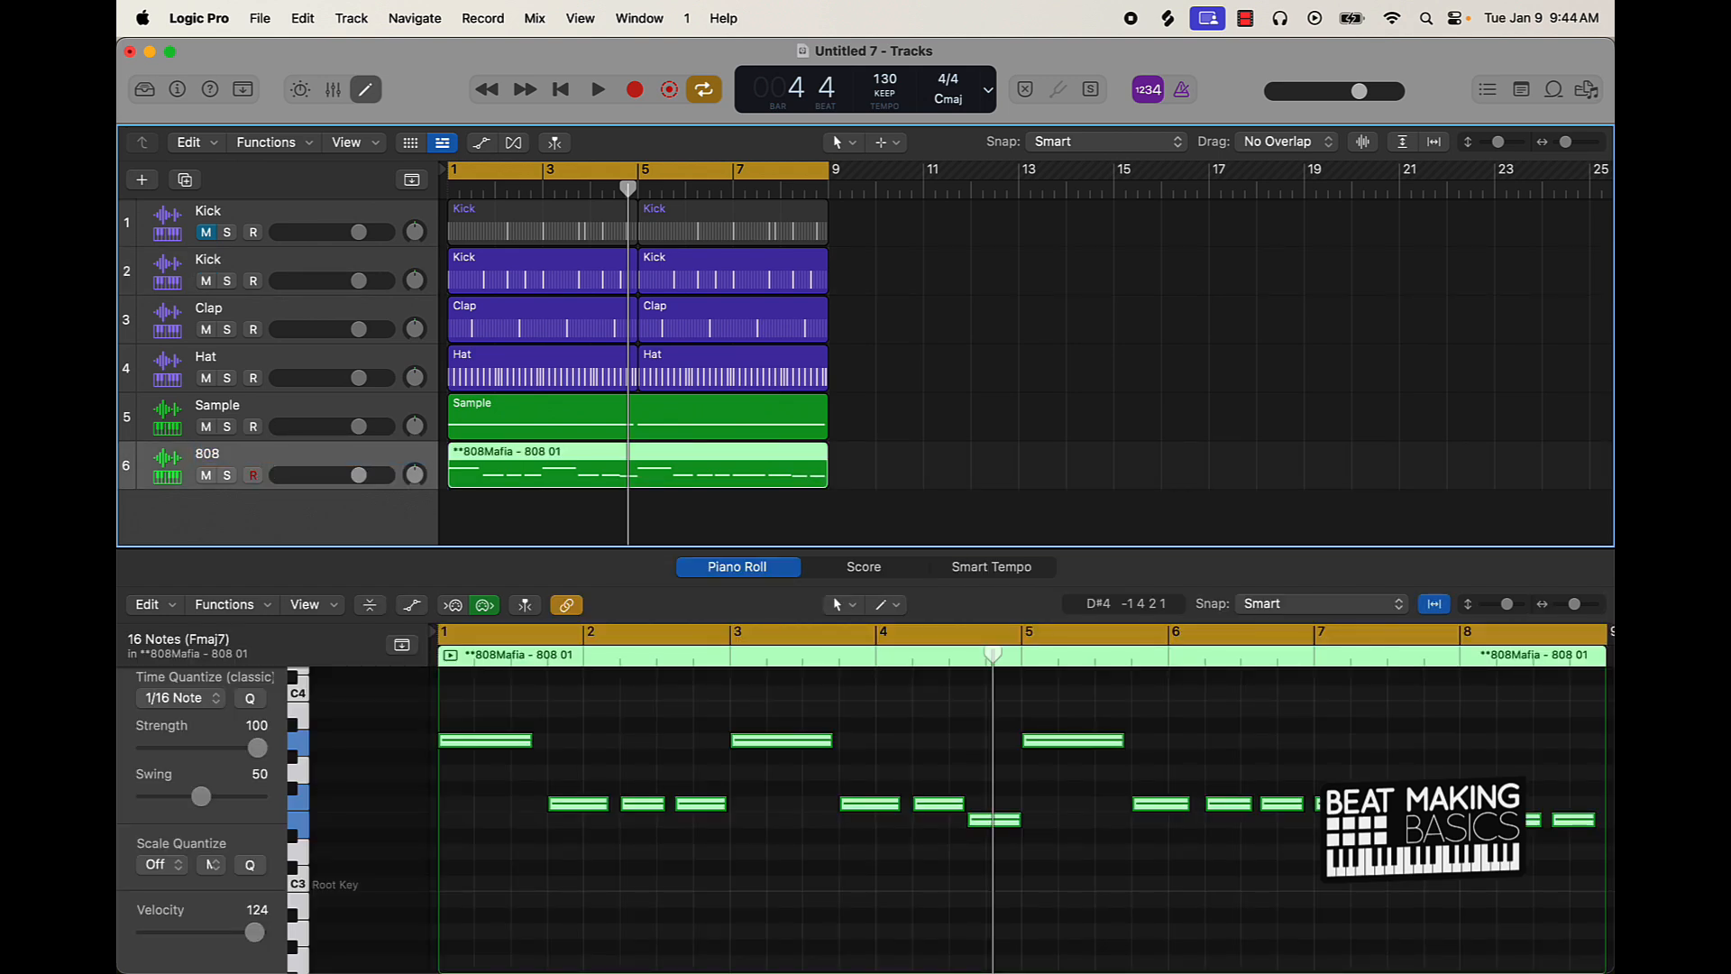
# - Duplicate the Clap track and load the *Snare preset into the duplicate's Quick Sampler
pyautogui.click(263, 312)
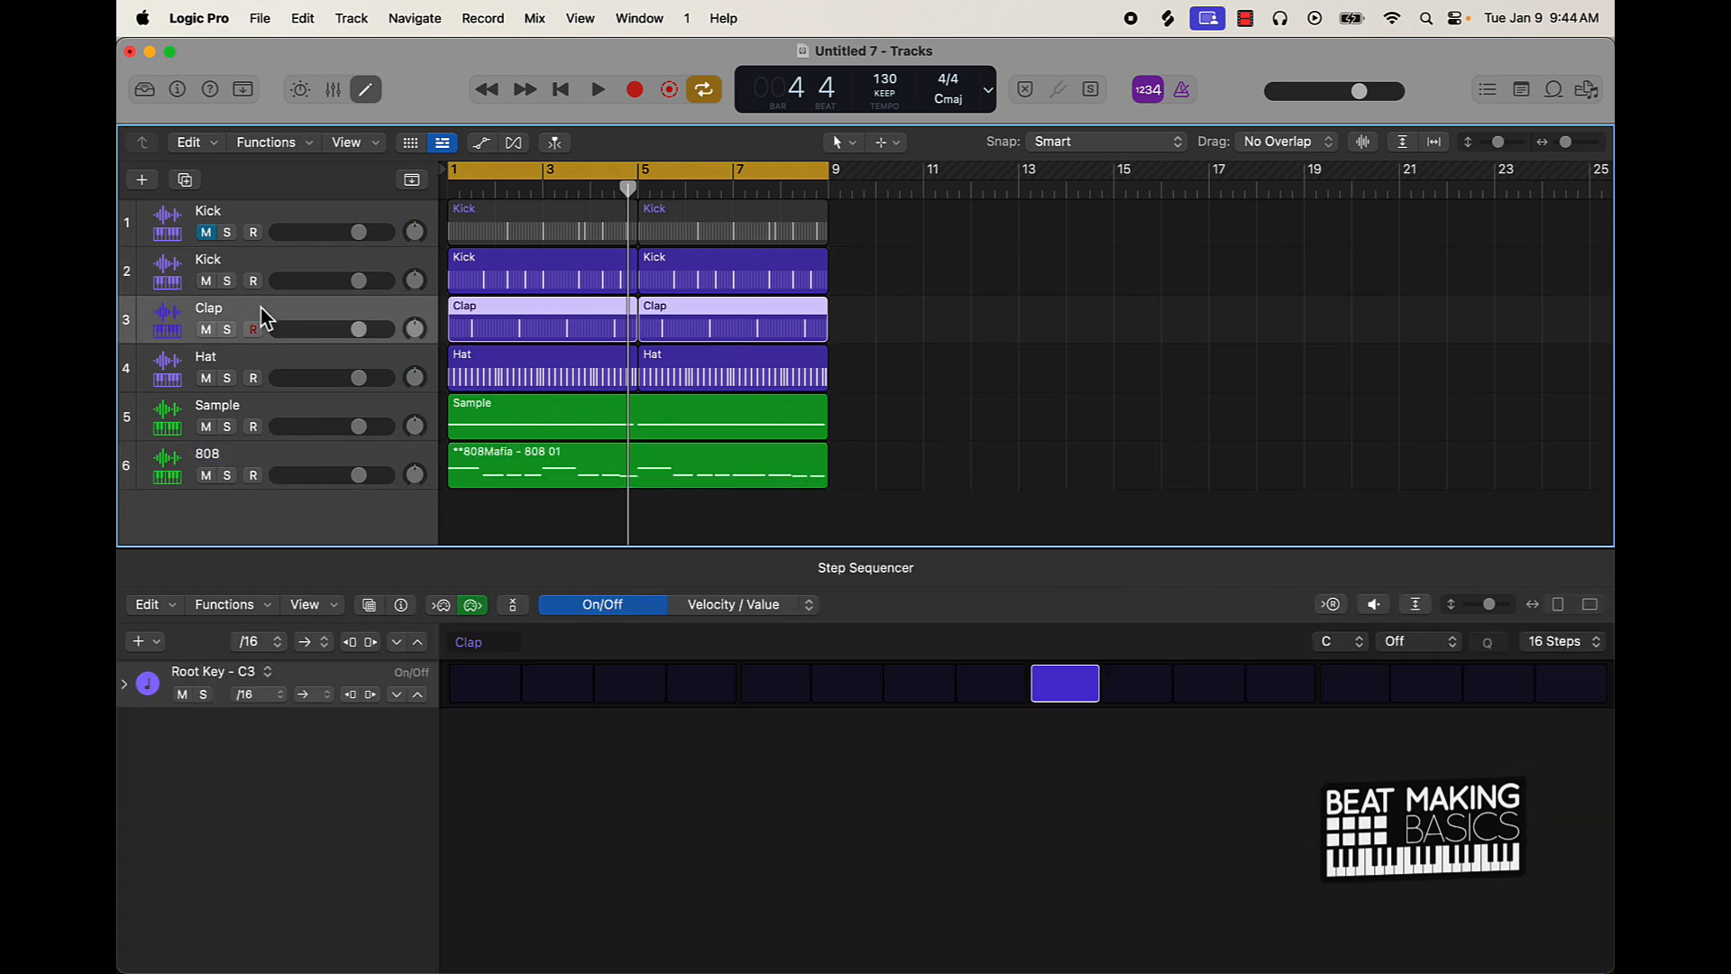
pyautogui.press('super+d')
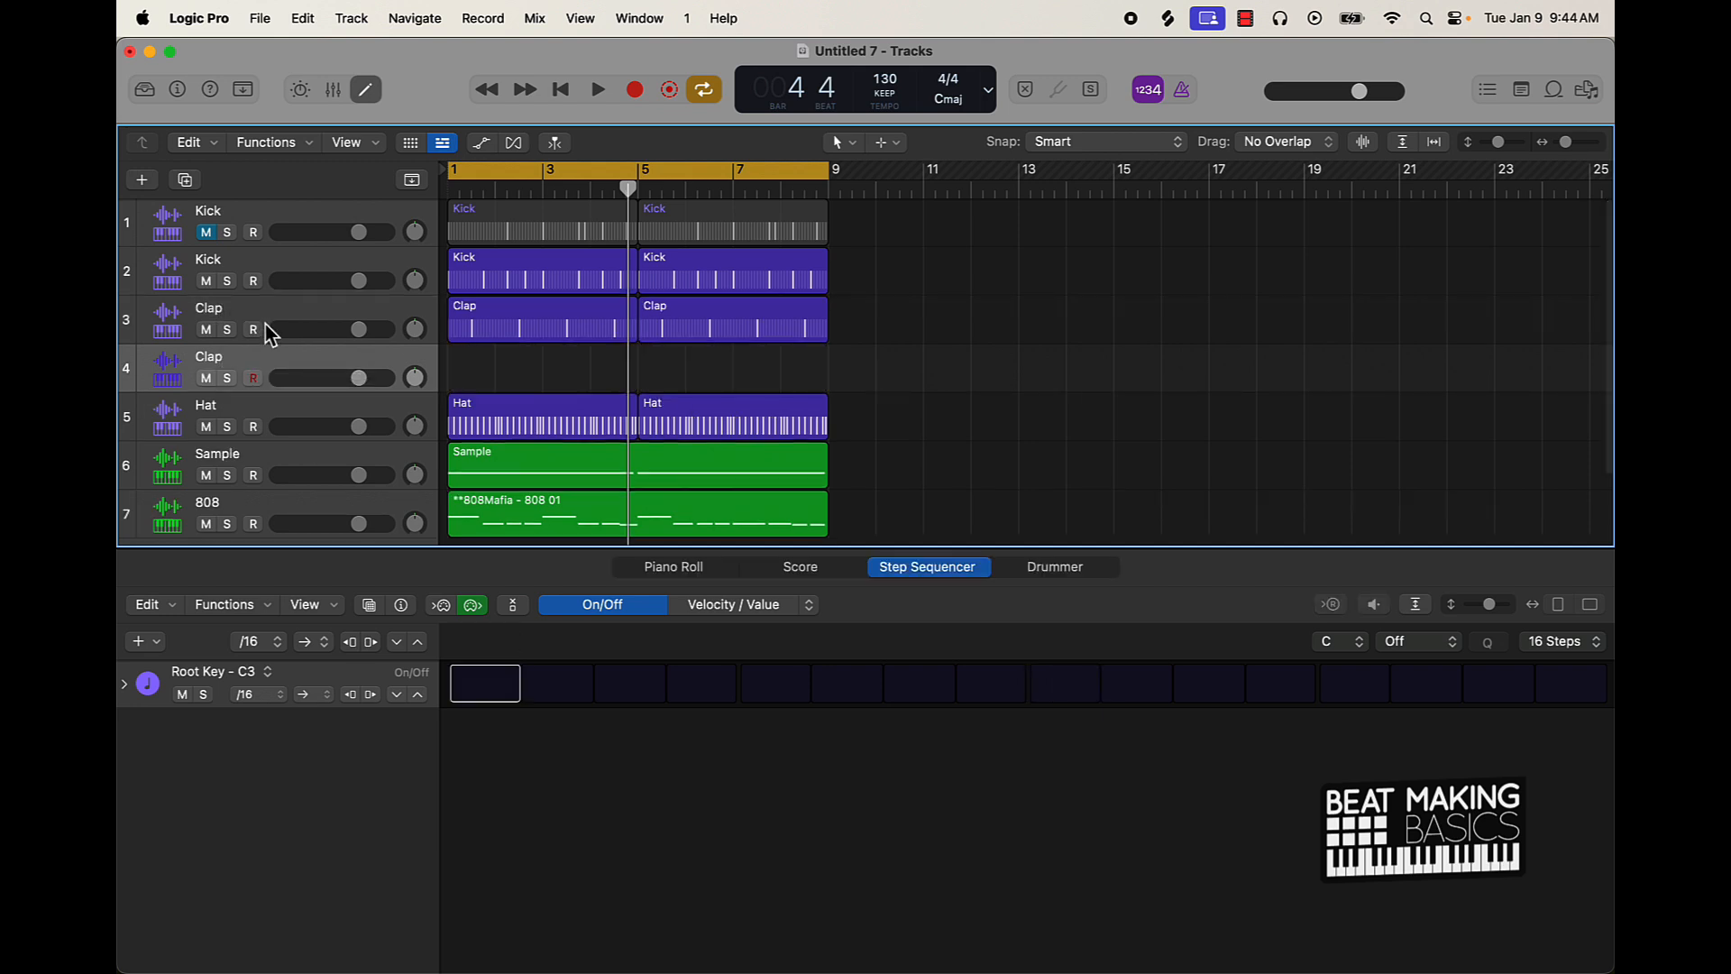
pyautogui.click(177, 90)
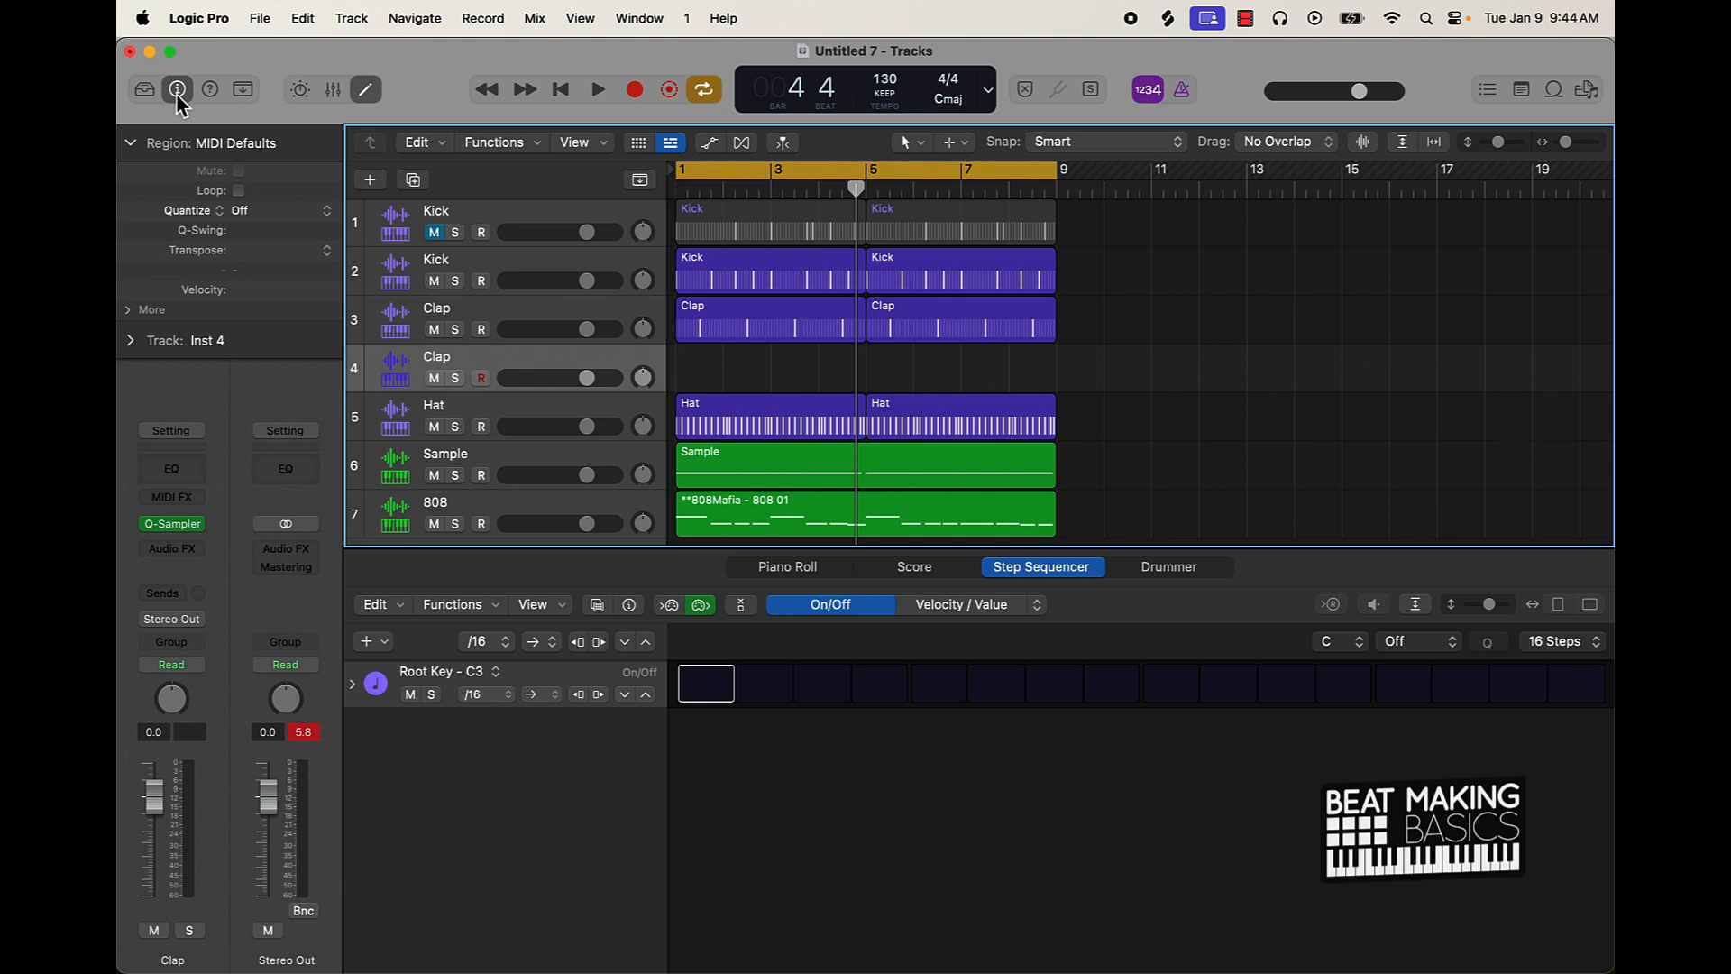
pyautogui.click(177, 524)
pyautogui.click(736, 324)
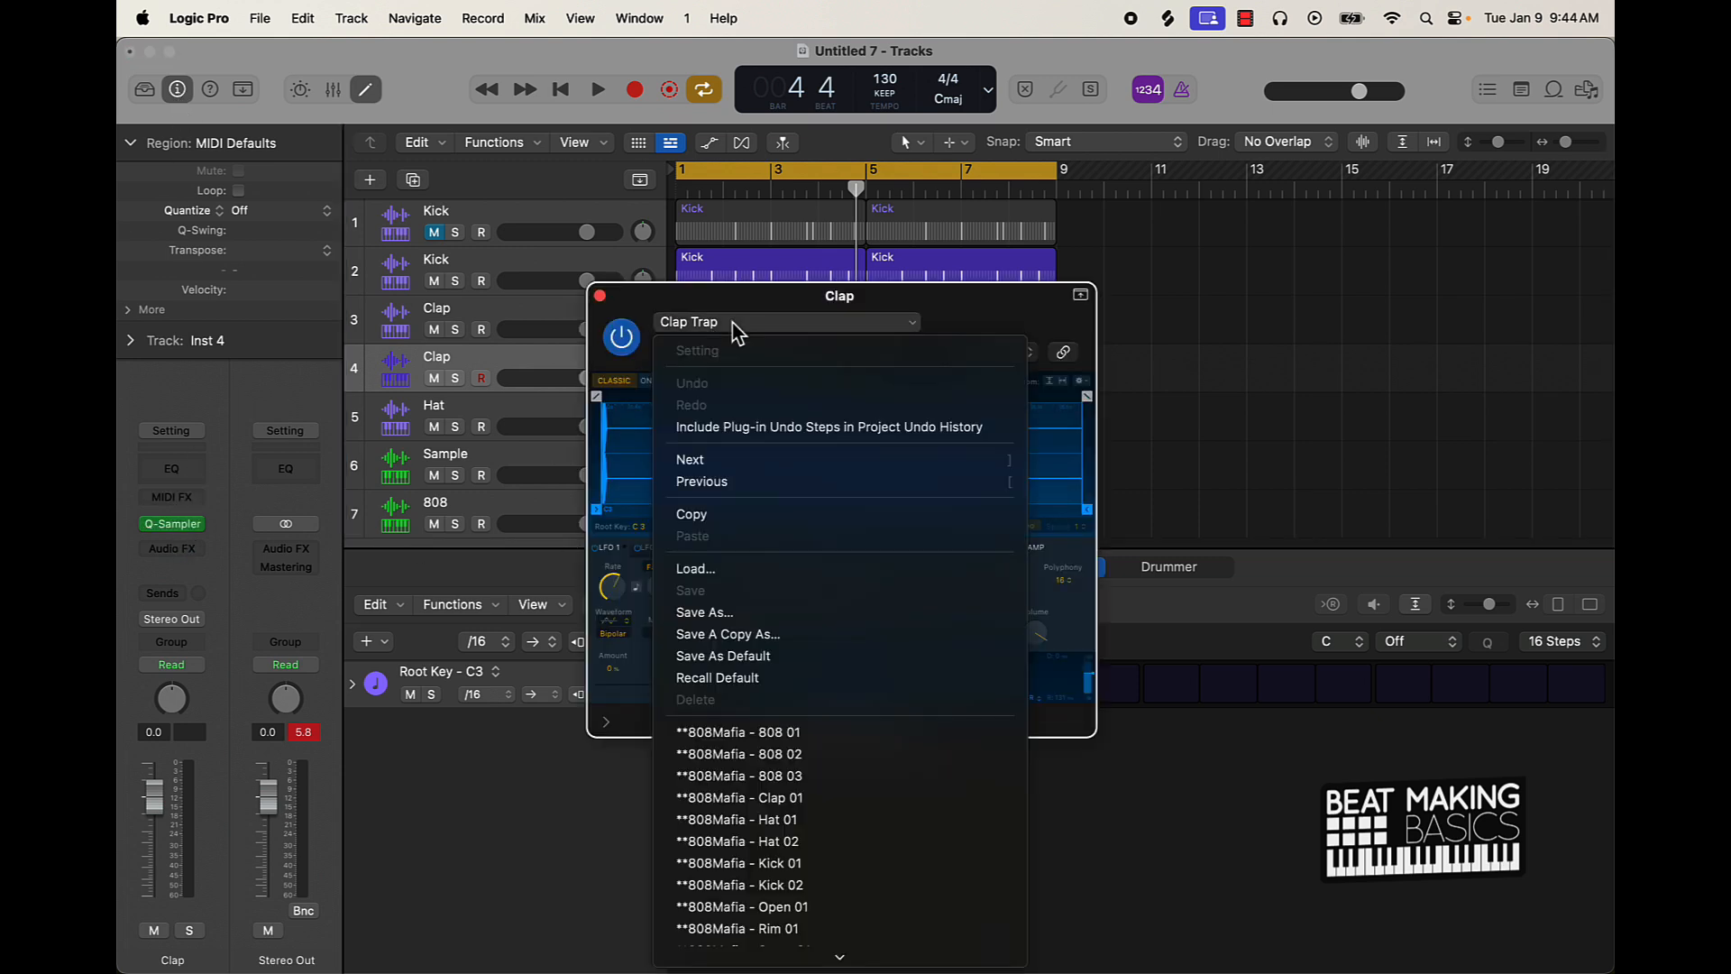
pyautogui.scroll(-2, 812, 785)
pyautogui.scroll(-4, 823, 881)
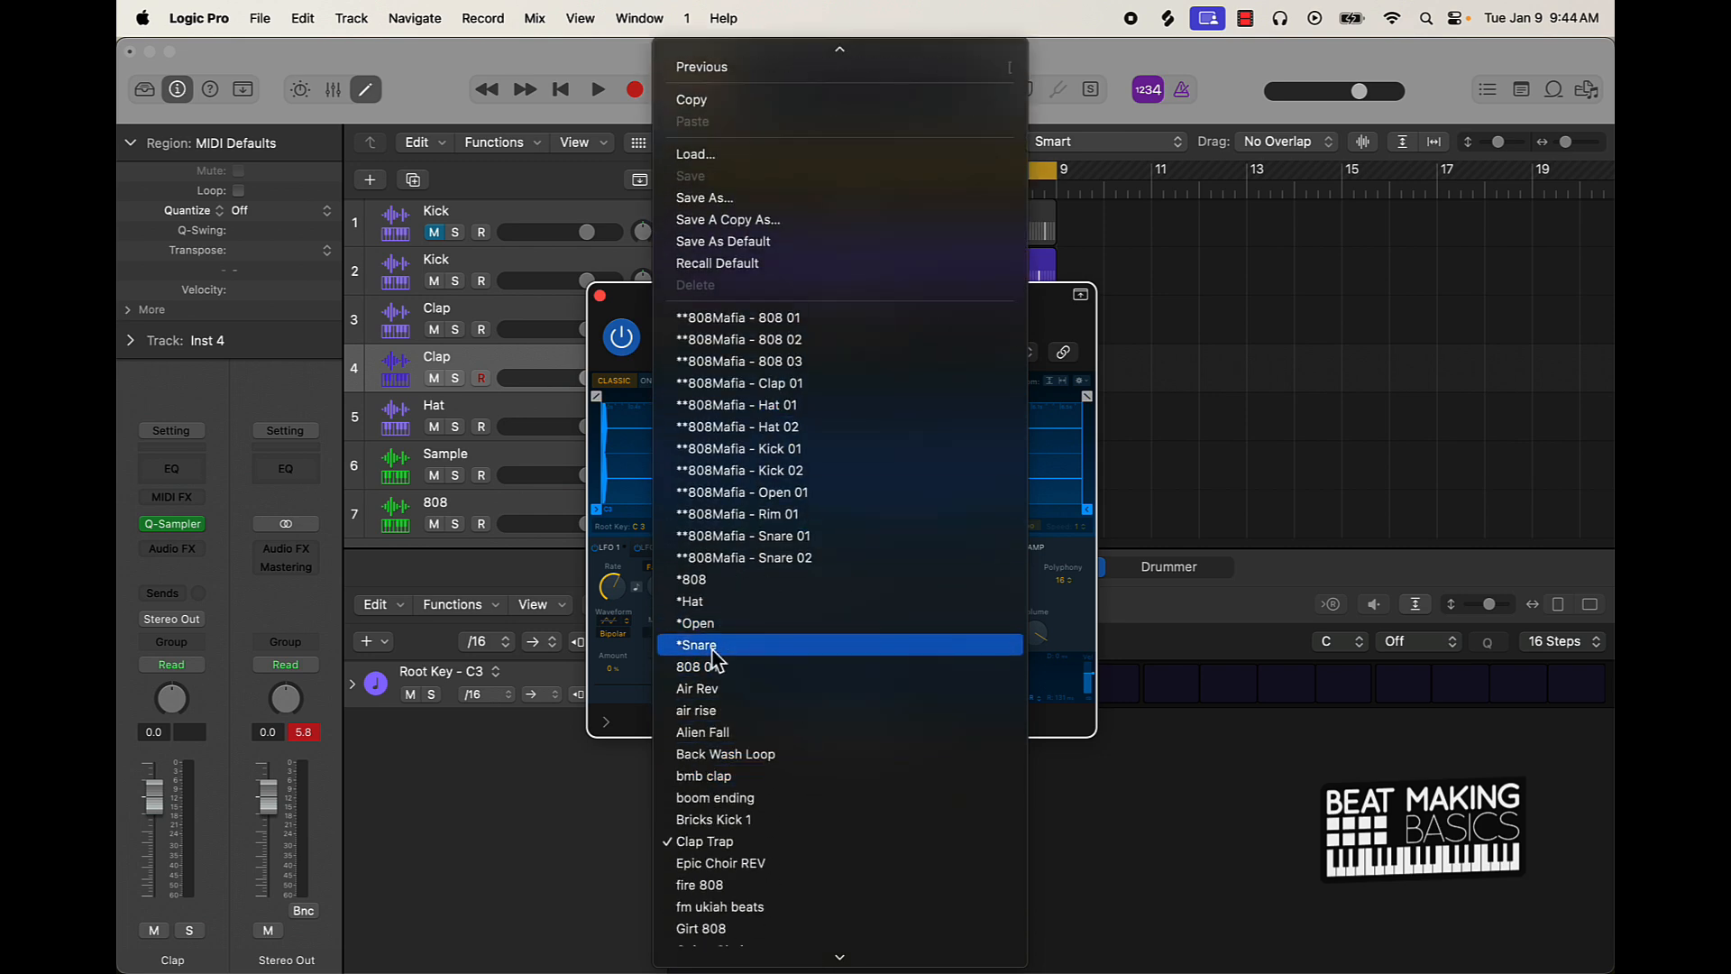
pyautogui.click(712, 646)
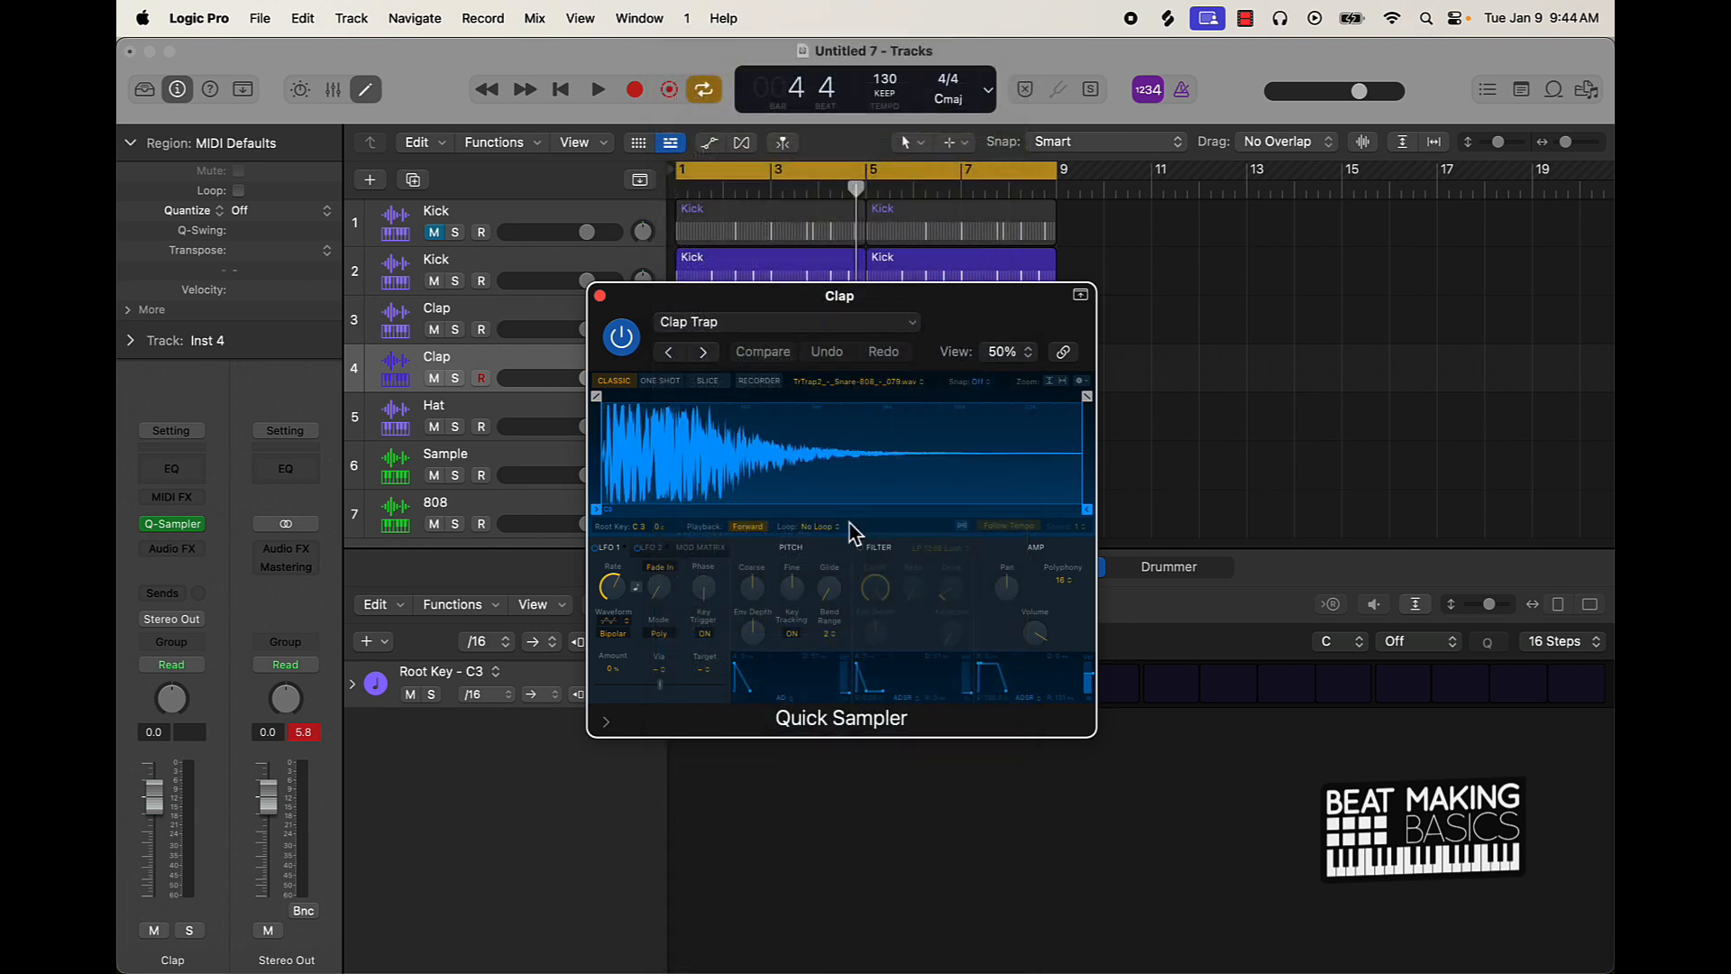
pyautogui.click(601, 296)
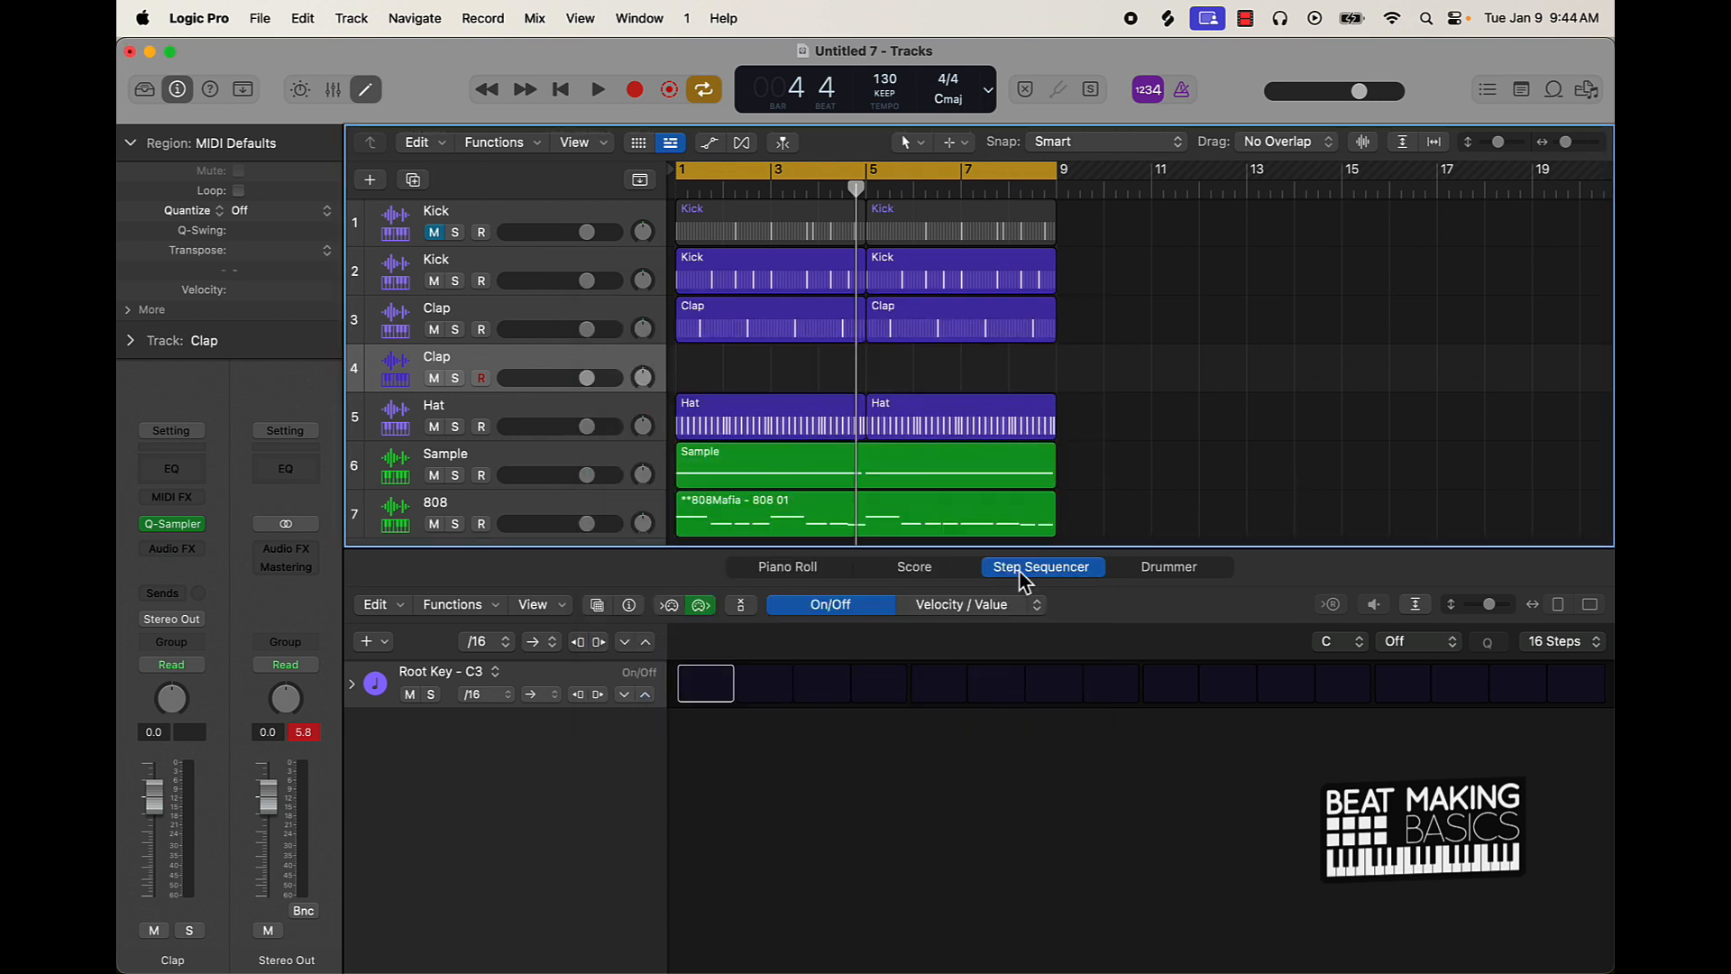
# - Program a hit on step 9 of the duplicated Clap track's 16-step pattern and set its volume to -1.1 dB
pyautogui.press('Return')
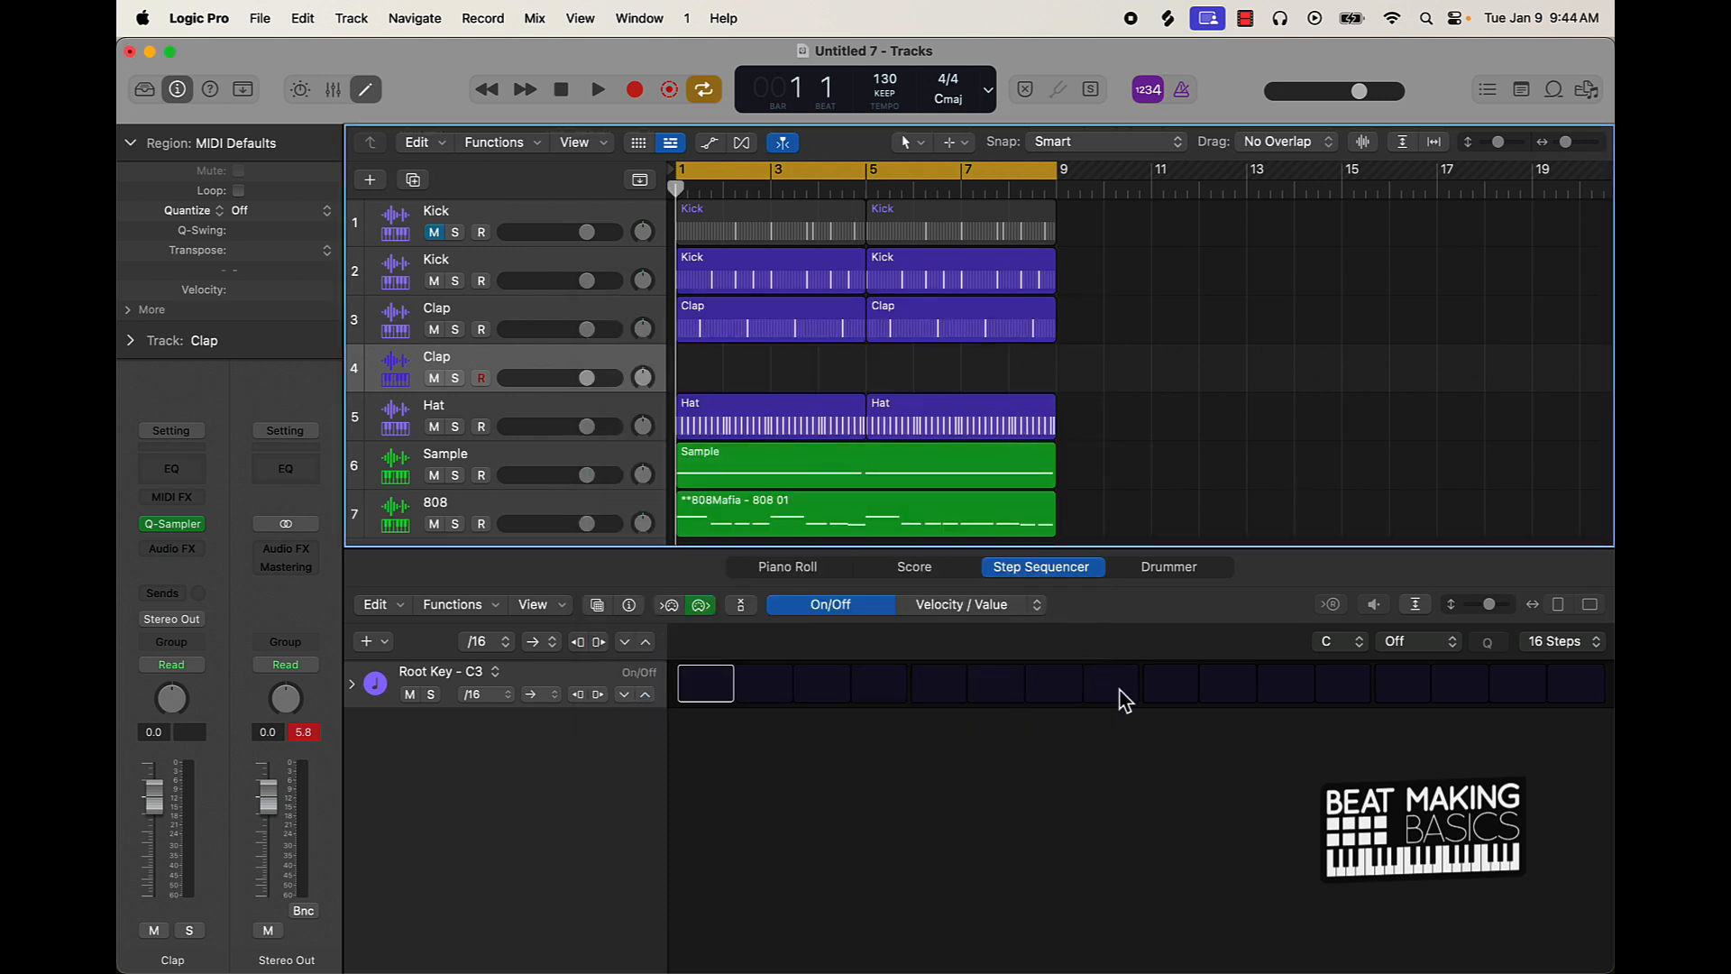
pyautogui.click(1171, 683)
pyautogui.press('space')
pyautogui.moveTo(587, 377); pyautogui.dragTo(579, 378)
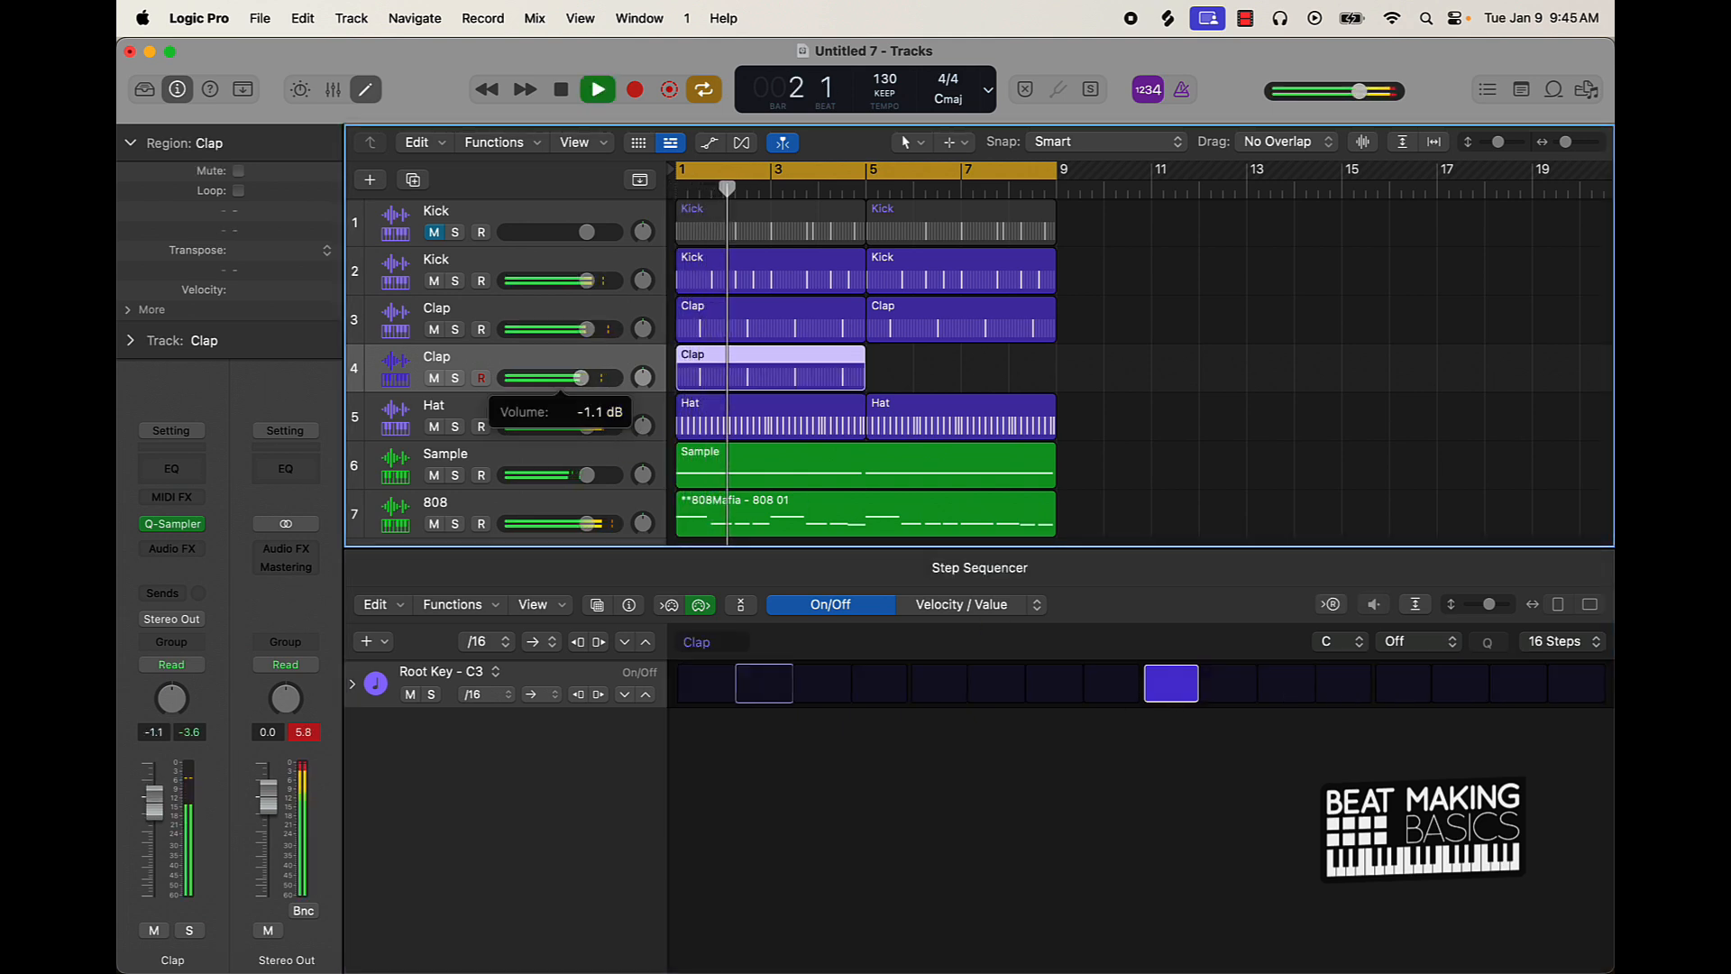
# - Rename the duplicated Clap track as "Snare" and name all regions after their tracks
pyautogui.doubleClick(436, 356)
pyautogui.write('Snare')
pyautogui.press('Return')
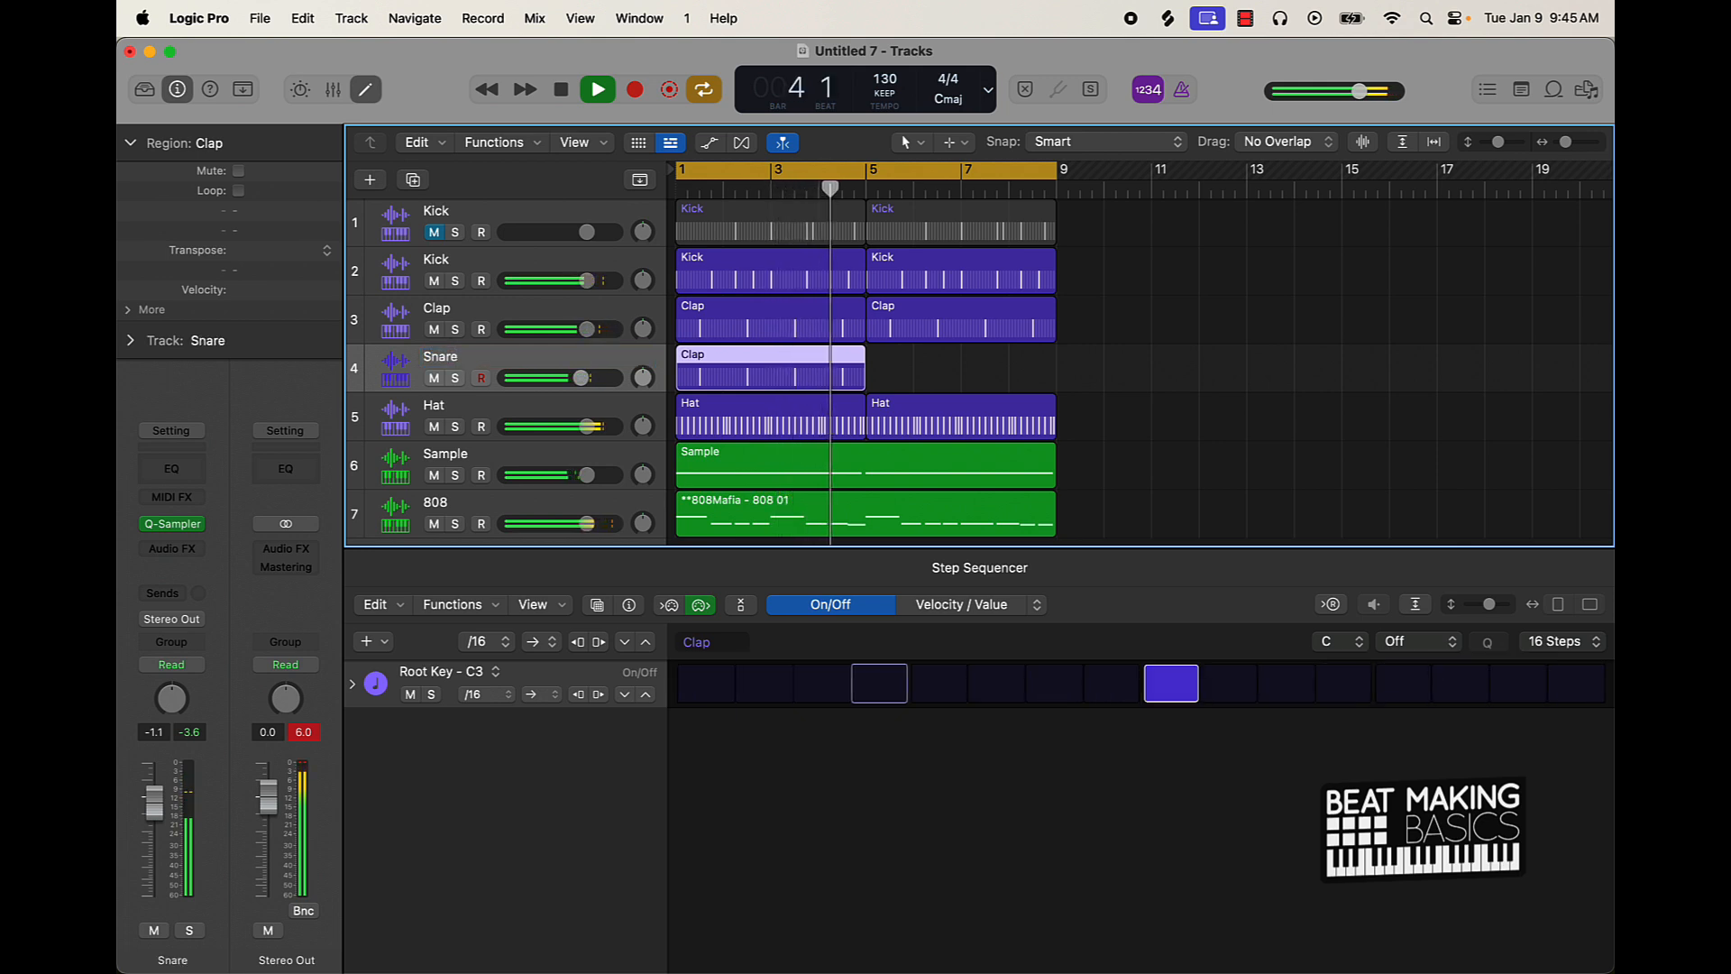
pyautogui.press('super+a')
pyautogui.press('space')
pyautogui.click(918, 347)
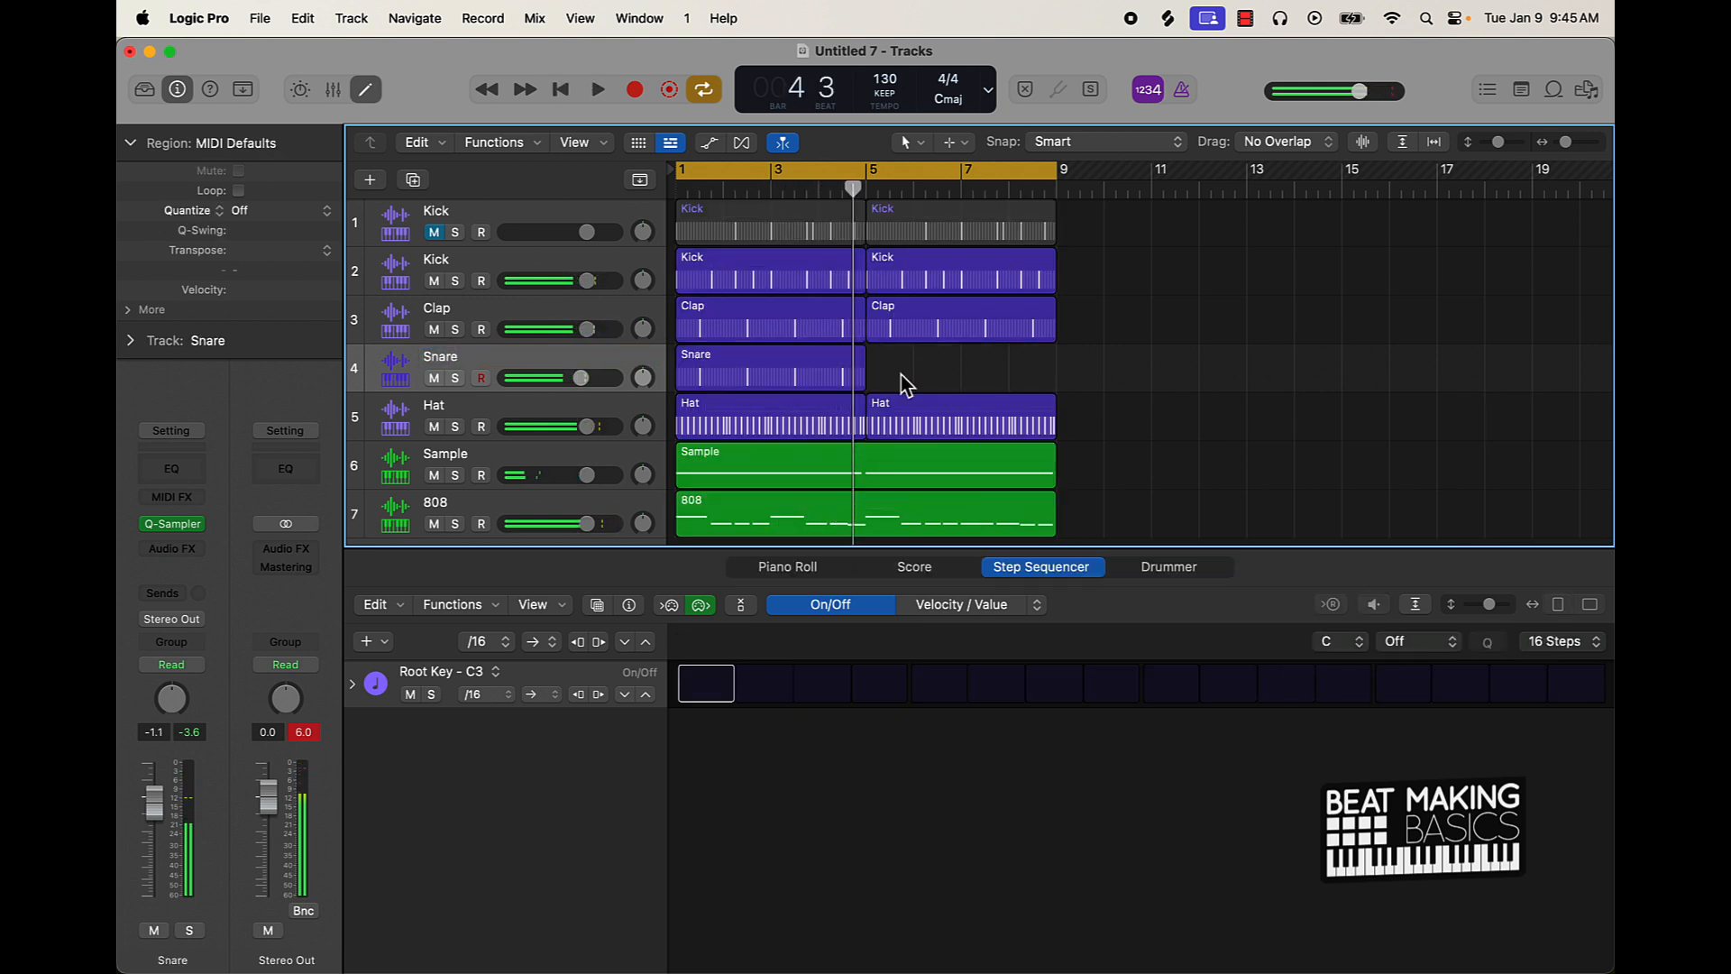
# - Repeat the Snare region to fill bars 5 to 8
pyautogui.click(761, 376)
pyautogui.press('super+r')
pyautogui.click(1141, 371)
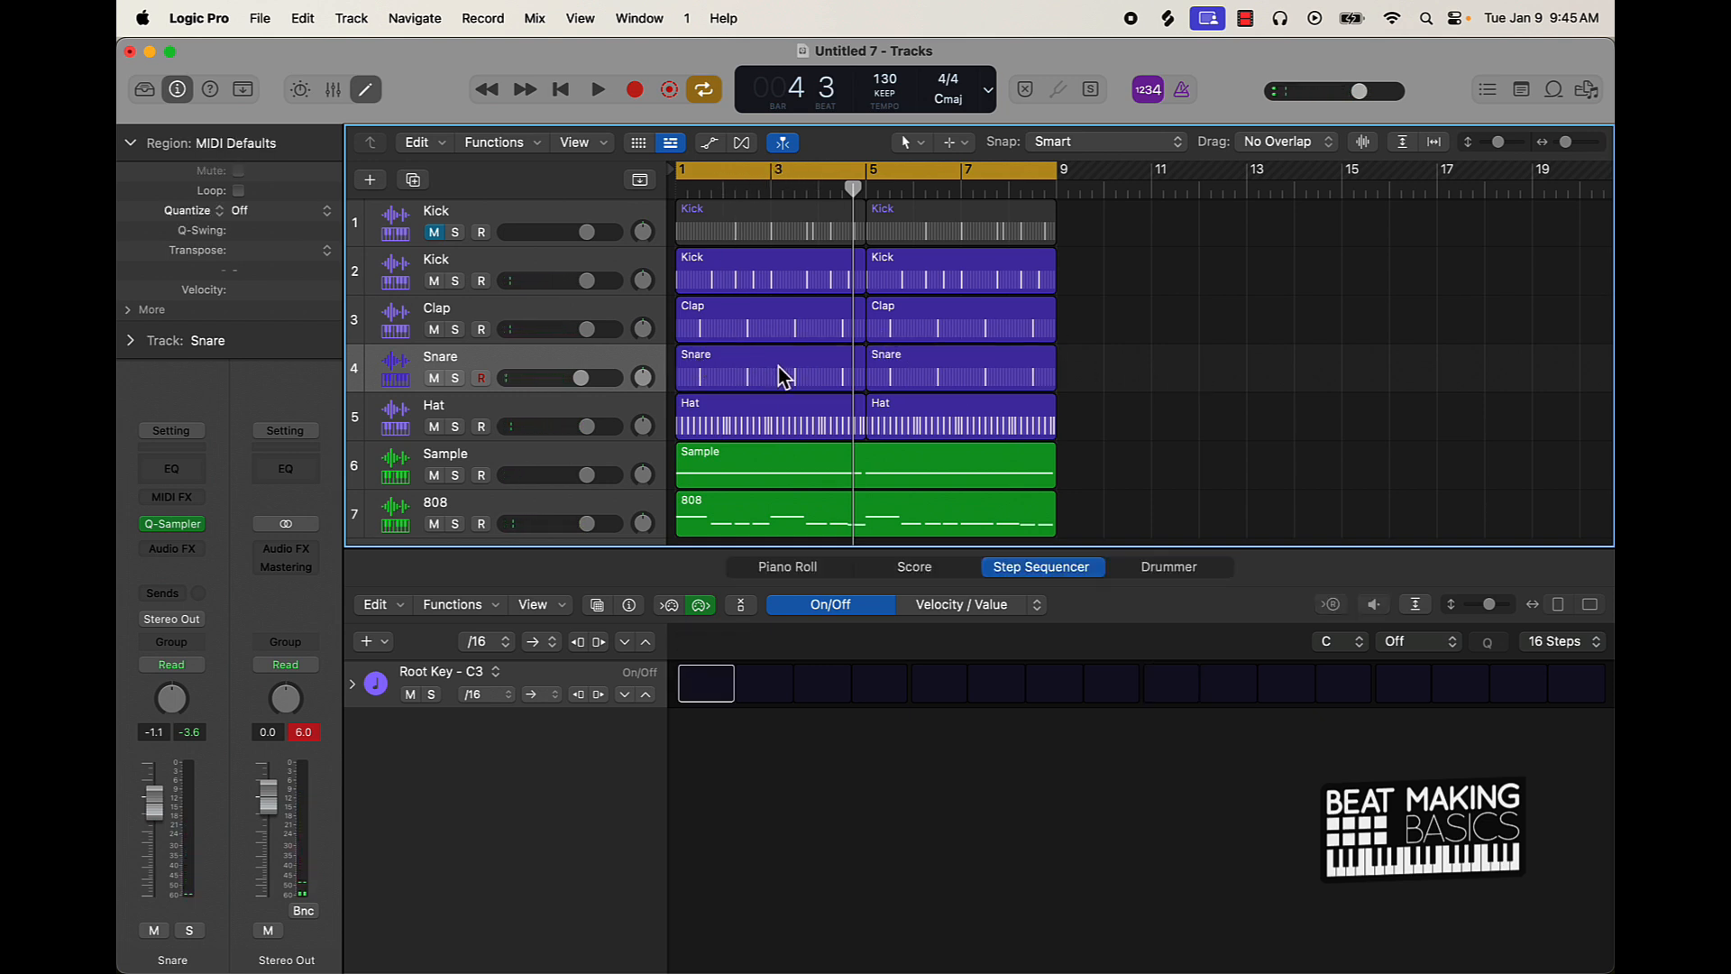
# - Set the cycle range from bar 5 to bar 9 and select the second Snare region
pyautogui.click(873, 181)
pyautogui.moveTo(873, 180); pyautogui.dragTo(1059, 190)
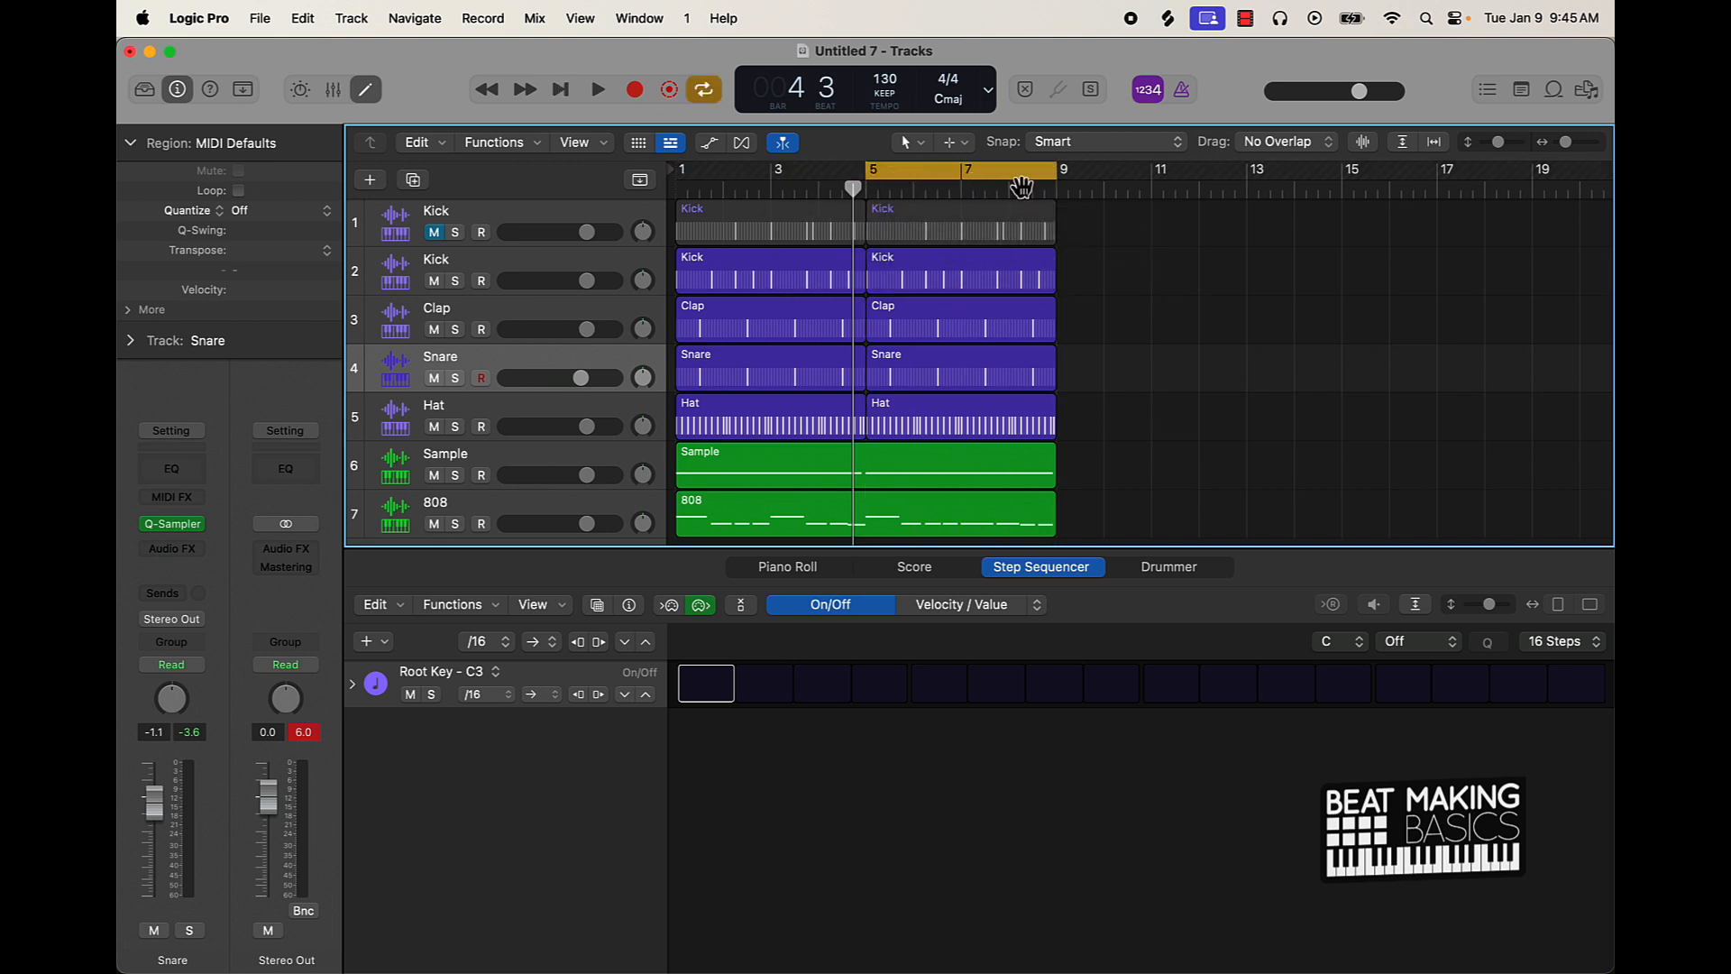
pyautogui.click(963, 383)
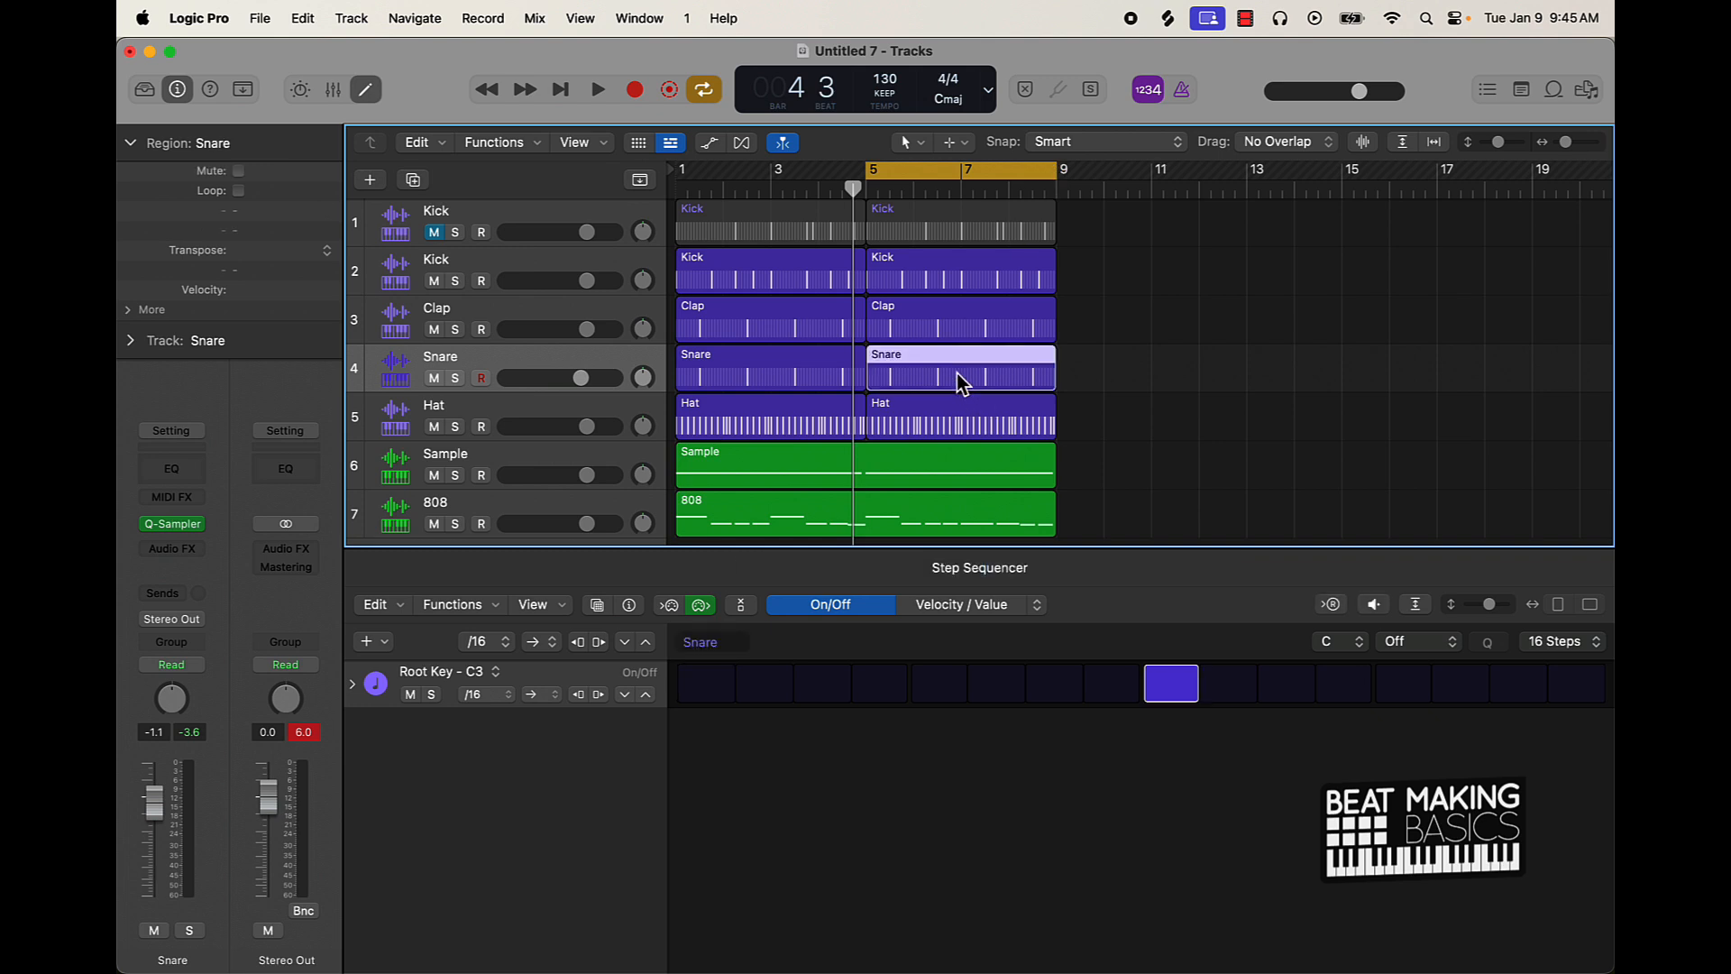
# - Extend the second Snare region's pattern to 32 steps, add a hit on step 15 and play it back
pyautogui.click(1577, 647)
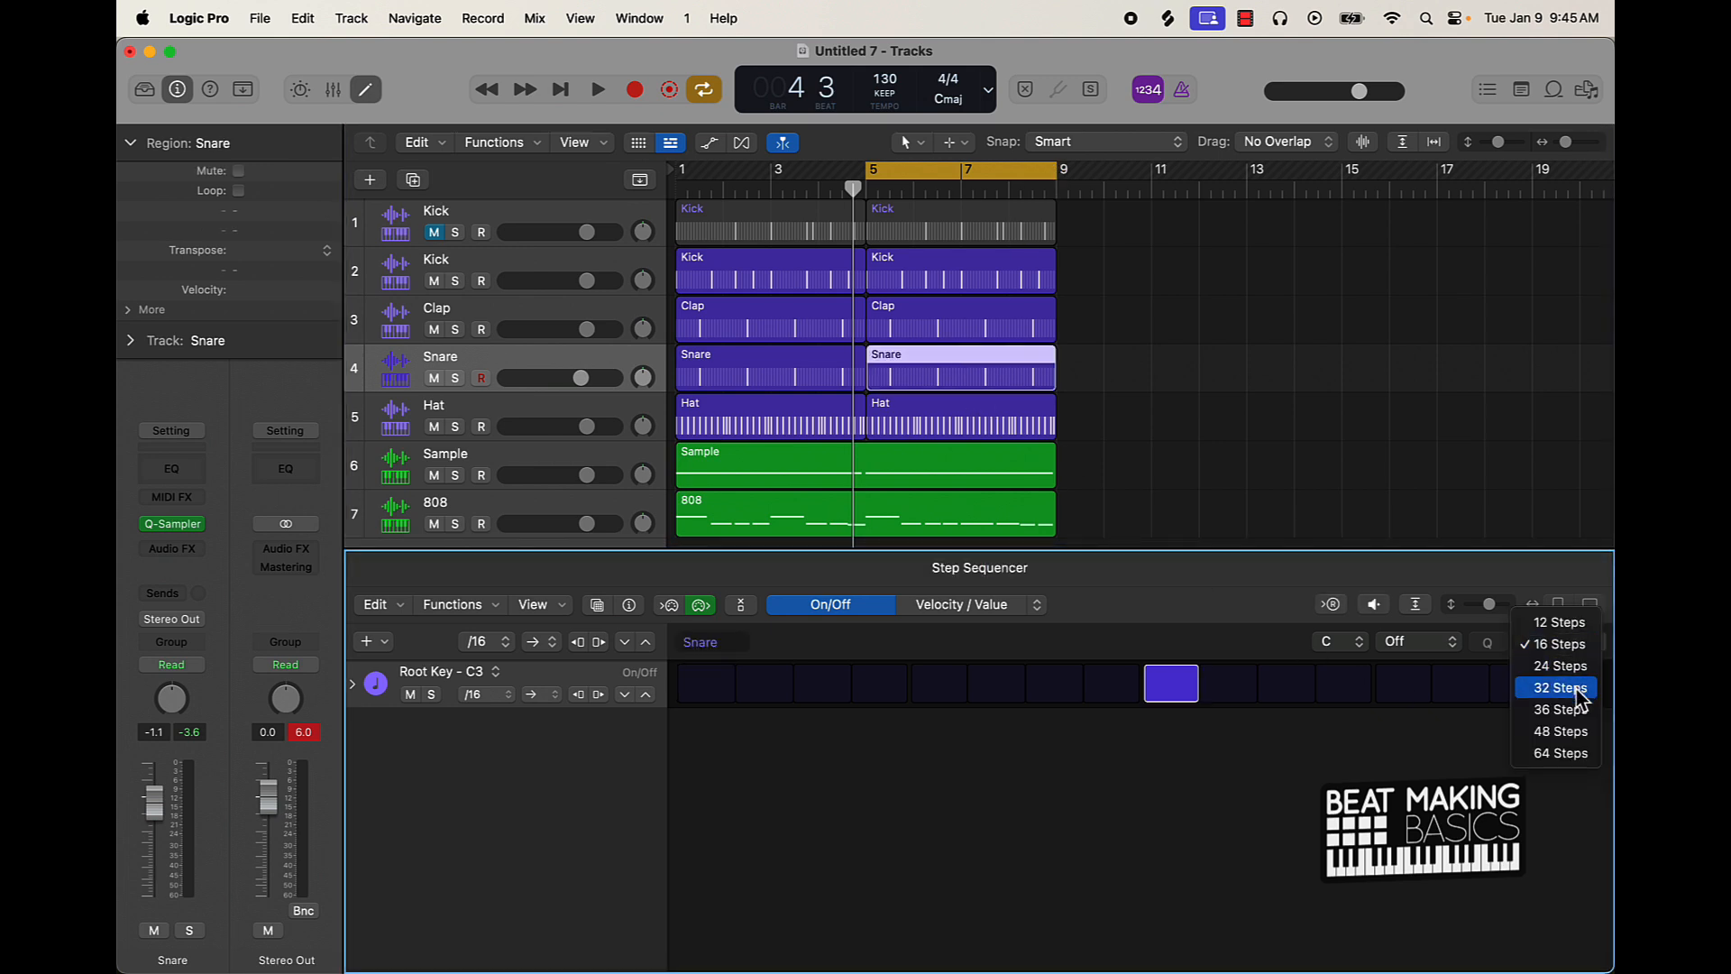
pyautogui.click(1578, 688)
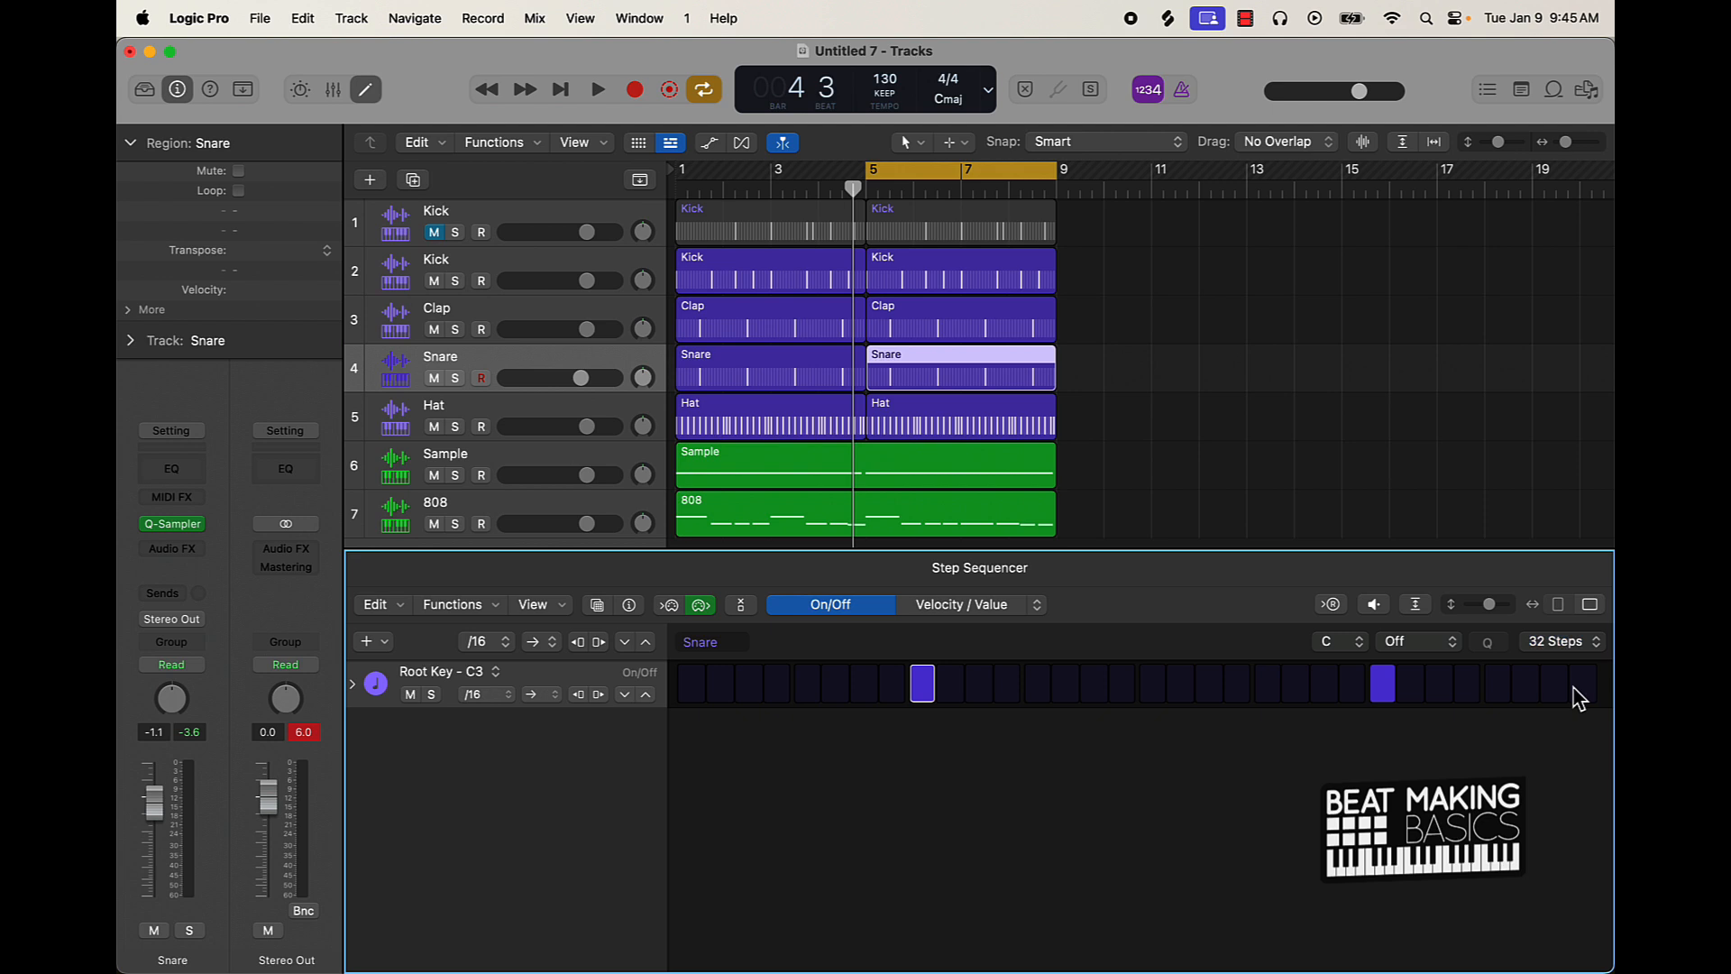
pyautogui.press('space')
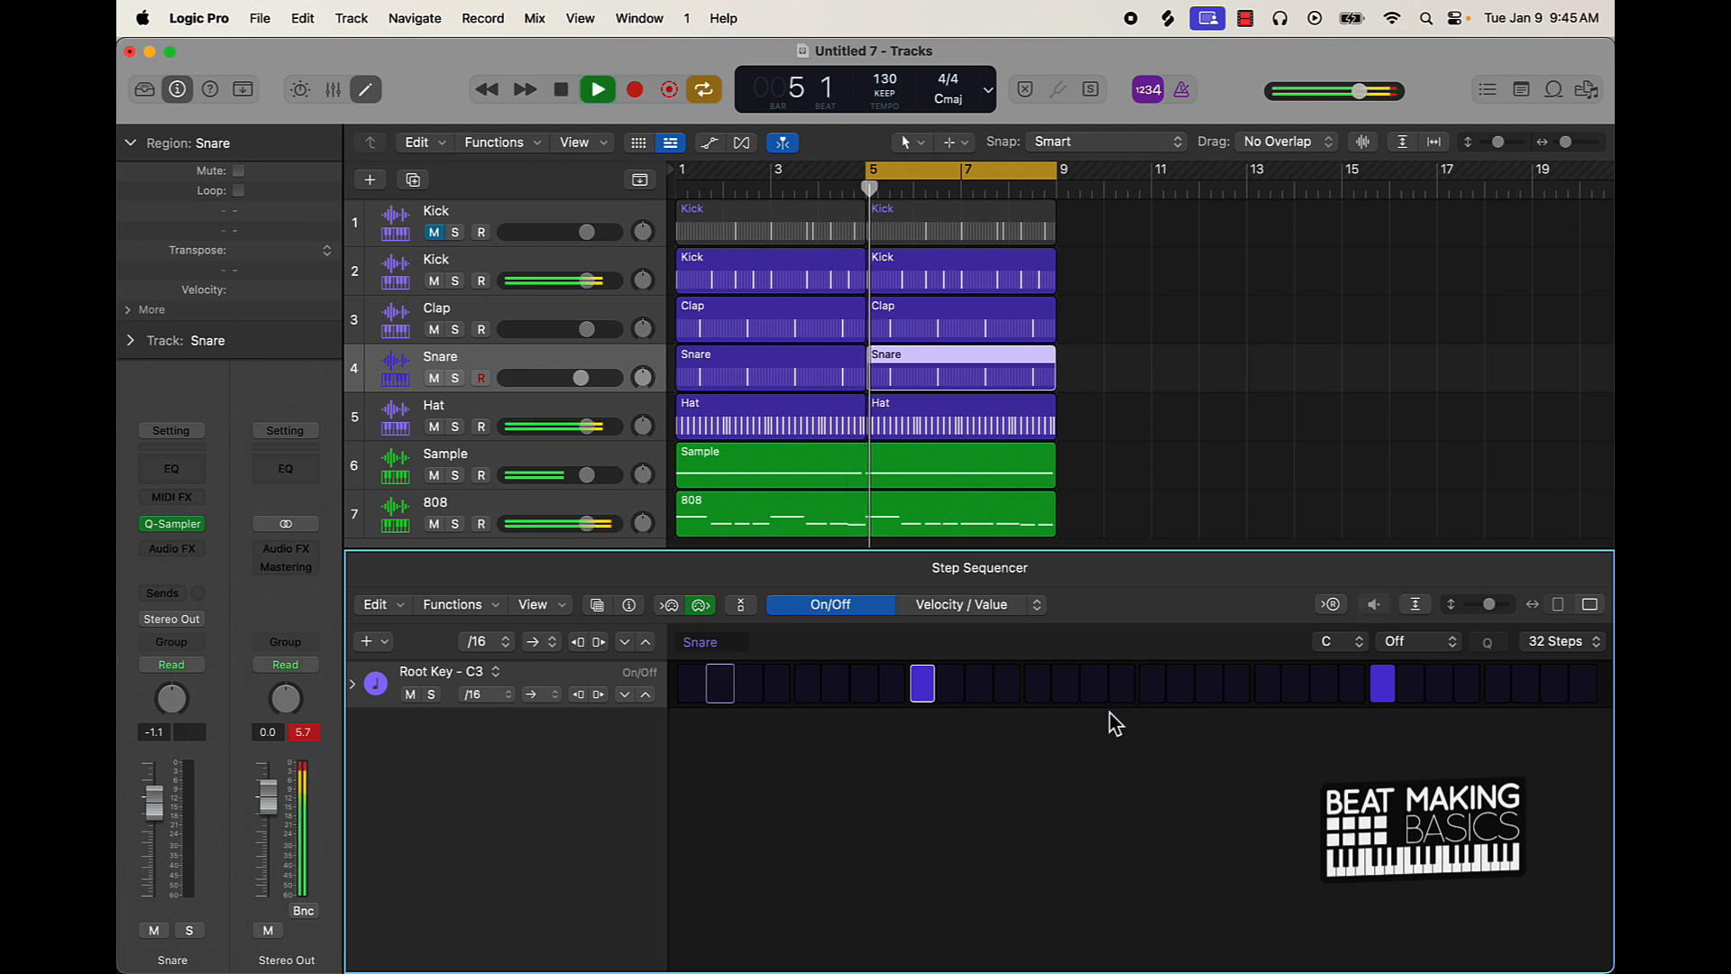
pyautogui.click(1122, 687)
pyautogui.press('space')
pyautogui.click(1120, 696)
pyautogui.click(1094, 687)
pyautogui.press('space')
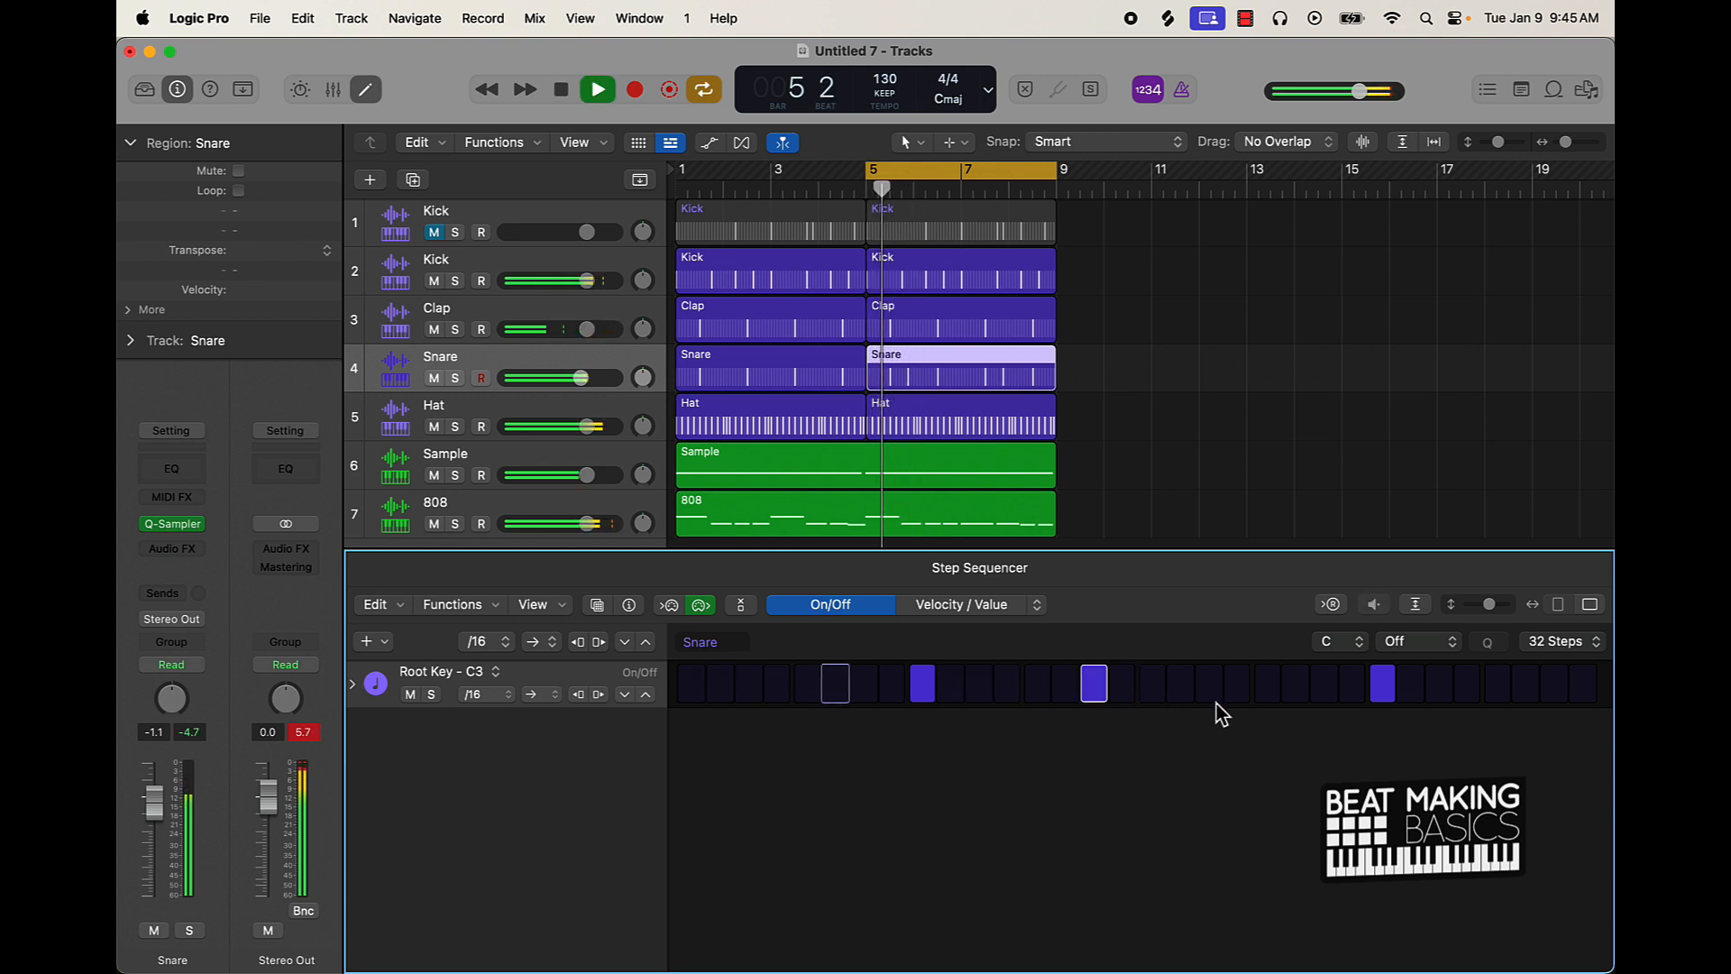
pyautogui.press('space')
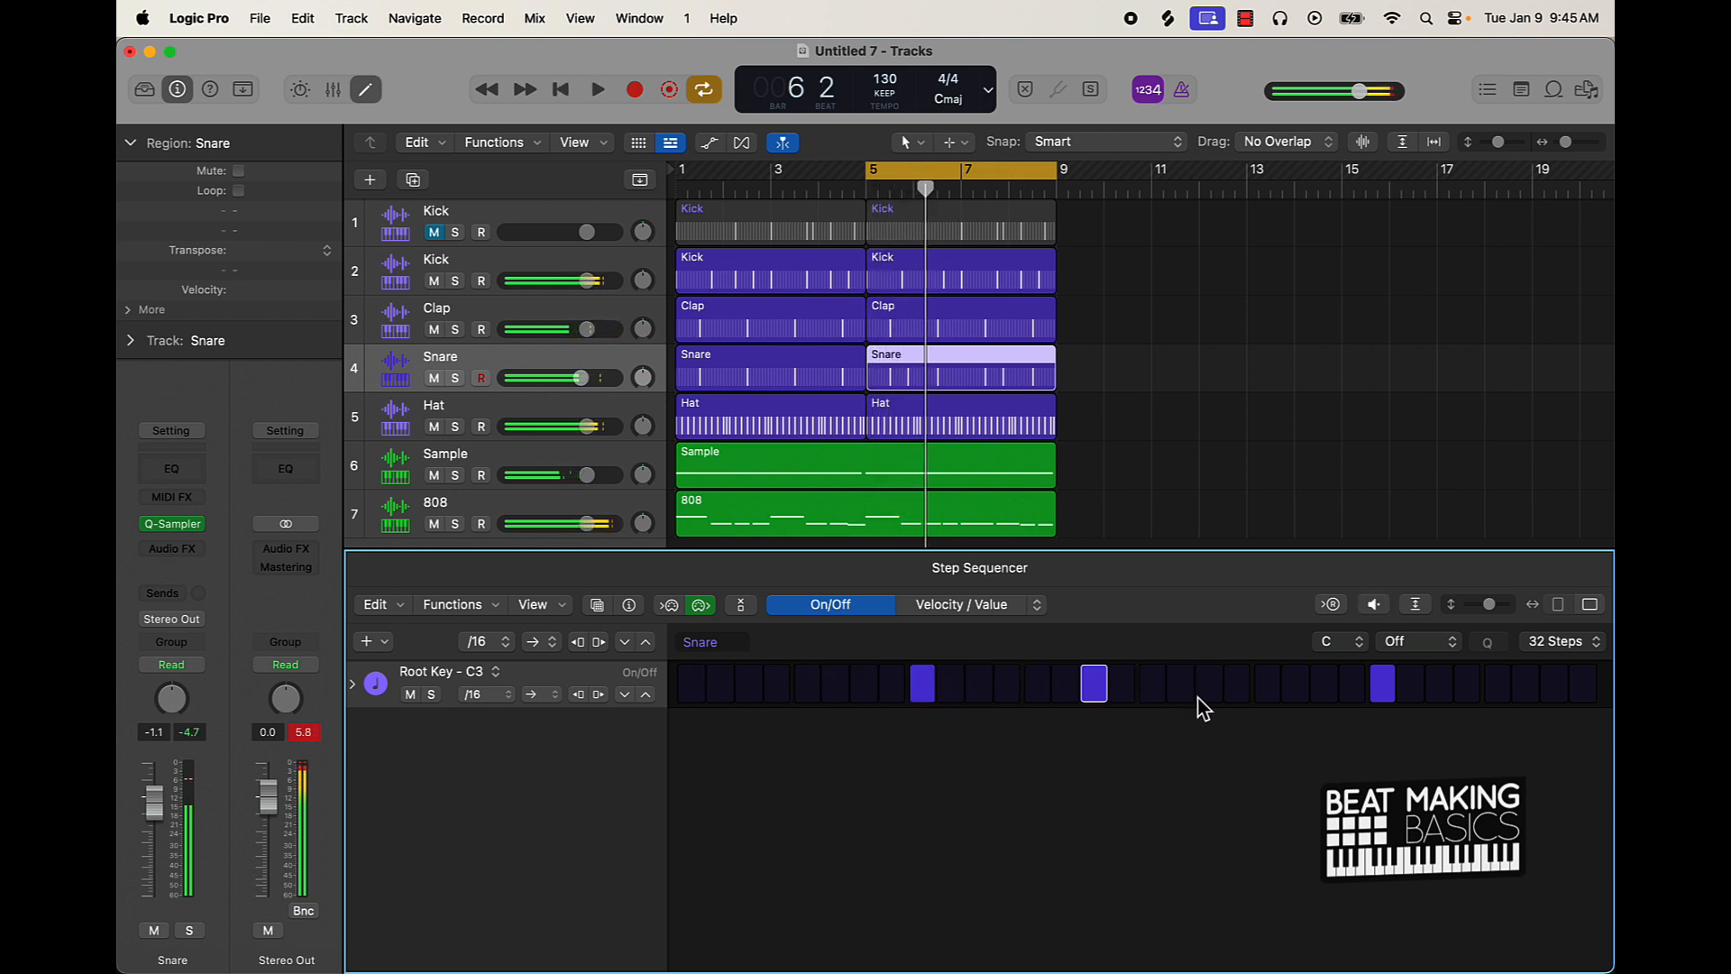
# - Try an extra snare hit on step 18 during playback, then move it to step 19
pyautogui.click(1182, 689)
pyautogui.press('space')
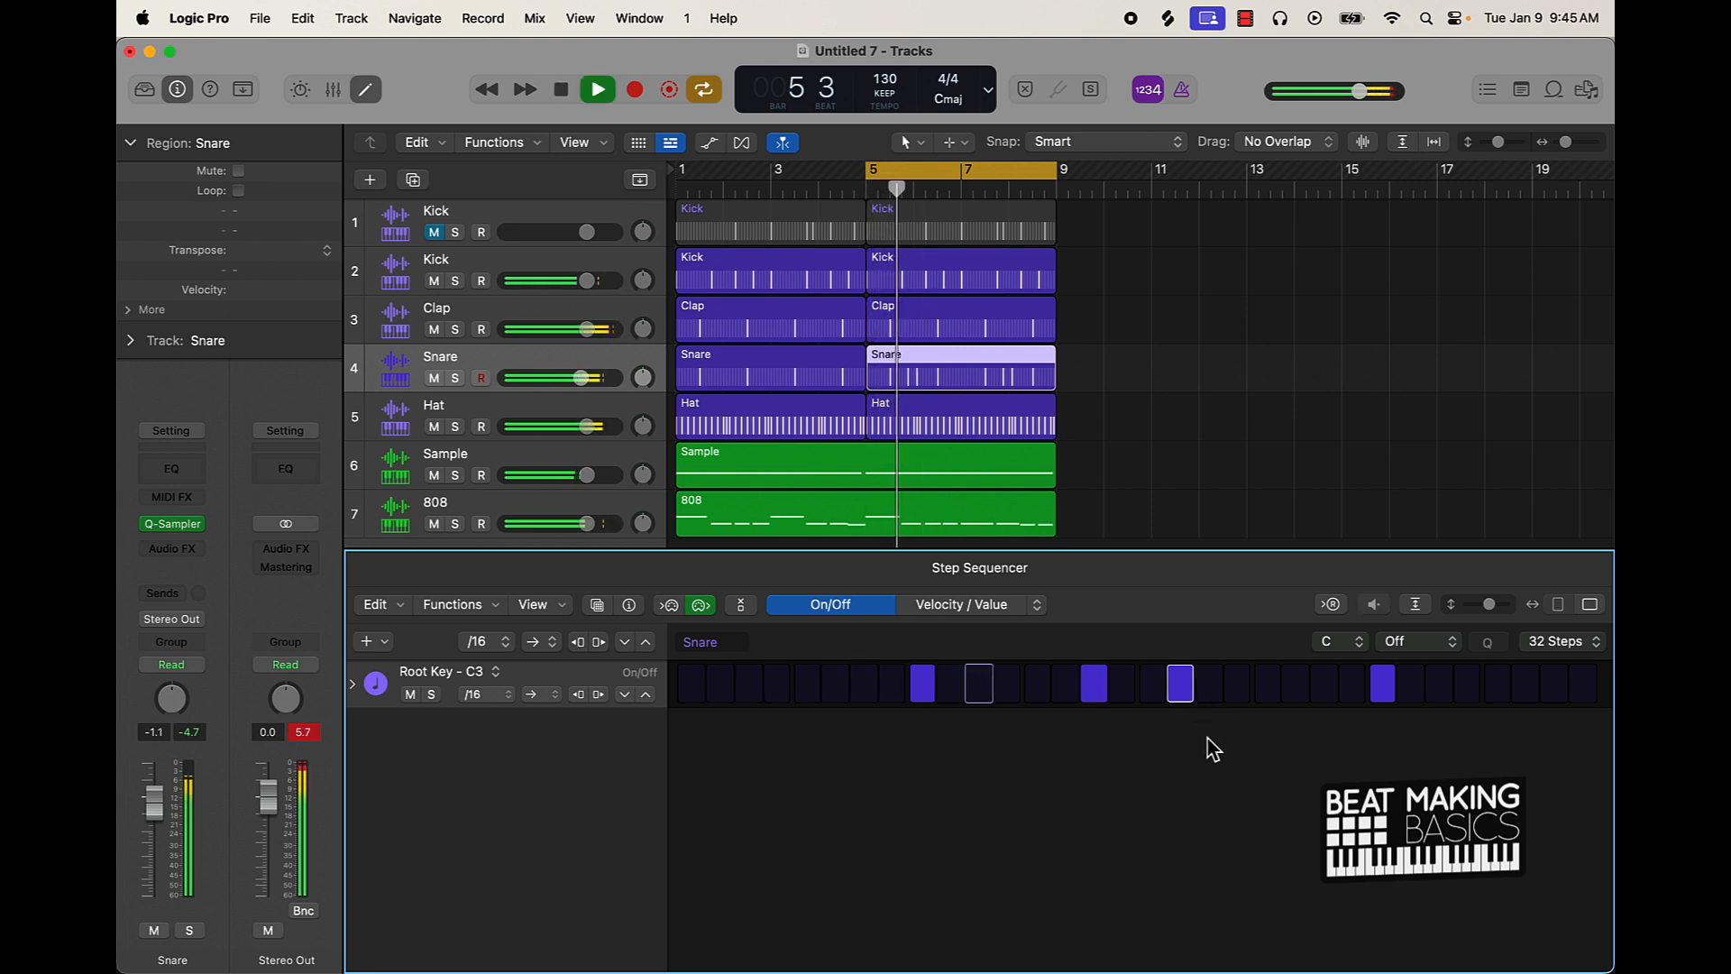
pyautogui.click(1182, 685)
pyautogui.click(1209, 685)
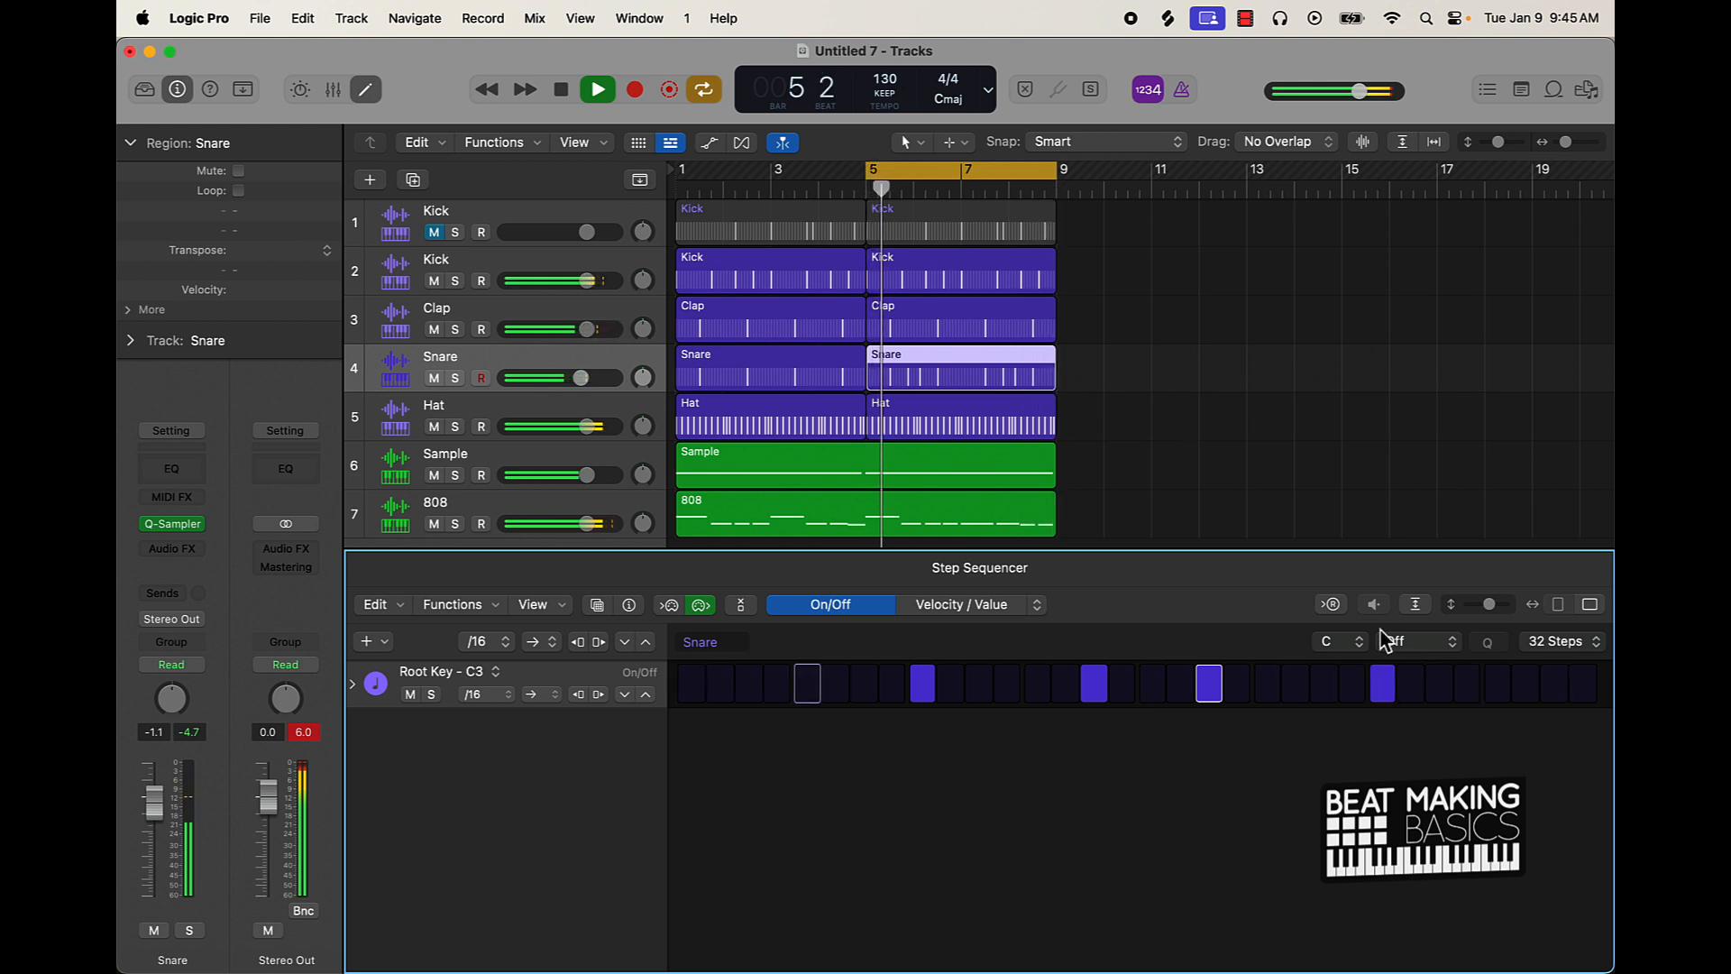
# - Extend the second Snare region's pattern to 64 steps and add a hit on step 63 in its second half
pyautogui.click(1558, 646)
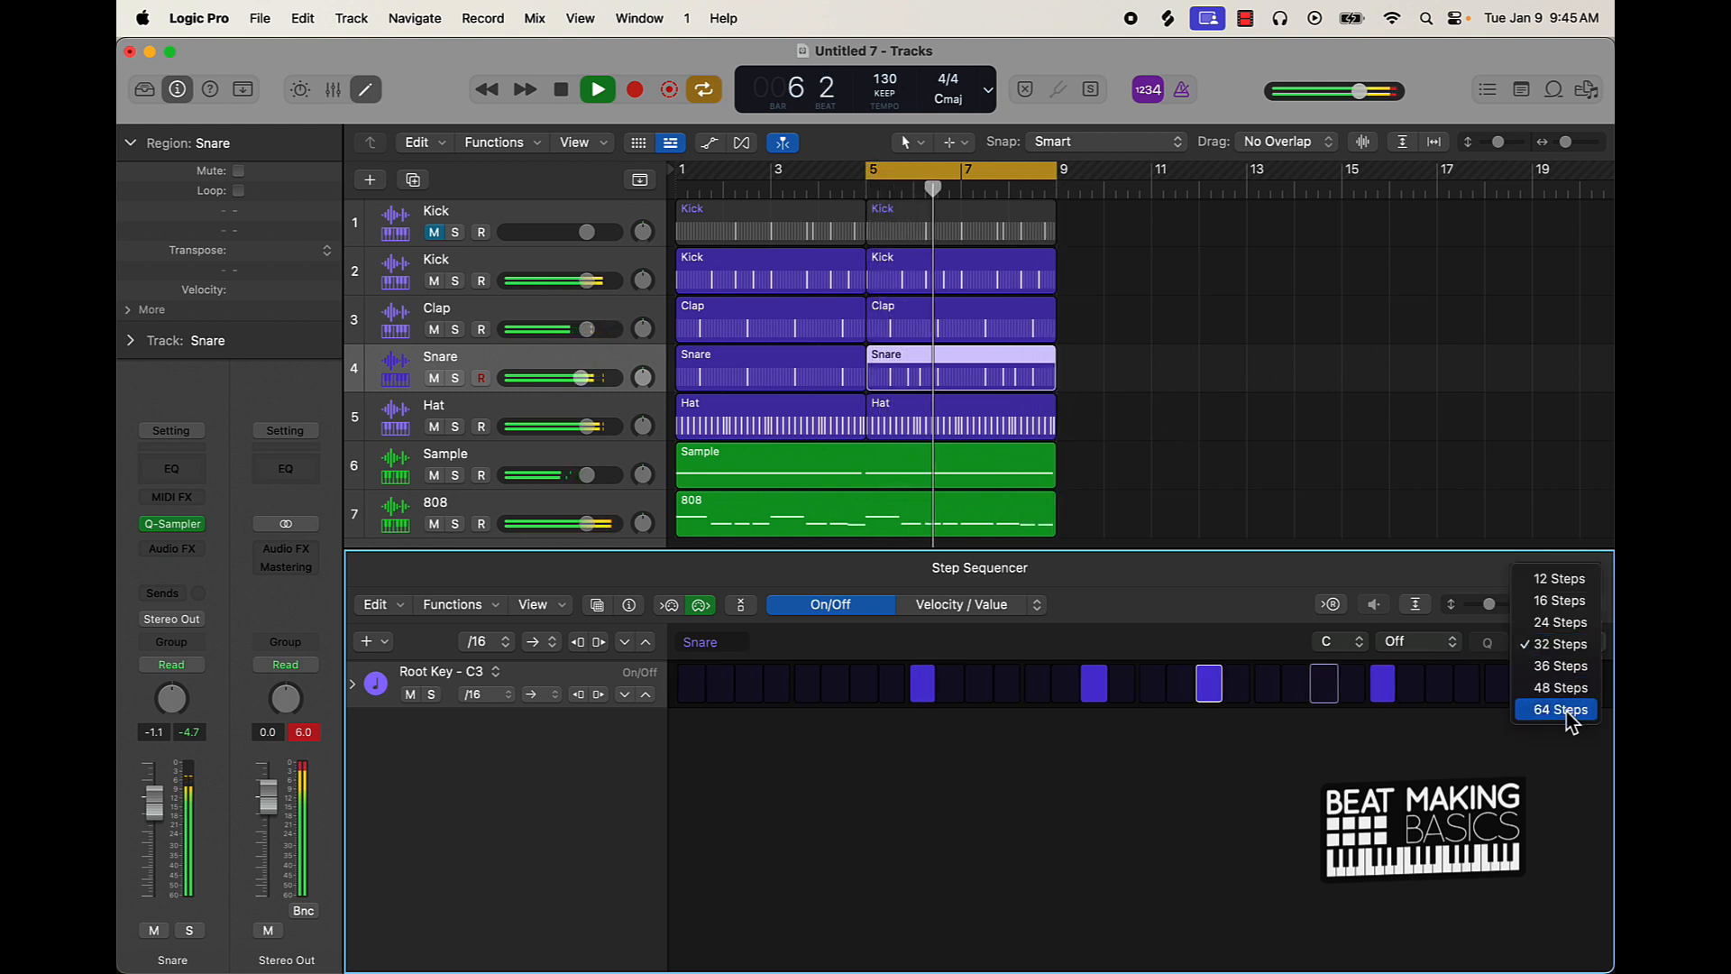
pyautogui.click(1565, 707)
pyautogui.click(1561, 697)
pyautogui.click(1559, 697)
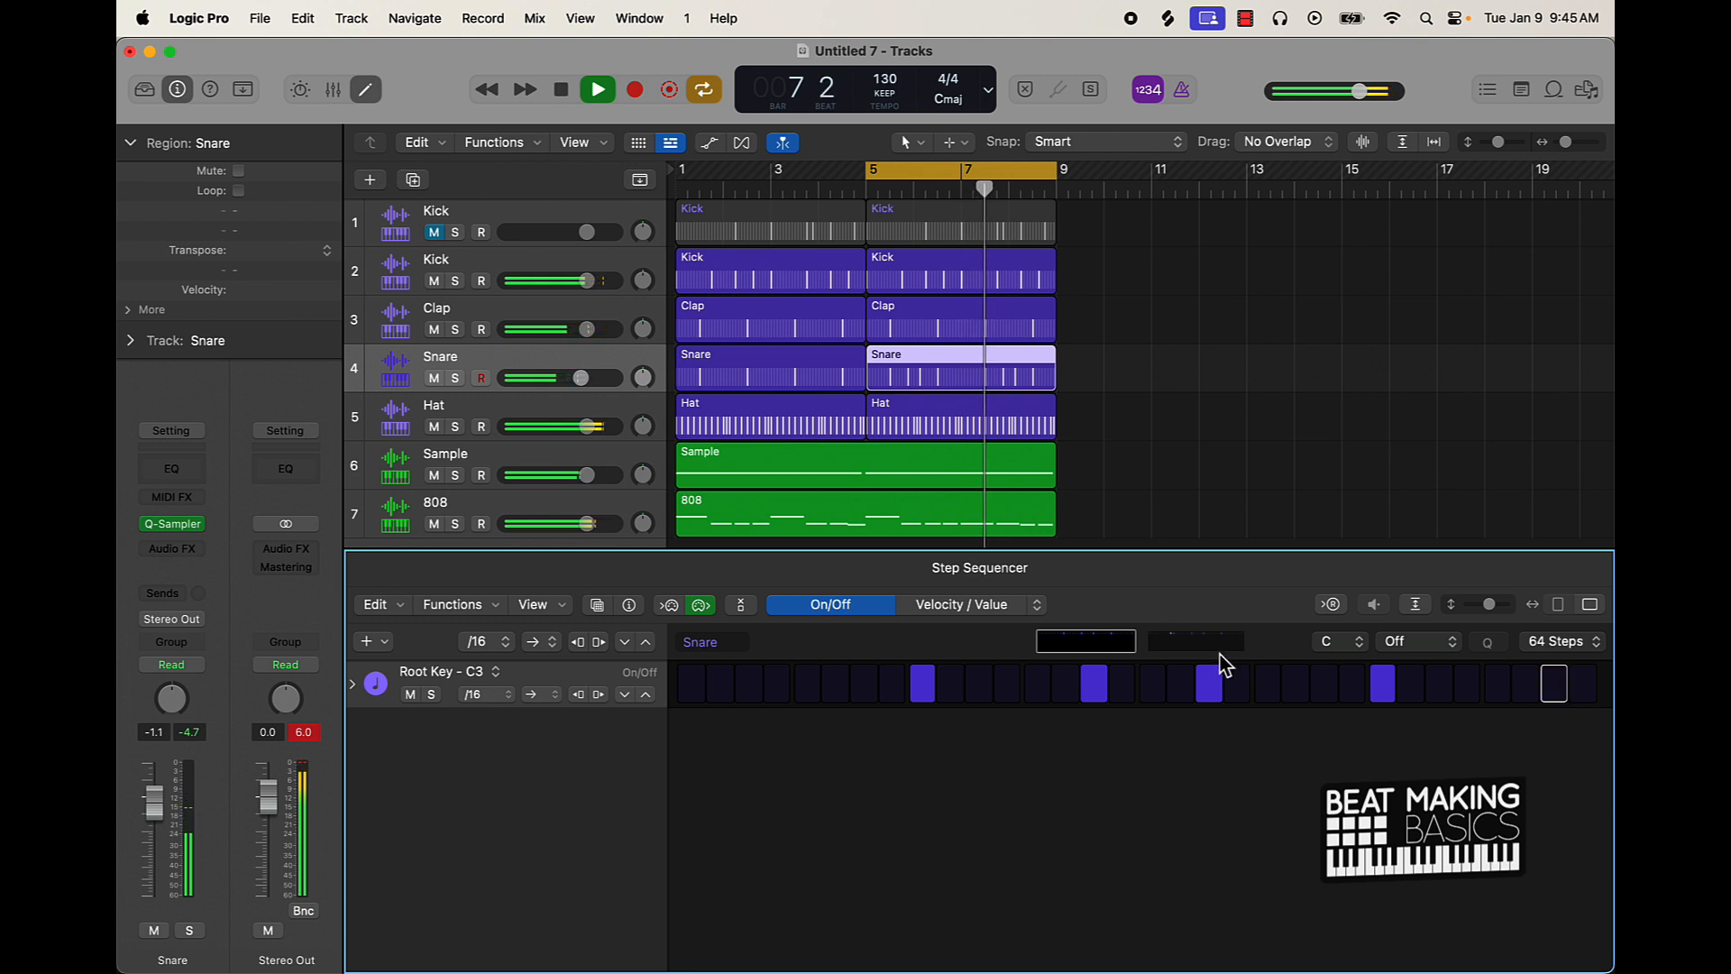
pyautogui.click(1210, 646)
pyautogui.click(1558, 697)
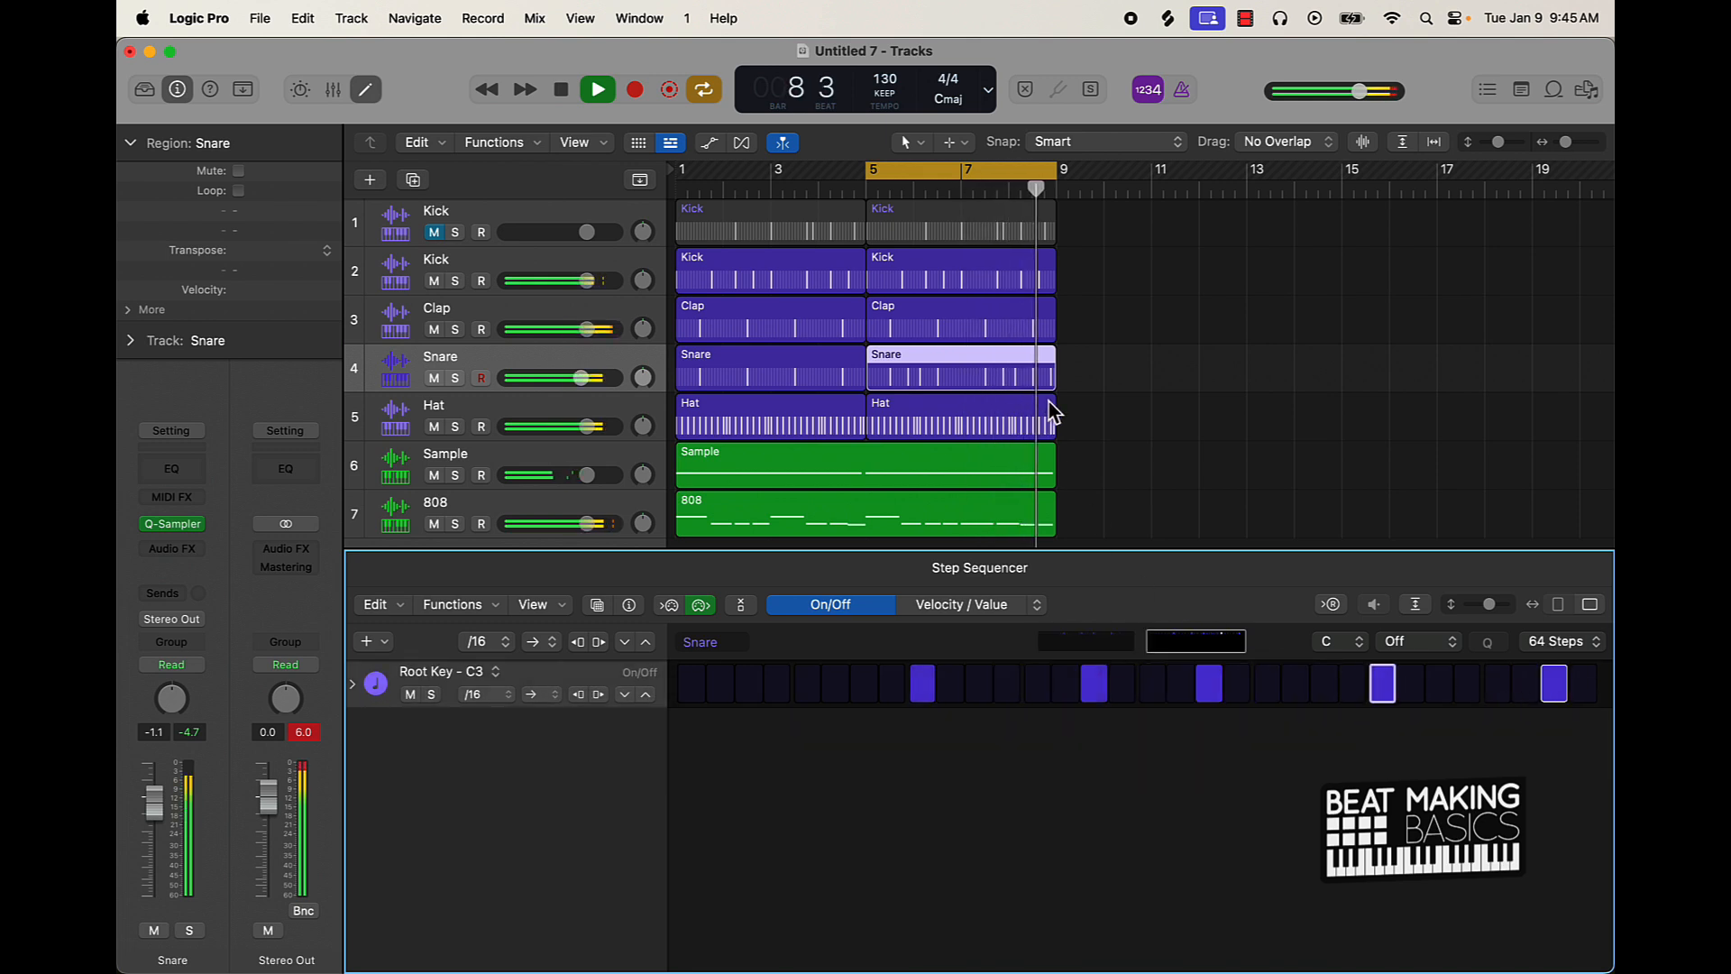
pyautogui.press('space')
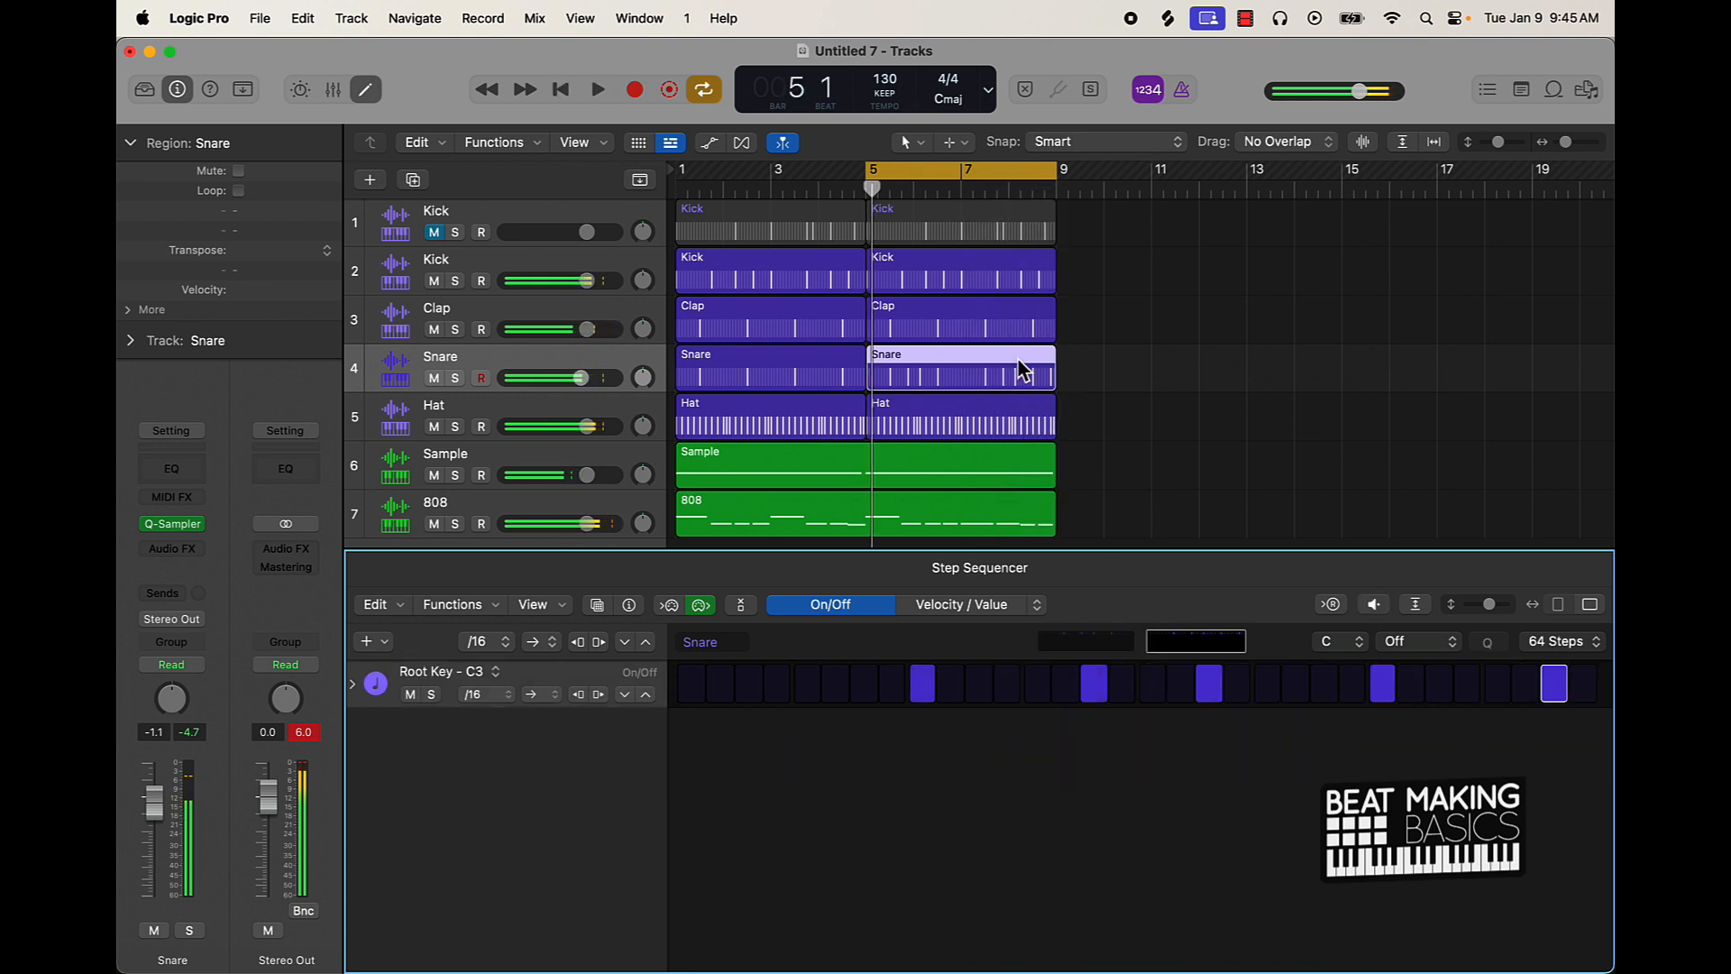
# - Set the cycle range from bar 1 to bar 9 and deselect all regions
pyautogui.click(871, 168)
pyautogui.moveTo(871, 168); pyautogui.dragTo(678, 168)
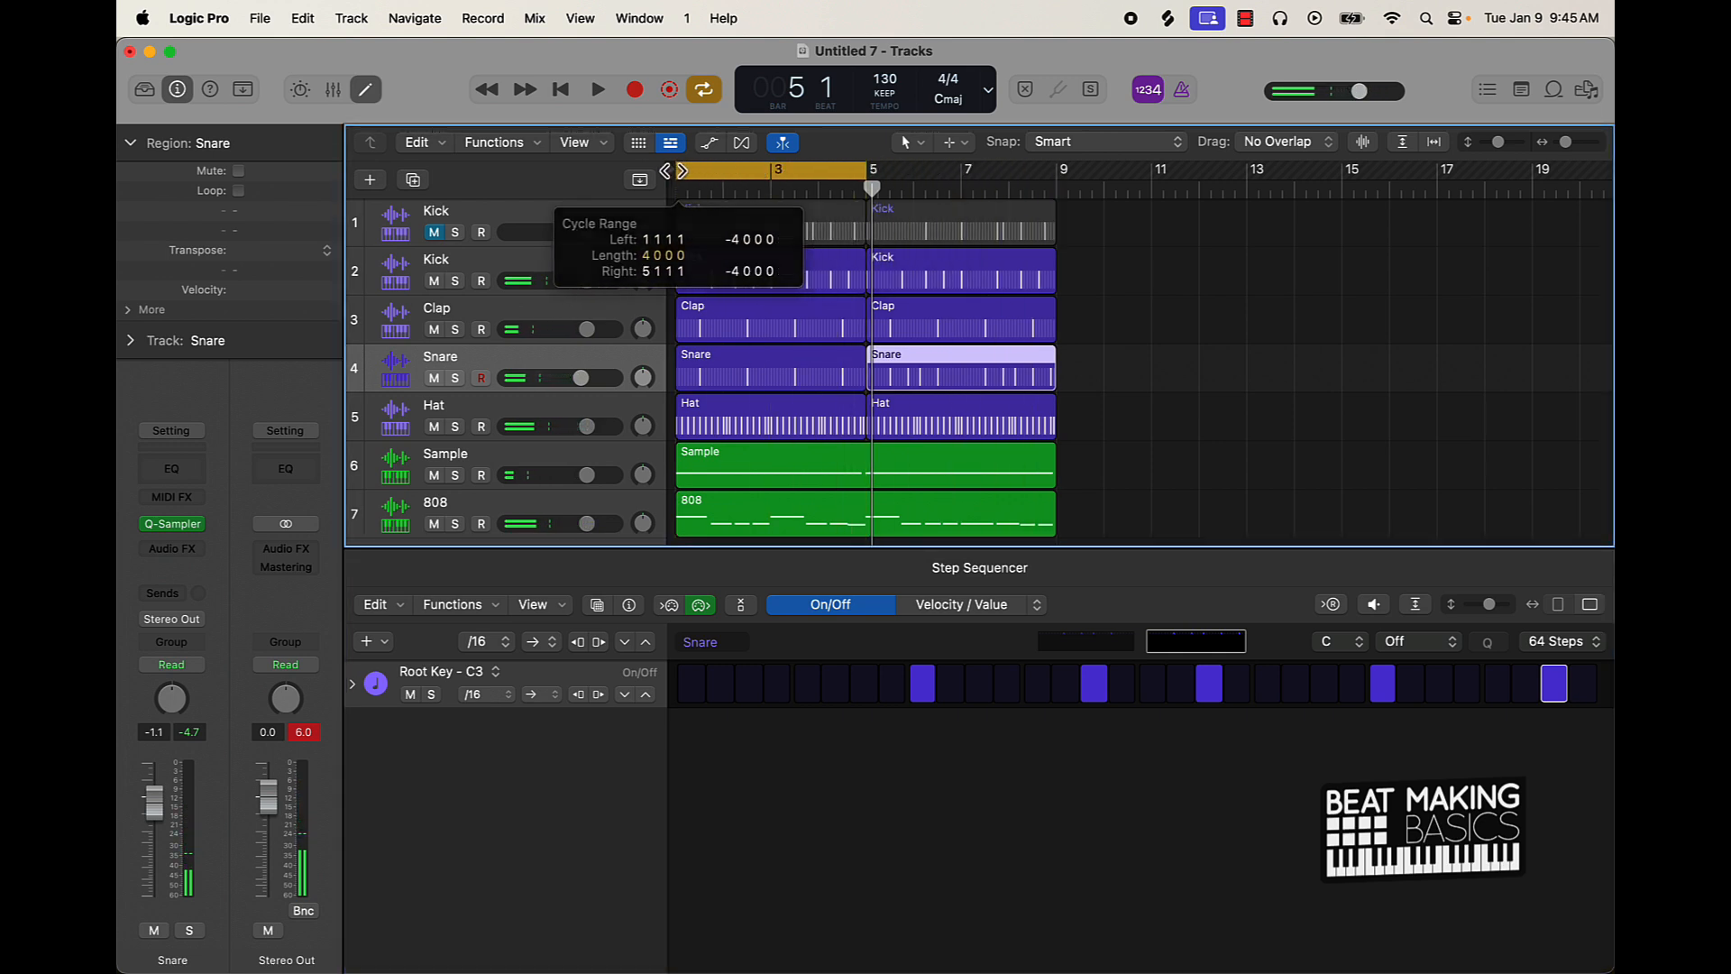
pyautogui.moveTo(863, 173); pyautogui.dragTo(1057, 174)
pyautogui.click(1123, 304)
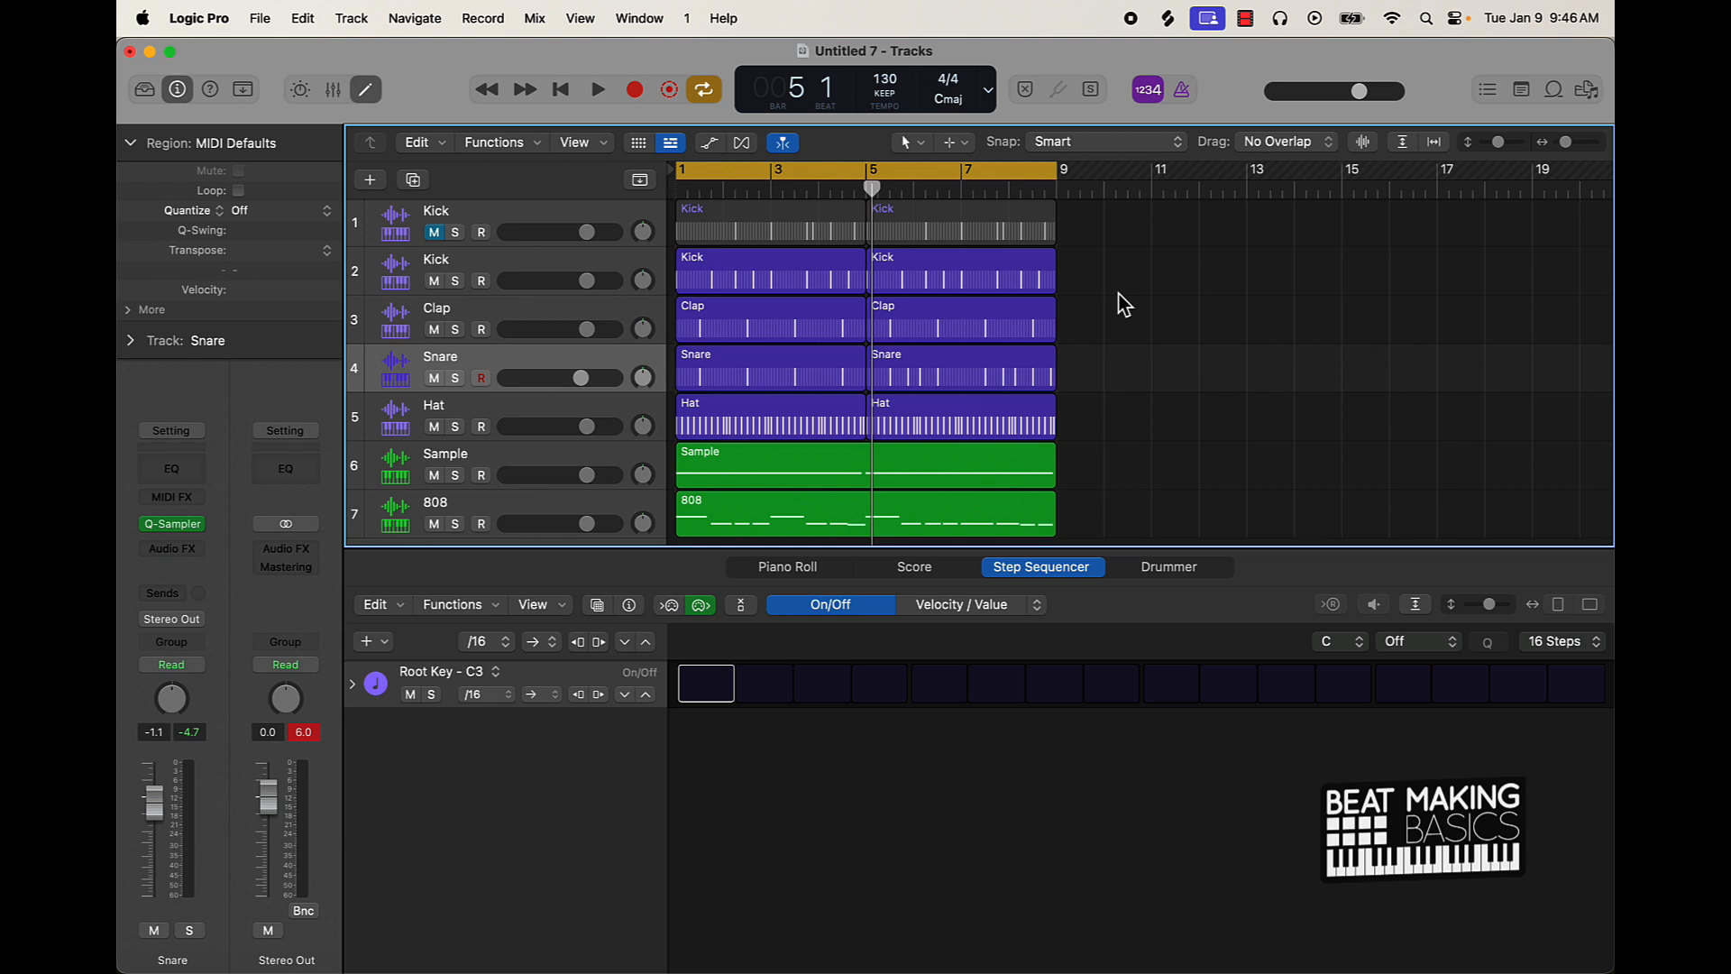